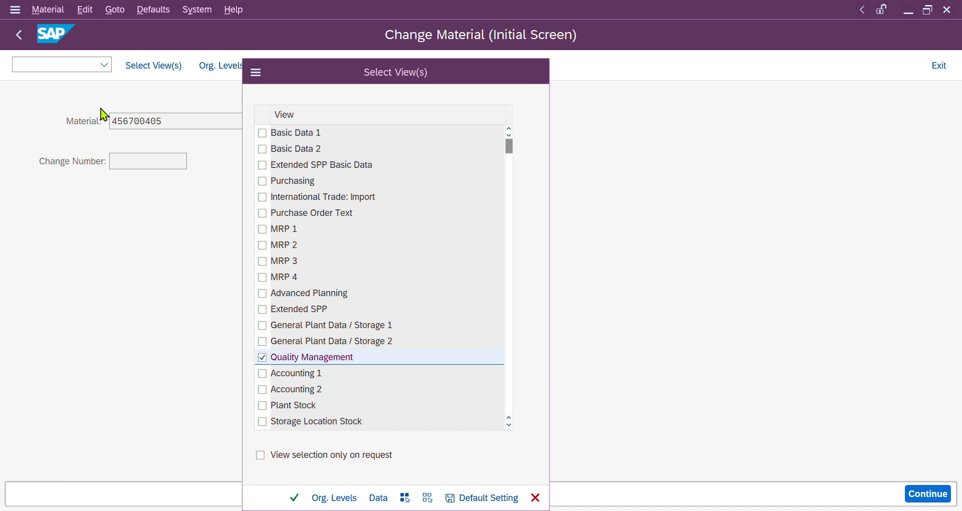
- Open the material's Quality Management view for plant 1710 and display its inspection setup
{"action": "key", "text": "BackSpace"}
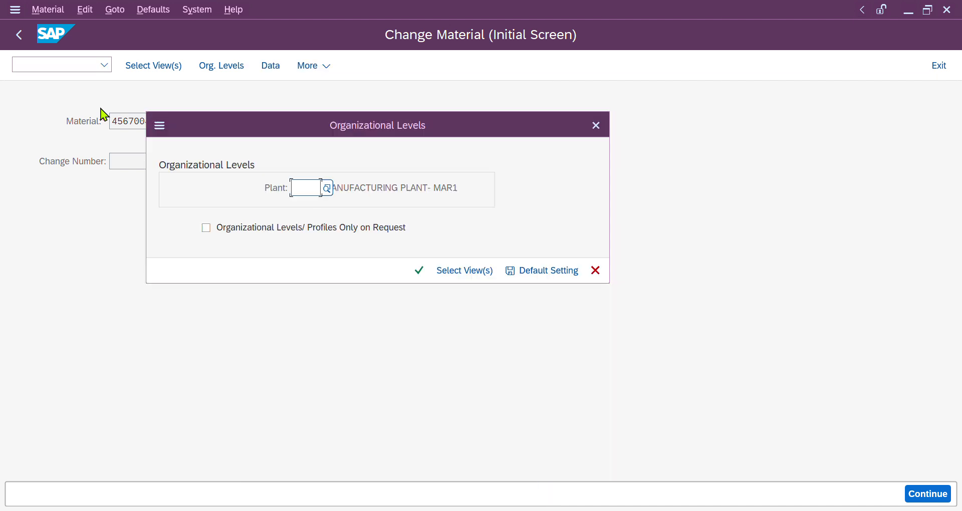
{"action": "type", "text": "1"}
{"action": "key", "text": "Return"}
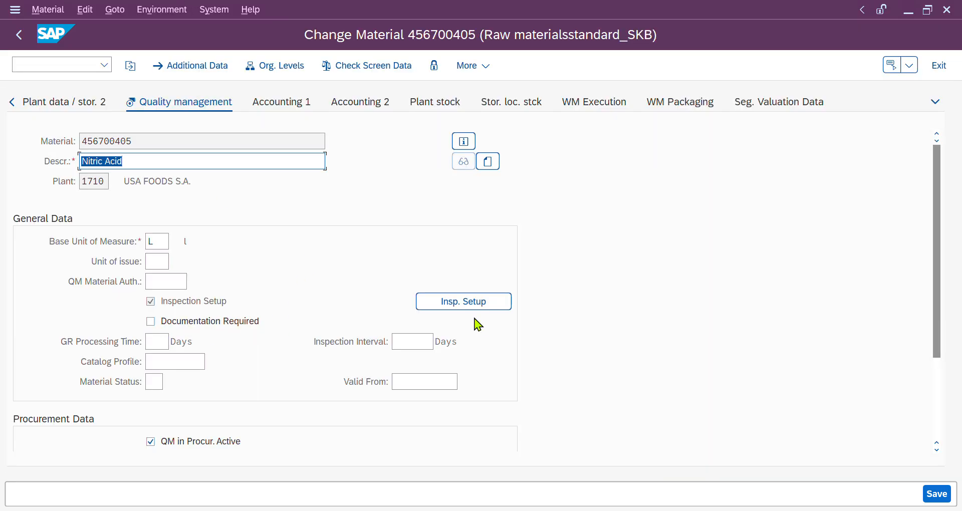
{"action": "left_click", "coordinate": [457, 305]}
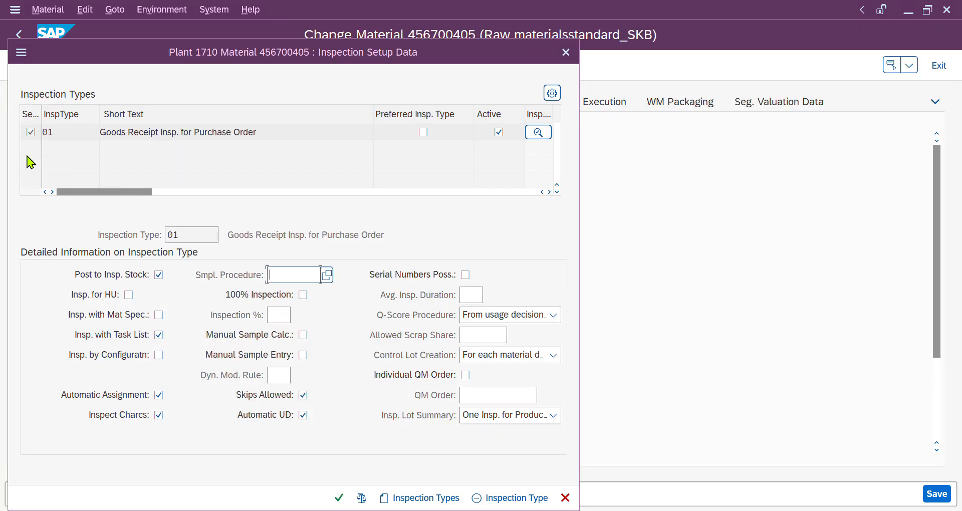
- Review the detailed settings of inspection type 01, Goods Receipt Insp. for Purchase Order
{"action": "left_click", "coordinate": [55, 135]}
{"action": "double_click", "coordinate": [55, 136]}
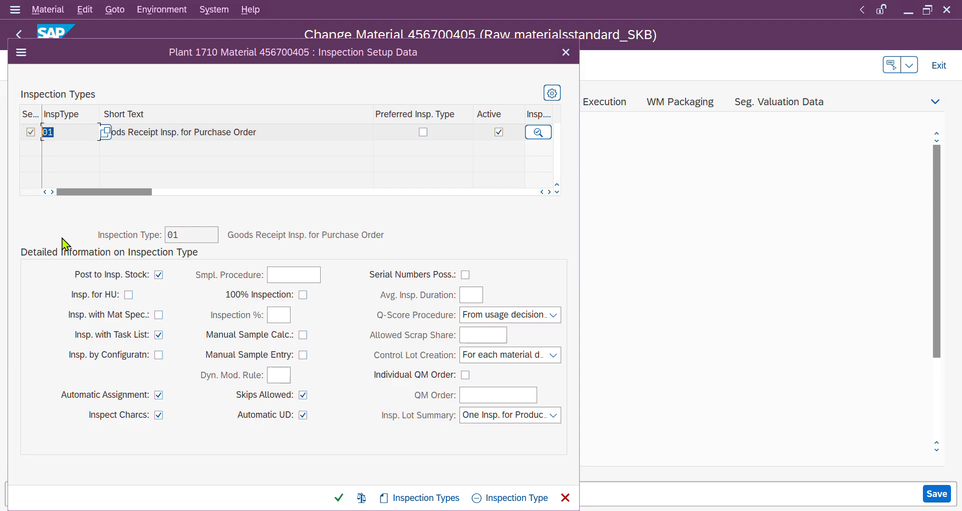
{"action": "left_click", "coordinate": [159, 274]}
- Add inspection type 08, Stock transfer inspection, to the material's inspection setup and set it active
{"action": "left_click", "coordinate": [425, 499]}
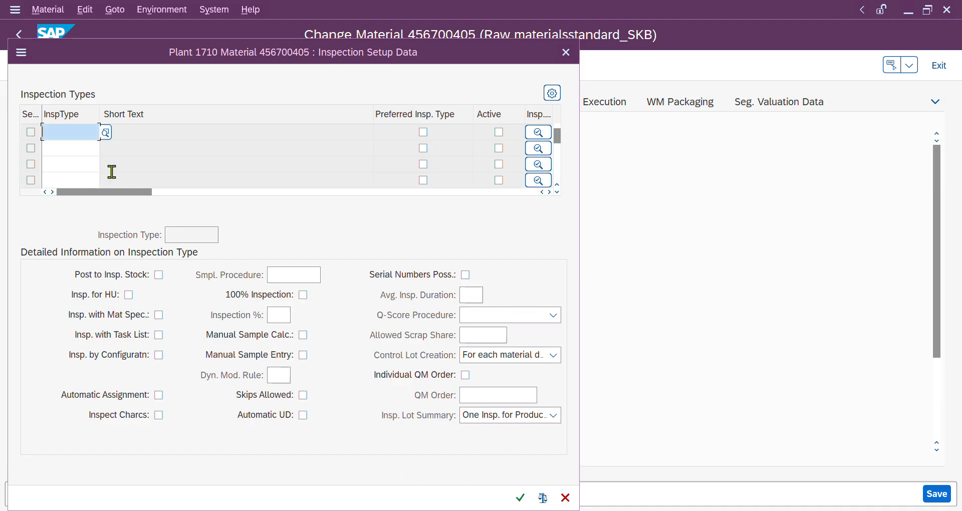
{"action": "type", "text": "08"}
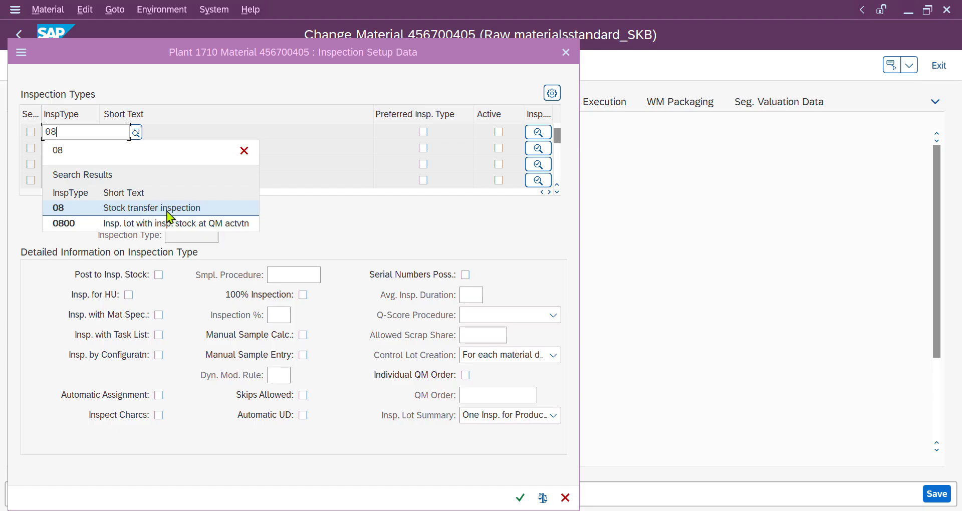
{"action": "left_click", "coordinate": [132, 208]}
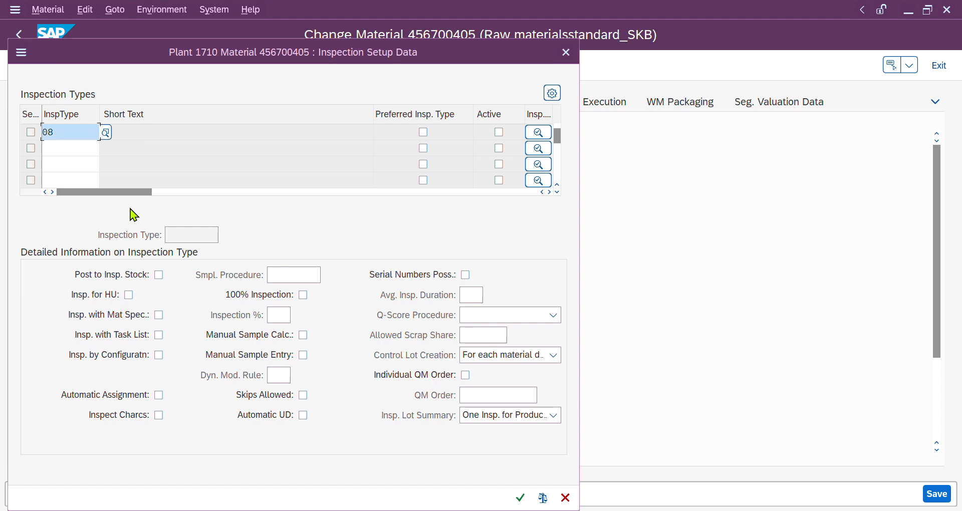
{"action": "left_click", "coordinate": [499, 132]}
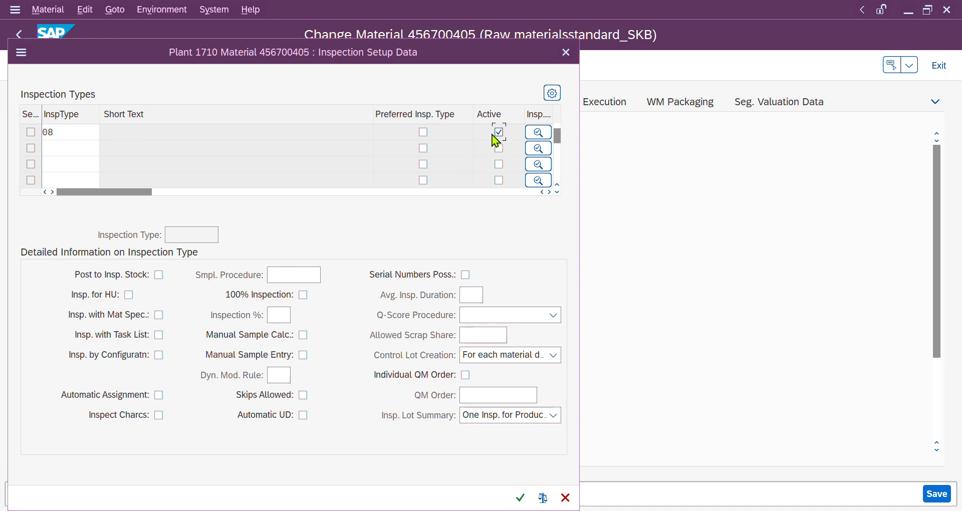
{"action": "left_click", "coordinate": [498, 133]}
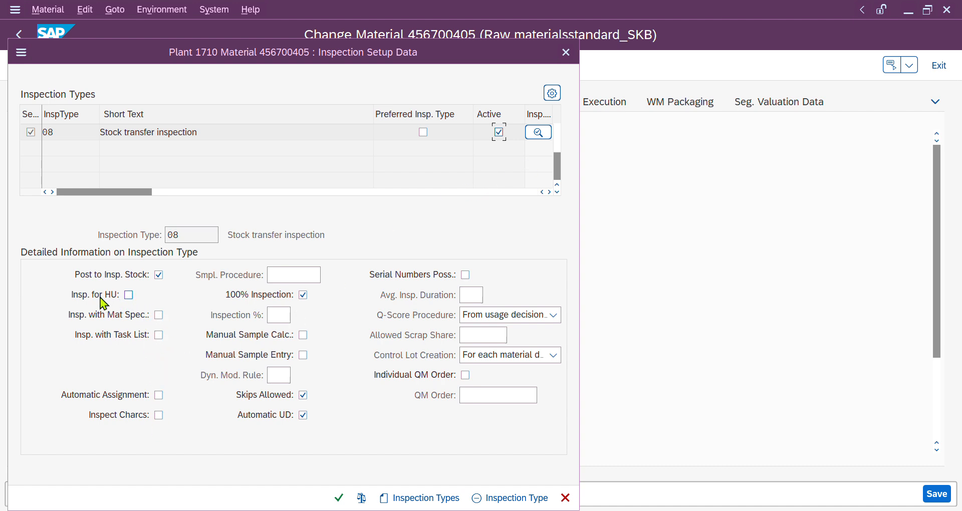
- Compare the detailed settings of inspection types 01 and 08
{"action": "left_click", "coordinate": [72, 390]}
{"action": "left_click", "coordinate": [559, 136]}
{"action": "double_click", "coordinate": [63, 133]}
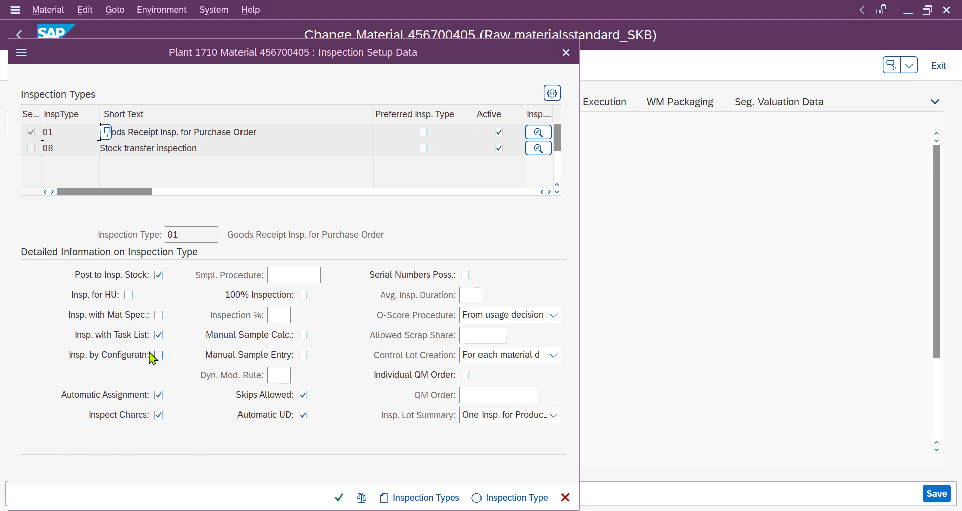
{"action": "left_click", "coordinate": [61, 144]}
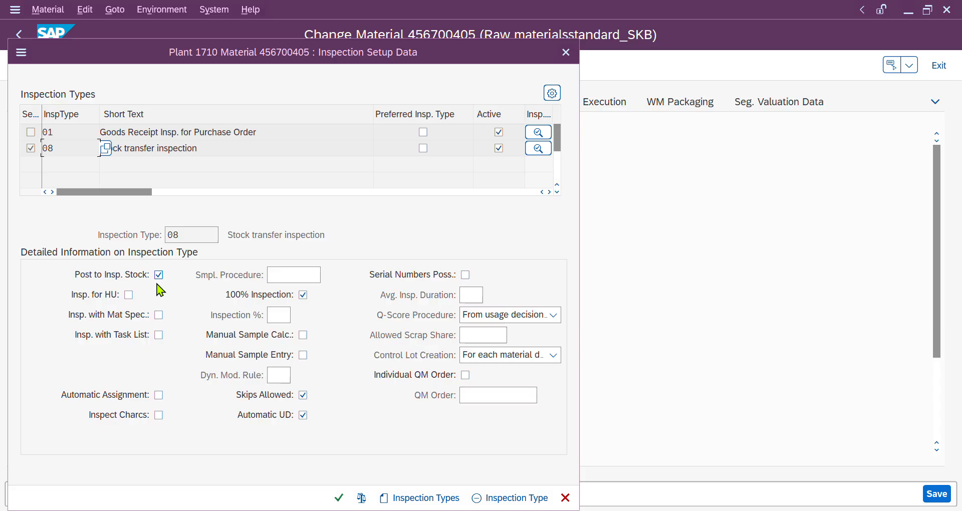
- Try inspection with material specification and automatic assignment for inspection type 08, and clear both options again
{"action": "left_click", "coordinate": [158, 315]}
{"action": "left_click", "coordinate": [158, 395]}
{"action": "double_click", "coordinate": [64, 151]}
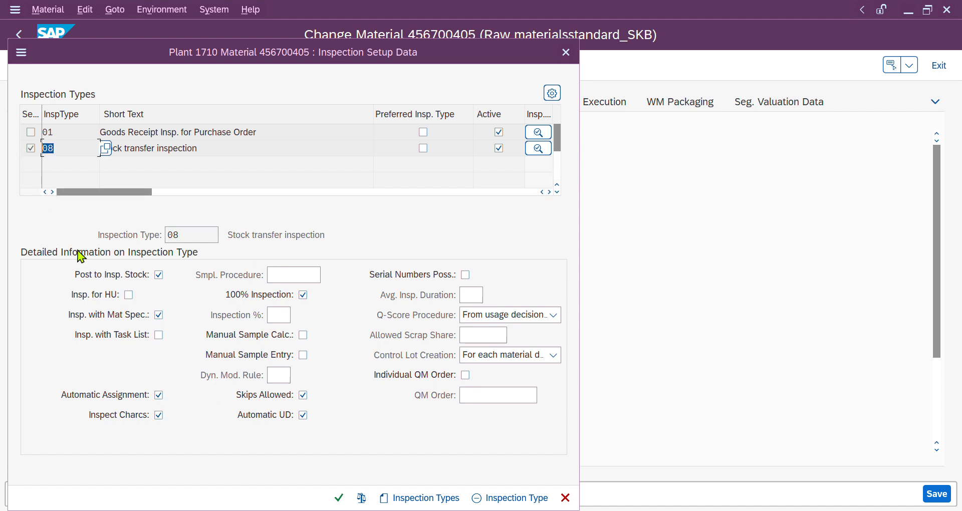
{"action": "left_click", "coordinate": [159, 316]}
{"action": "left_click", "coordinate": [157, 397]}
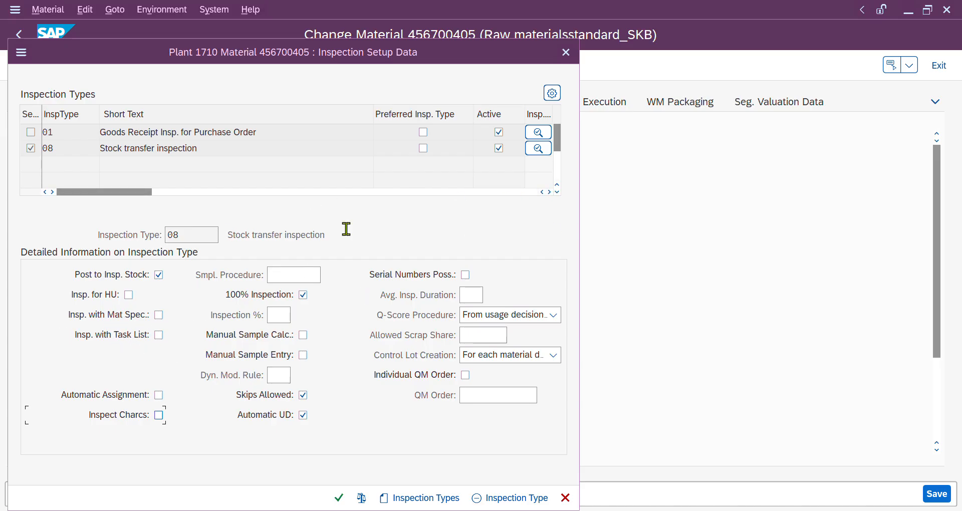
- Confirm the inspection setup data and save the material
{"action": "left_click", "coordinate": [64, 153]}
{"action": "left_click", "coordinate": [338, 497]}
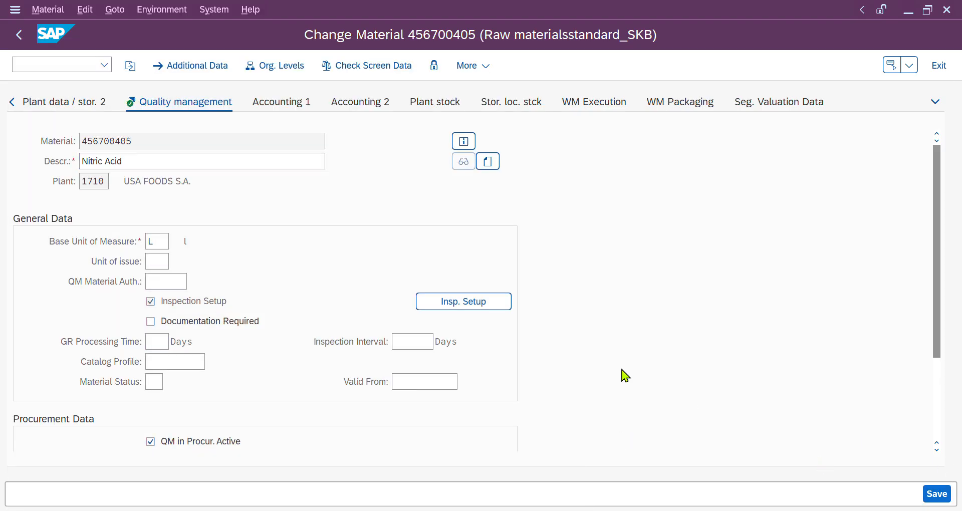
{"action": "key", "text": "ctrl+s"}
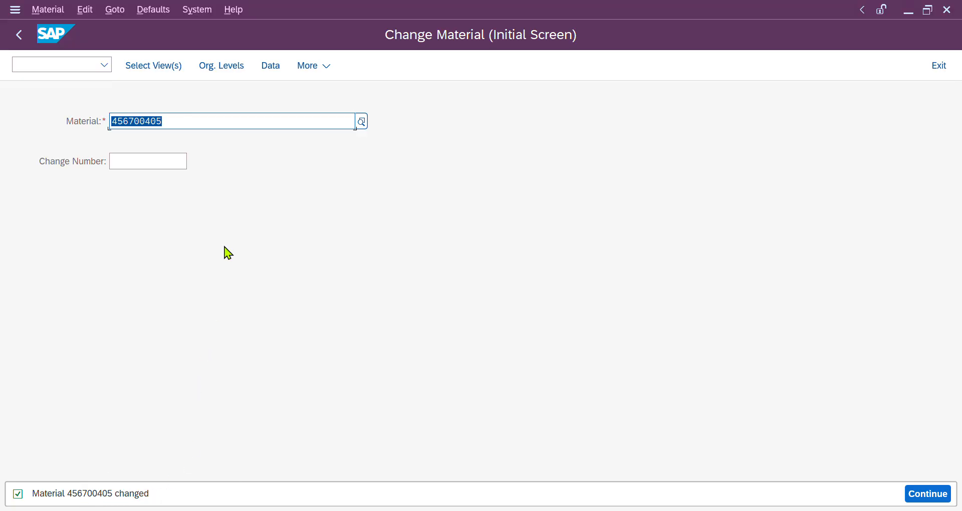
{"action": "key", "text": "alt+Tab"}
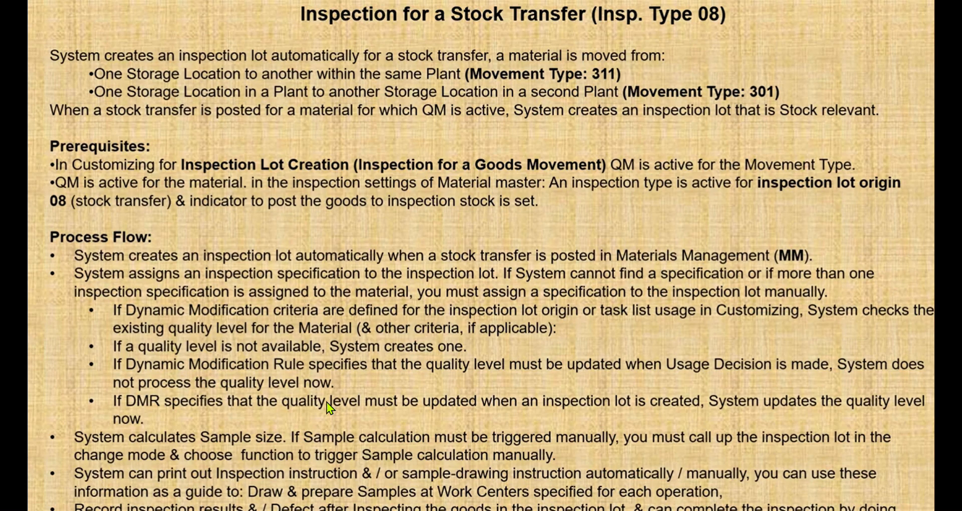
{"action": "left_click", "coordinate": [63, 508]}
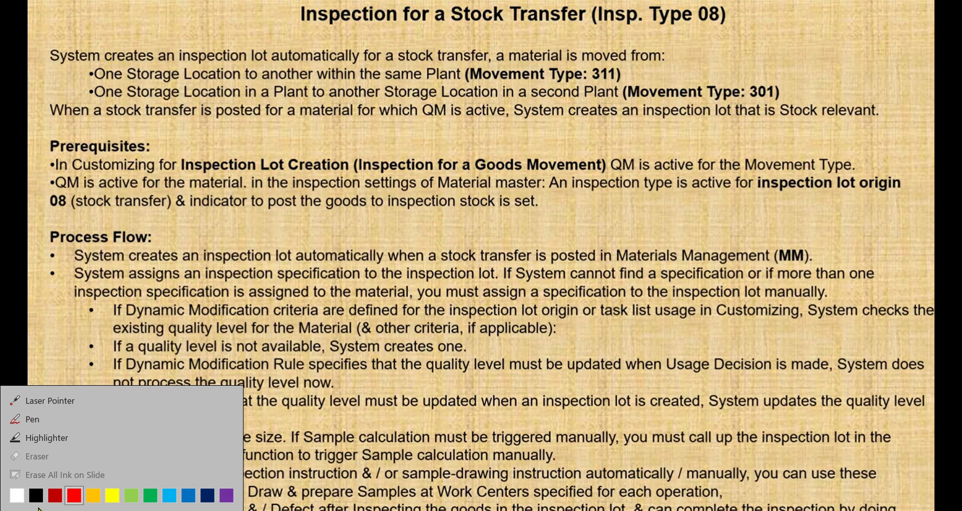
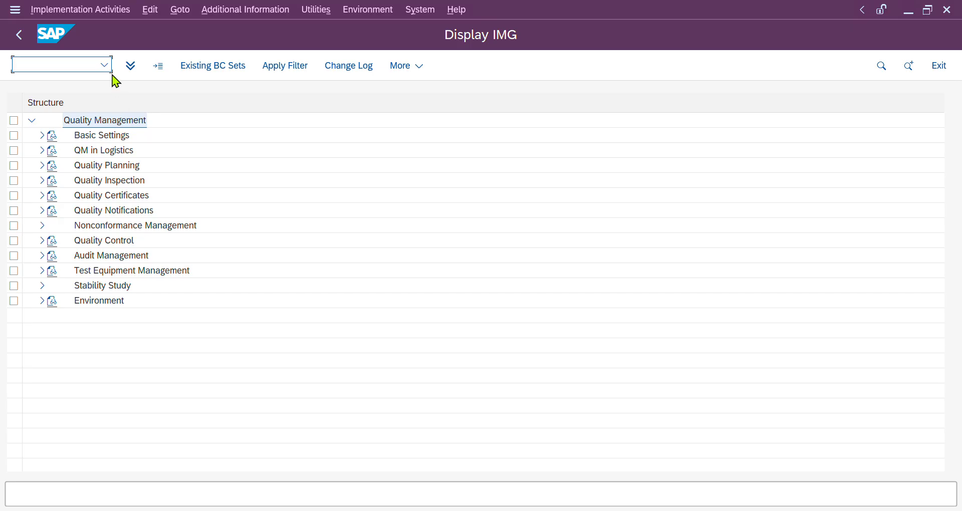
- View the direct customizing structures for notifications (/nqcc1), quality notifications (/nqcc2) and quality planning (/nqcc4)
{"action": "left_click", "coordinate": [104, 65]}
{"action": "left_click", "coordinate": [41, 76]}
{"action": "left_click", "coordinate": [79, 64]}
{"action": "key", "text": "Return"}
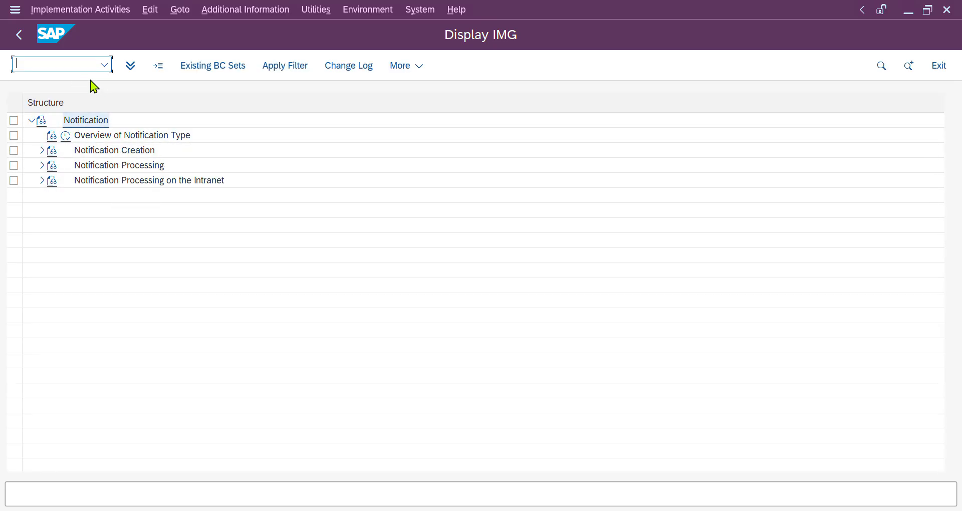
{"action": "type", "text": "/nqcc2"}
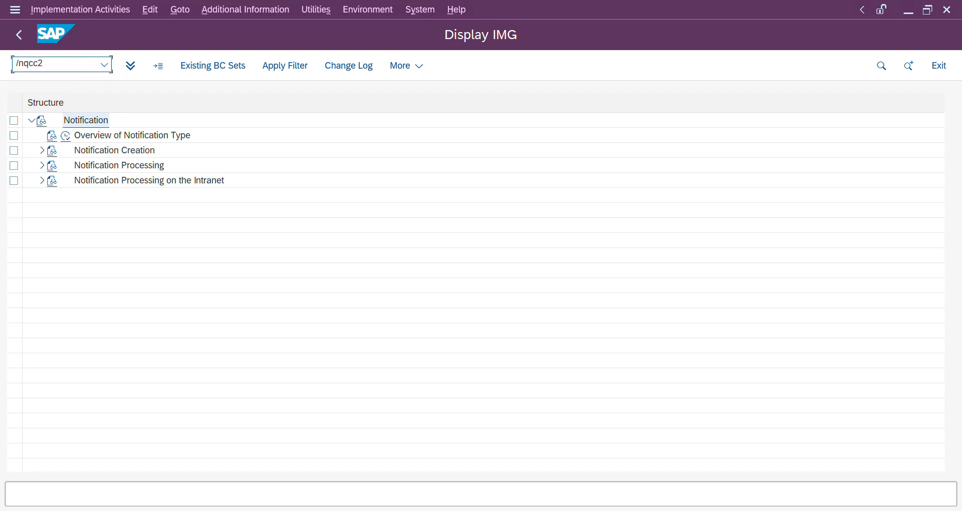
{"action": "key", "text": "Return"}
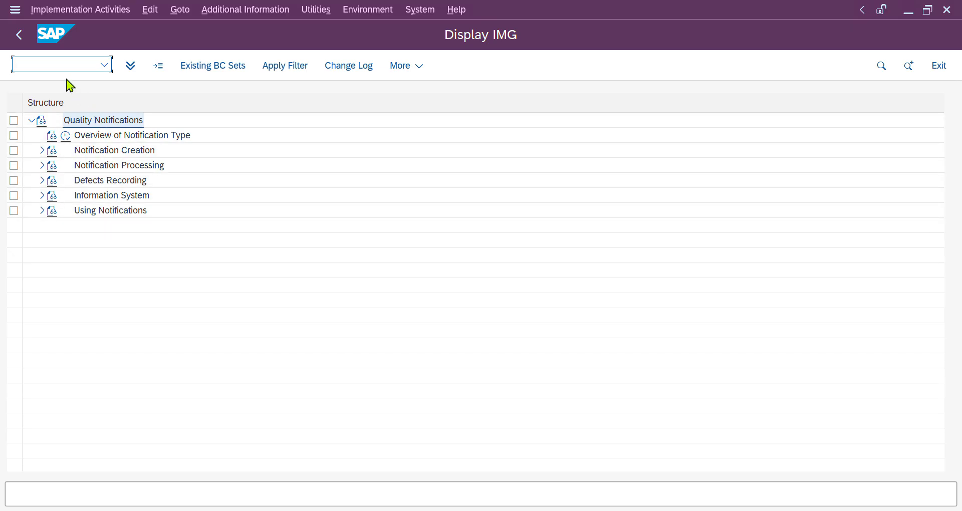
{"action": "type", "text": "/nqcc0"}
{"action": "key", "text": "Return"}
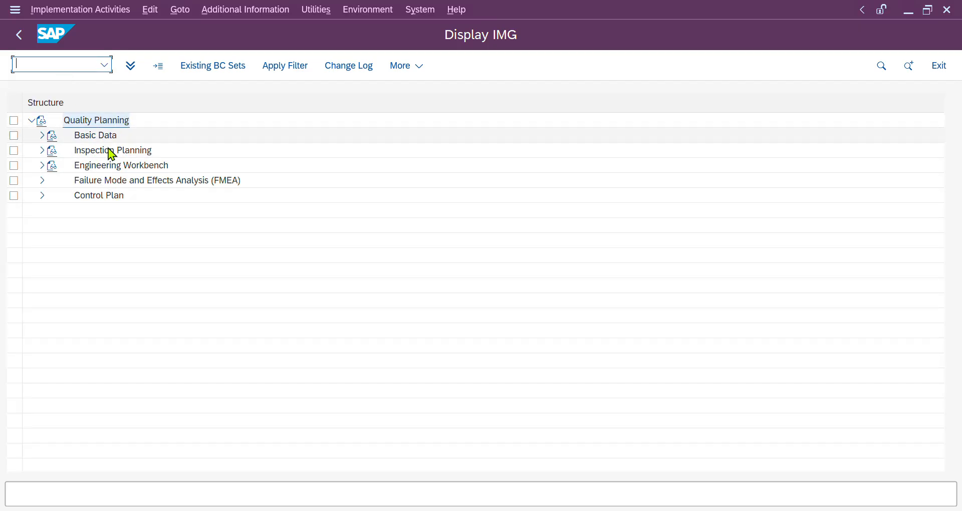
- Display the complete SAP Customizing Implementation Guide through transaction /nspro and expand its Quality Management node
{"action": "type", "text": "/nqc"}
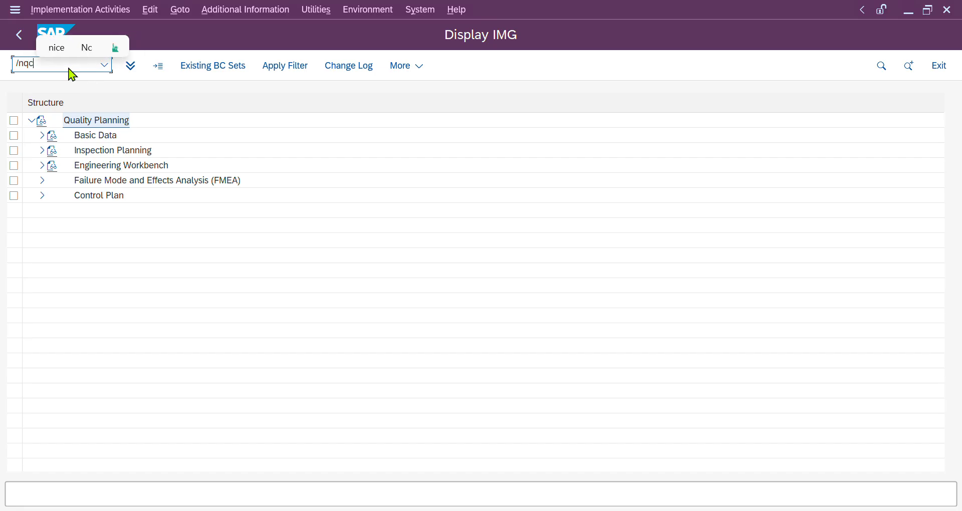
{"action": "key", "text": "Num_Lock"}
{"action": "key", "text": "BackSpace"}
{"action": "type", "text": "pro"}
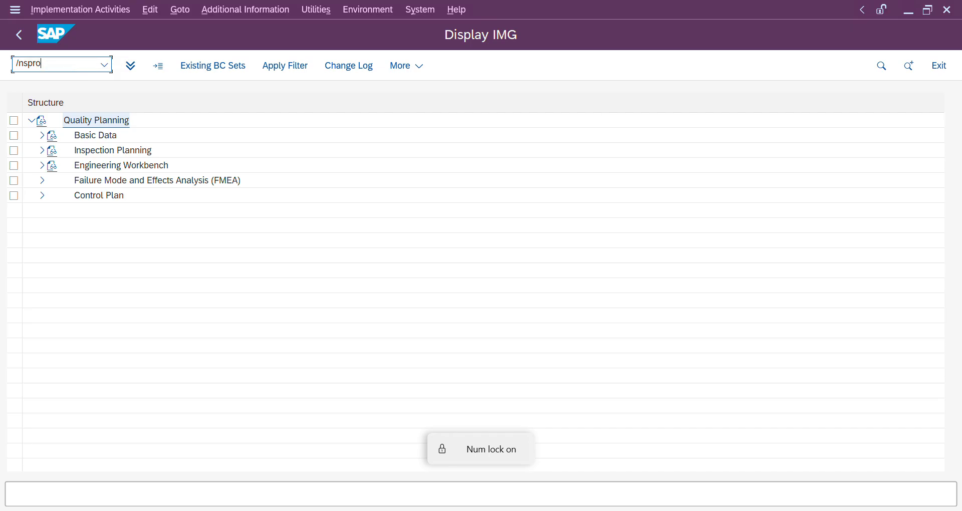
{"action": "key", "text": "Return"}
{"action": "left_click", "coordinate": [172, 70]}
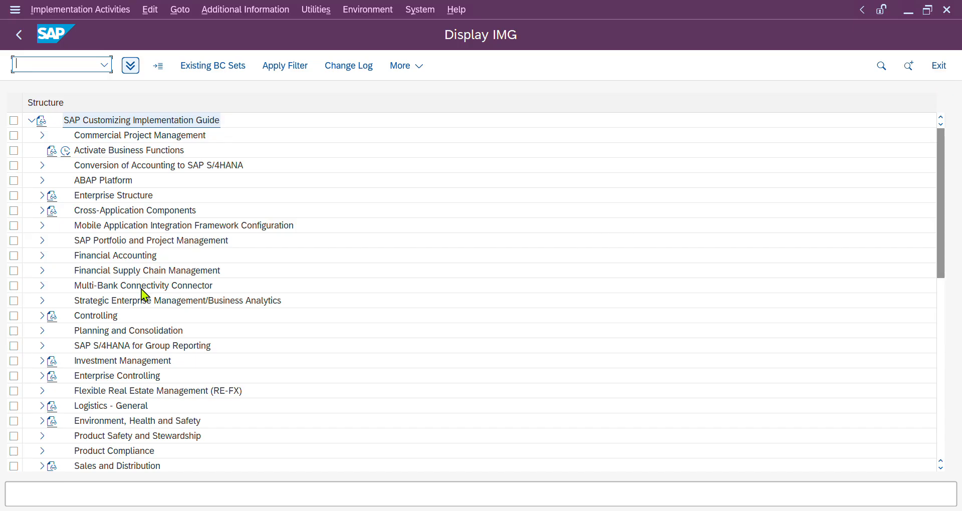
{"action": "scroll", "coordinate": [129, 401], "scroll_direction": "down", "scroll_amount": 3}
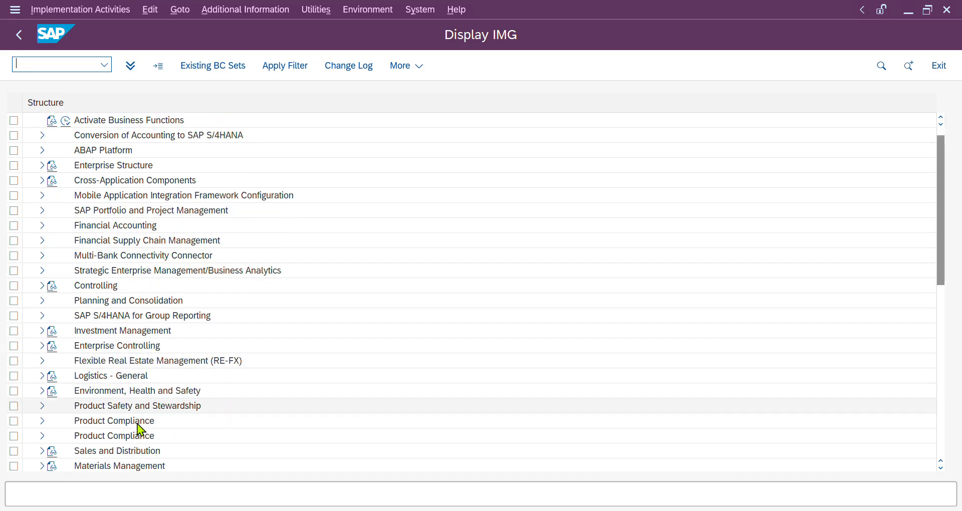
{"action": "scroll", "coordinate": [136, 436], "scroll_direction": "down", "scroll_amount": 1}
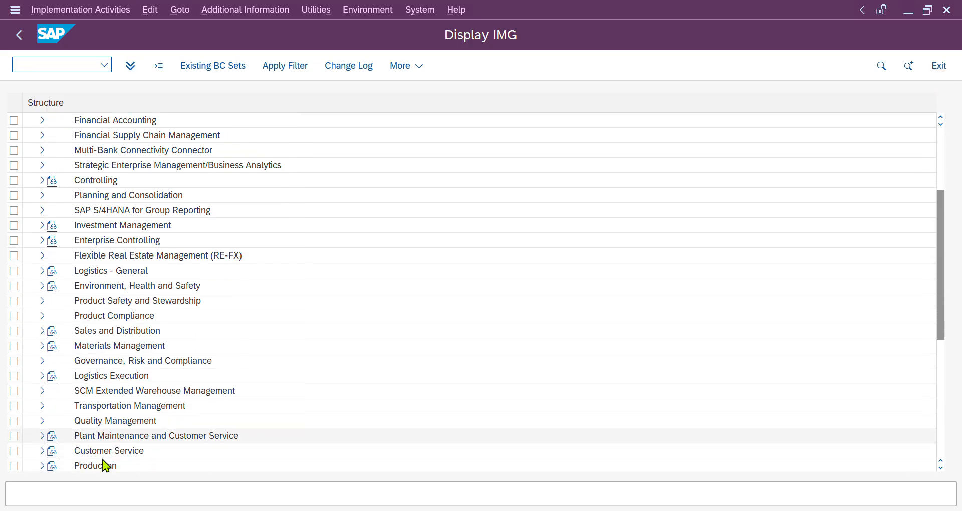
{"action": "left_click", "coordinate": [43, 421]}
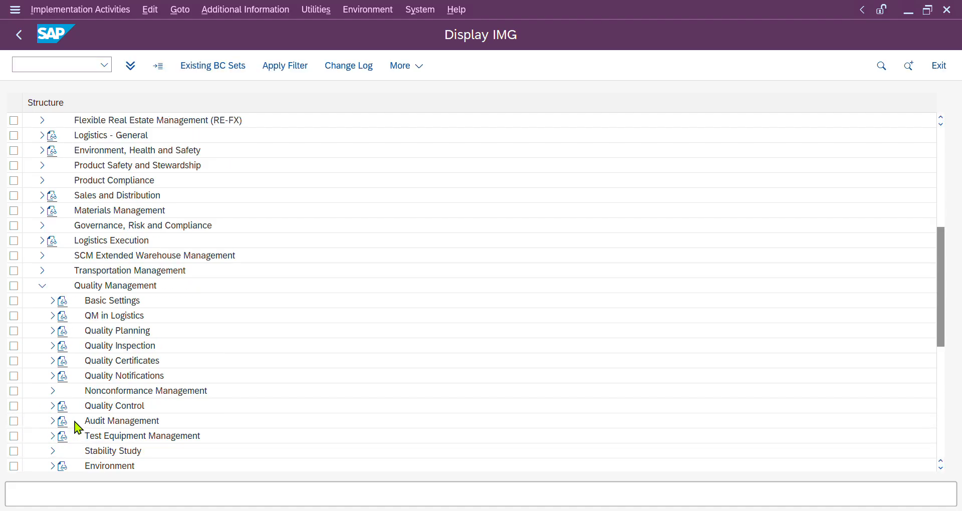
{"action": "scroll", "coordinate": [108, 330], "scroll_direction": "down", "scroll_amount": 1}
{"action": "scroll", "coordinate": [110, 289], "scroll_direction": "down", "scroll_amount": 1}
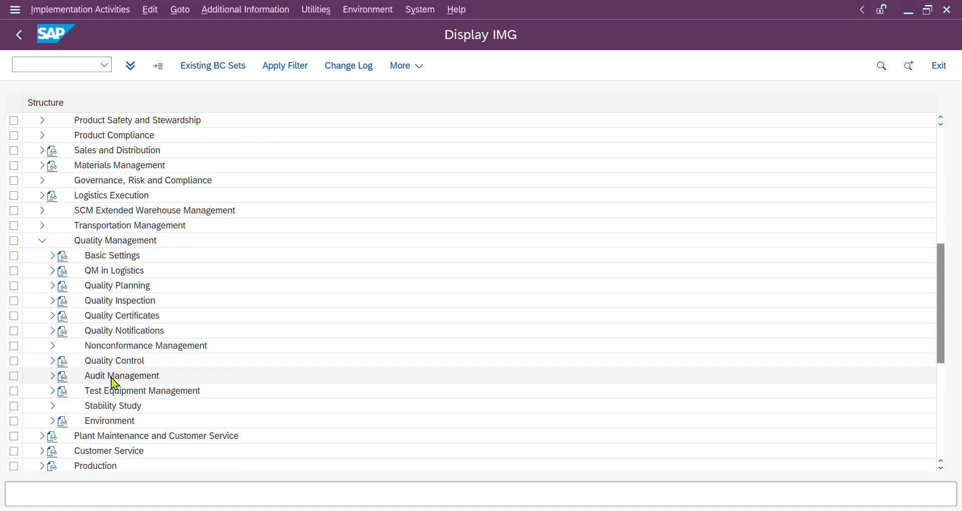
- Open Quality Management customizing with transaction /nqcc0 and expand Inspection Lot Creation under Quality Inspection
{"action": "left_click", "coordinate": [104, 64]}
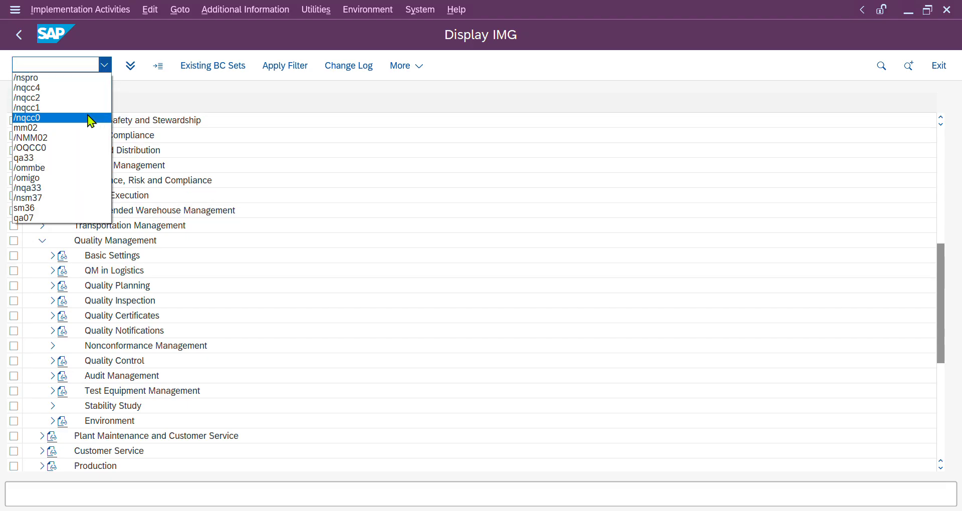
{"action": "left_click", "coordinate": [38, 121]}
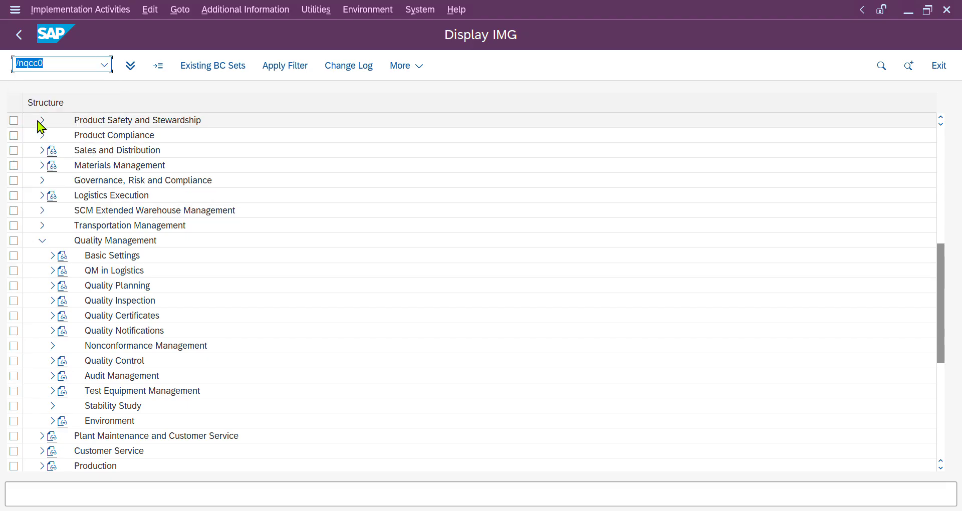
{"action": "left_click", "coordinate": [54, 64]}
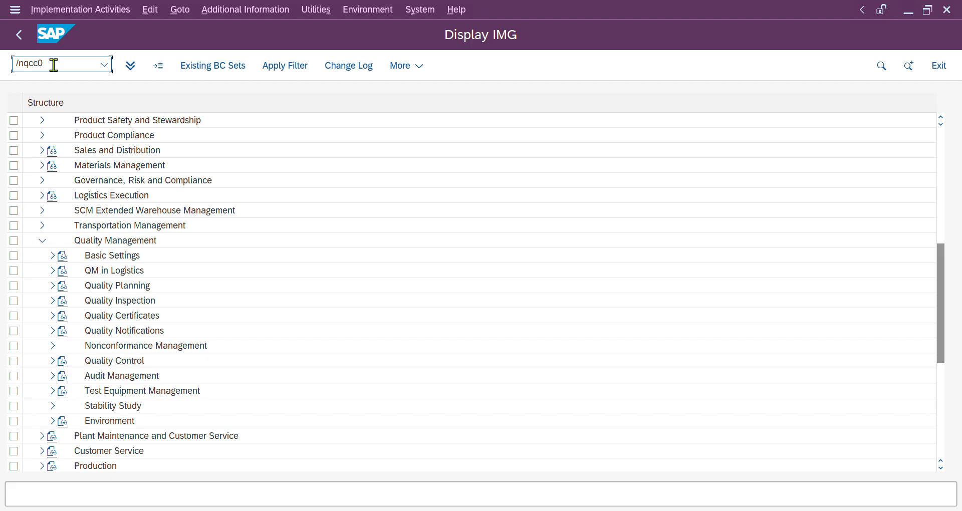
{"action": "left_click_drag", "start_coordinate": [53, 65], "coordinate": [3, 70]}
{"action": "key", "text": "Return"}
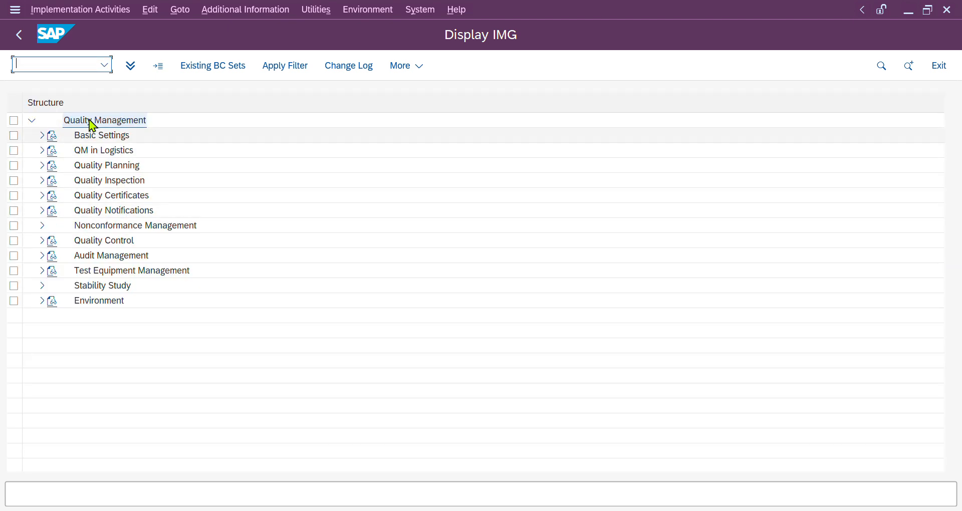
{"action": "left_click", "coordinate": [42, 181]}
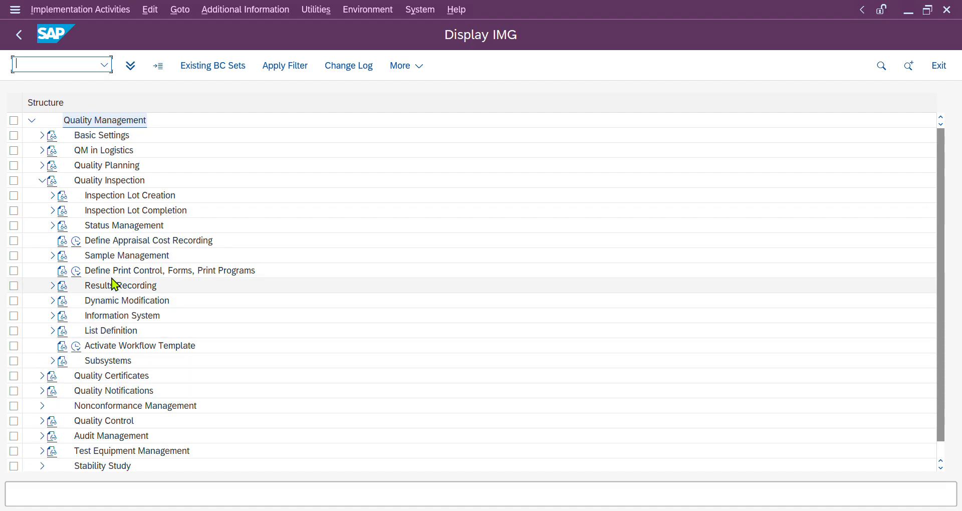
{"action": "left_click", "coordinate": [53, 195]}
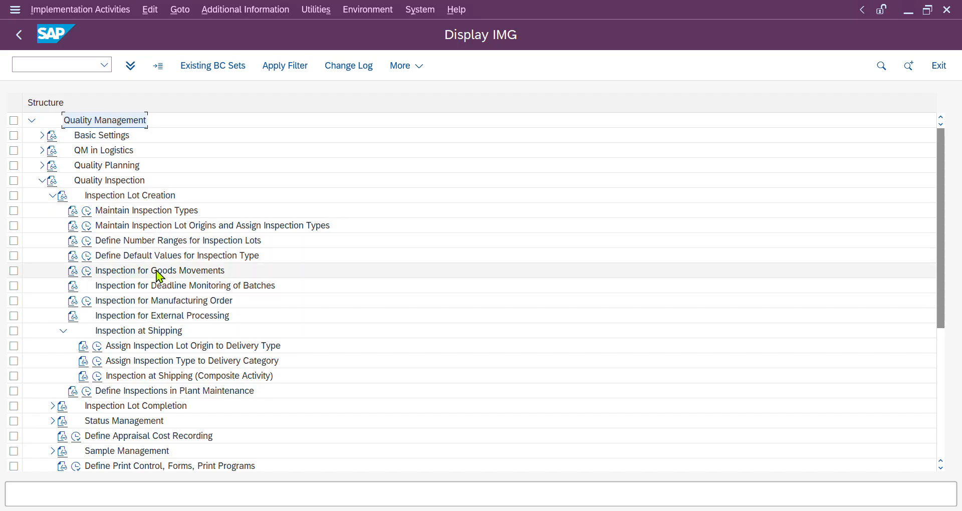
- Open the Movement Type/Update Control/Inspection Lot Origin activity of Inspection for Goods Movements and call up positioning to an entry
{"action": "left_click", "coordinate": [89, 274]}
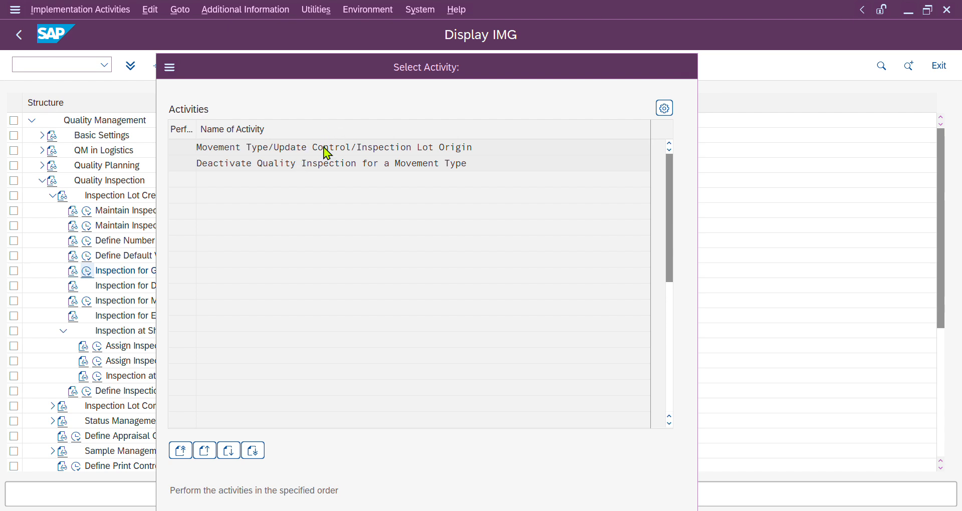
{"action": "double_click", "coordinate": [328, 147]}
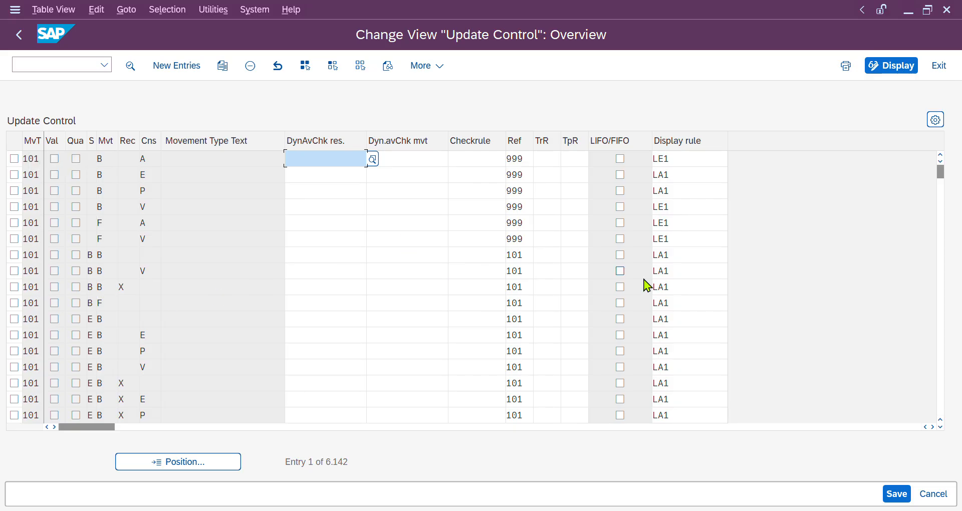
{"action": "left_click", "coordinate": [160, 460]}
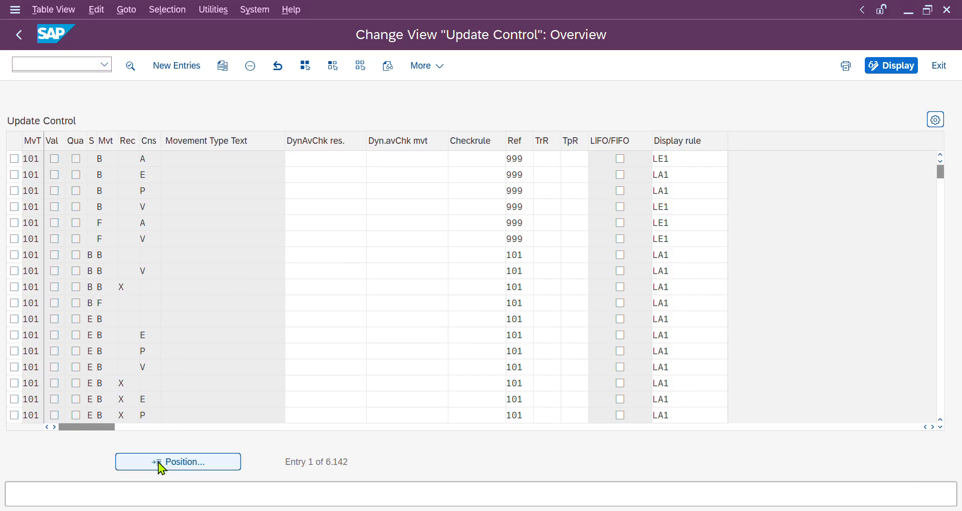
{"action": "key", "text": "alt+Tab"}
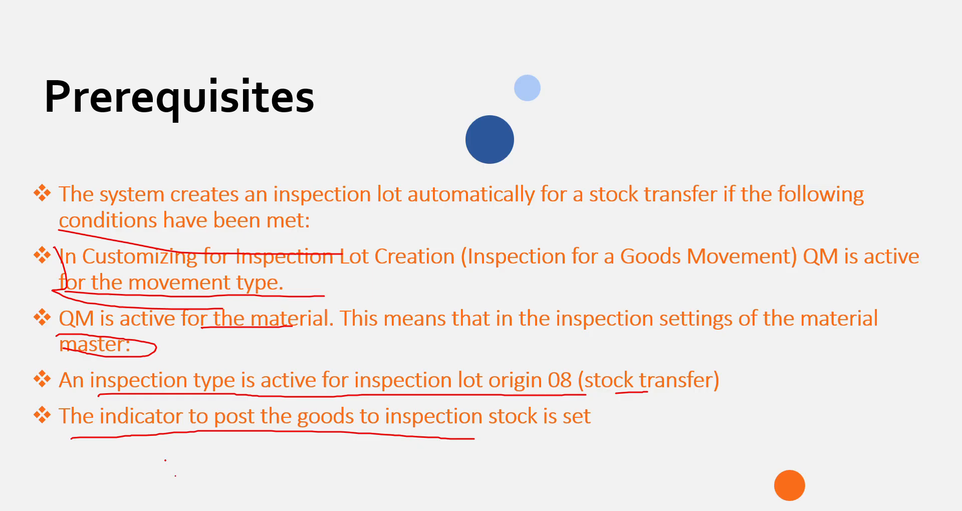
{"action": "key", "text": "Right"}
{"action": "key", "text": "Right"}
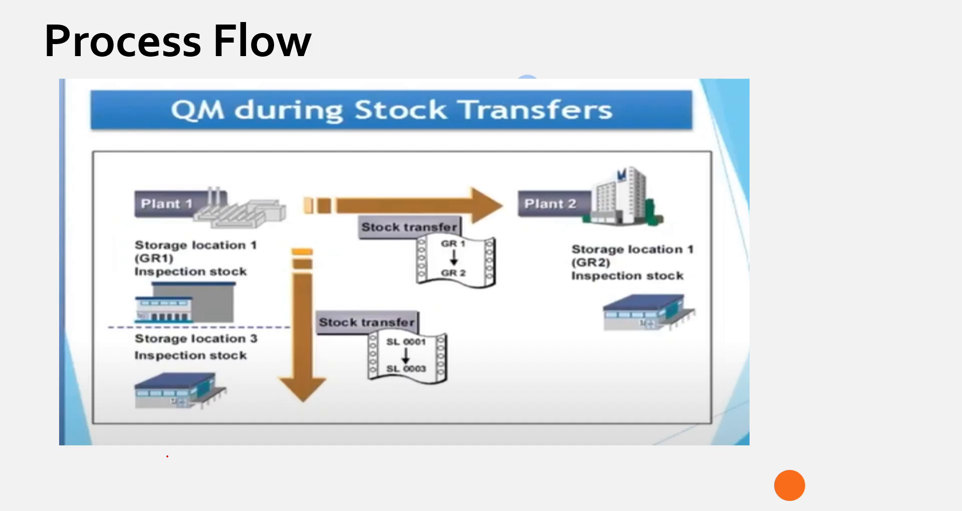
{"action": "key", "text": "Left"}
{"action": "key", "text": "Left"}
{"action": "key", "text": "Left"}
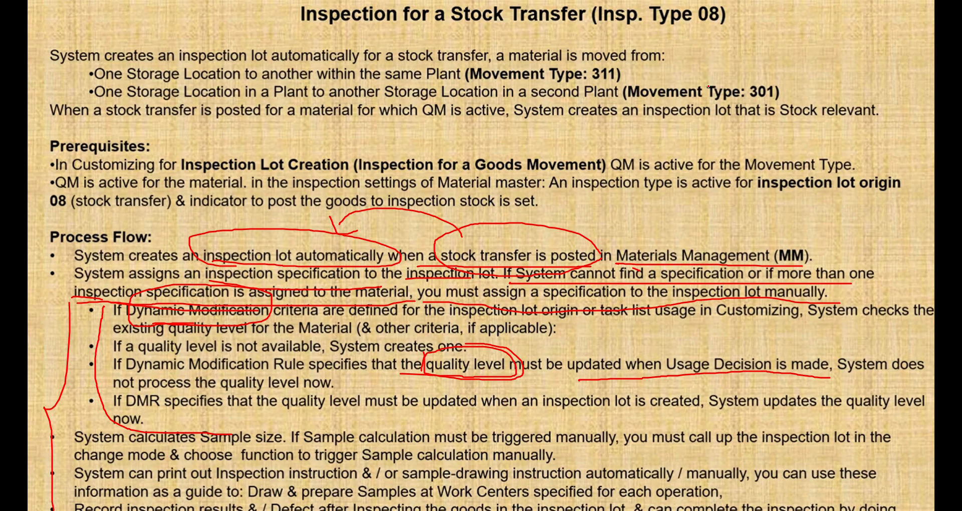
{"action": "left_click_drag", "start_coordinate": [699, 111], "coordinate": [646, 140]}
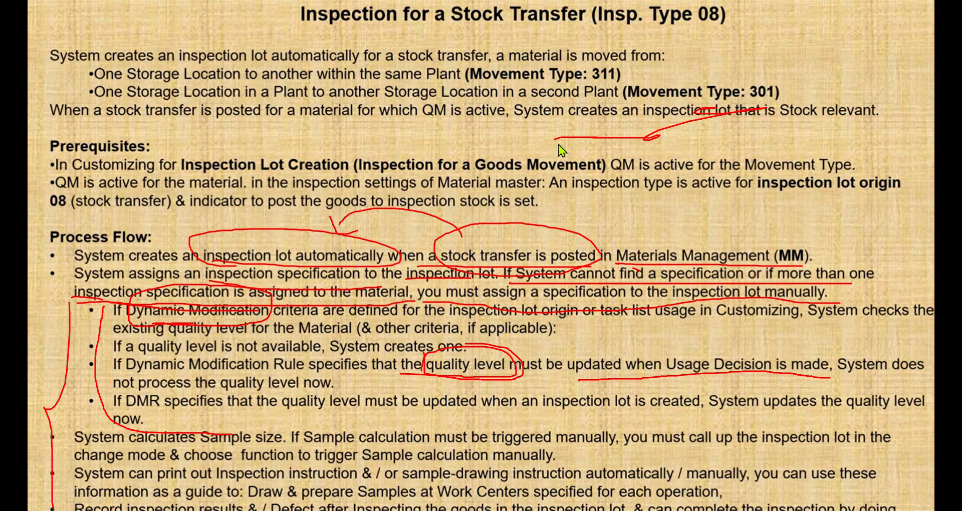
{"action": "key", "text": "alt+Tab"}
- Position the Update Control list at movement type 301
{"action": "type", "text": "303"}
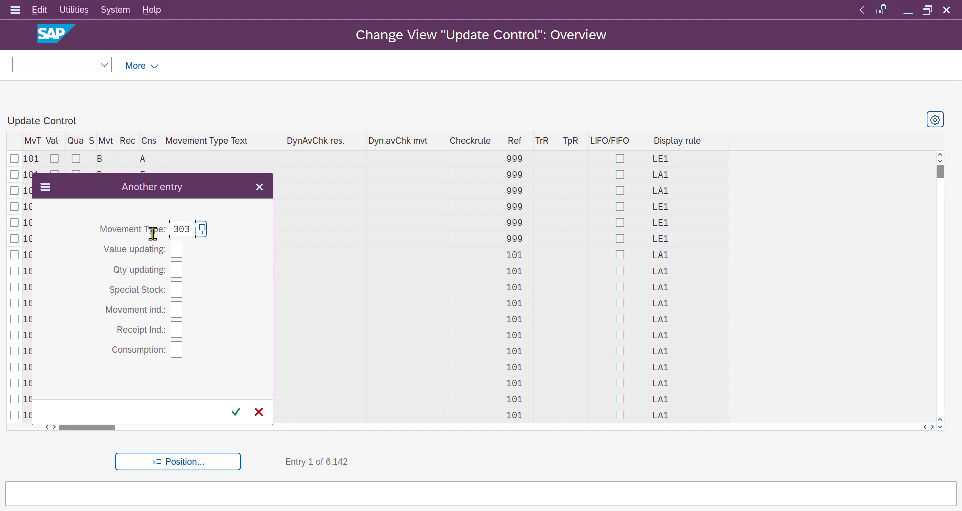
{"action": "key", "text": "BackSpace"}
{"action": "type", "text": "1"}
{"action": "key", "text": "Return"}
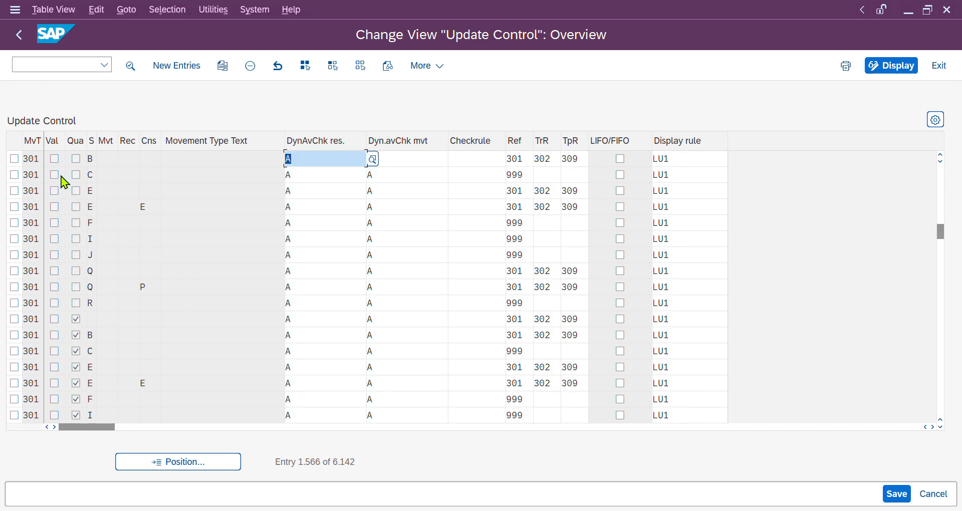
- Examine the possible special stock indicator values for the first movement type 301 entry and close the list
{"action": "left_click", "coordinate": [93, 159]}
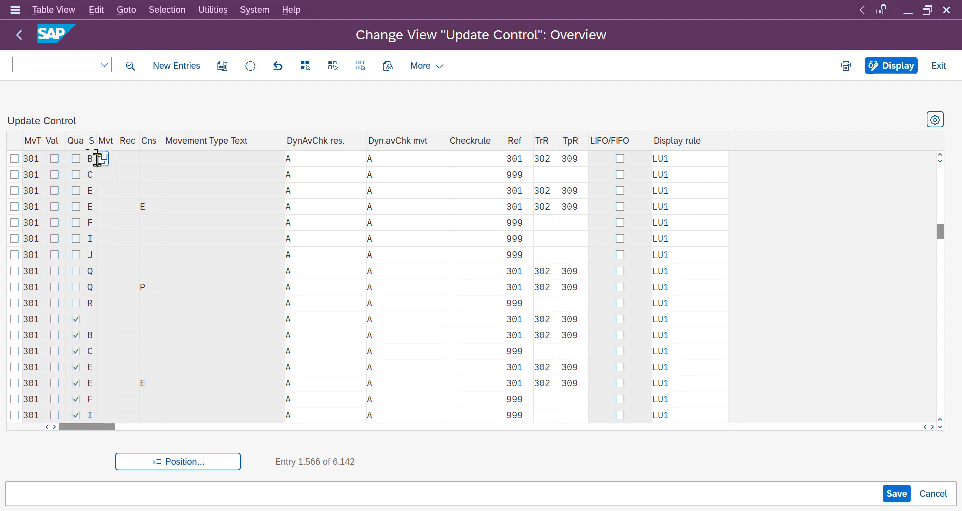
{"action": "left_click", "coordinate": [103, 160]}
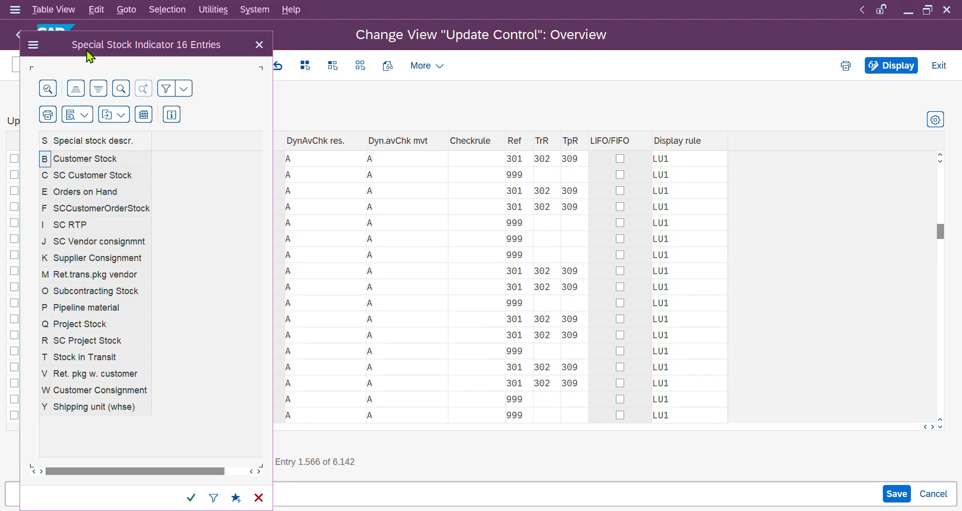
{"action": "left_click_drag", "start_coordinate": [59, 42], "coordinate": [223, 58]}
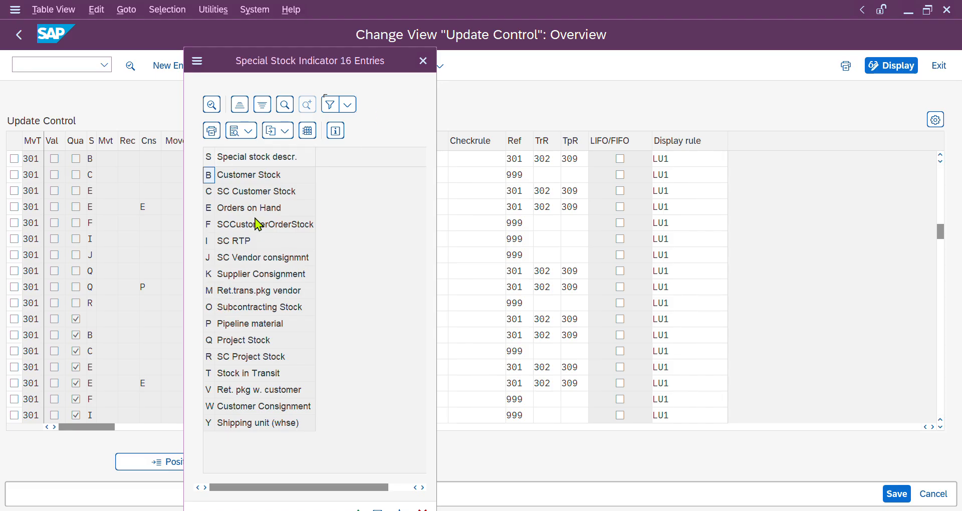
{"action": "left_click", "coordinate": [422, 61]}
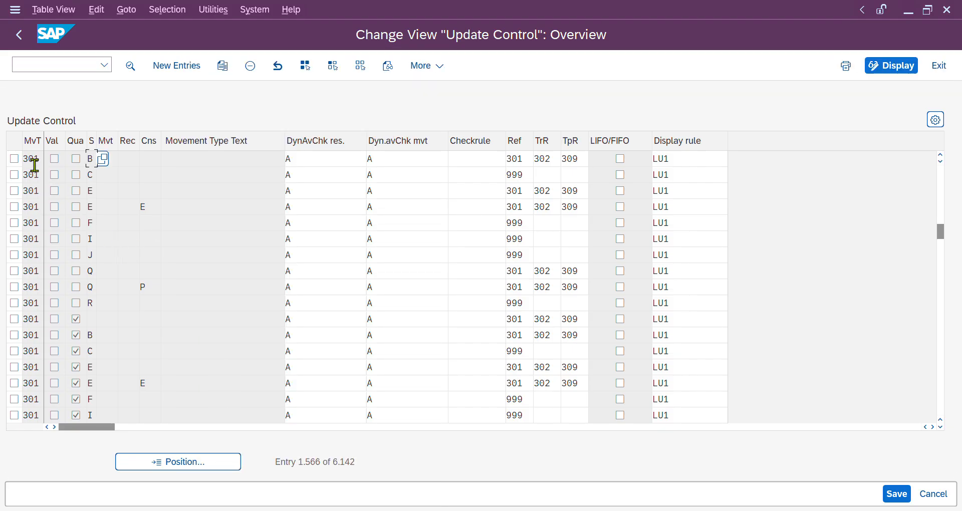
- Mark the movement type 301 entry with quantity updating and no special stock, and leave the table without saving
{"action": "left_click", "coordinate": [14, 319]}
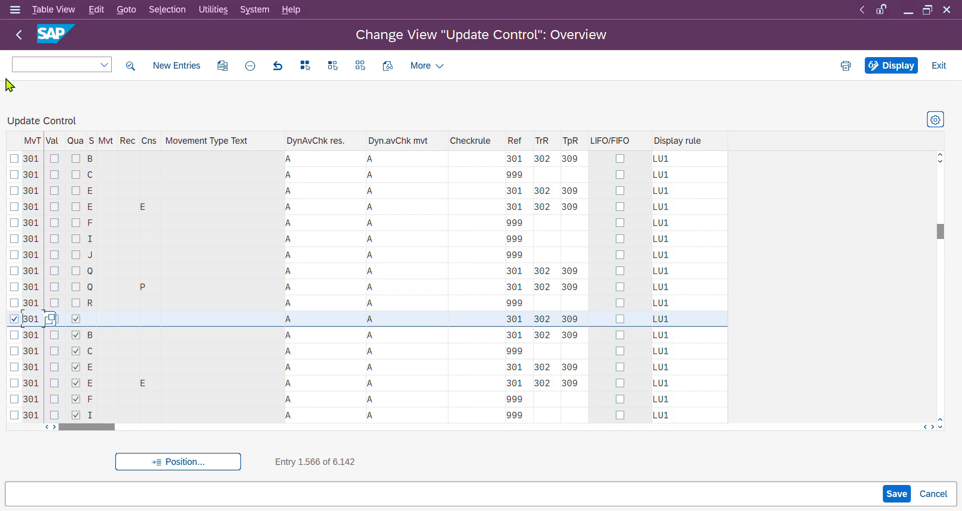
{"action": "left_click", "coordinate": [19, 34]}
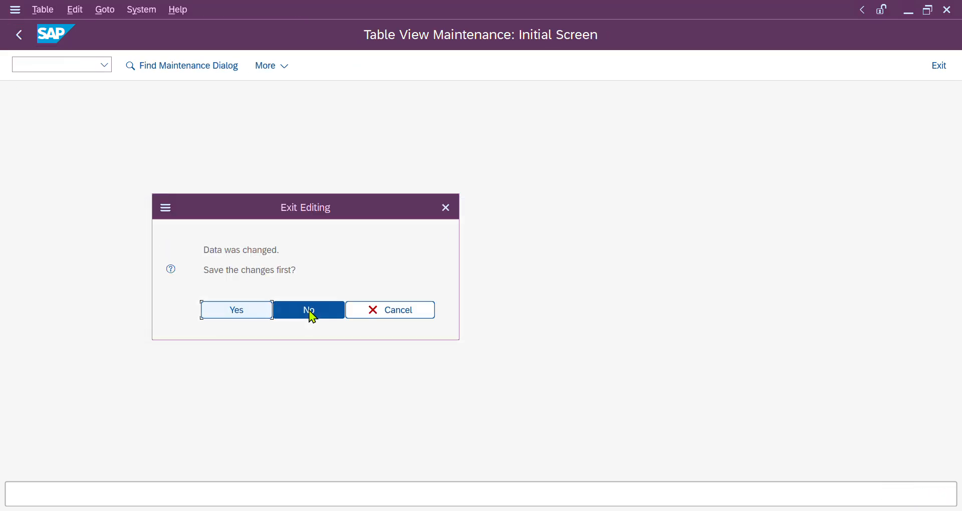
{"action": "left_click", "coordinate": [310, 311]}
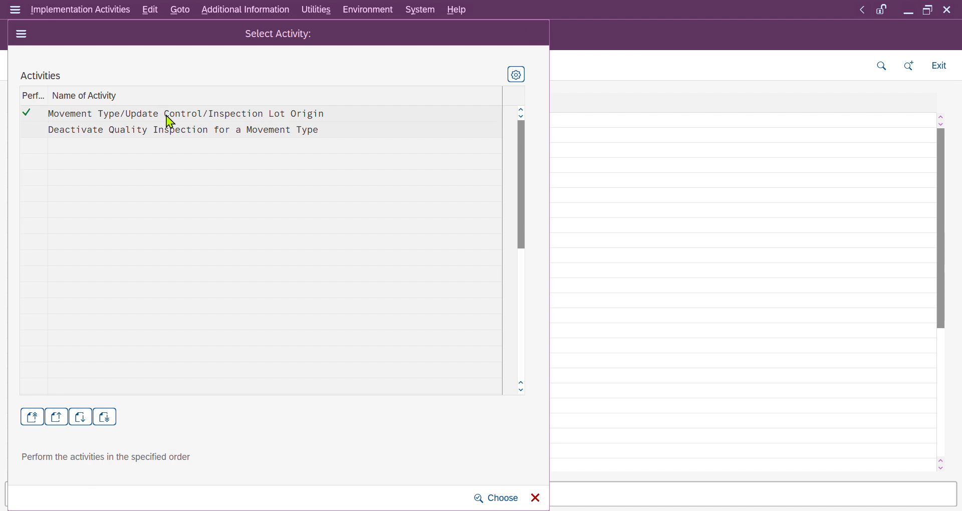
- Reopen the Movement Type/Update Control/Inspection Lot Origin activity and position the list at movement type 309
{"action": "double_click", "coordinate": [169, 119]}
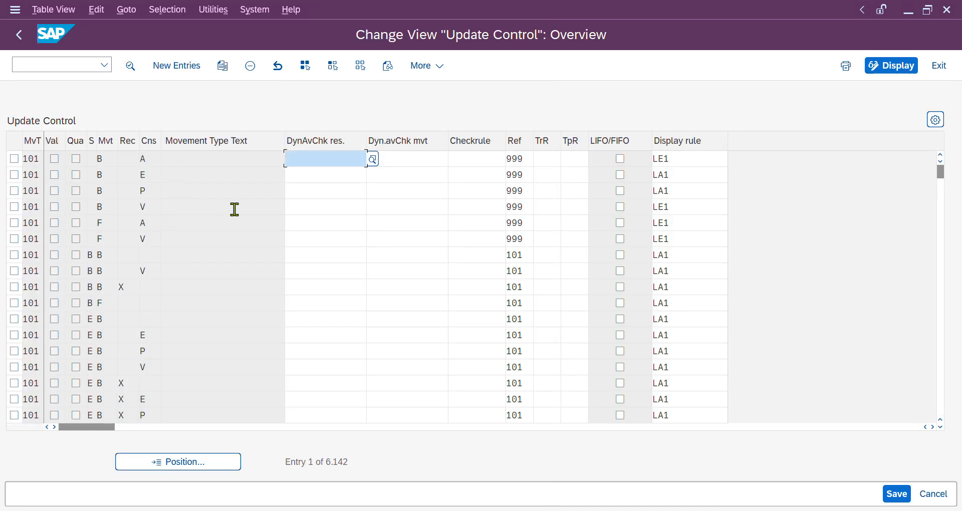
{"action": "left_click", "coordinate": [225, 461]}
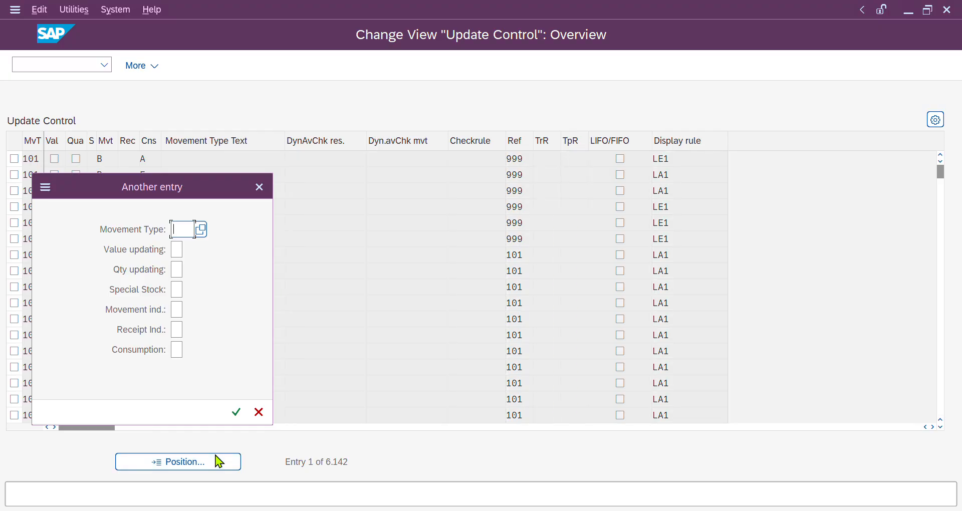
{"action": "type", "text": "309"}
{"action": "key", "text": "Return"}
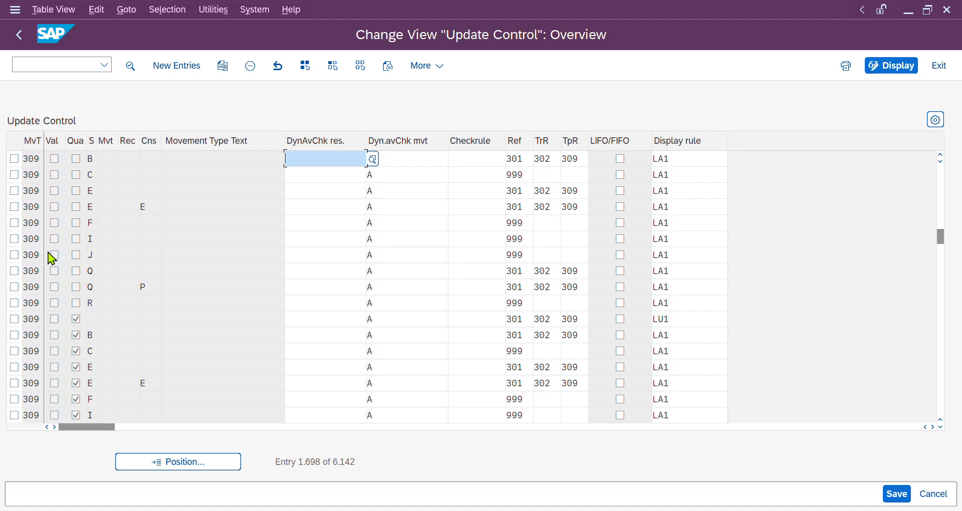
- Display the details of the movement type 309 entry with quantity updating and no special stock indicator
{"action": "left_click", "coordinate": [15, 319]}
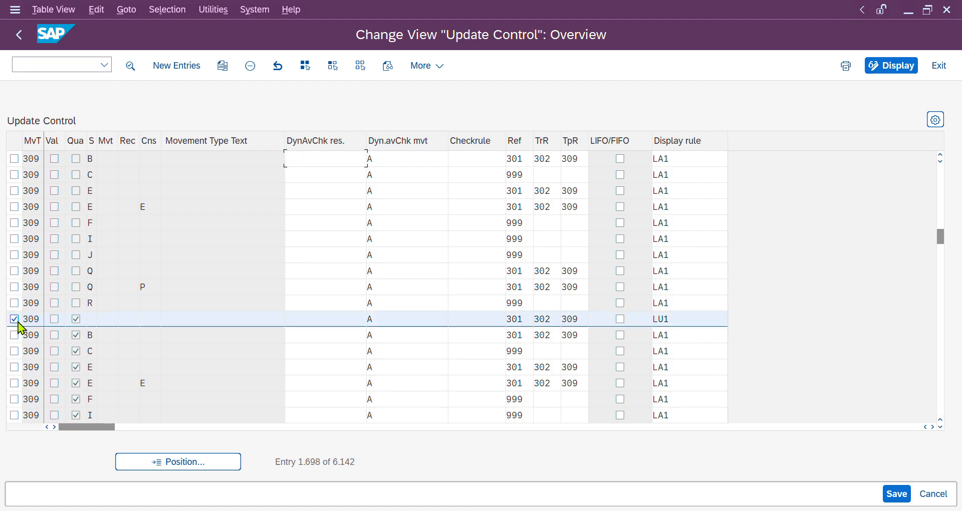
{"action": "left_click", "coordinate": [92, 319]}
{"action": "double_click", "coordinate": [35, 323]}
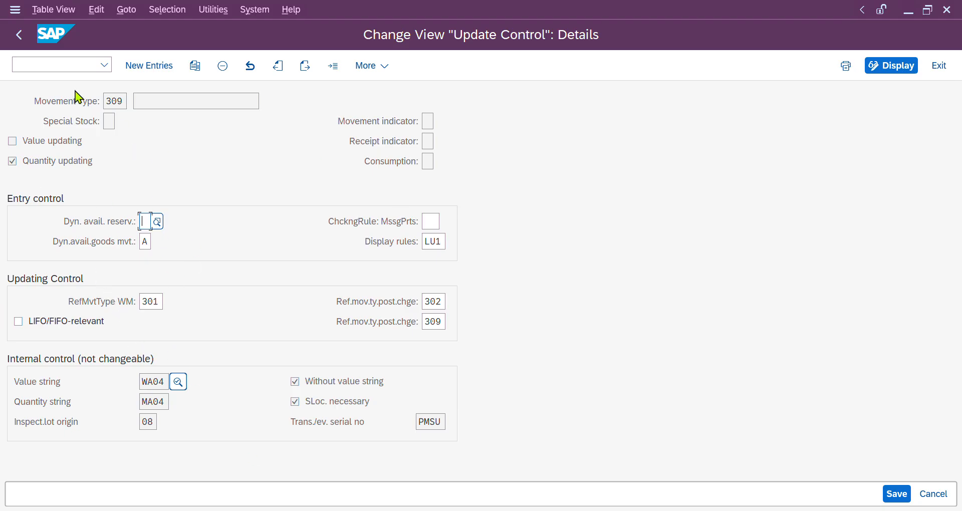
- Leave the Update Control view without saving, close the activity selection and exit the implementation guide
{"action": "left_click", "coordinate": [18, 36]}
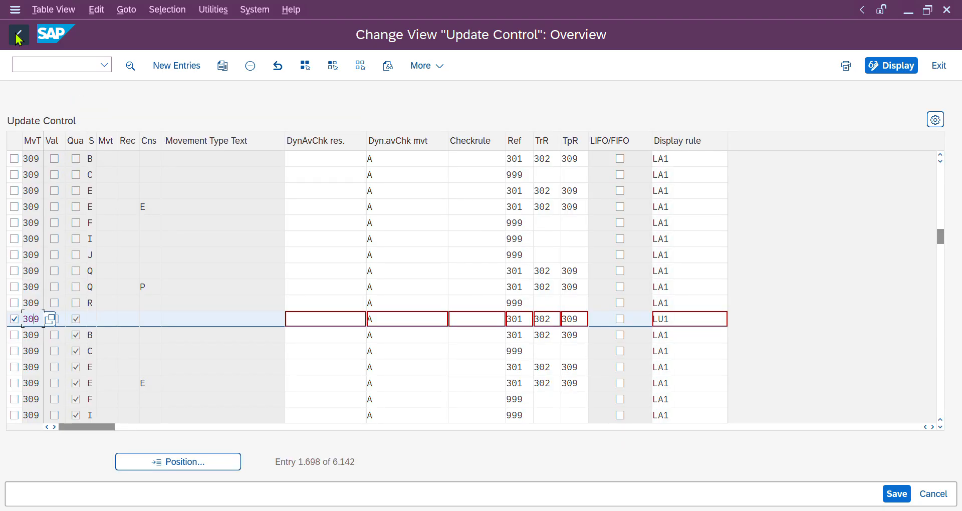
{"action": "left_click", "coordinate": [18, 38]}
{"action": "left_click", "coordinate": [308, 312]}
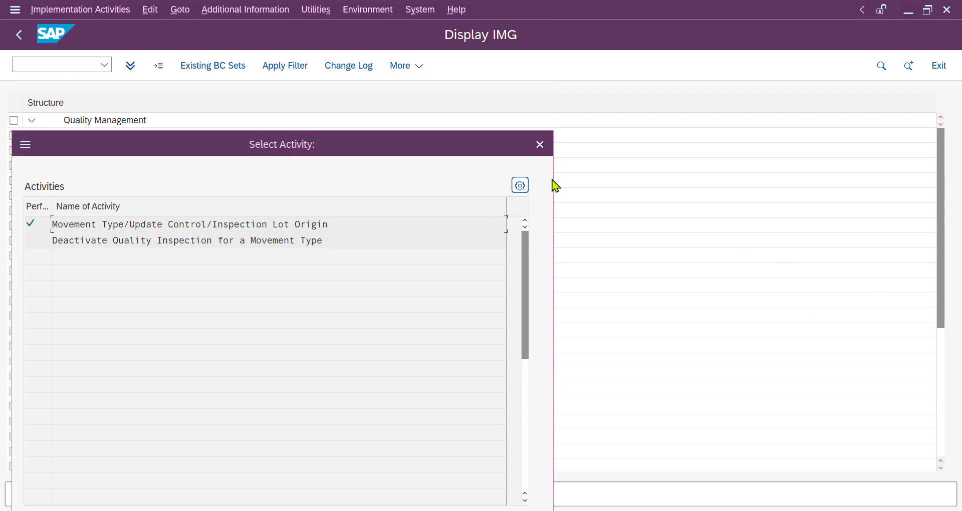
{"action": "left_click", "coordinate": [537, 146]}
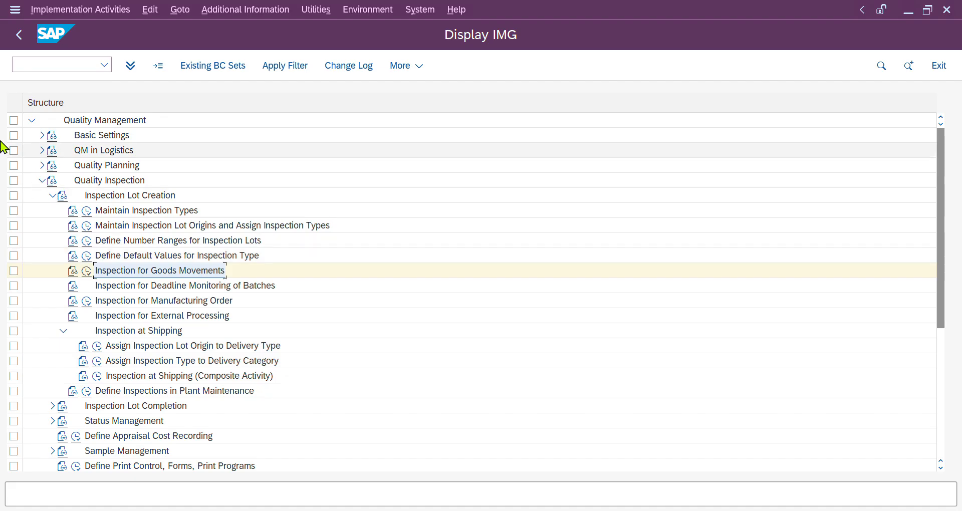
{"action": "left_click", "coordinate": [20, 34]}
{"action": "key", "text": "alt+Tab"}
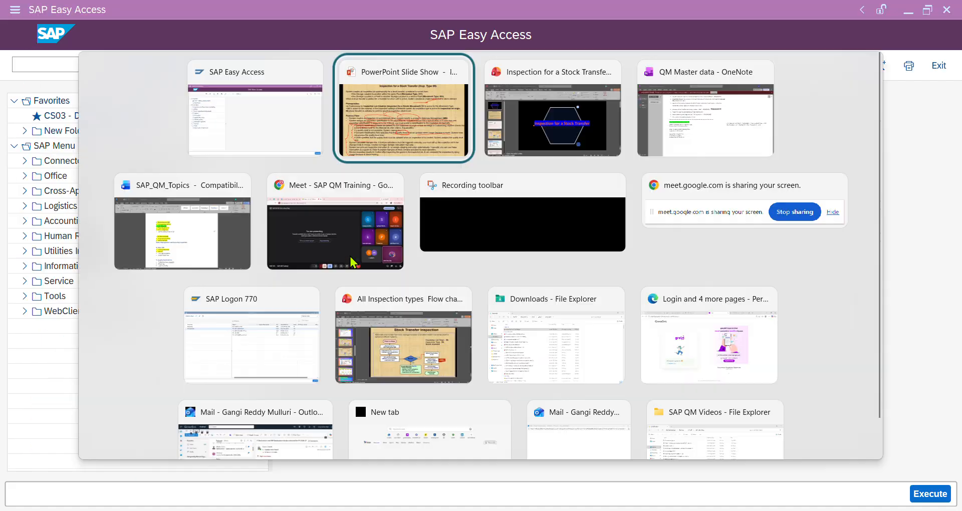
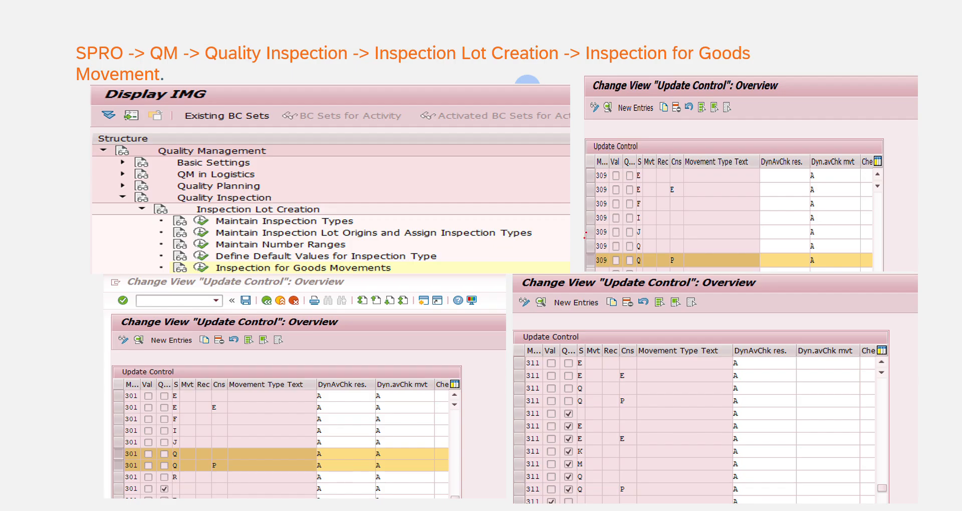
{"action": "left_click_drag", "start_coordinate": [400, 144], "coordinate": [274, 91]}
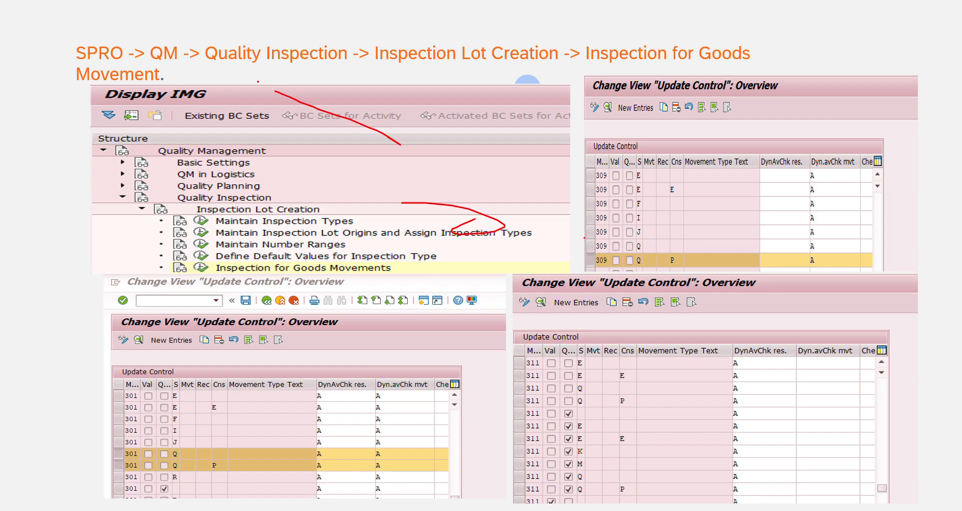
{"action": "left_click_drag", "start_coordinate": [223, 66], "coordinate": [729, 59]}
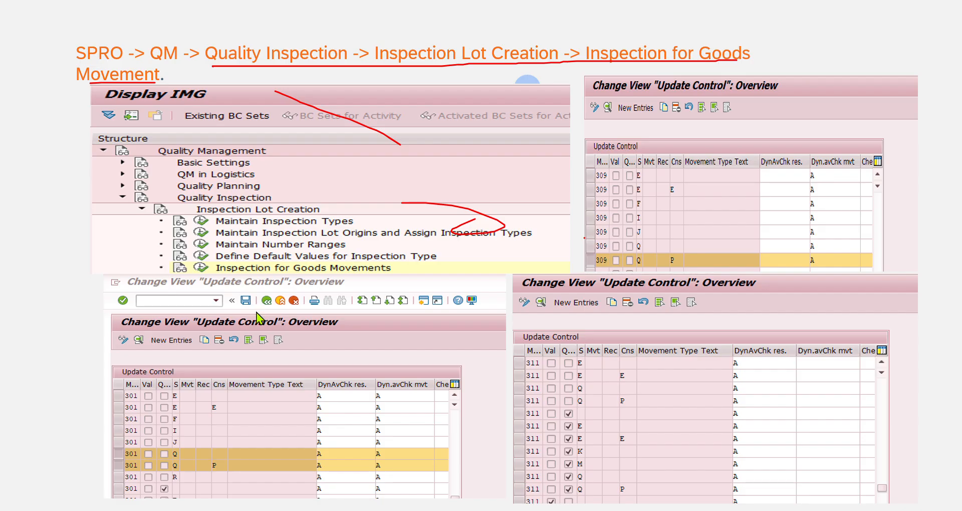
- Switch to SAP Easy Access and open material 456700405 in its Quality Management view with transaction /nmm02
{"action": "key", "text": "alt+Tab"}
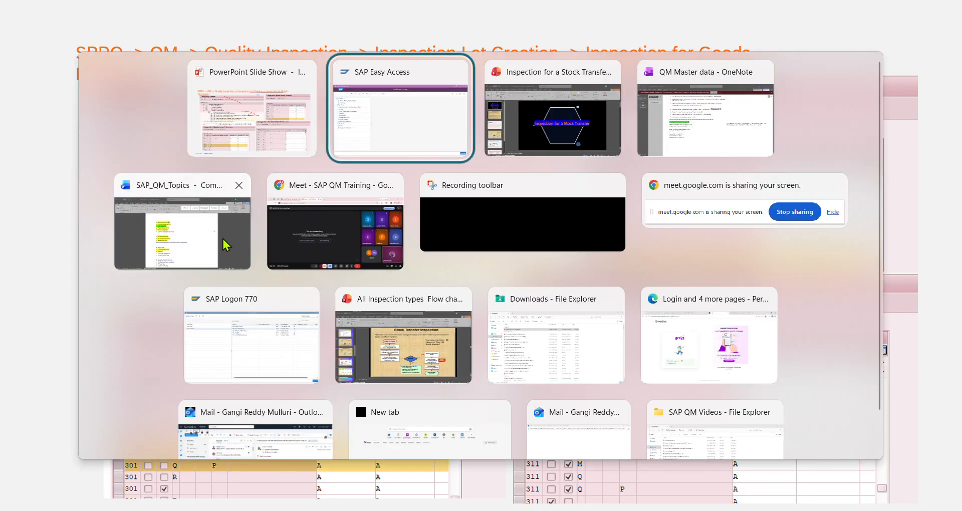
{"action": "left_click", "coordinate": [368, 141], "text": "alt"}
{"action": "left_click", "coordinate": [516, 328]}
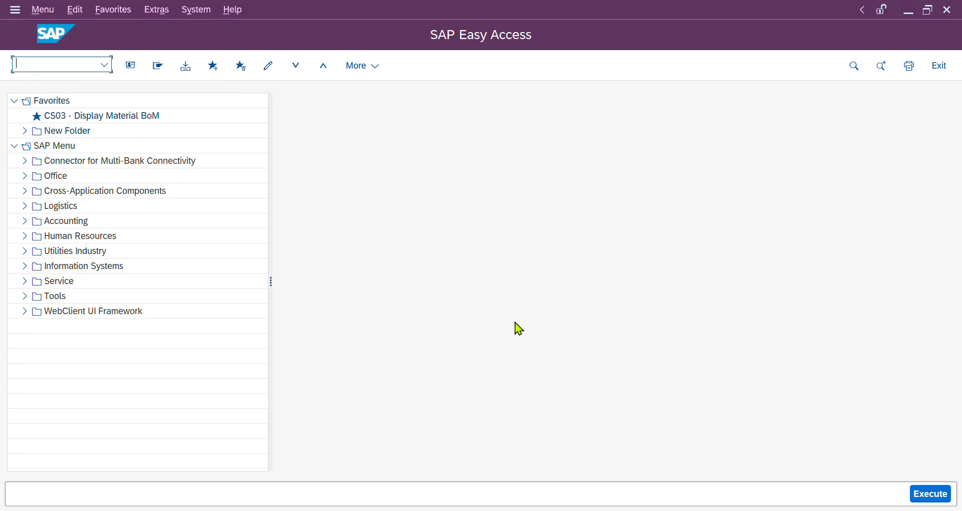
{"action": "type", "text": "/nmm02"}
{"action": "key", "text": "Return"}
{"action": "key", "text": "Return"}
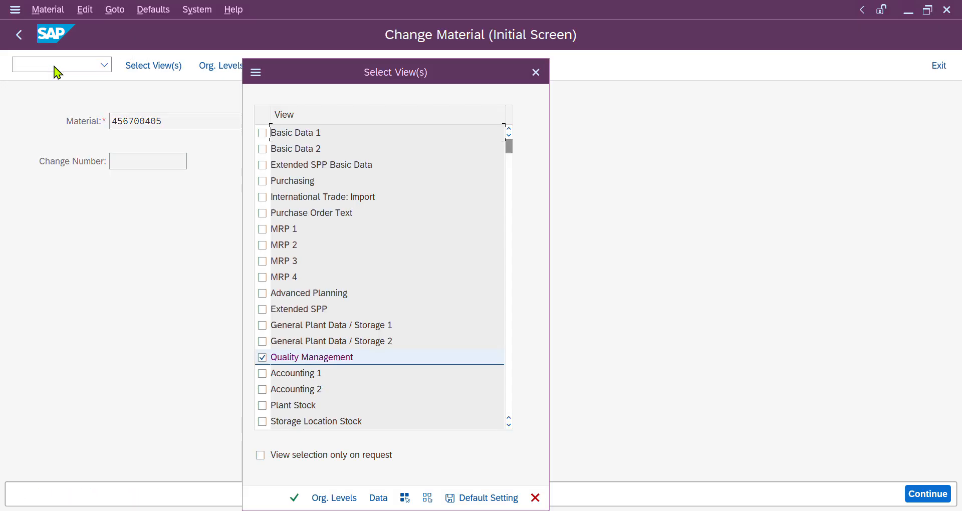
{"action": "key", "text": "Return"}
{"action": "key", "text": "Return"}
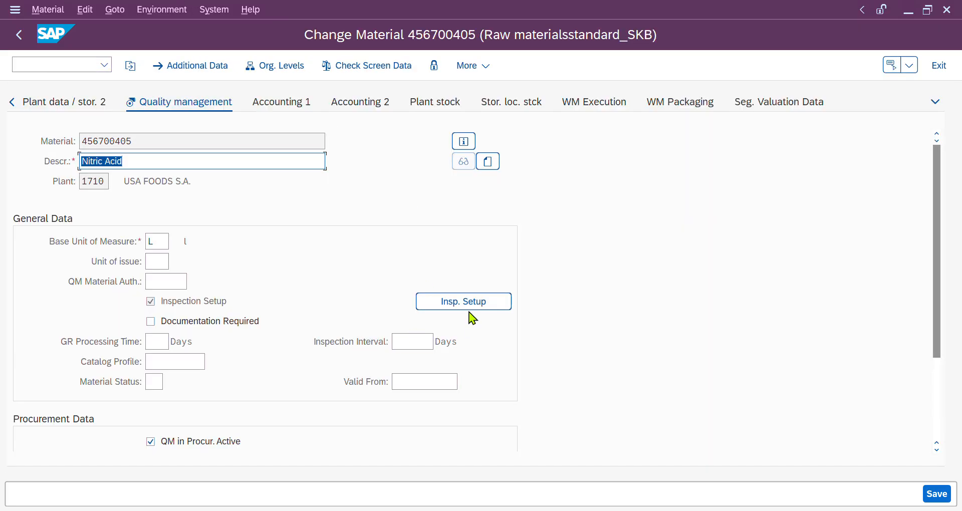
- Adjust the task list, automatic assignment and inspect characteristics settings of inspection type 08 in the inspection setup and save the material
{"action": "left_click", "coordinate": [470, 310]}
{"action": "left_click", "coordinate": [67, 149]}
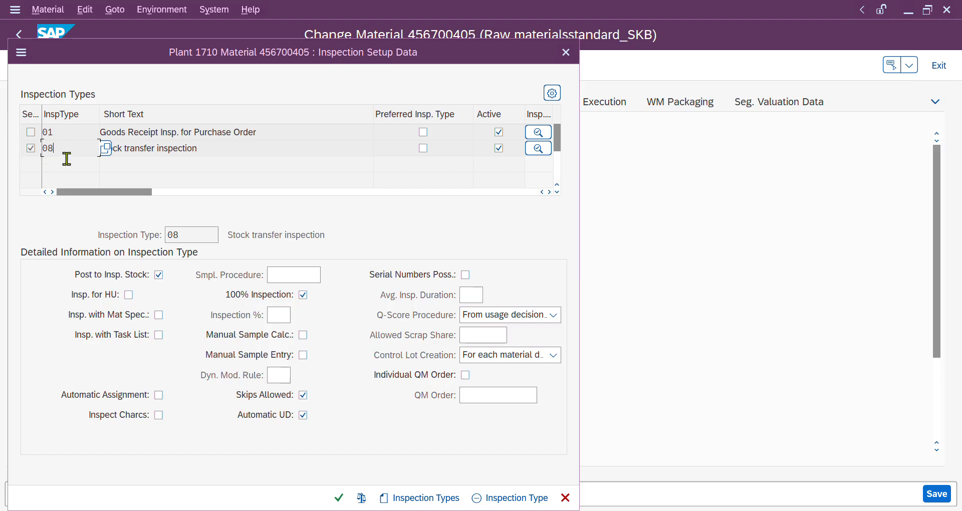
{"action": "left_click", "coordinate": [159, 335]}
{"action": "left_click", "coordinate": [158, 395]}
{"action": "left_click", "coordinate": [158, 414]}
{"action": "left_click", "coordinate": [159, 335]}
{"action": "left_click", "coordinate": [160, 415]}
{"action": "left_click", "coordinate": [340, 498]}
{"action": "left_click", "coordinate": [932, 493]}
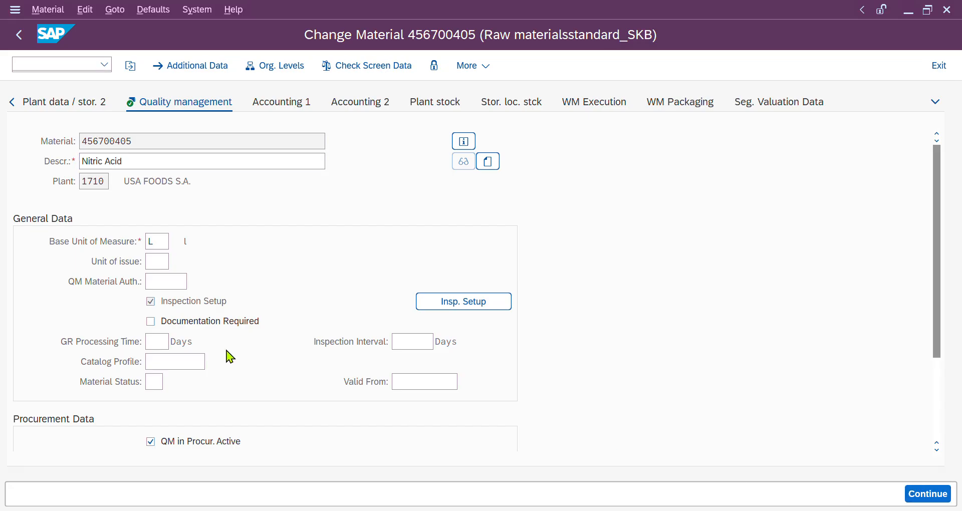
{"action": "left_click", "coordinate": [73, 63]}
{"action": "left_click_drag", "start_coordinate": [162, 124], "coordinate": [106, 124]}
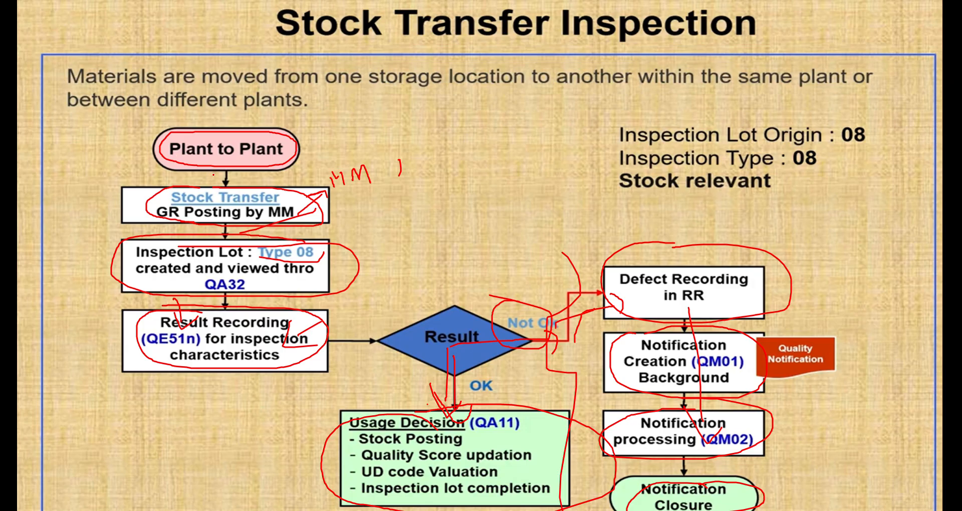
{"action": "left_click_drag", "start_coordinate": [157, 196], "coordinate": [265, 212]}
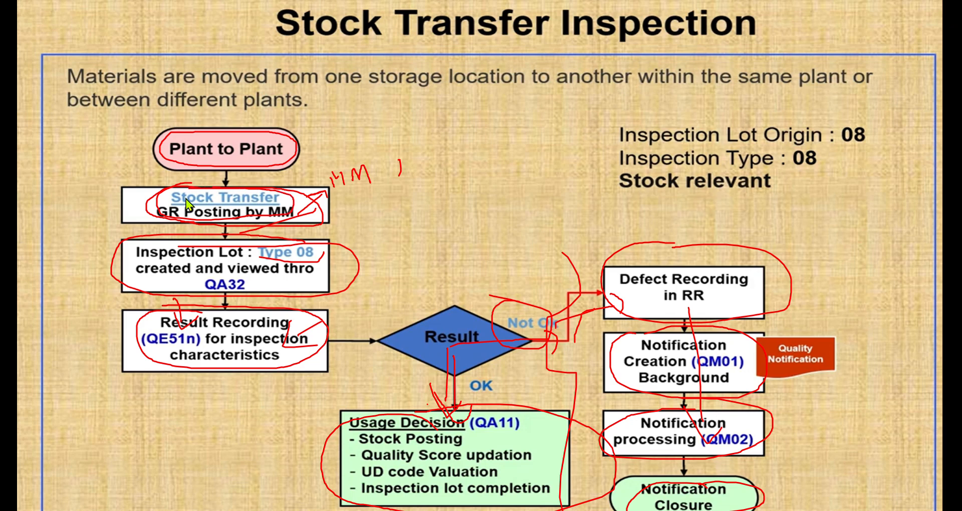
- Leave the material change screen without further edits and start the goods movement transaction MIGO
{"action": "key", "text": "alt+Tab"}
{"action": "left_click", "coordinate": [42, 64]}
{"action": "left_click", "coordinate": [19, 35]}
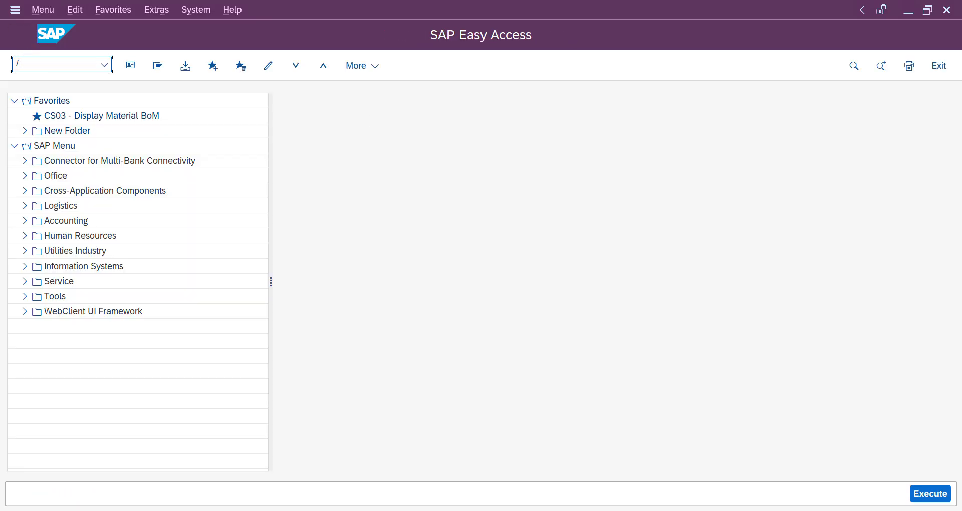
{"action": "type", "text": "MIGO"}
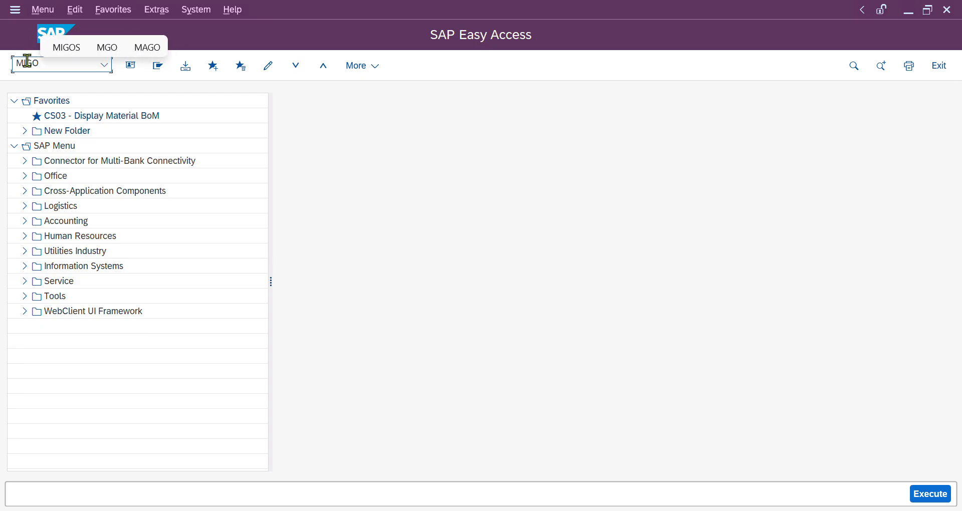
{"action": "key", "text": "Return"}
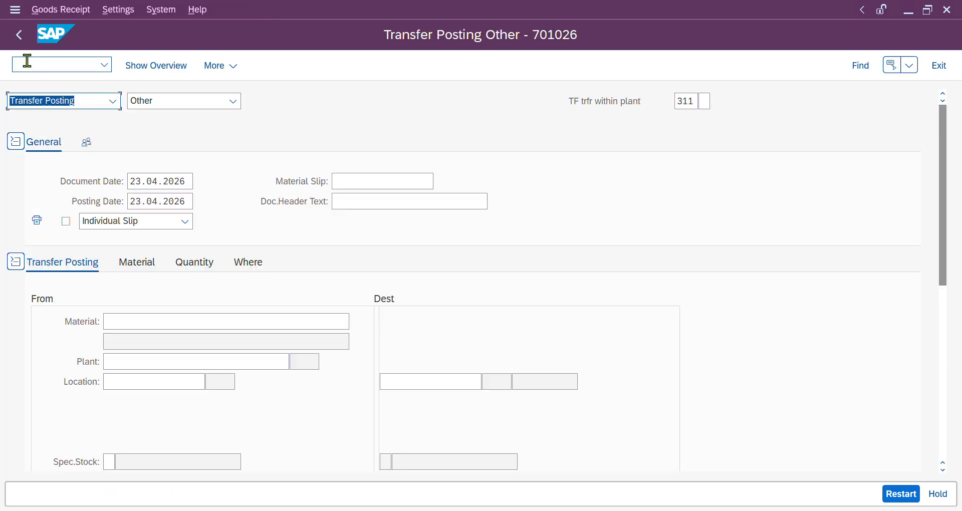
- Choose Transfer Posting as the goods movement action and keep Other as its reference document
{"action": "left_click", "coordinate": [112, 102]}
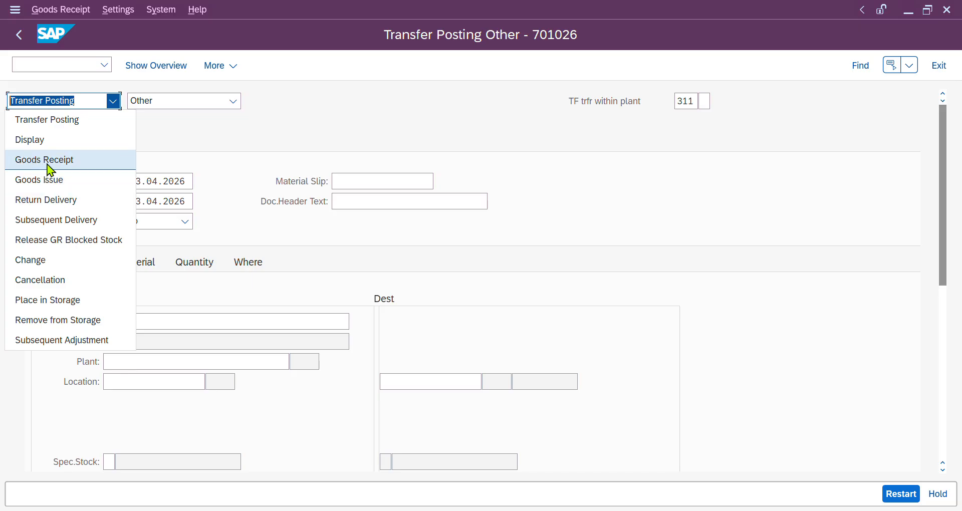
{"action": "left_click", "coordinate": [37, 123]}
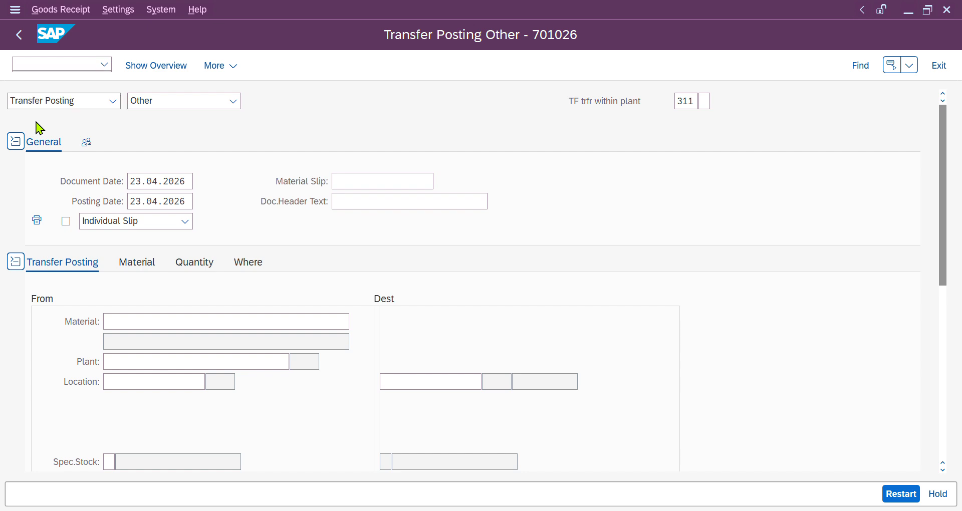
{"action": "left_click", "coordinate": [176, 99]}
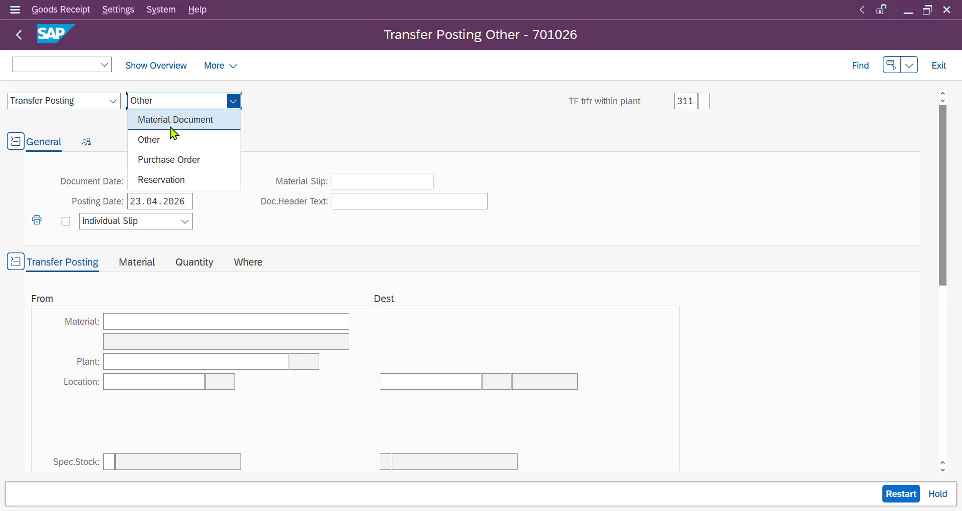
{"action": "left_click", "coordinate": [338, 127]}
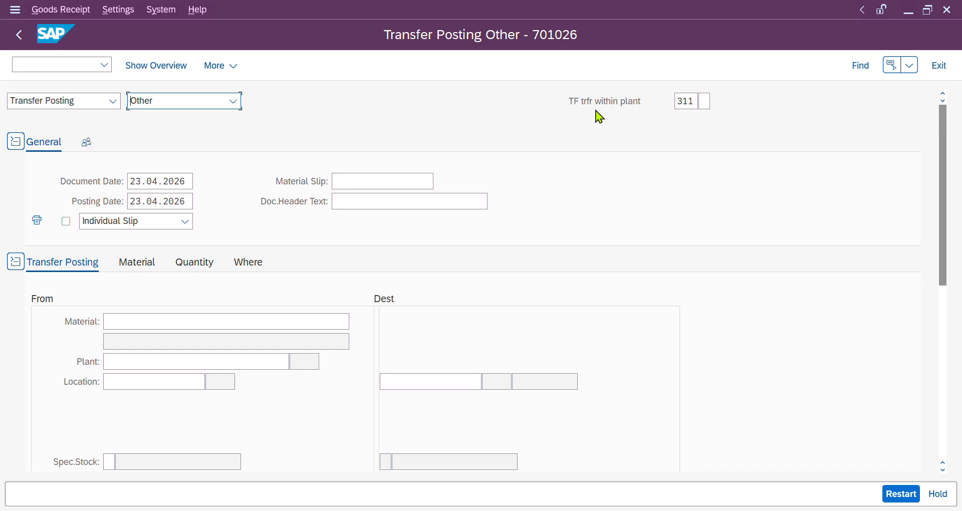
- Look through the list of available movement types for the transfer posting
{"action": "left_click_drag", "start_coordinate": [645, 100], "coordinate": [556, 102]}
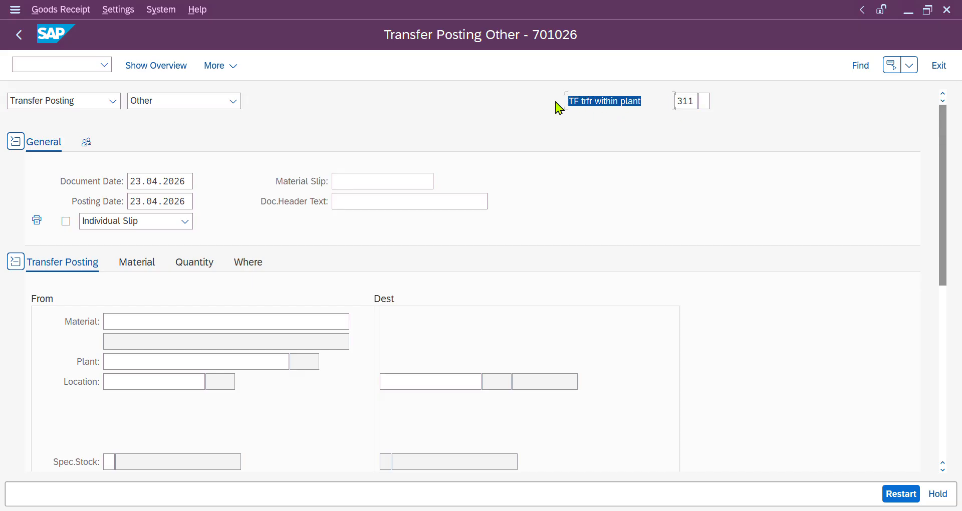
{"action": "left_click", "coordinate": [686, 101]}
{"action": "left_click", "coordinate": [704, 104]}
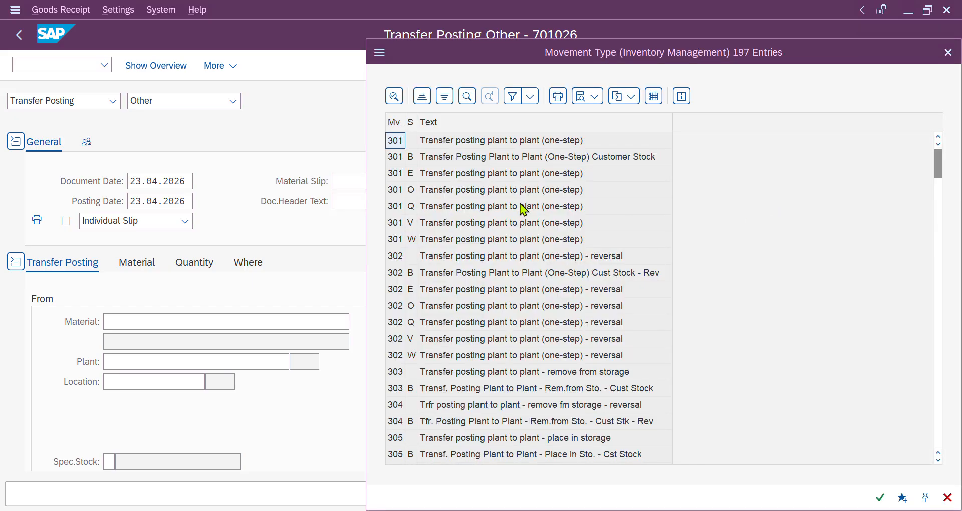
{"action": "scroll", "coordinate": [429, 167], "scroll_direction": "down", "scroll_amount": 15}
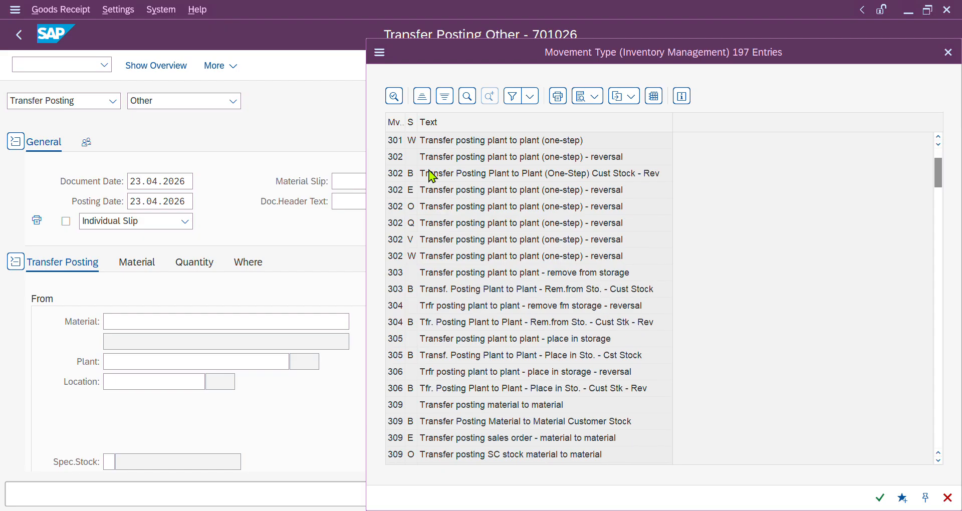
{"action": "scroll", "coordinate": [430, 172], "scroll_direction": "down", "scroll_amount": 20}
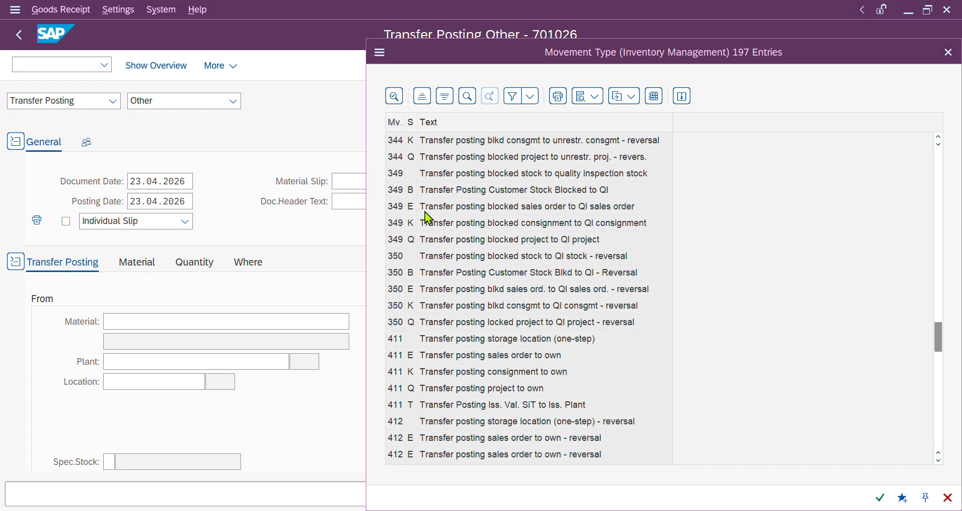
{"action": "scroll", "coordinate": [417, 276], "scroll_direction": "down", "scroll_amount": 6}
{"action": "scroll", "coordinate": [420, 266], "scroll_direction": "up", "scroll_amount": 13}
{"action": "scroll", "coordinate": [441, 223], "scroll_direction": "up", "scroll_amount": 20}
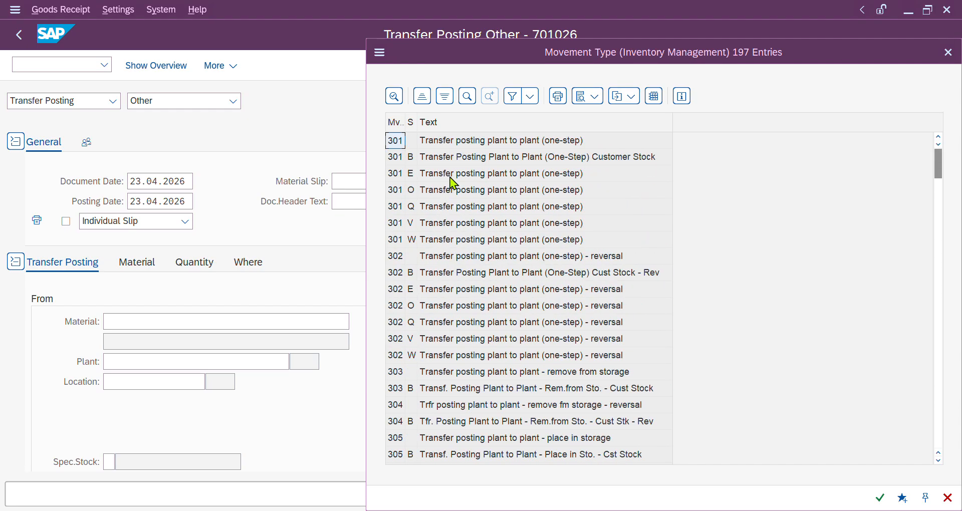
{"action": "left_click", "coordinate": [470, 104]}
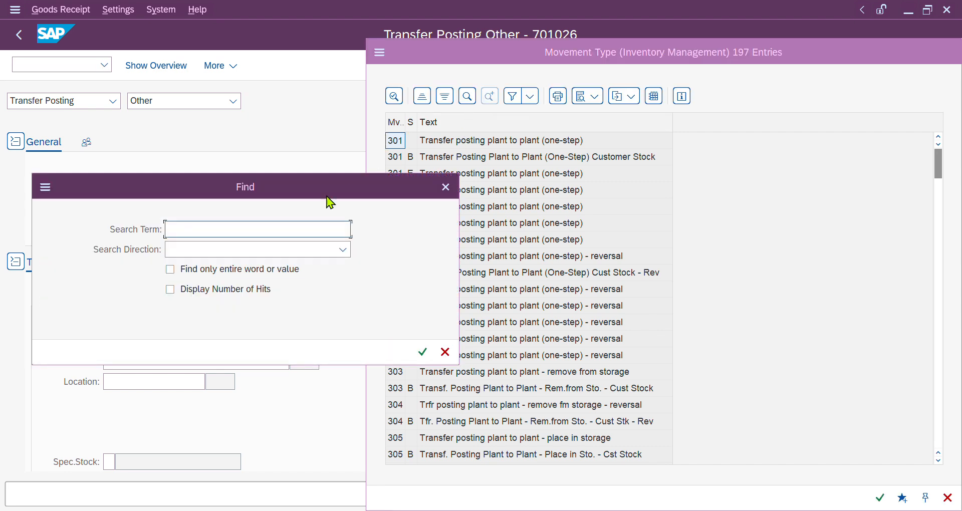
{"action": "left_click", "coordinate": [445, 187]}
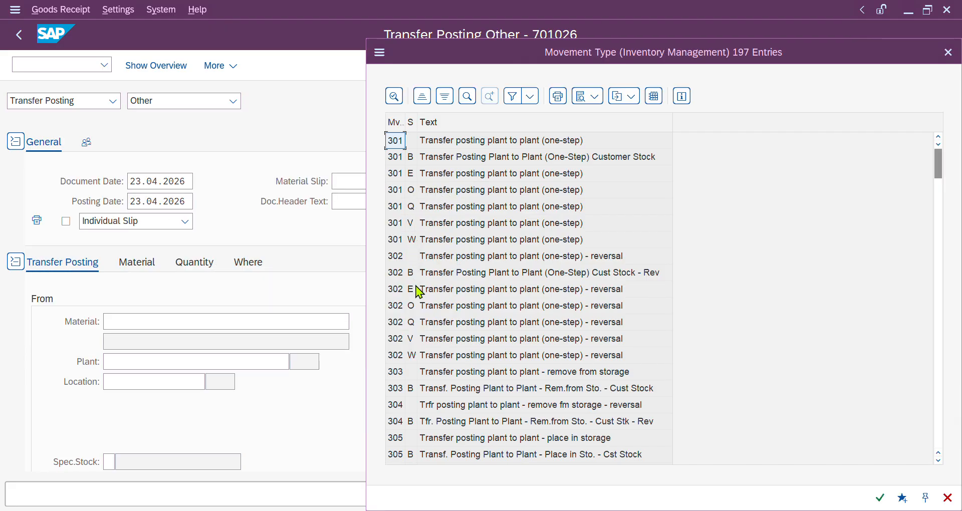
- Choose movement type 311, transfer posting storage location (one-step), without a special stock indicator
{"action": "key", "text": "alt+Tab"}
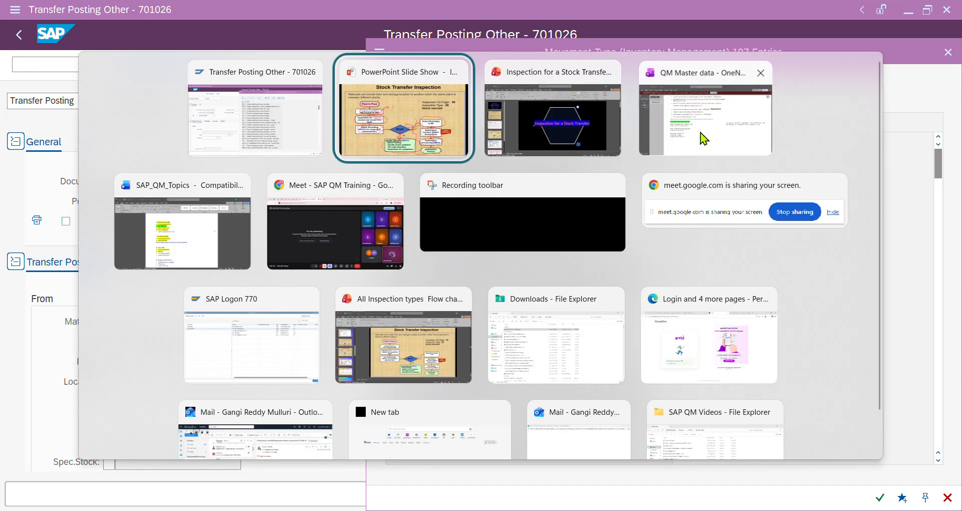
{"action": "left_click", "coordinate": [700, 133]}
{"action": "key", "text": "alt+Tab"}
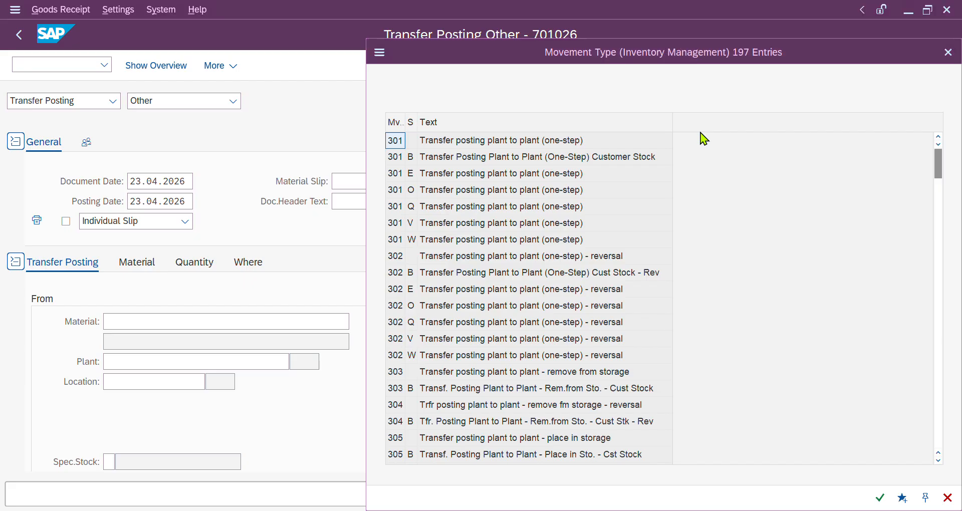
{"action": "scroll", "coordinate": [491, 218], "scroll_direction": "down", "scroll_amount": 9}
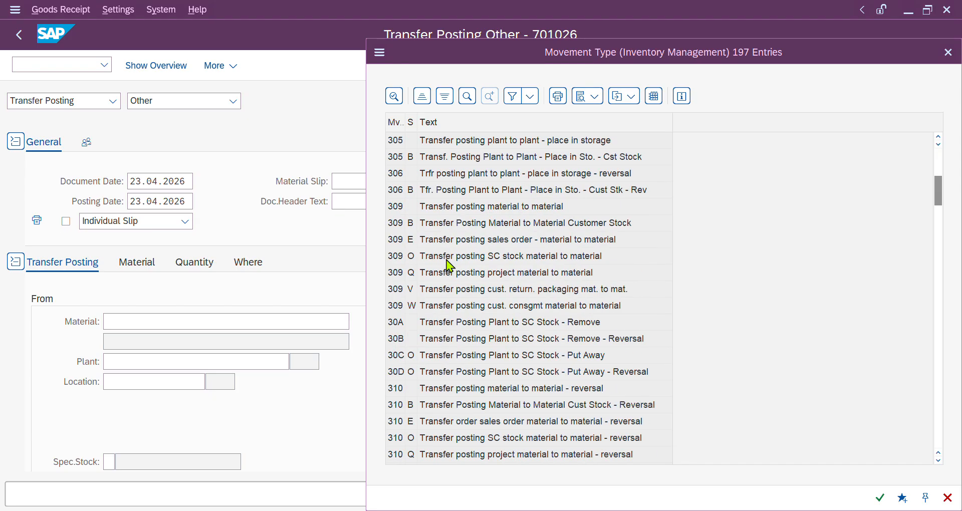
{"action": "scroll", "coordinate": [449, 265], "scroll_direction": "down", "scroll_amount": 3}
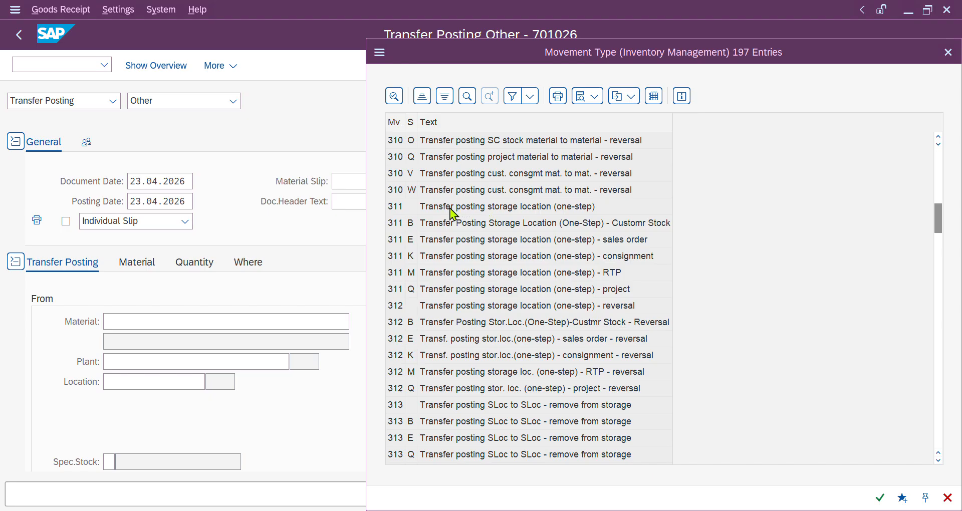
{"action": "left_click", "coordinate": [402, 211]}
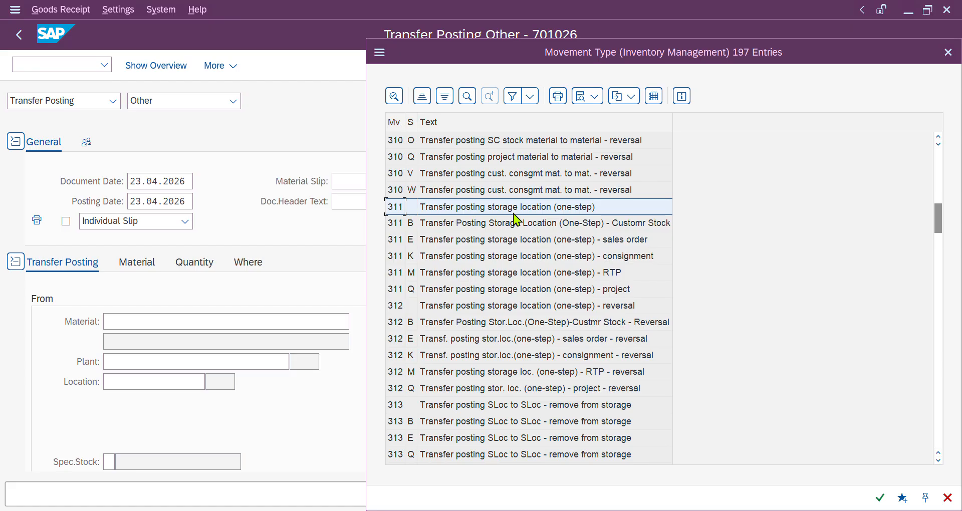
{"action": "left_click", "coordinate": [467, 212]}
{"action": "double_click", "coordinate": [468, 213]}
- Reopen the movement type value list and pick 311 for a one-step storage location transfer again
{"action": "left_click", "coordinate": [694, 101]}
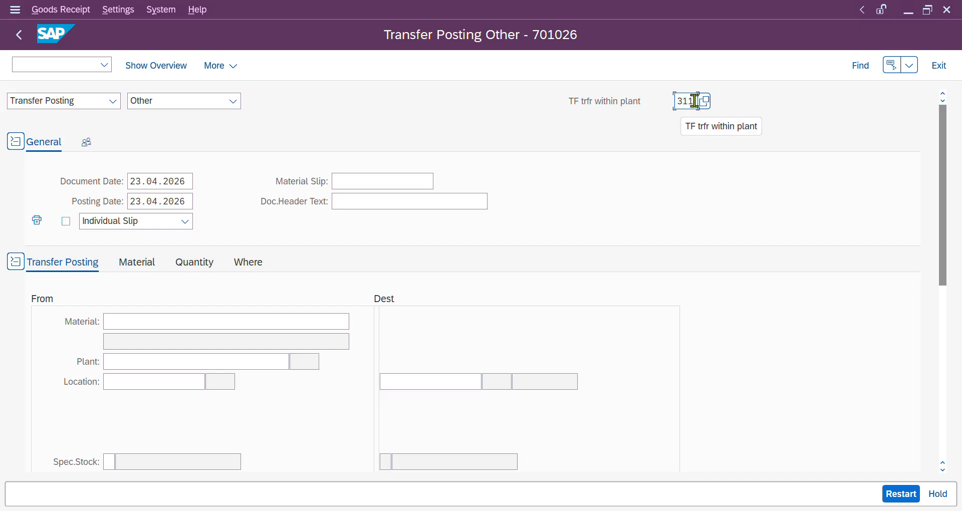
{"action": "left_click_drag", "start_coordinate": [691, 101], "coordinate": [673, 102]}
{"action": "left_click", "coordinate": [705, 101]}
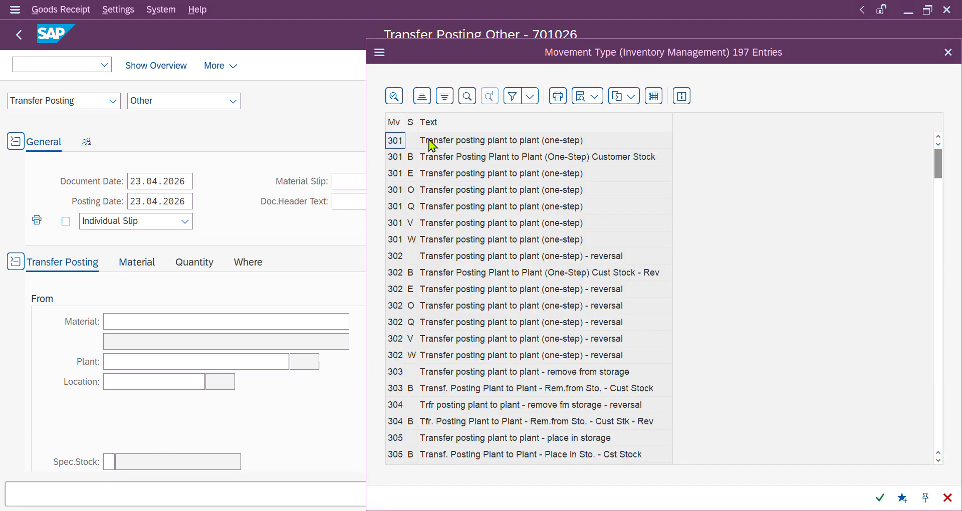
{"action": "left_click", "coordinate": [460, 103]}
{"action": "left_click", "coordinate": [450, 187]}
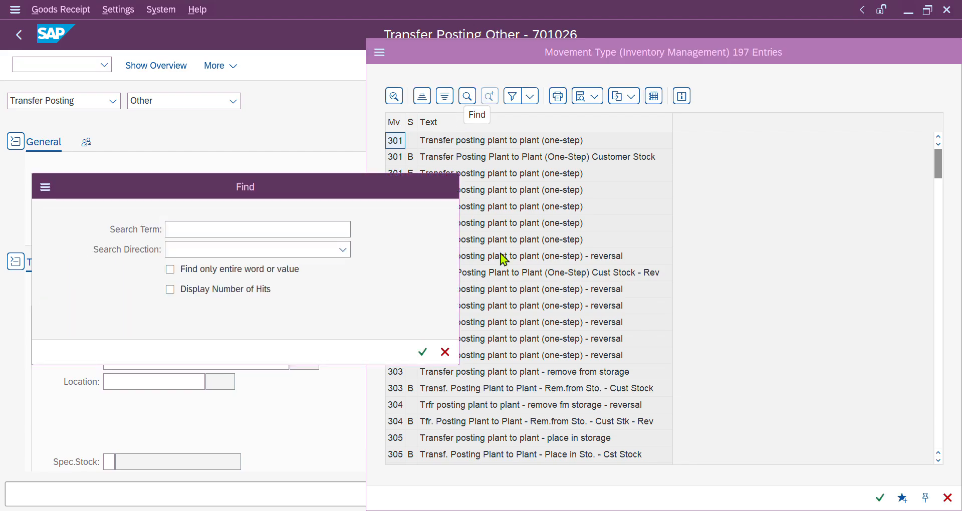
{"action": "scroll", "coordinate": [505, 259], "scroll_direction": "down", "scroll_amount": 9}
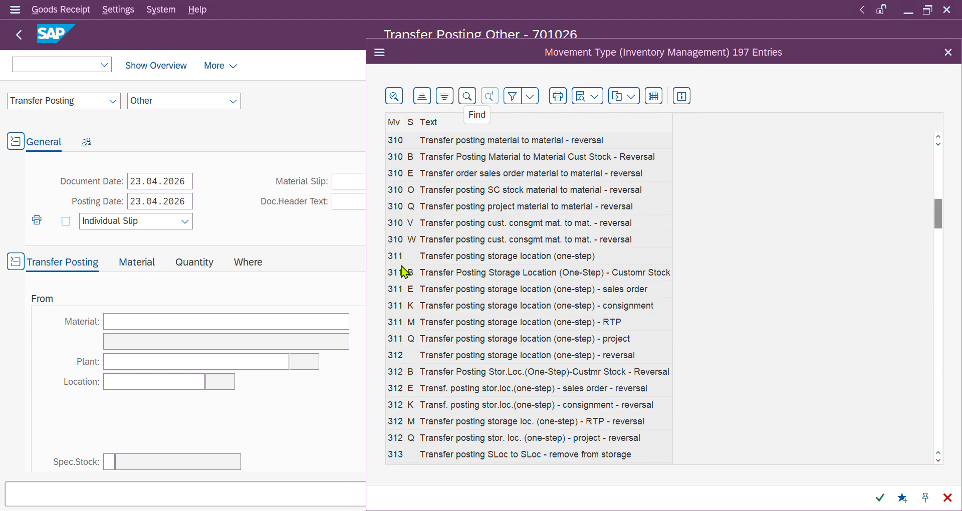
{"action": "left_click", "coordinate": [411, 256]}
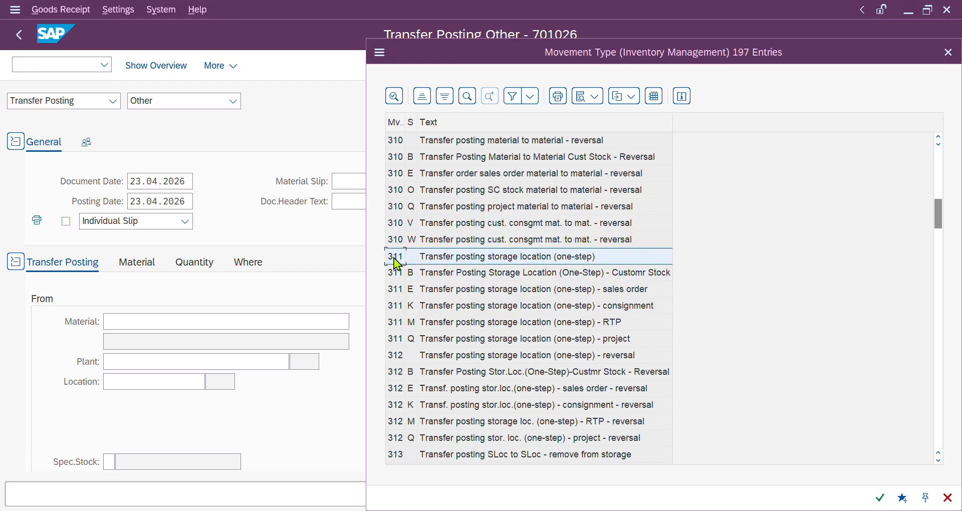
{"action": "double_click", "coordinate": [396, 257]}
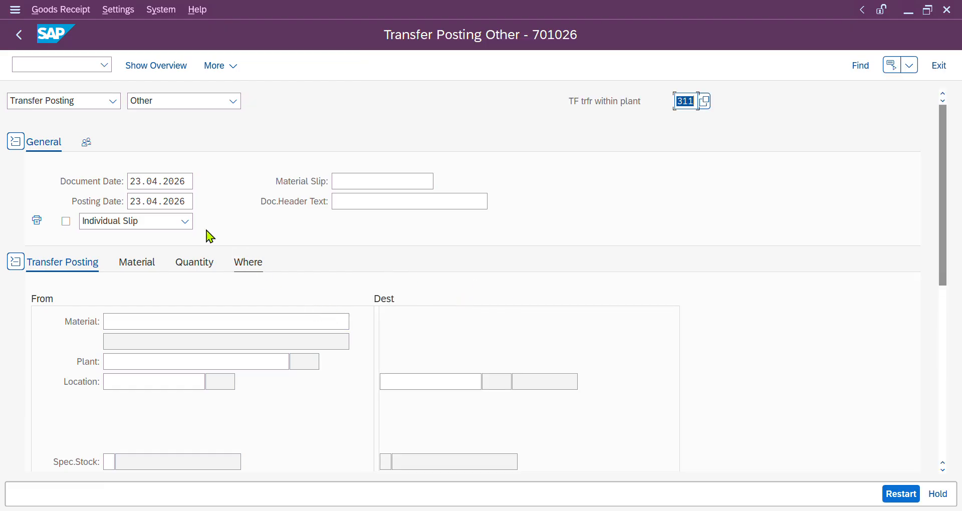
- Enter 456700405 as the source material of the transfer posting
{"action": "scroll", "coordinate": [39, 247], "scroll_direction": "down", "scroll_amount": 3}
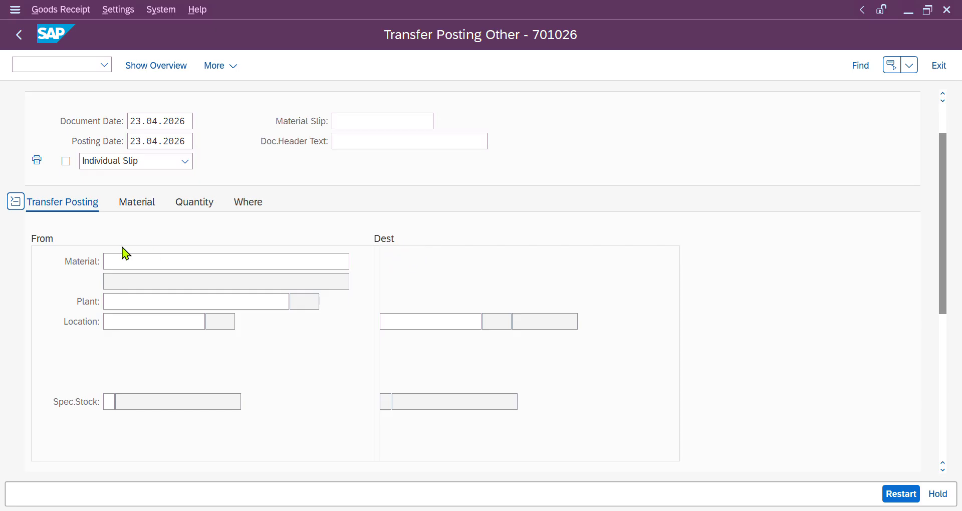
{"action": "left_click", "coordinate": [120, 264]}
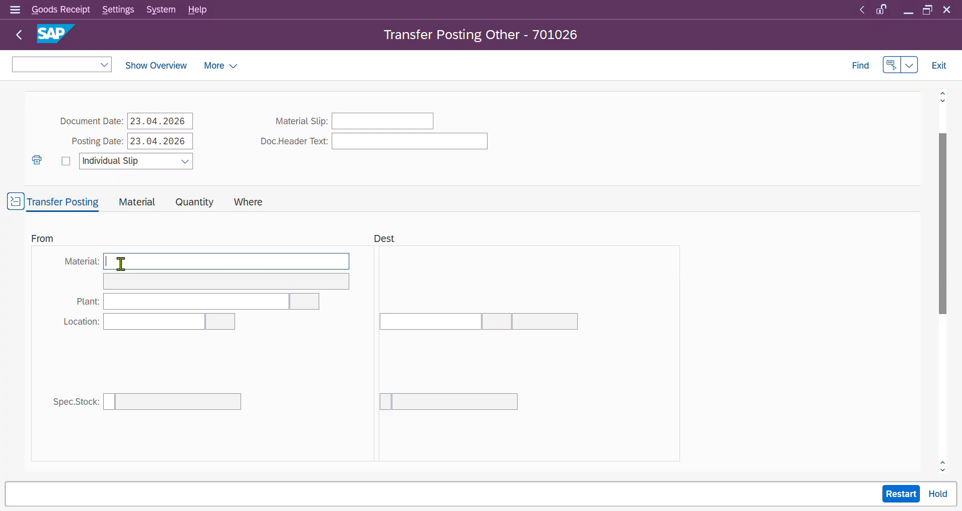
{"action": "type", "text": "456700405"}
{"action": "key", "text": "alt+Tab"}
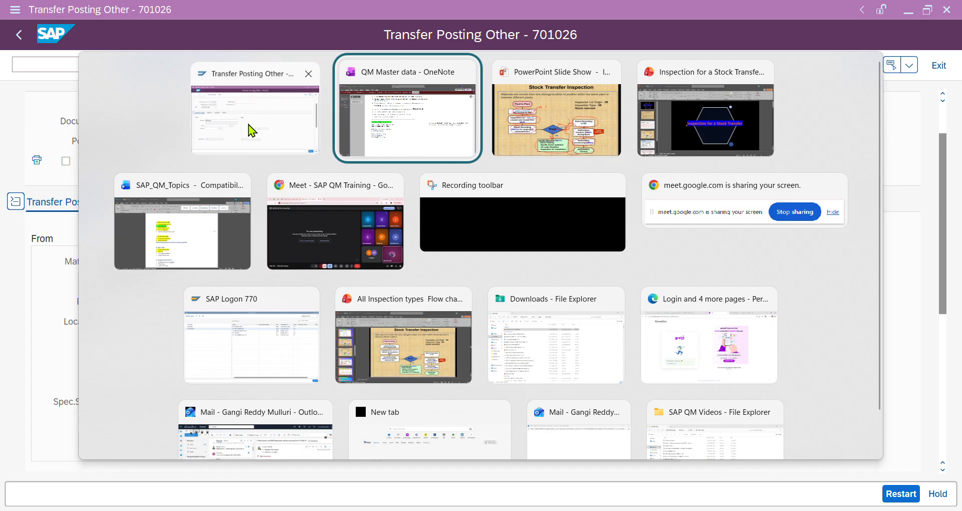
{"action": "left_click", "coordinate": [250, 131]}
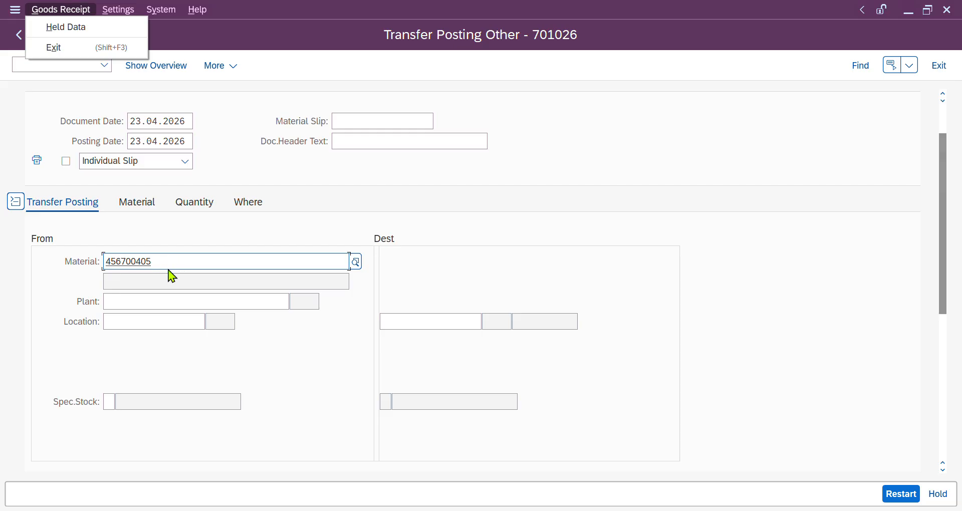
{"action": "left_click", "coordinate": [143, 266]}
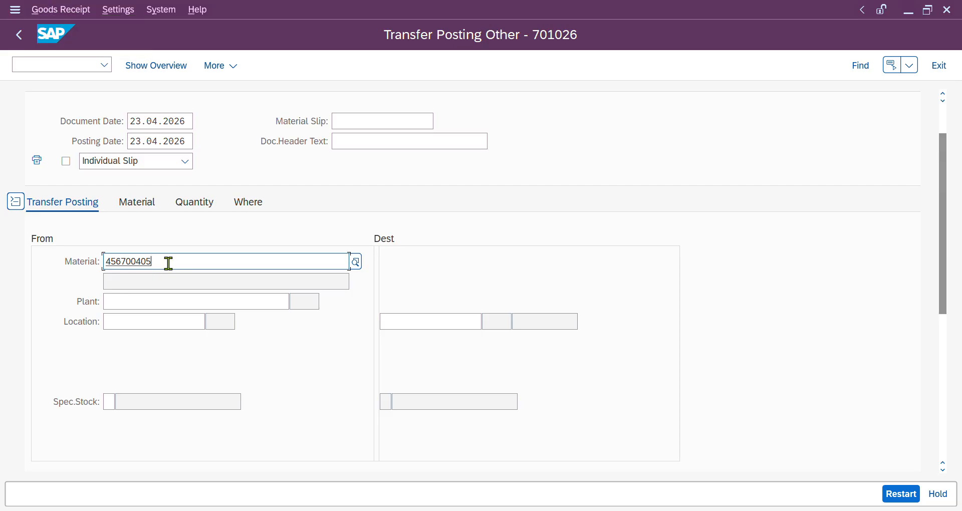
{"action": "left_click_drag", "start_coordinate": [168, 263], "coordinate": [100, 266]}
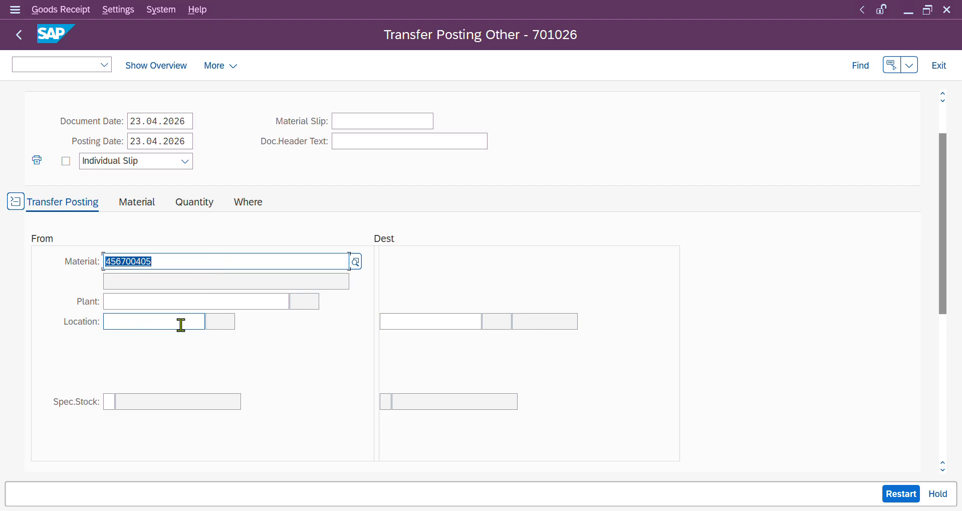
- Enter plant 1710 as the source plant of the transfer posting and let the item data fill in
{"action": "scroll", "coordinate": [498, 223], "scroll_direction": "up", "scroll_amount": 1}
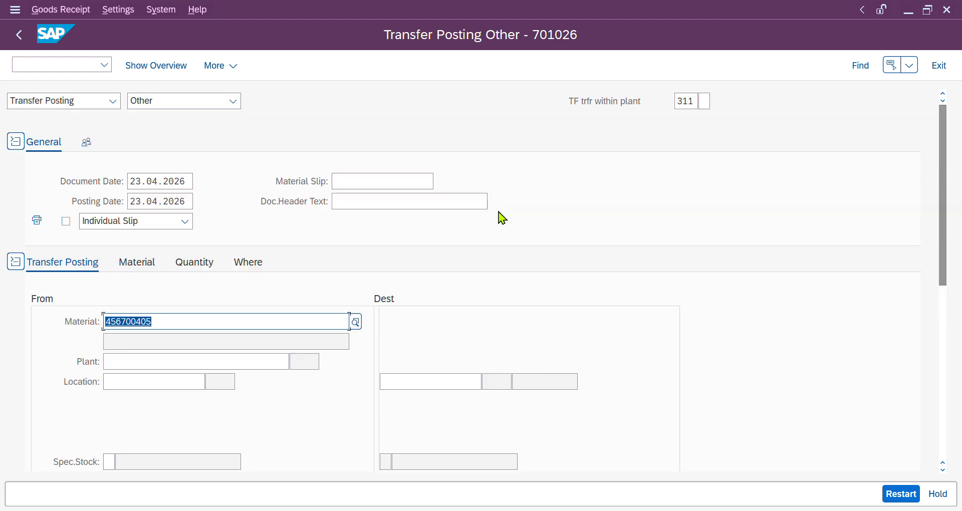
{"action": "double_click", "coordinate": [687, 101]}
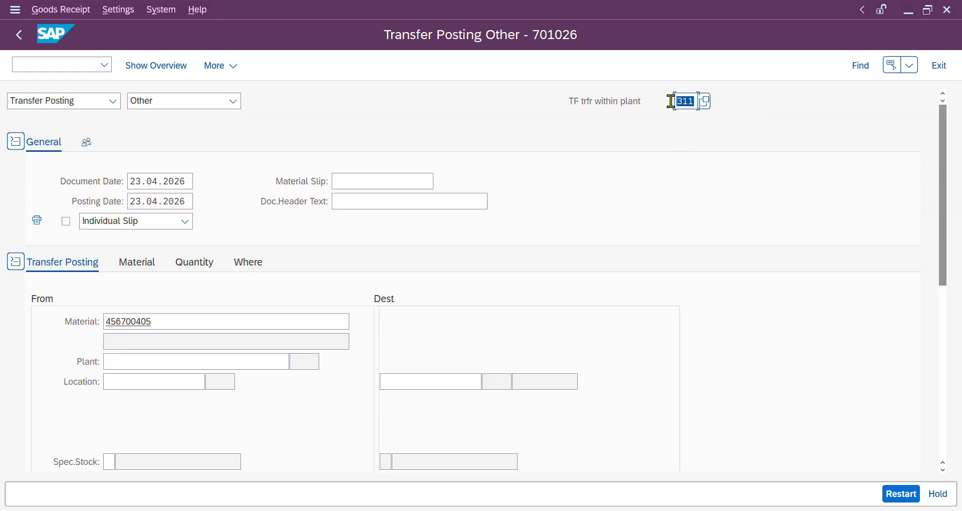
{"action": "scroll", "coordinate": [276, 353], "scroll_direction": "down", "scroll_amount": 1}
{"action": "left_click", "coordinate": [128, 301]}
{"action": "type", "text": "171"}
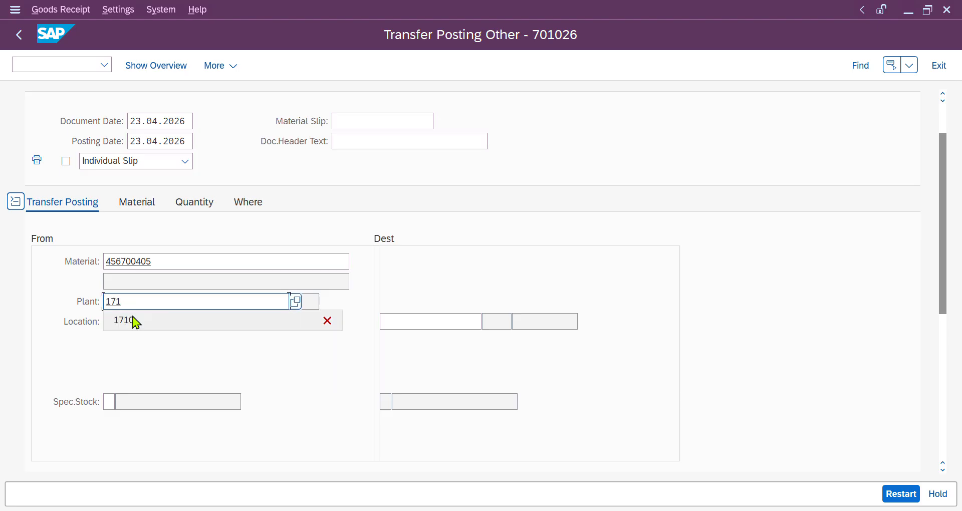
{"action": "left_click", "coordinate": [135, 322]}
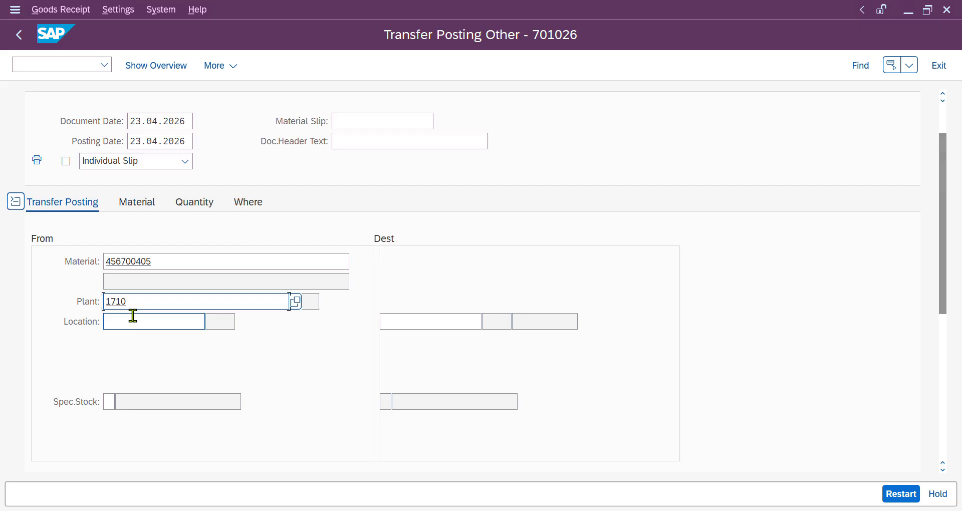
{"action": "key", "text": "Return"}
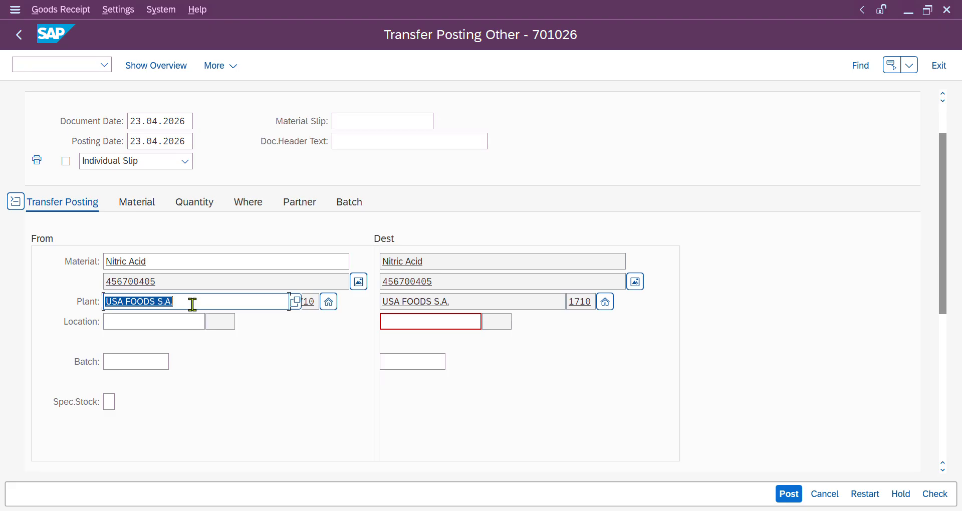
- Set the source storage location to 171A and the destination storage location to 171B, and validate the entries
{"action": "left_click", "coordinate": [161, 279]}
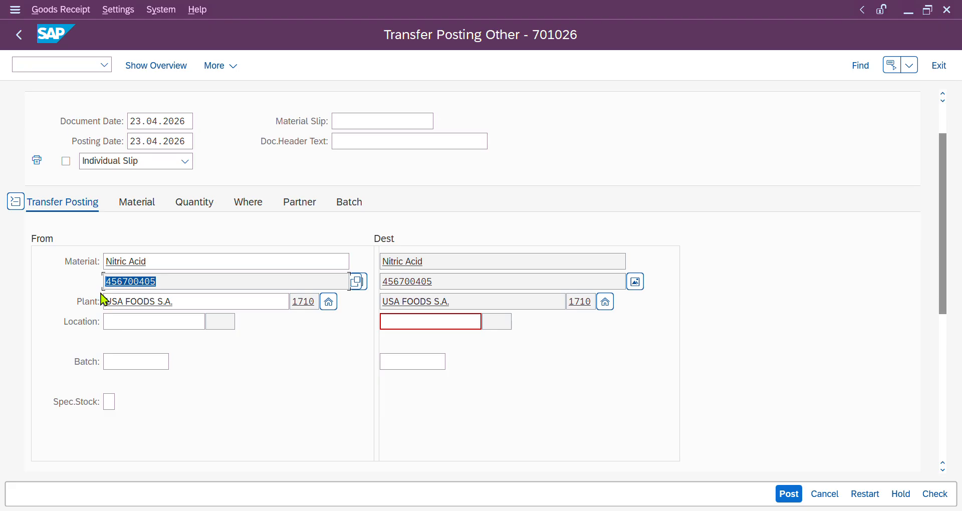
{"action": "left_click", "coordinate": [385, 282]}
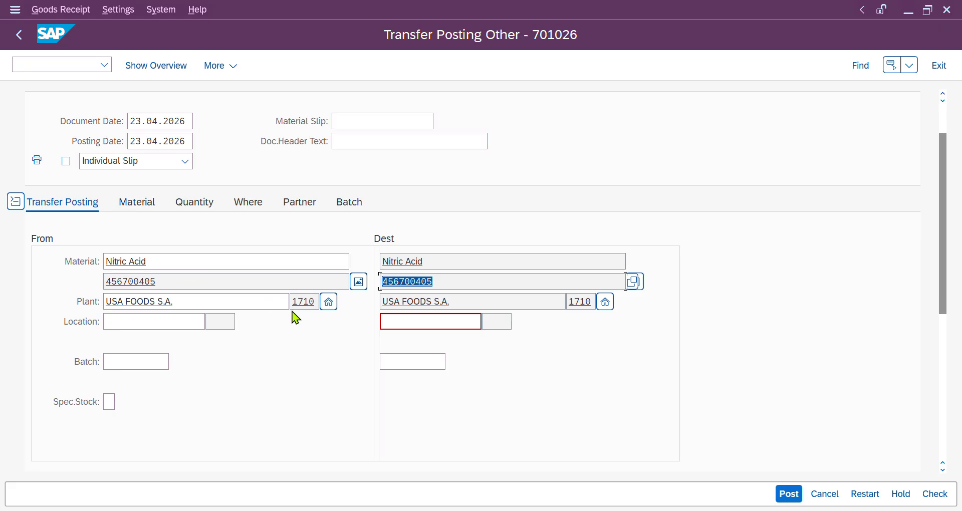
{"action": "left_click_drag", "start_coordinate": [434, 282], "coordinate": [379, 281]}
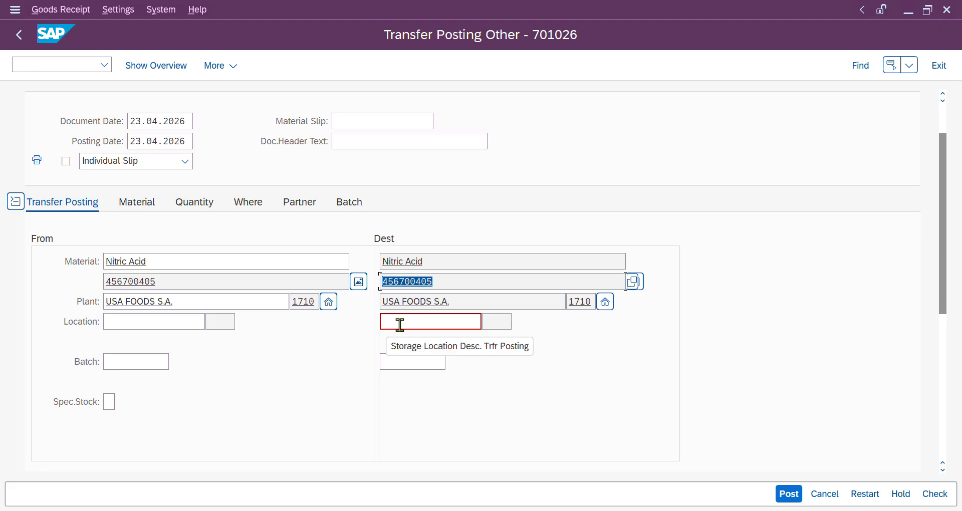
{"action": "left_click", "coordinate": [137, 320]}
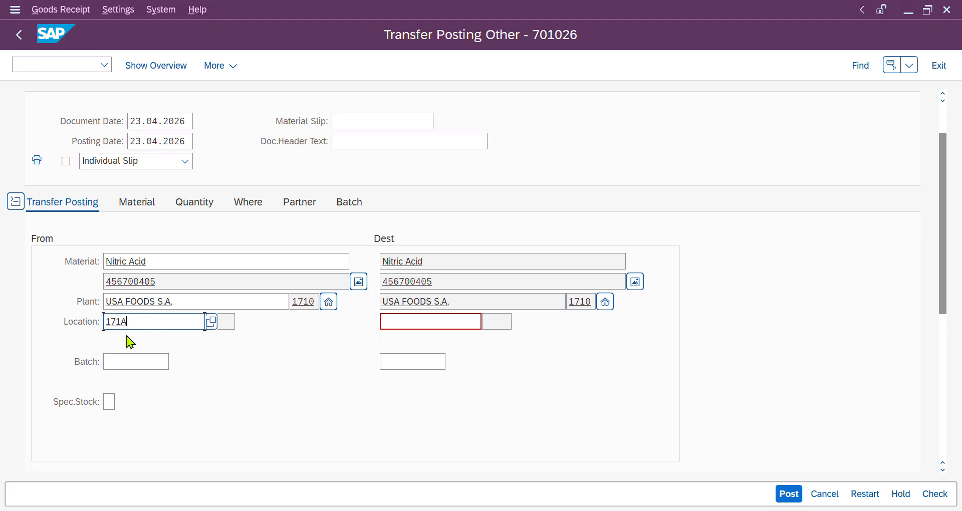
{"action": "left_click", "coordinate": [407, 321]}
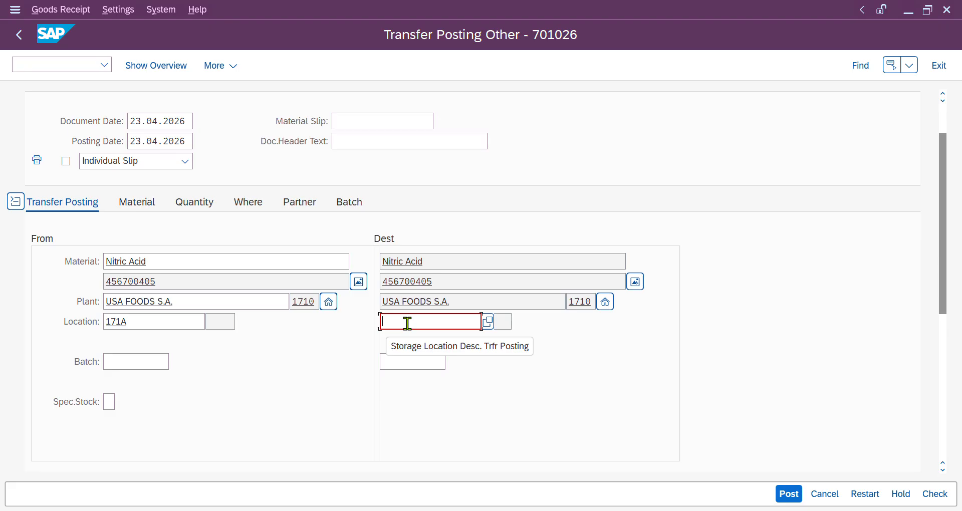
{"action": "type", "text": "171b"}
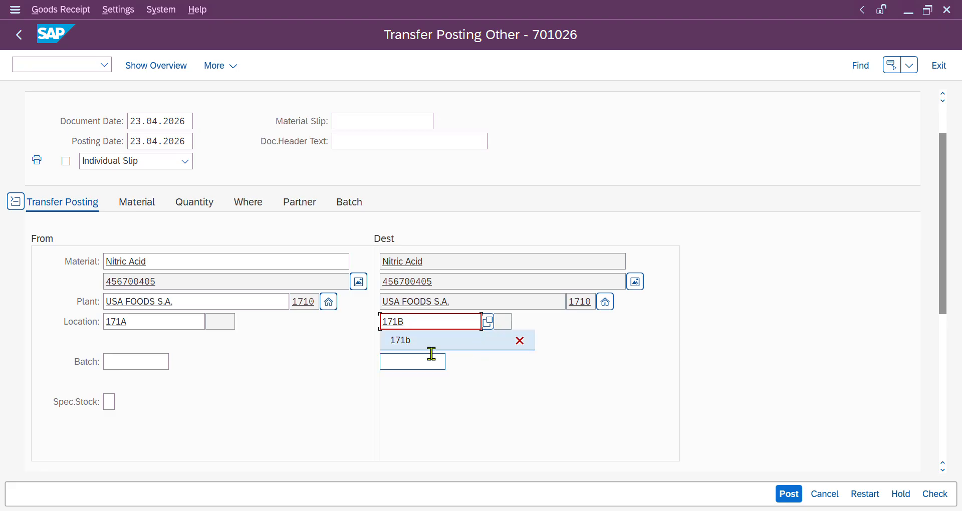
{"action": "left_click", "coordinate": [585, 364]}
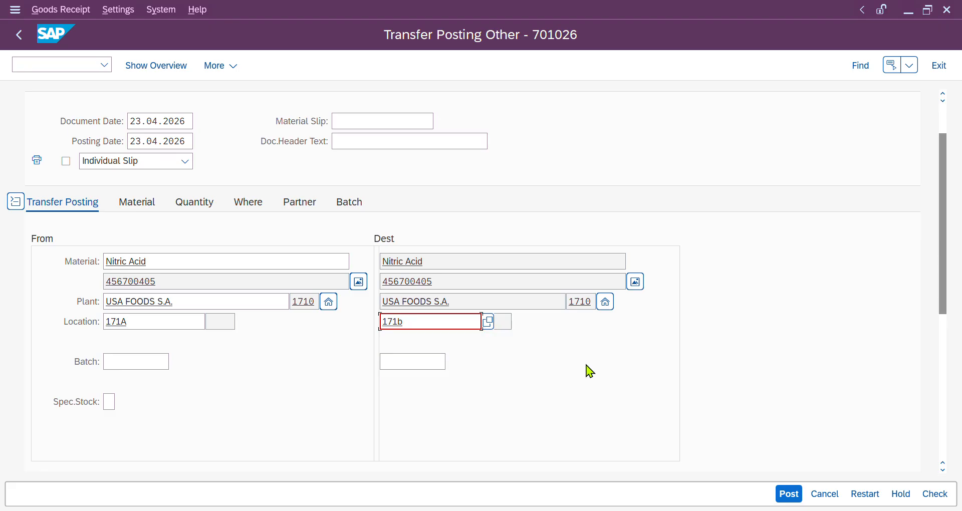
{"action": "left_click_drag", "start_coordinate": [137, 323], "coordinate": [96, 321]}
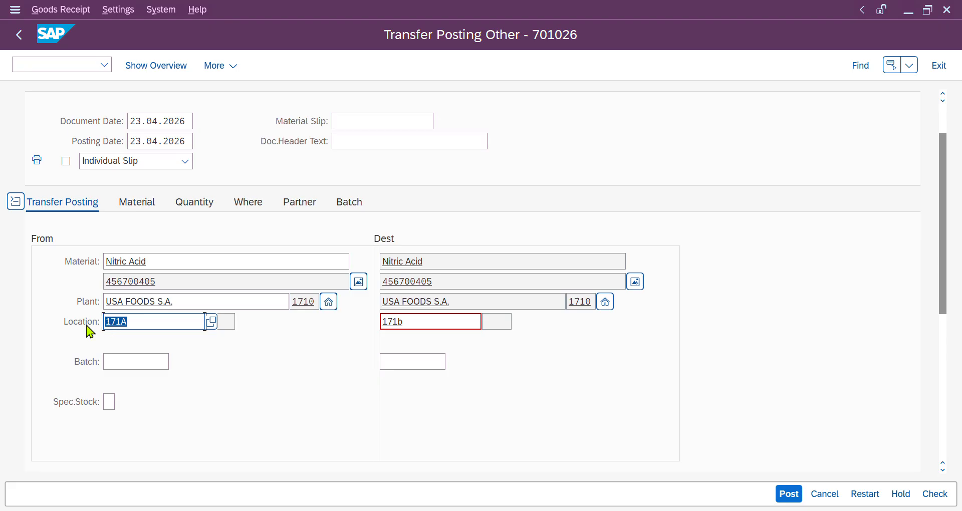
{"action": "key", "text": "Return"}
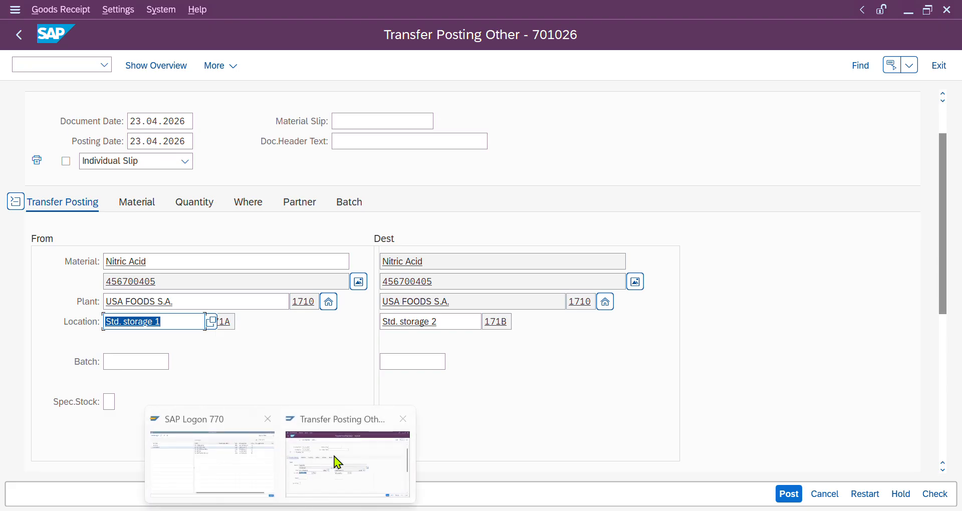
- Open stock overview MMBE in a new session and run it for material 456700405 in plant 1710, storage location 171A
{"action": "left_click", "coordinate": [51, 60]}
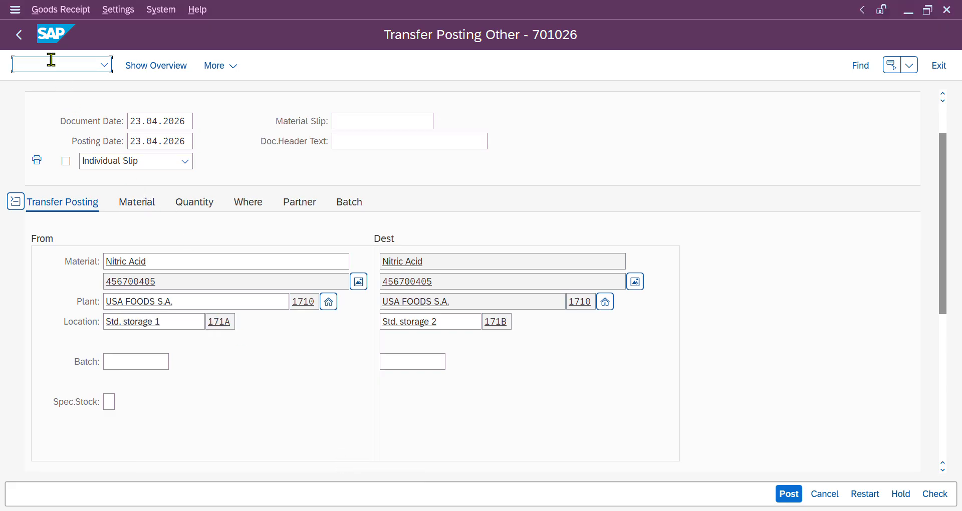
{"action": "type", "text": "/OMMBE"}
{"action": "key", "text": "Return"}
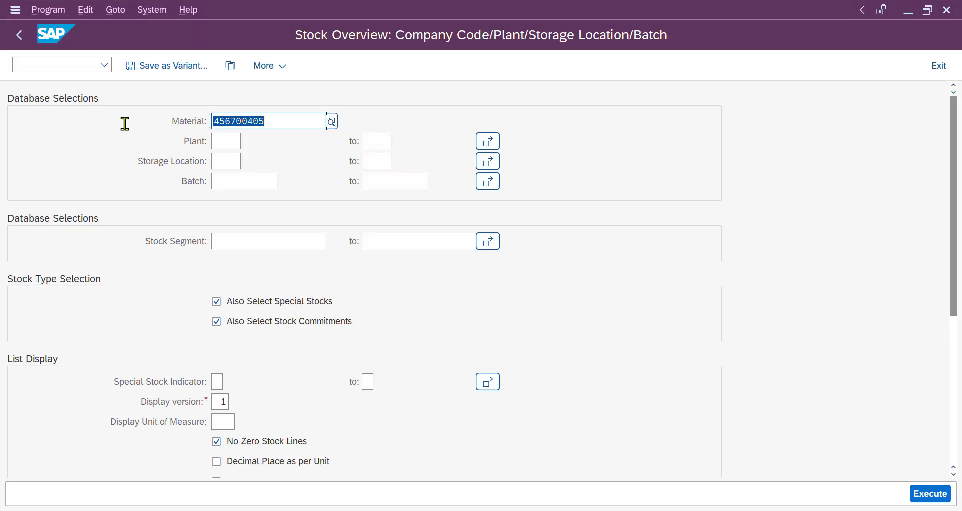
{"action": "left_click", "coordinate": [217, 144]}
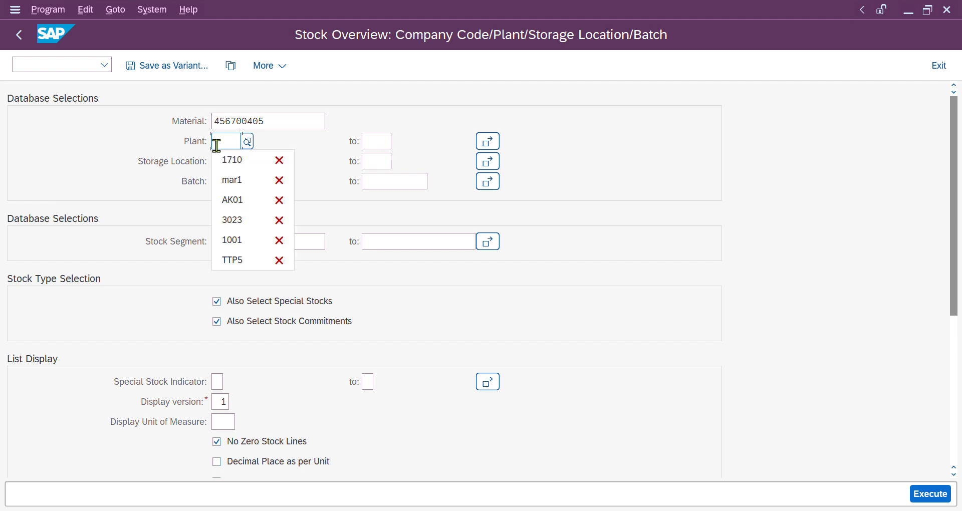
{"action": "left_click", "coordinate": [229, 160]}
{"action": "left_click", "coordinate": [227, 160]}
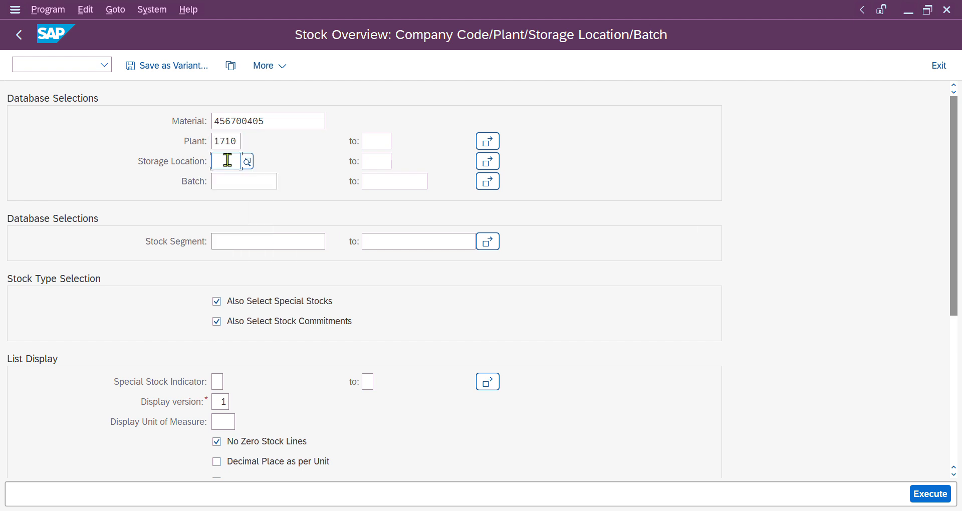
{"action": "type", "text": "17"}
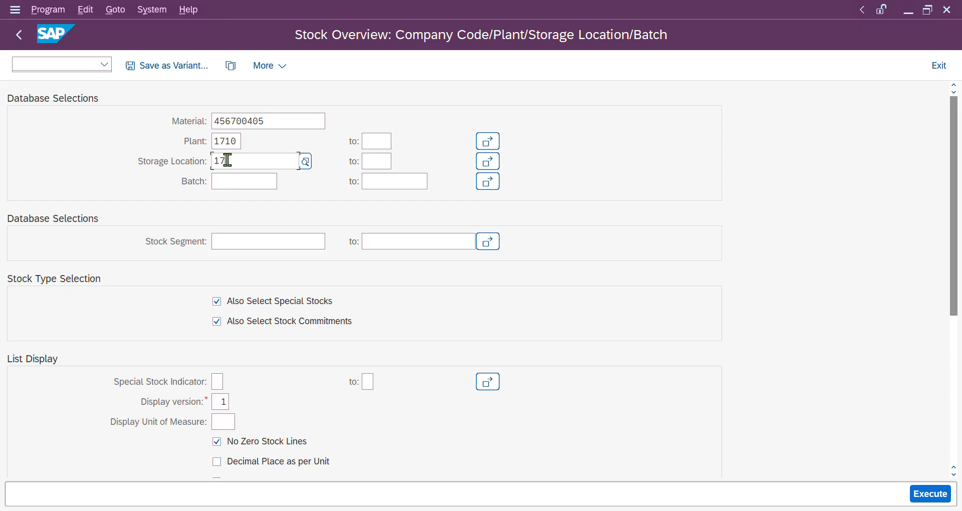
{"action": "type", "text": "1A"}
{"action": "left_click", "coordinate": [928, 503]}
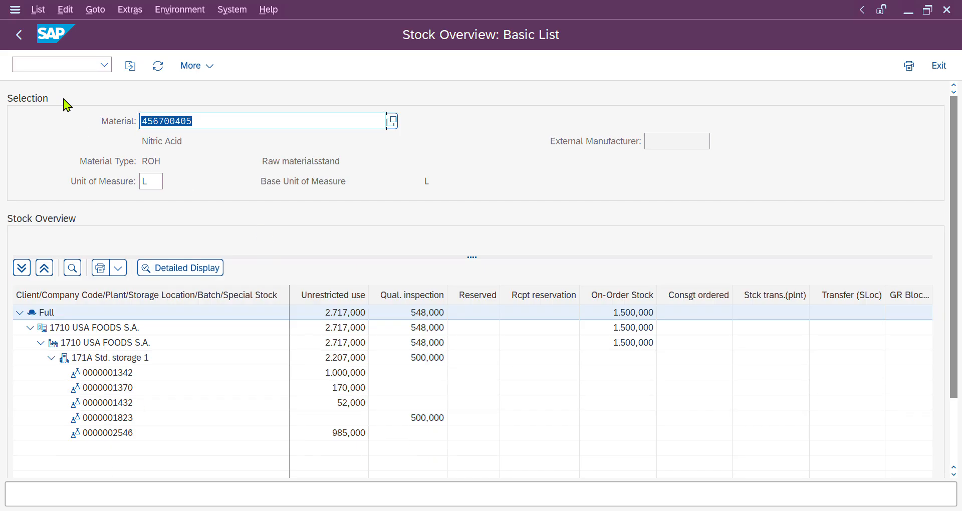
- Return to the stock overview selection, add storage location 171B as a second single value and rerun the report
{"action": "left_click", "coordinate": [25, 36]}
{"action": "left_click", "coordinate": [487, 167]}
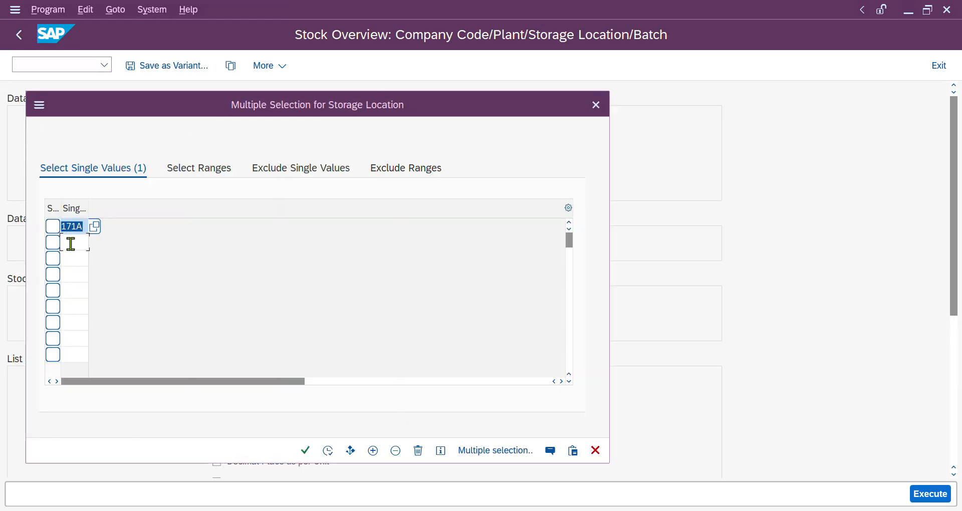
{"action": "left_click", "coordinate": [71, 243]}
{"action": "type", "text": "171B"}
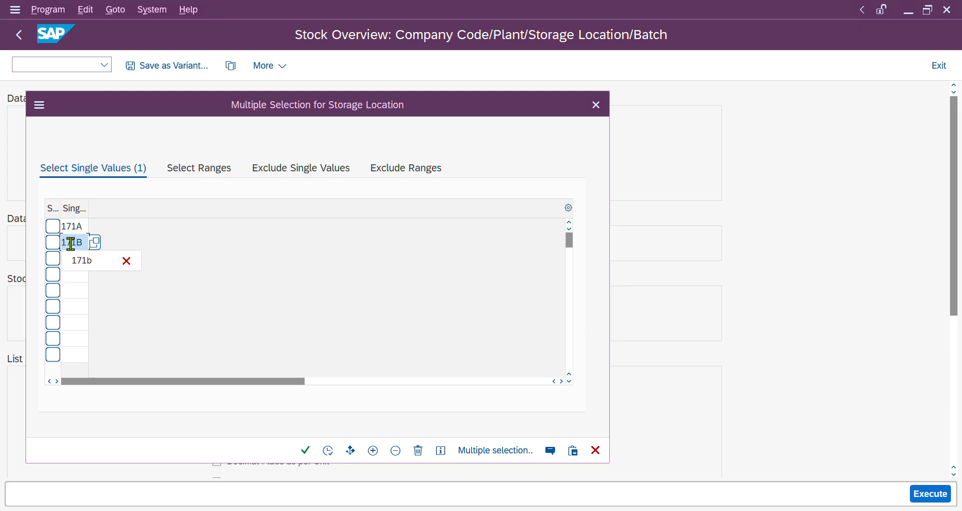
{"action": "key", "text": "Return"}
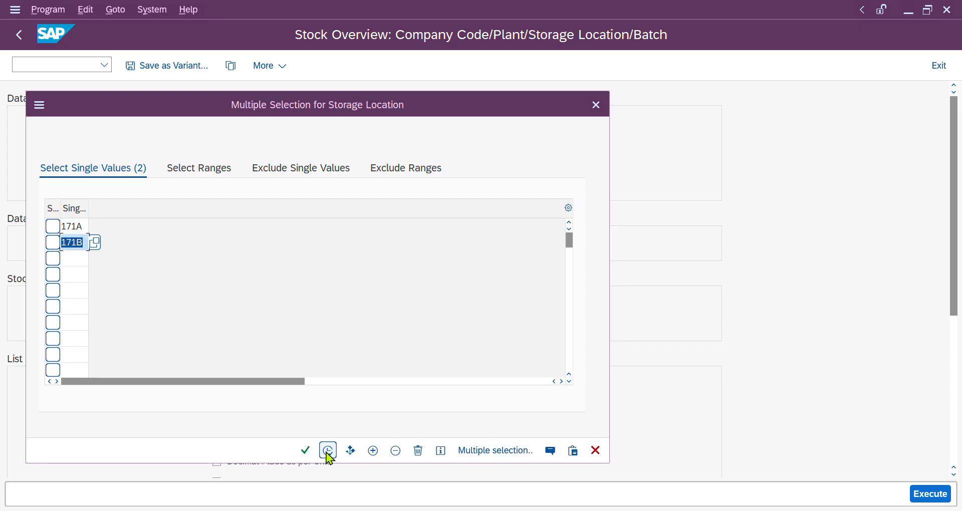
{"action": "left_click", "coordinate": [328, 450]}
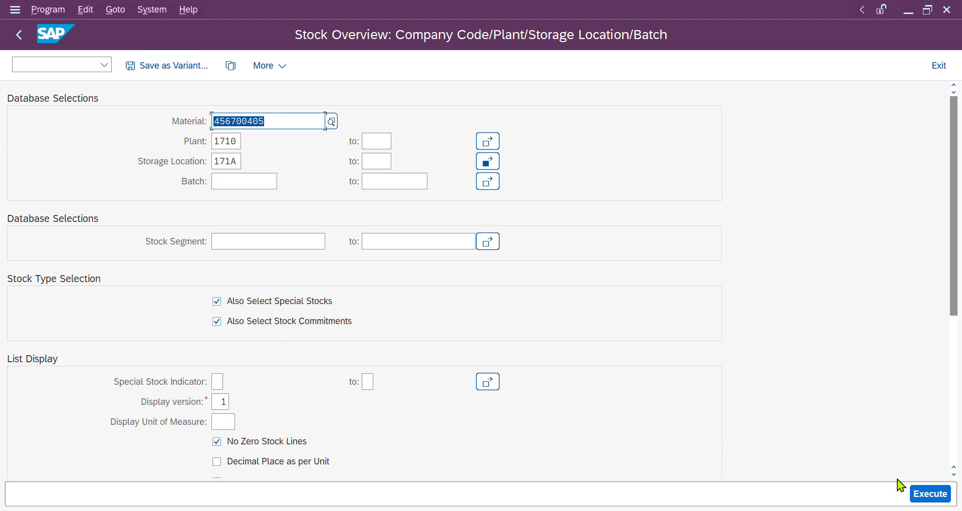
{"action": "left_click", "coordinate": [934, 500]}
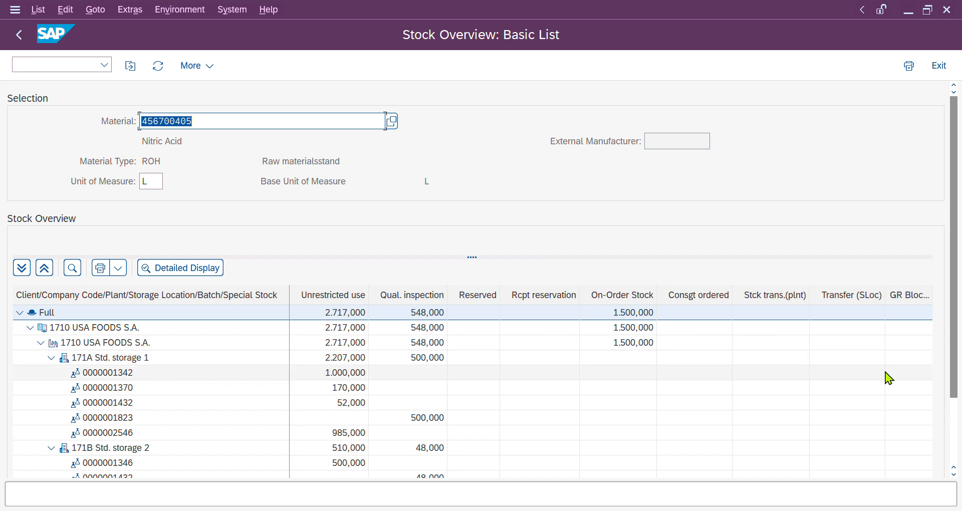
{"action": "left_click_drag", "start_coordinate": [951, 337], "coordinate": [950, 400]}
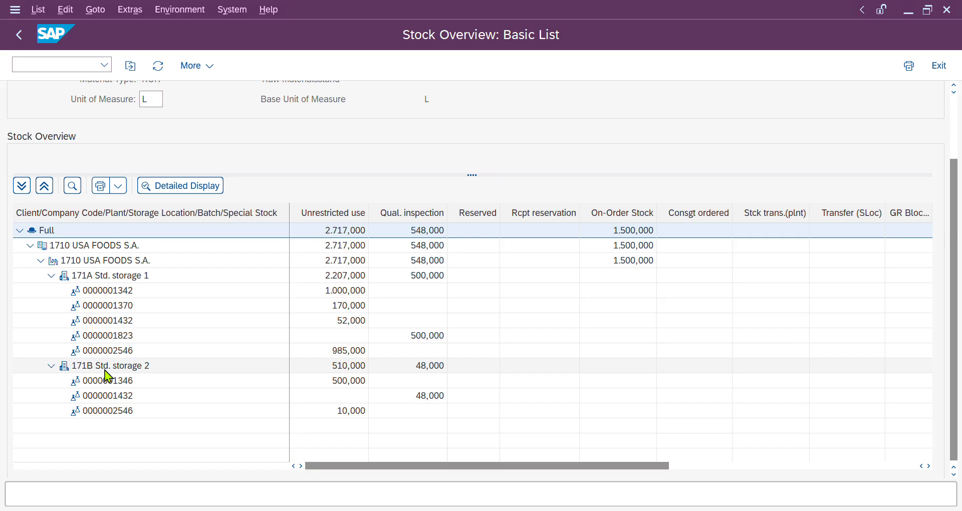
{"action": "left_click", "coordinate": [108, 350]}
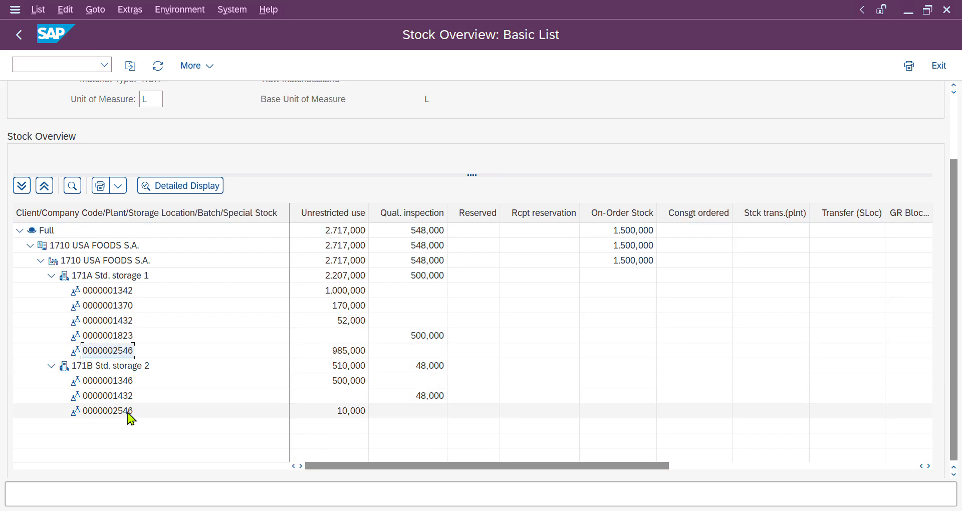
{"action": "left_click", "coordinate": [103, 366]}
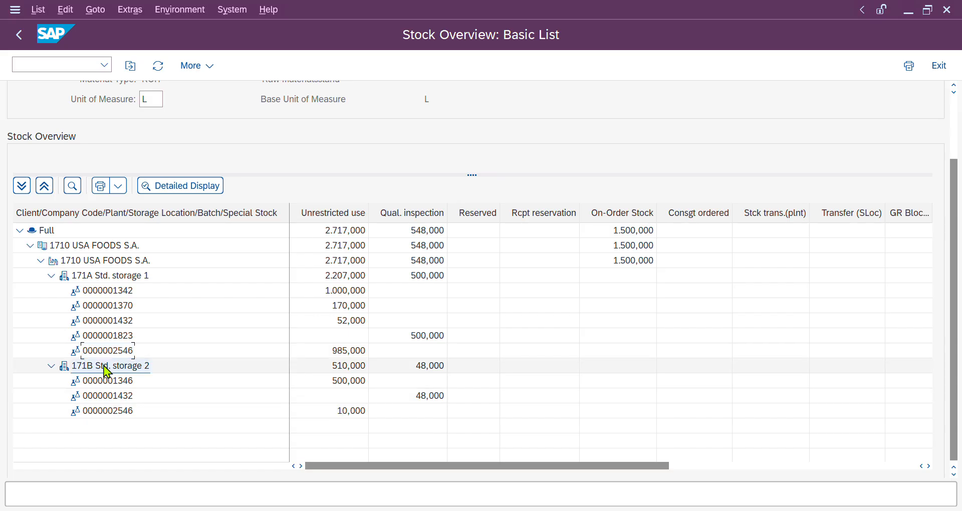
{"action": "left_click", "coordinate": [80, 276]}
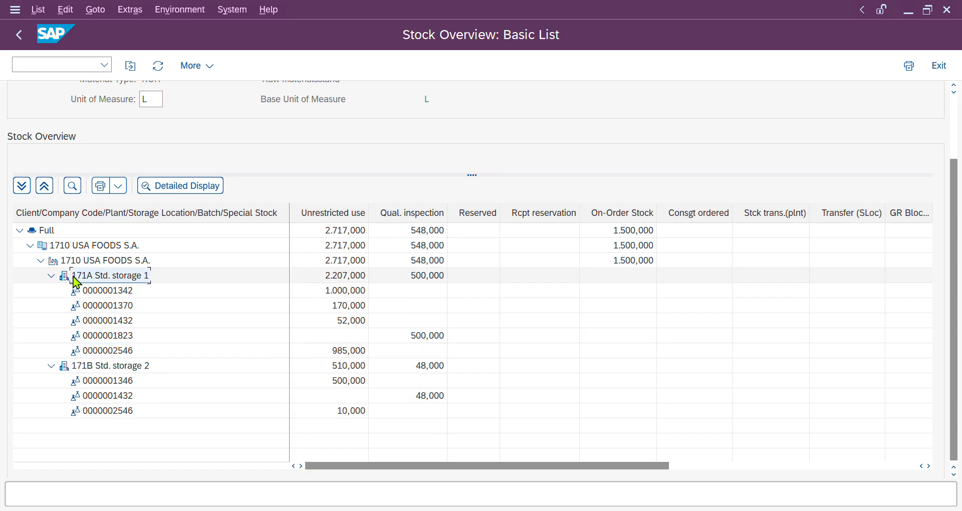
{"action": "left_click", "coordinate": [86, 368]}
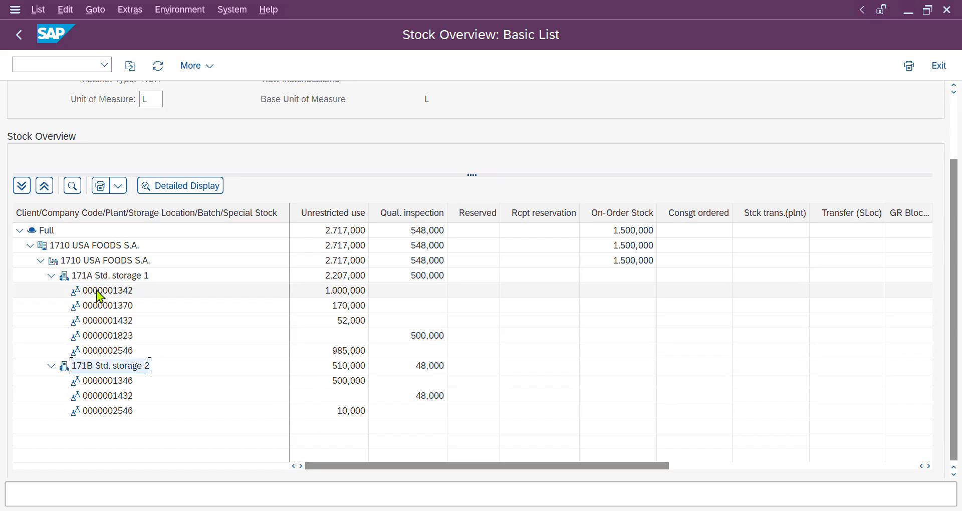
{"action": "left_click", "coordinate": [97, 279]}
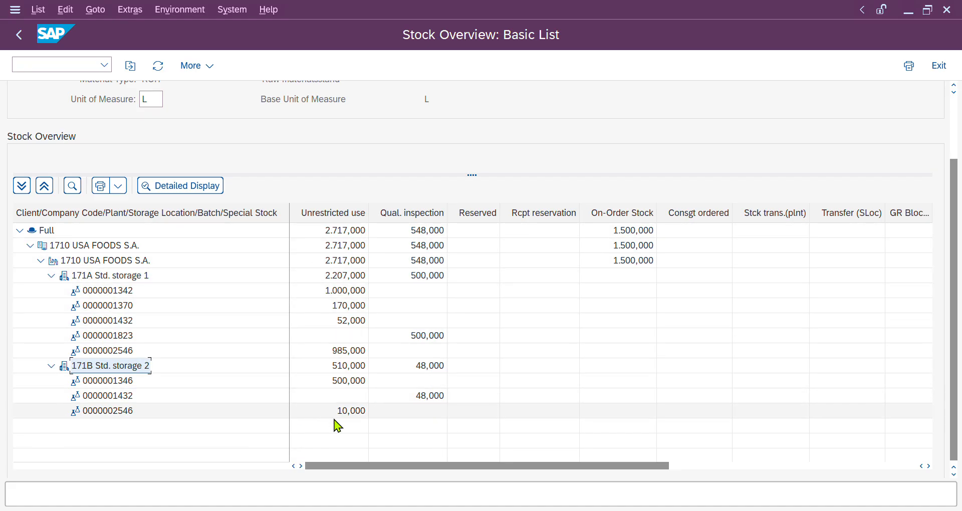
{"action": "left_click", "coordinate": [348, 412]}
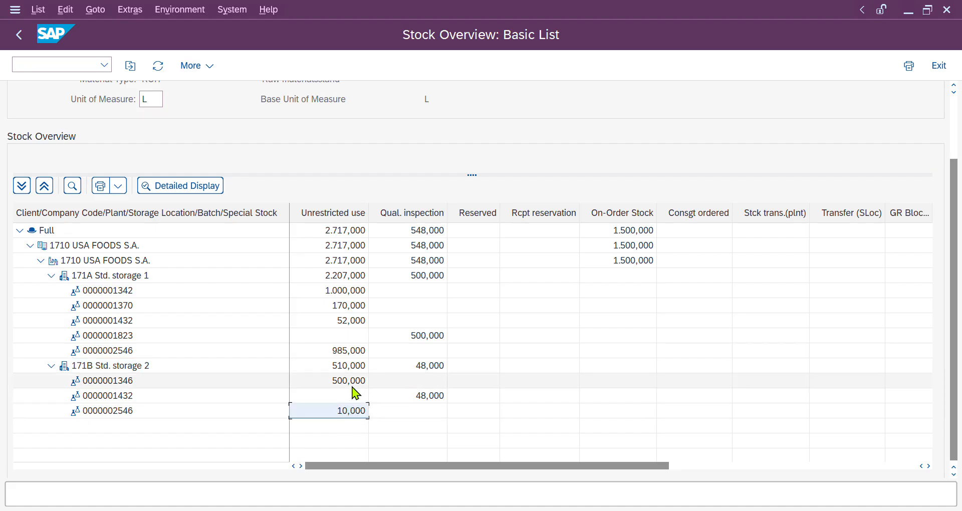
{"action": "left_click", "coordinate": [342, 352]}
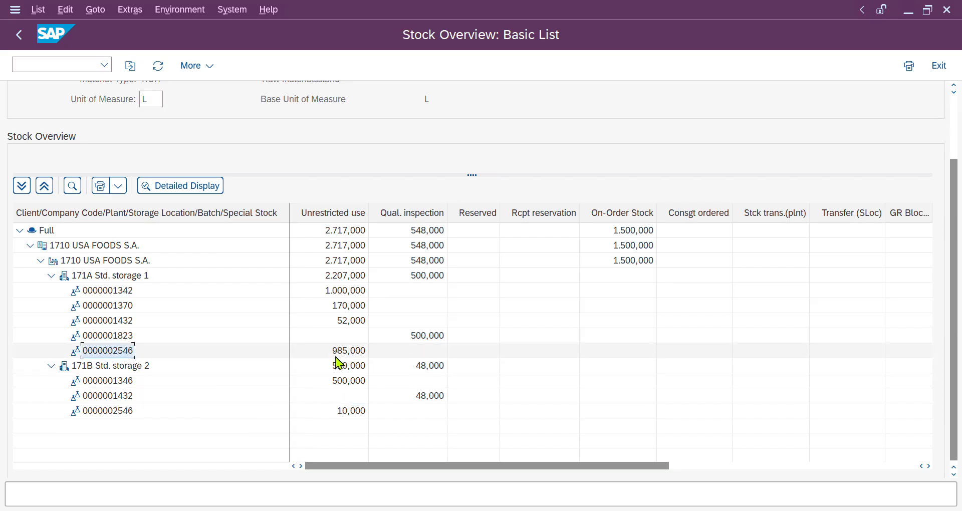
{"action": "left_click", "coordinate": [346, 415]}
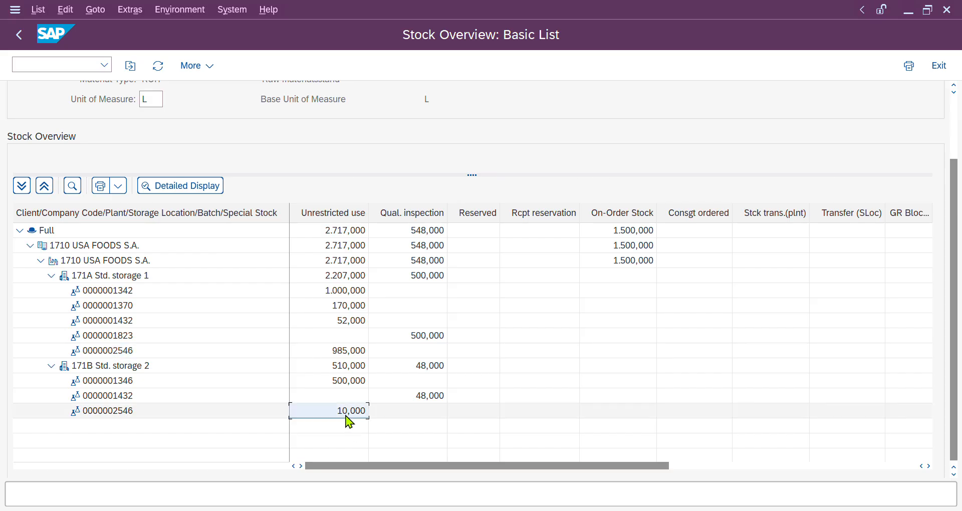
{"action": "key", "text": "alt+Tab"}
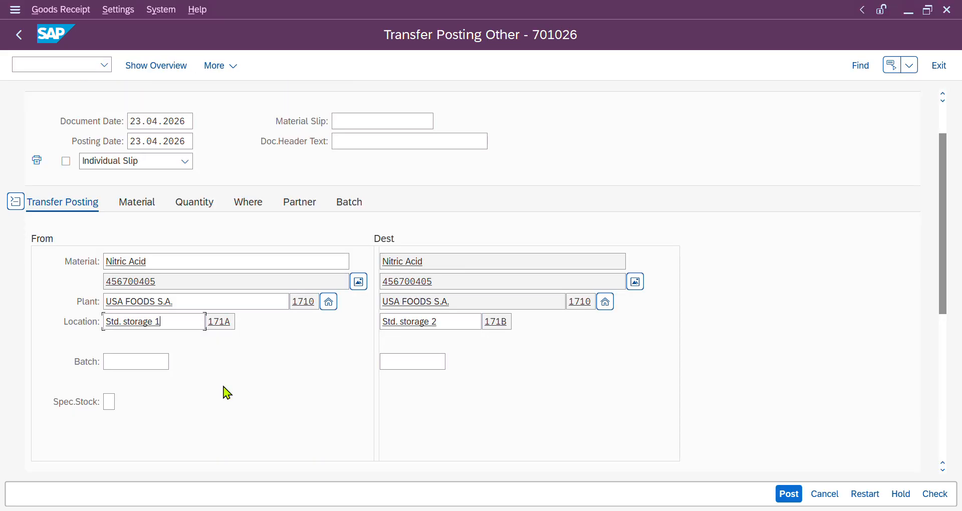
{"action": "left_click", "coordinate": [129, 358]}
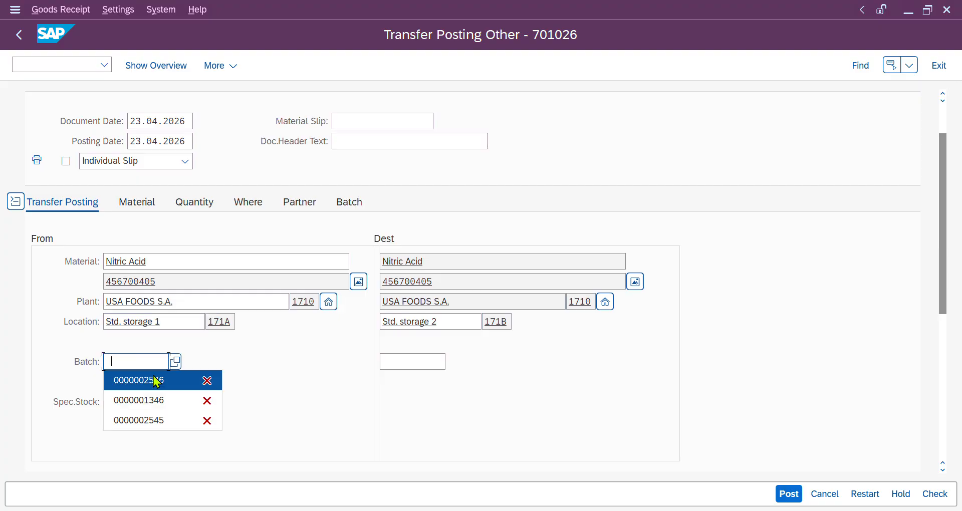
{"action": "left_click", "coordinate": [133, 376]}
{"action": "key", "text": "alt+Tab"}
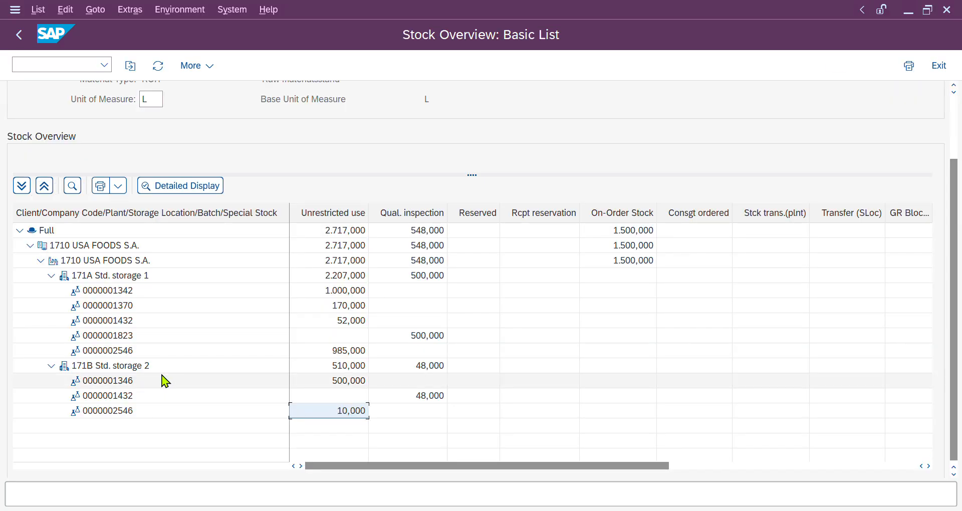
{"action": "left_click", "coordinate": [126, 356]}
{"action": "key", "text": "alt+Tab"}
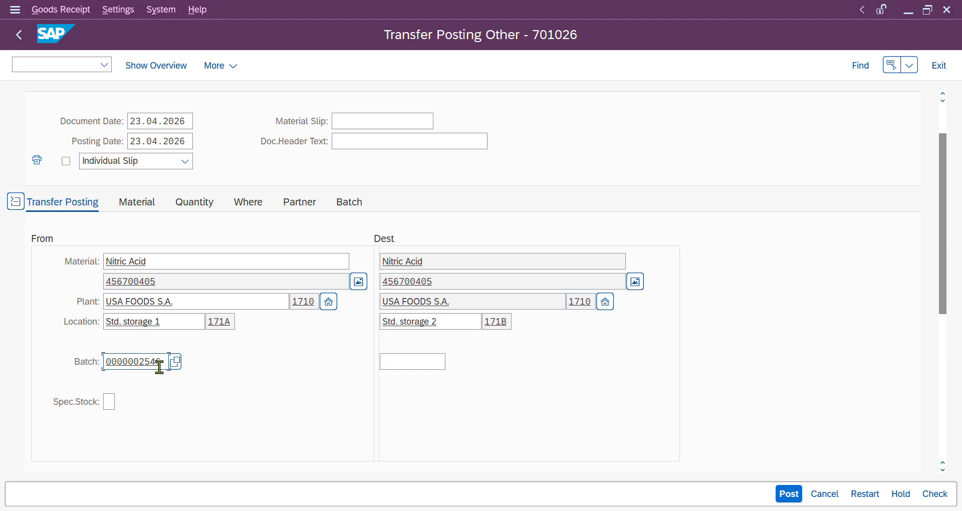
{"action": "left_click", "coordinate": [397, 360]}
{"action": "left_click", "coordinate": [412, 385]}
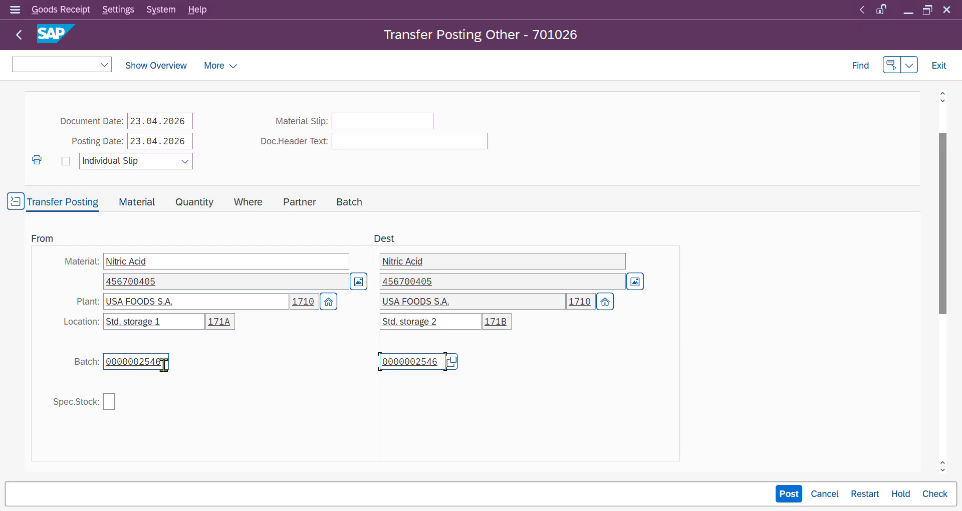
- Review the source storage location, material number and movement type entered for the transfer posting
{"action": "left_click_drag", "start_coordinate": [179, 327], "coordinate": [103, 323]}
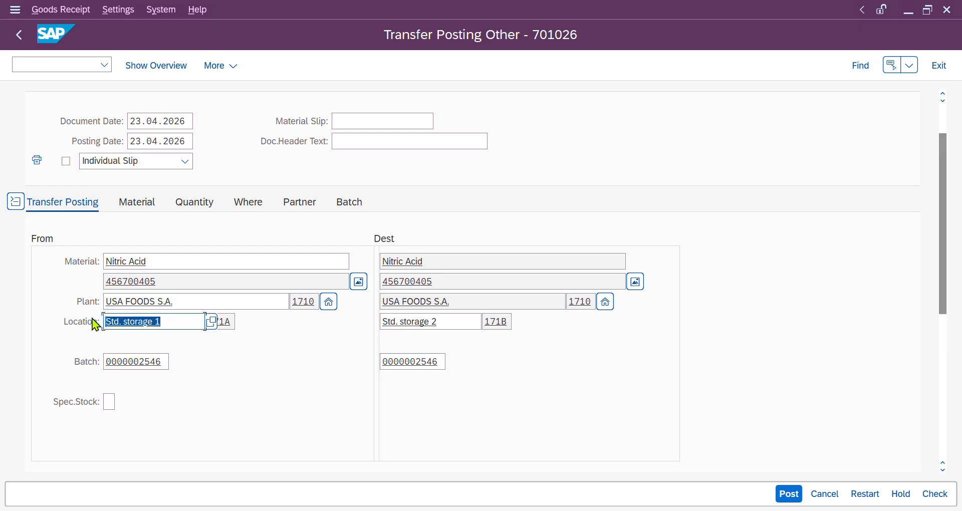
{"action": "left_click_drag", "start_coordinate": [162, 281], "coordinate": [86, 286]}
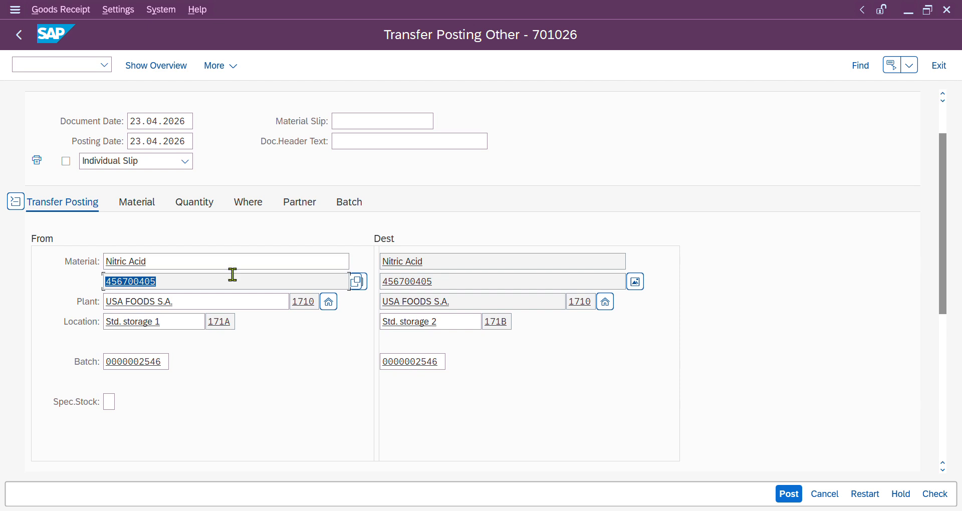
{"action": "left_click_drag", "start_coordinate": [174, 324], "coordinate": [101, 327]}
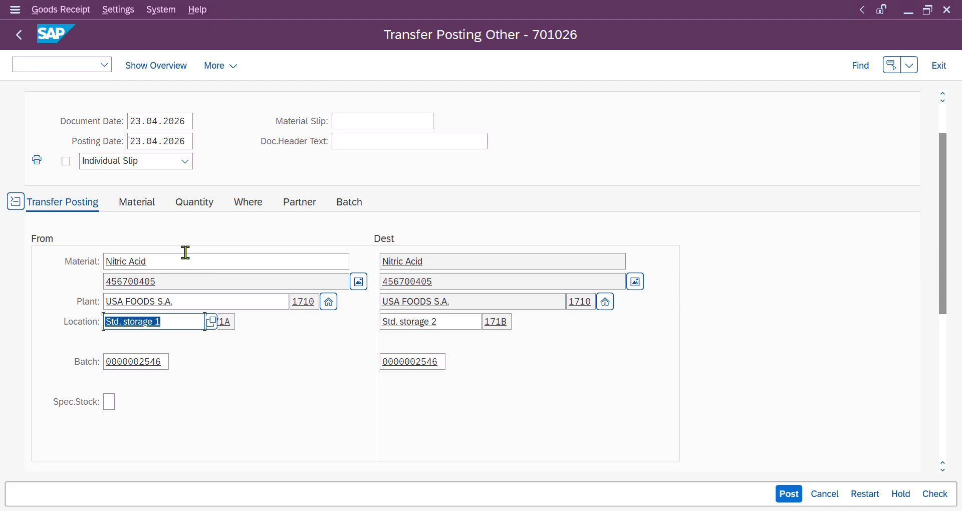
{"action": "scroll", "coordinate": [349, 180], "scroll_direction": "up", "scroll_amount": 2}
{"action": "left_click_drag", "start_coordinate": [697, 100], "coordinate": [670, 100]}
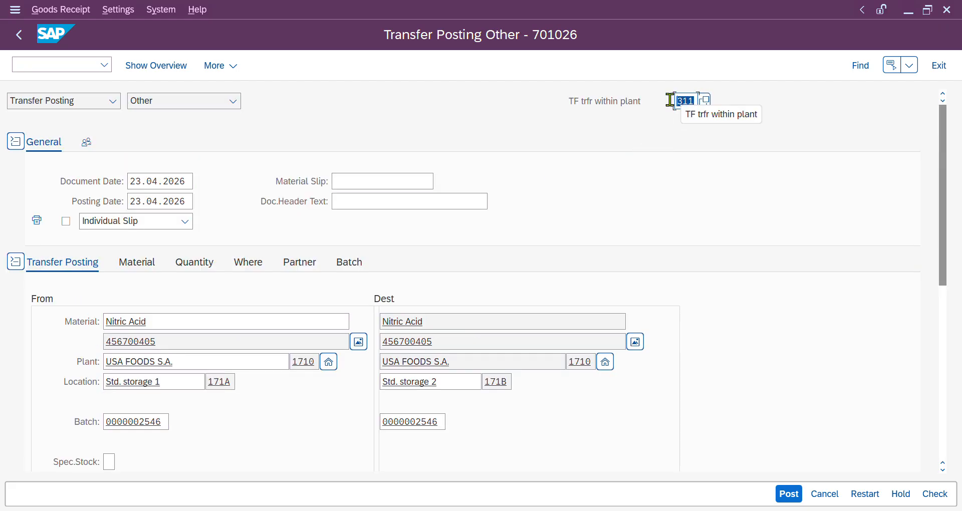
- Set the quantity in unit of entry to 10 L and the movement type to 311
{"action": "left_click", "coordinate": [141, 266]}
{"action": "left_click", "coordinate": [194, 266]}
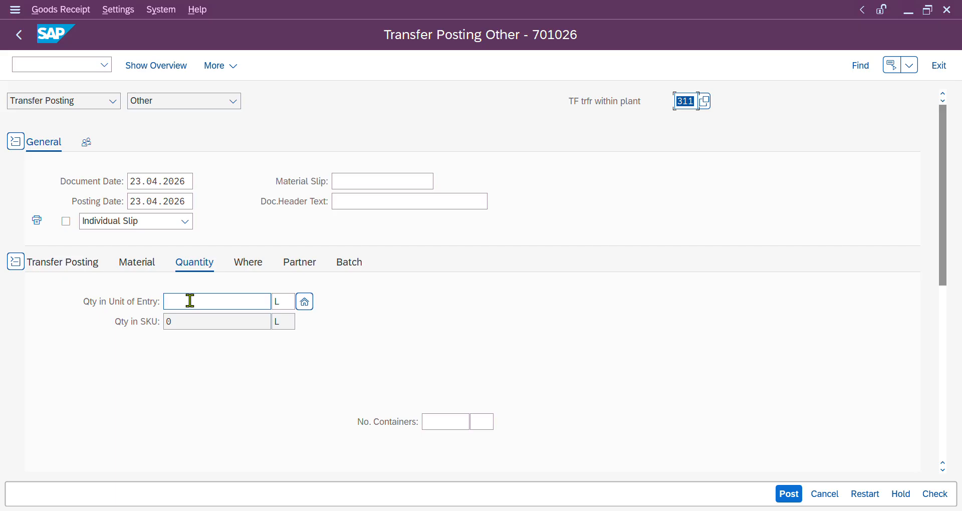
{"action": "type", "text": "10"}
{"action": "type", "text": "1"}
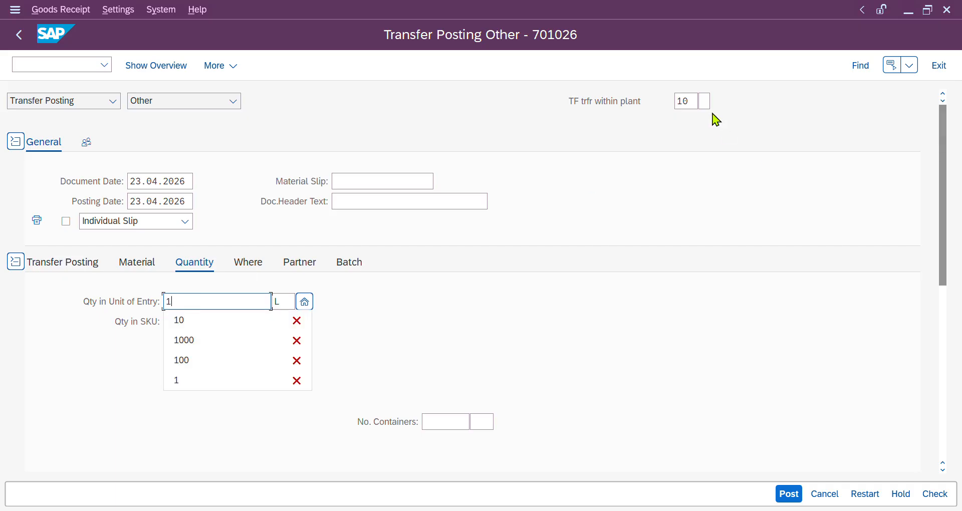
{"action": "left_click", "coordinate": [693, 100]}
{"action": "key", "text": "BackSpace"}
{"action": "type", "text": "311"}
{"action": "left_click", "coordinate": [203, 305]}
{"action": "type", "text": "10"}
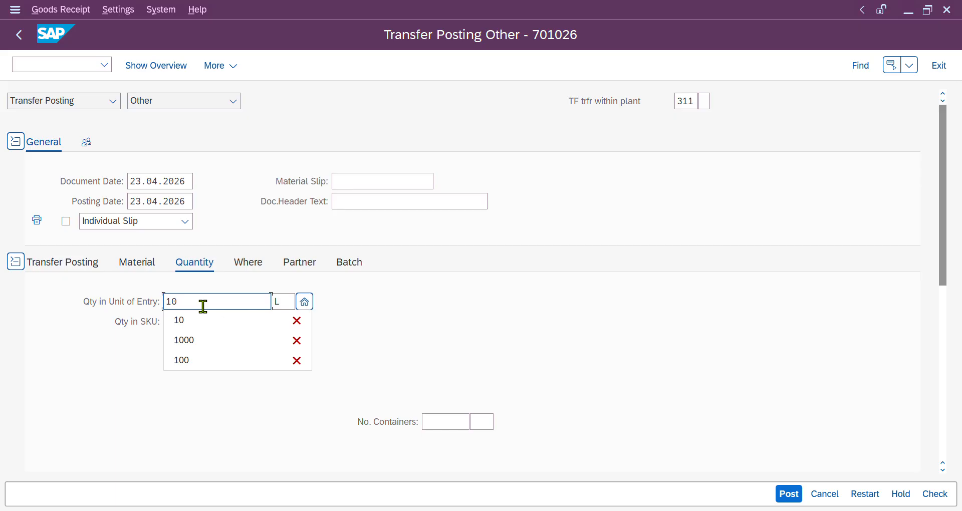
{"action": "left_click", "coordinate": [407, 322]}
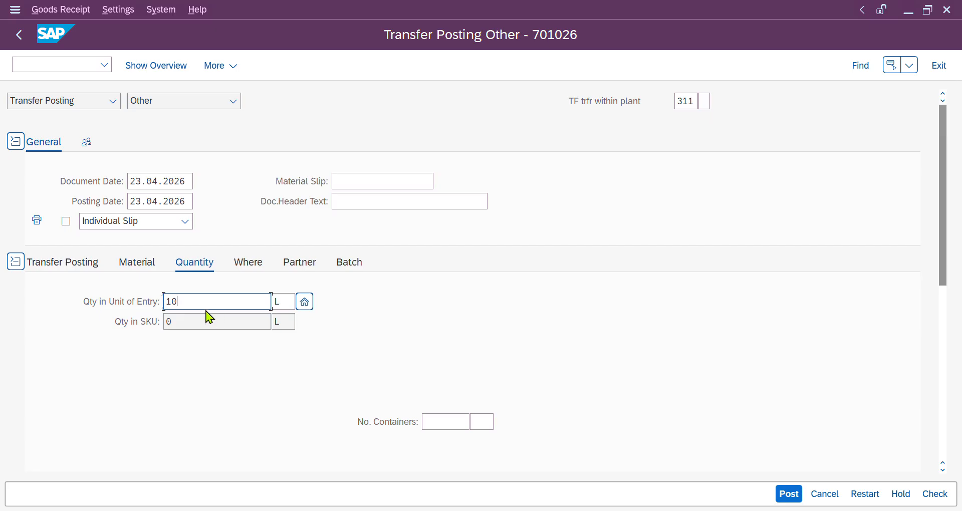
{"action": "left_click_drag", "start_coordinate": [204, 303], "coordinate": [147, 298]}
{"action": "key", "text": "alt+Tab"}
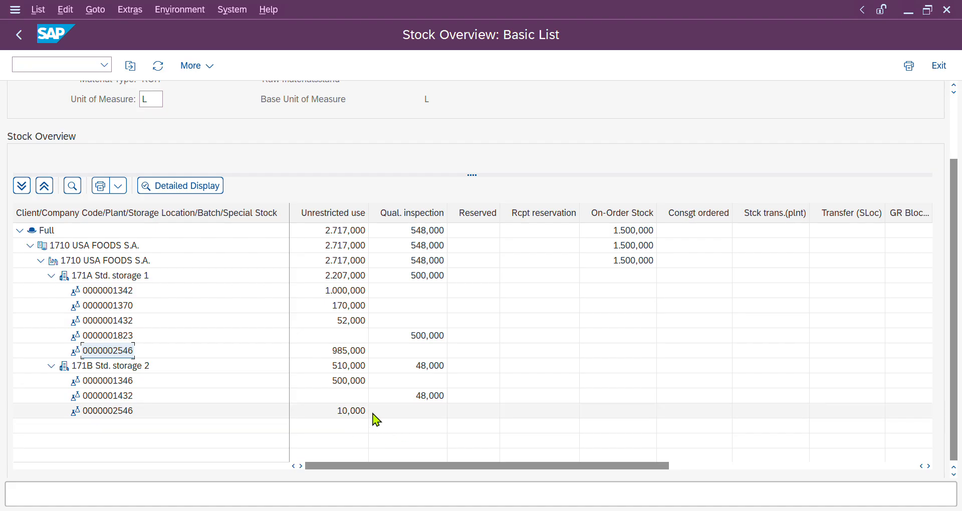
{"action": "left_click", "coordinate": [424, 416]}
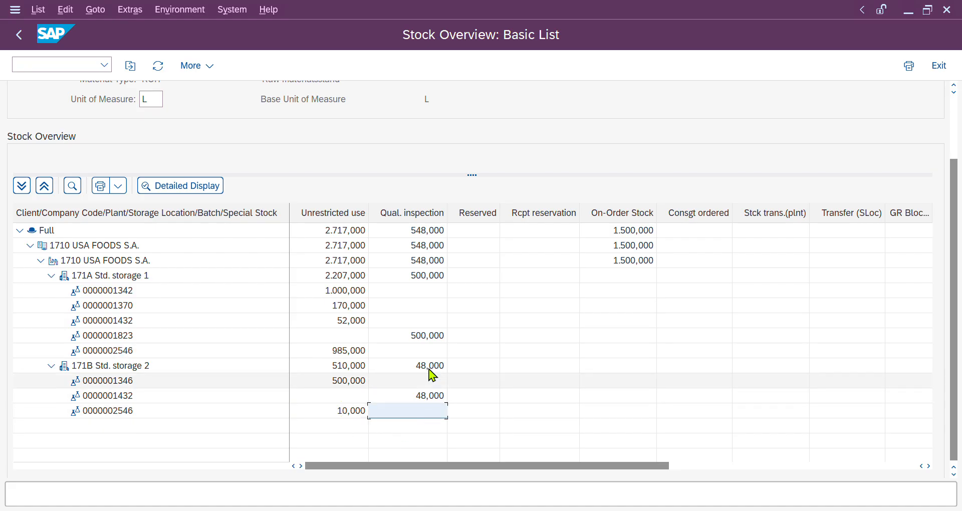
{"action": "left_click", "coordinate": [428, 213]}
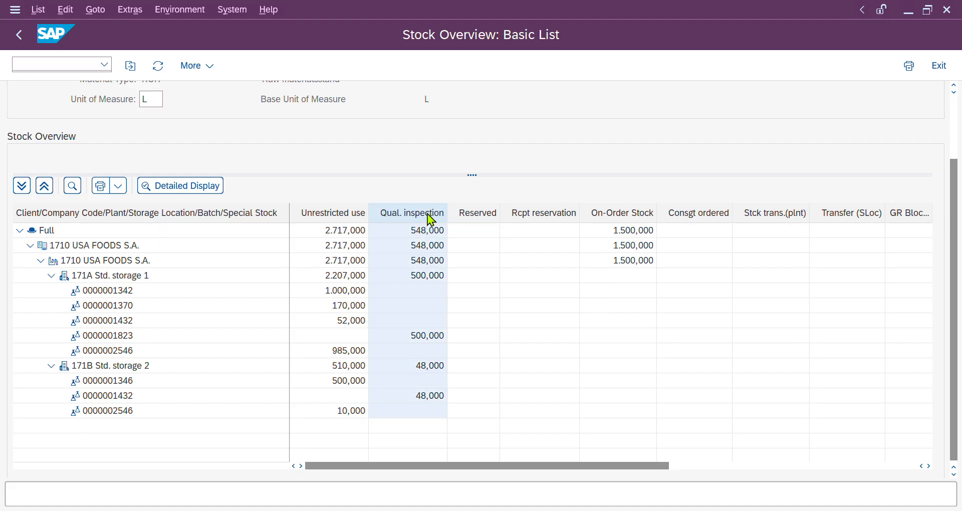
{"action": "left_click", "coordinate": [434, 412]}
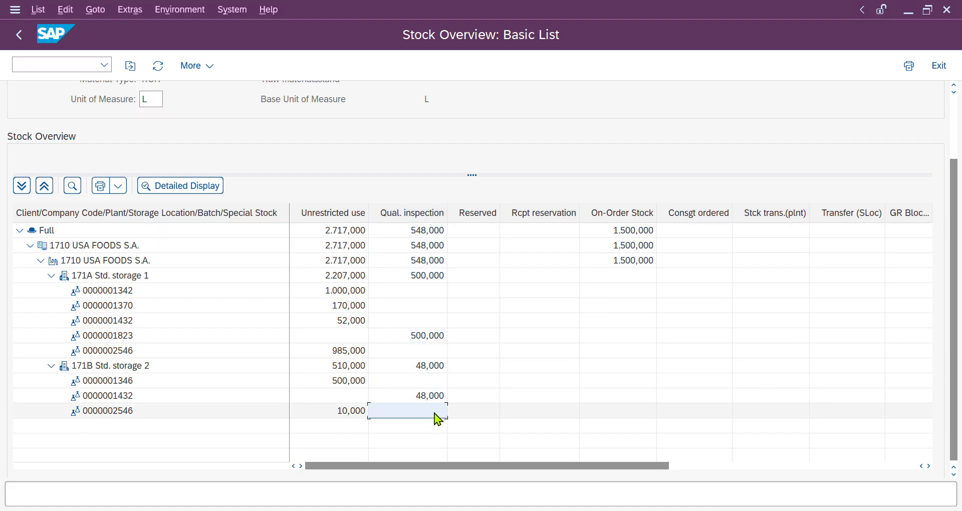
{"action": "key", "text": "alt+Tab"}
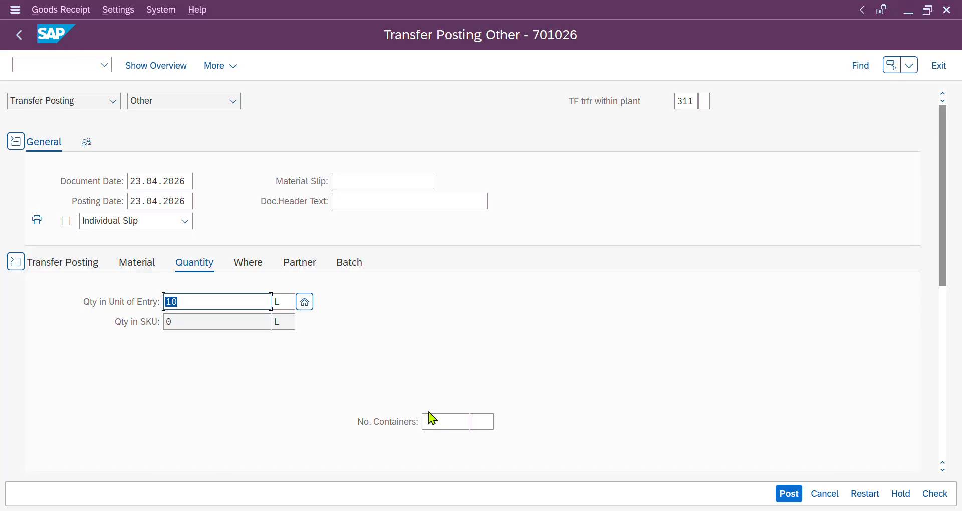
- Run the check on the transfer posting and accept the message log
{"action": "left_click", "coordinate": [935, 494]}
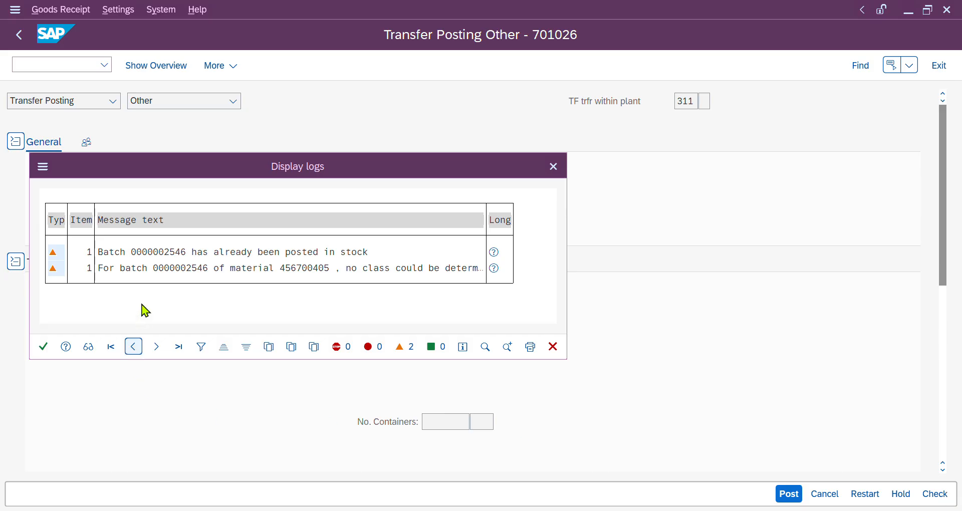
{"action": "left_click", "coordinate": [43, 347]}
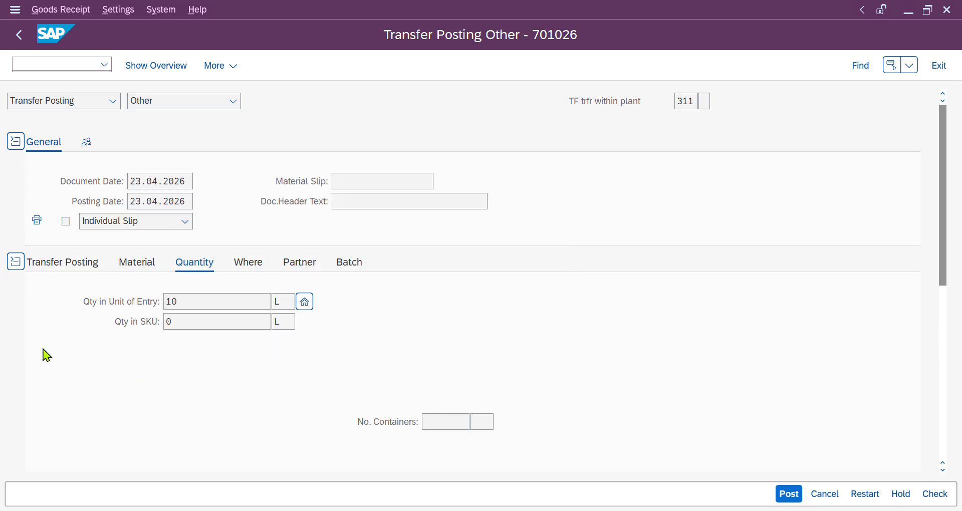
{"action": "scroll", "coordinate": [156, 361], "scroll_direction": "down", "scroll_amount": 1}
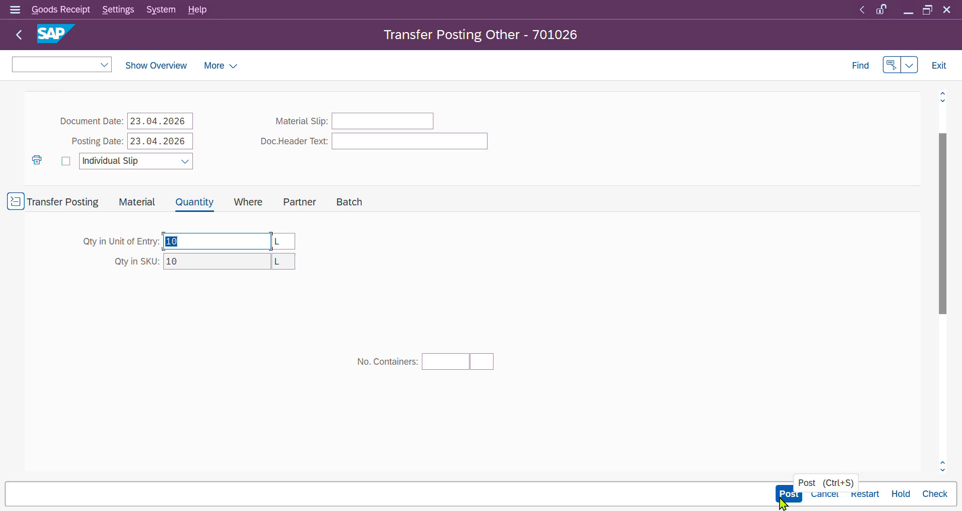
{"action": "scroll", "coordinate": [239, 287], "scroll_direction": "up", "scroll_amount": 1}
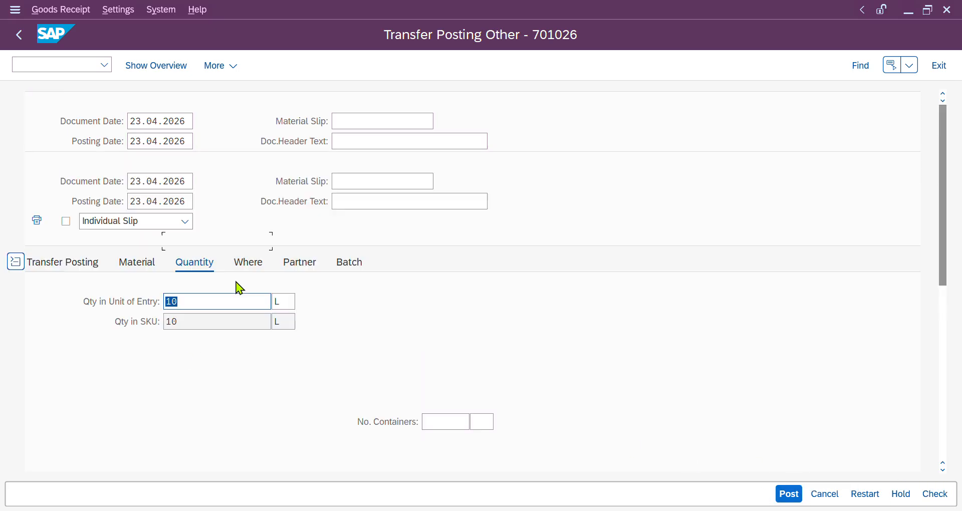
- Review the transfer posting's material, storage location, quantity and movement type details before posting
{"action": "left_click", "coordinate": [136, 268]}
{"action": "left_click", "coordinate": [51, 270]}
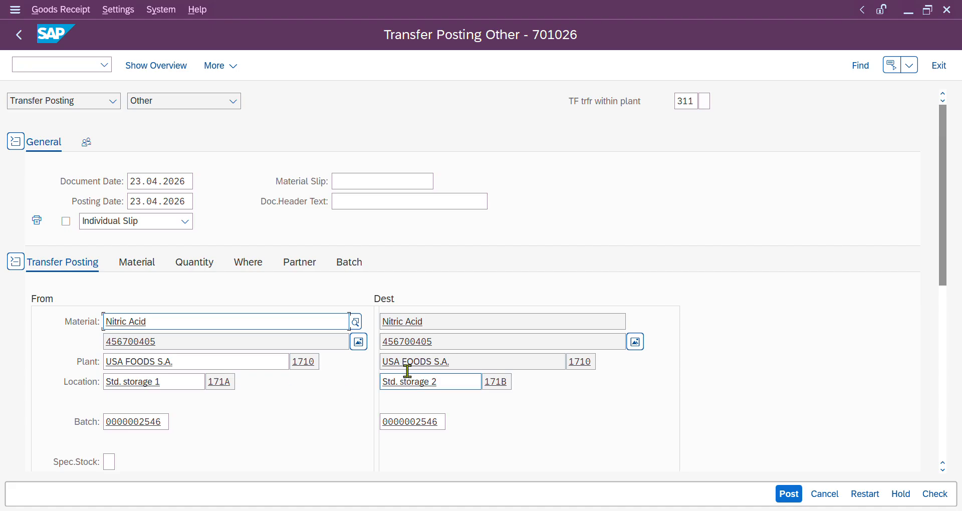
{"action": "left_click", "coordinate": [193, 265]}
{"action": "double_click", "coordinate": [180, 305]}
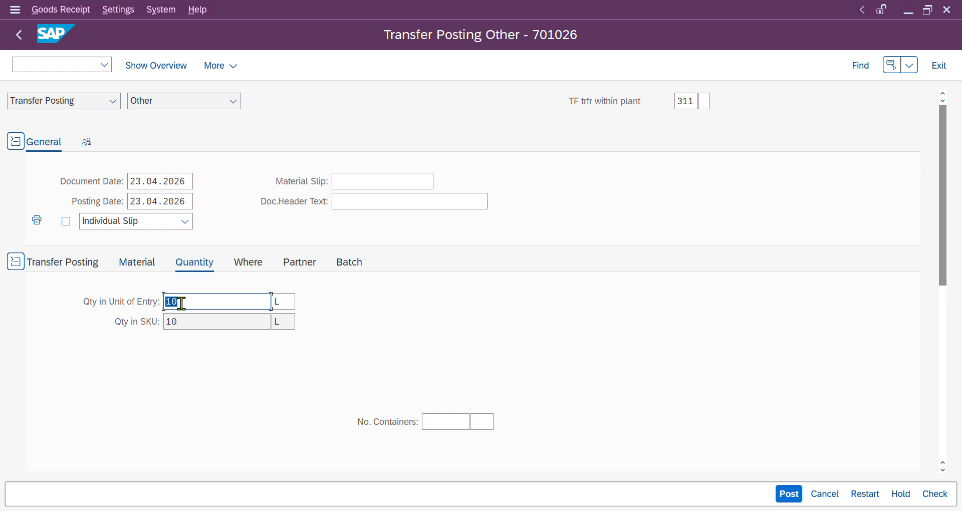
{"action": "left_click", "coordinate": [247, 266]}
{"action": "scroll", "coordinate": [353, 340], "scroll_direction": "down", "scroll_amount": 1}
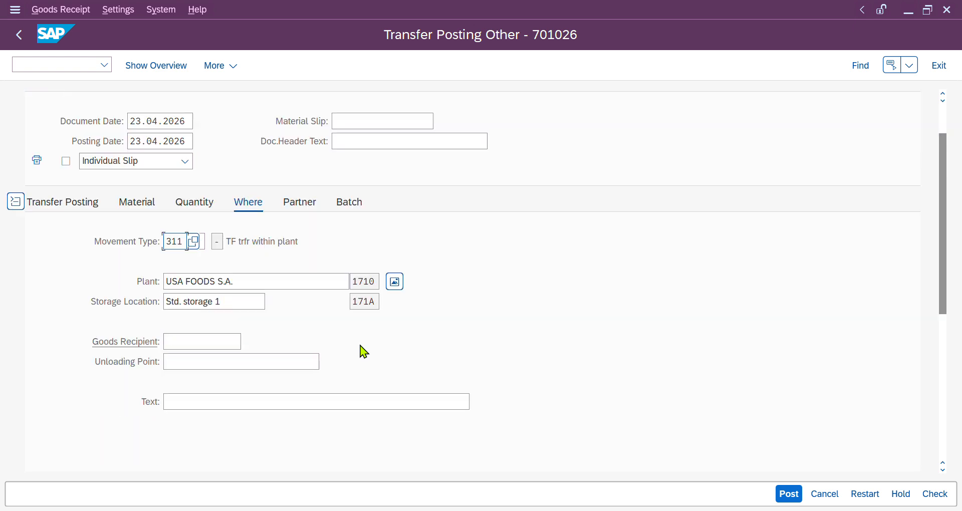
- Check the transfer posting once more, accept the message log and post the document
{"action": "left_click", "coordinate": [934, 493]}
{"action": "left_click", "coordinate": [43, 346]}
{"action": "left_click", "coordinate": [788, 494]}
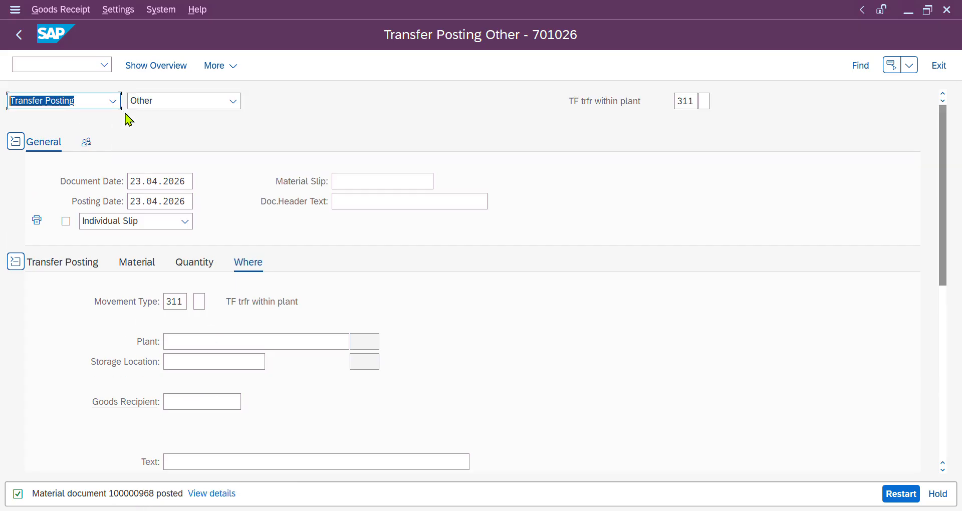
- Switch MIGO to displaying material documents and load the document just posted
{"action": "left_click", "coordinate": [113, 102]}
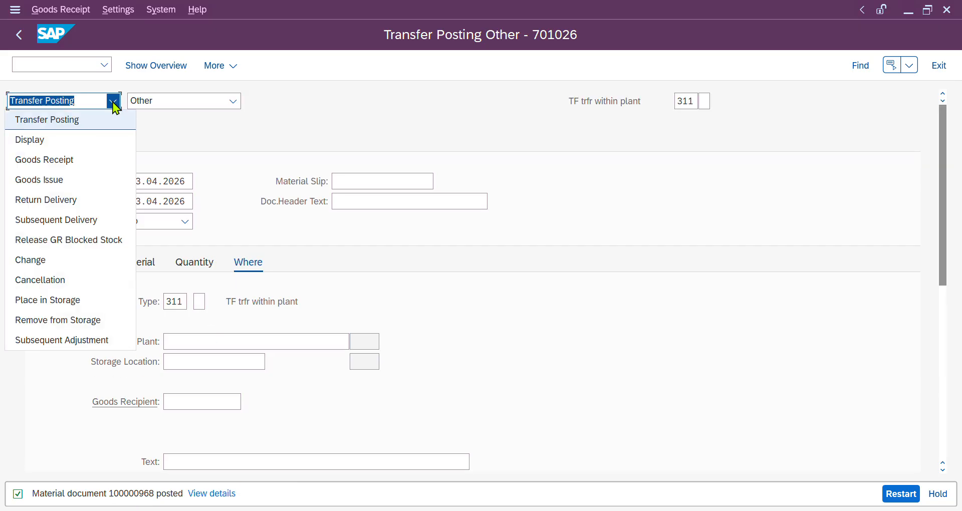
{"action": "left_click", "coordinate": [33, 145]}
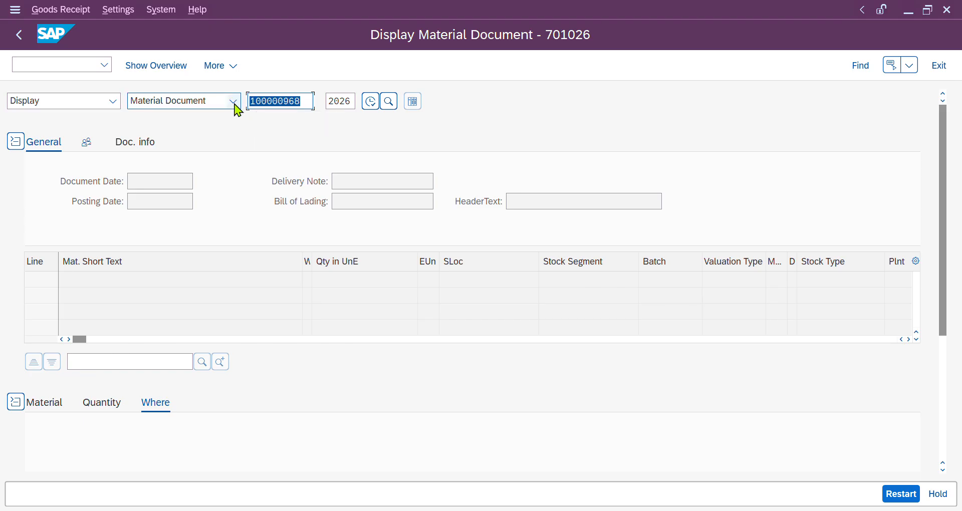
{"action": "left_click", "coordinate": [373, 107]}
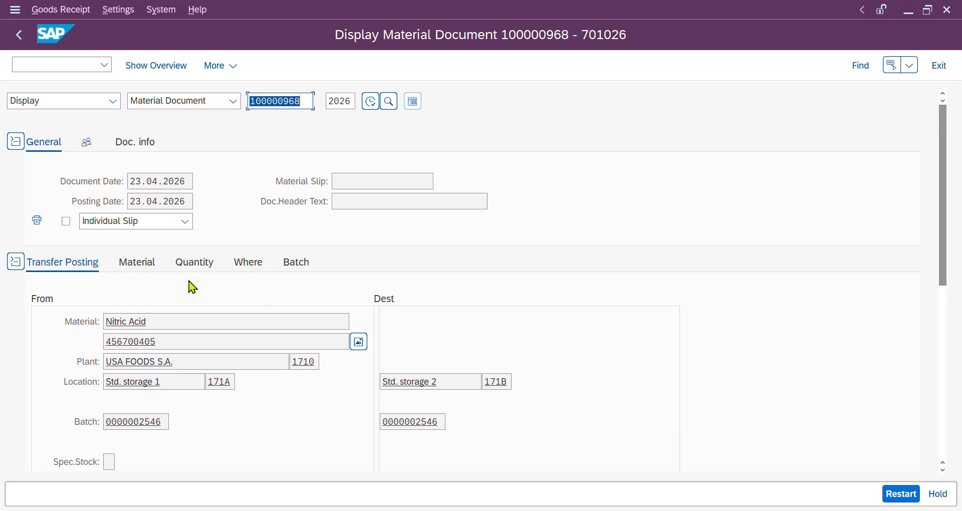
- Examine the posted document's item details and compare its source and destination storage locations
{"action": "left_click", "coordinate": [140, 267]}
{"action": "left_click", "coordinate": [202, 264]}
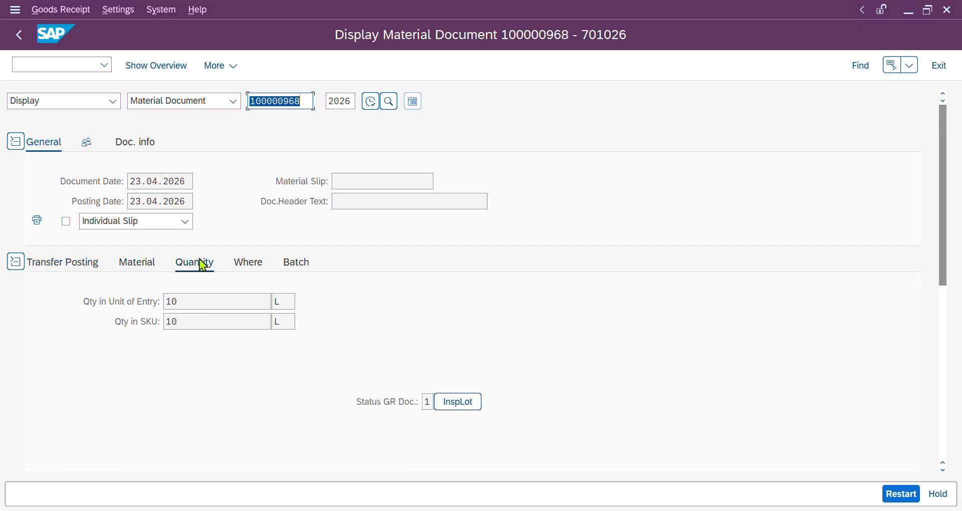
{"action": "left_click", "coordinate": [127, 262]}
{"action": "left_click", "coordinate": [83, 265]}
{"action": "scroll", "coordinate": [238, 346], "scroll_direction": "down", "scroll_amount": 3}
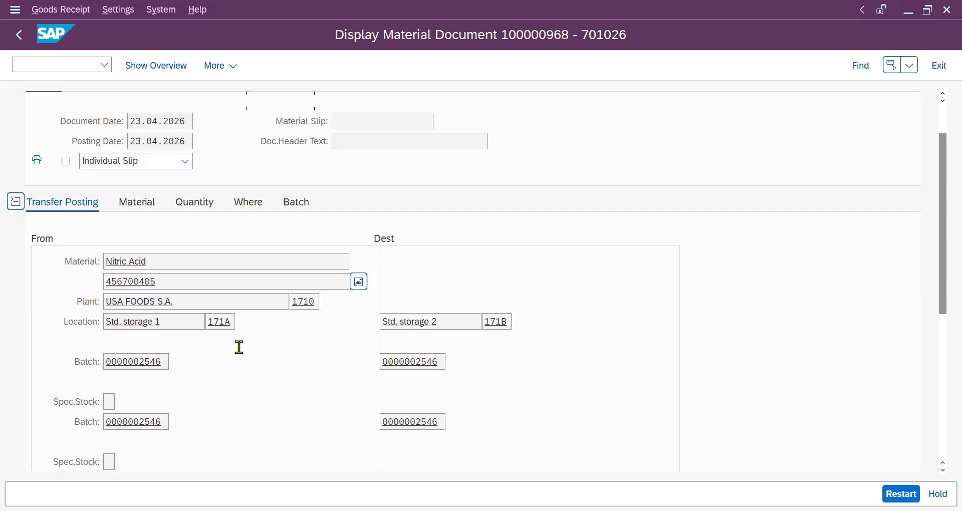
{"action": "left_click_drag", "start_coordinate": [441, 322], "coordinate": [390, 321]}
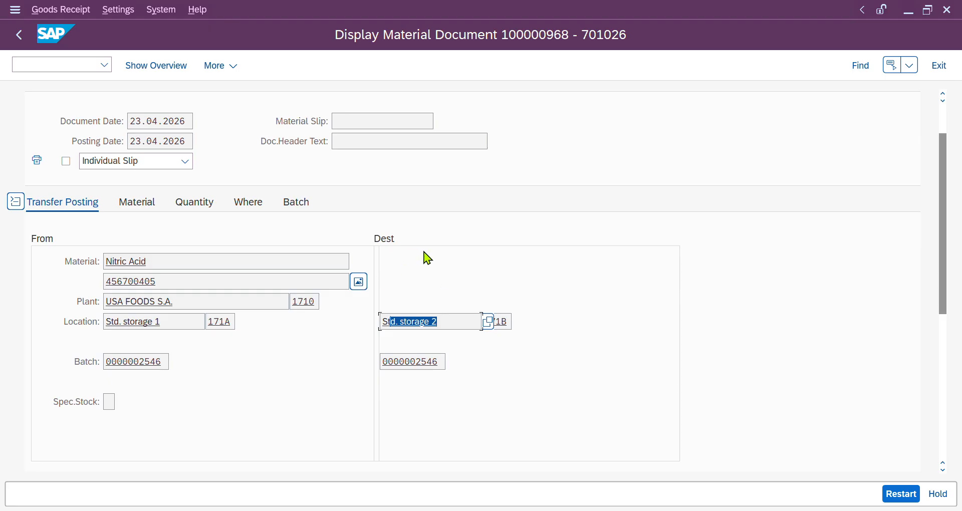
{"action": "left_click_drag", "start_coordinate": [168, 323], "coordinate": [102, 325]}
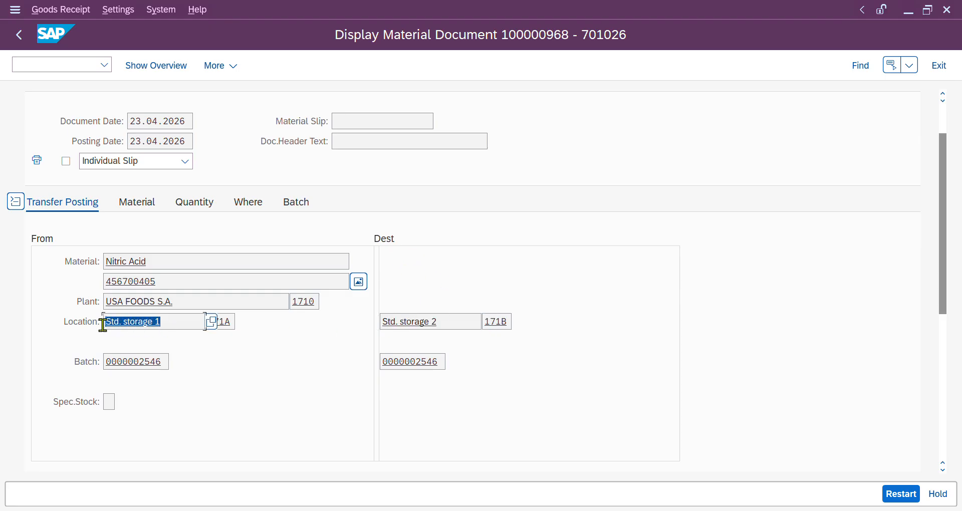
{"action": "left_click_drag", "start_coordinate": [452, 323], "coordinate": [379, 325]}
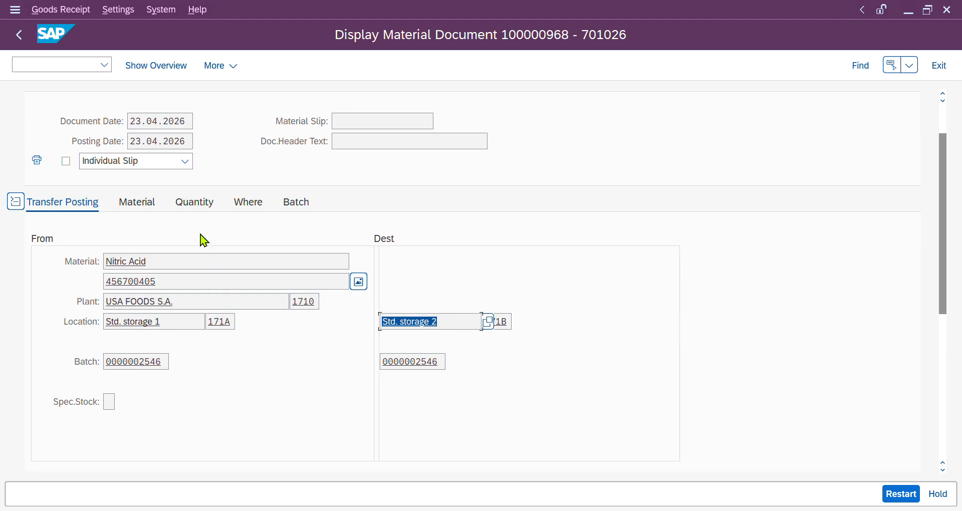
- Examine the posted quantity and inspection lot reference in the material document, then switch to the stock overview session
{"action": "left_click", "coordinate": [148, 208]}
{"action": "left_click", "coordinate": [196, 205]}
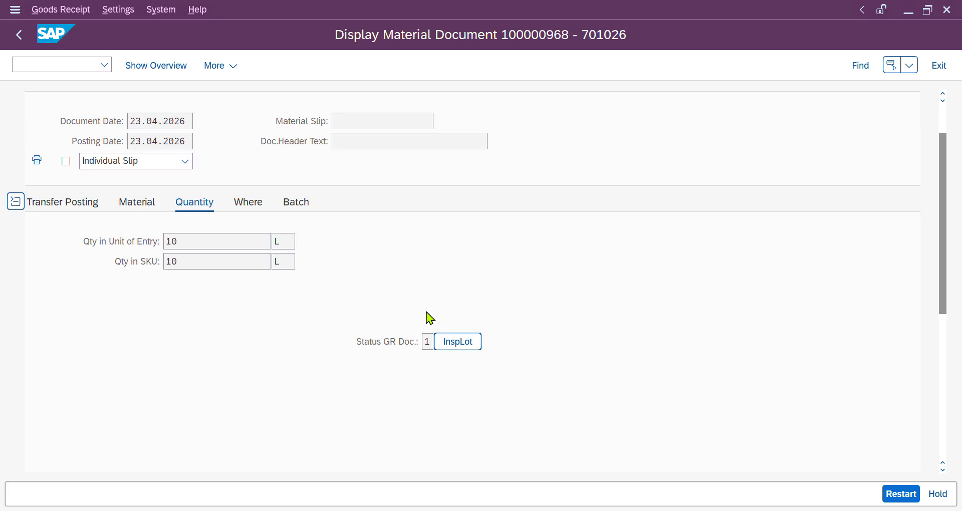
{"action": "left_click_drag", "start_coordinate": [192, 248], "coordinate": [154, 244]}
{"action": "key", "text": "alt+Tab"}
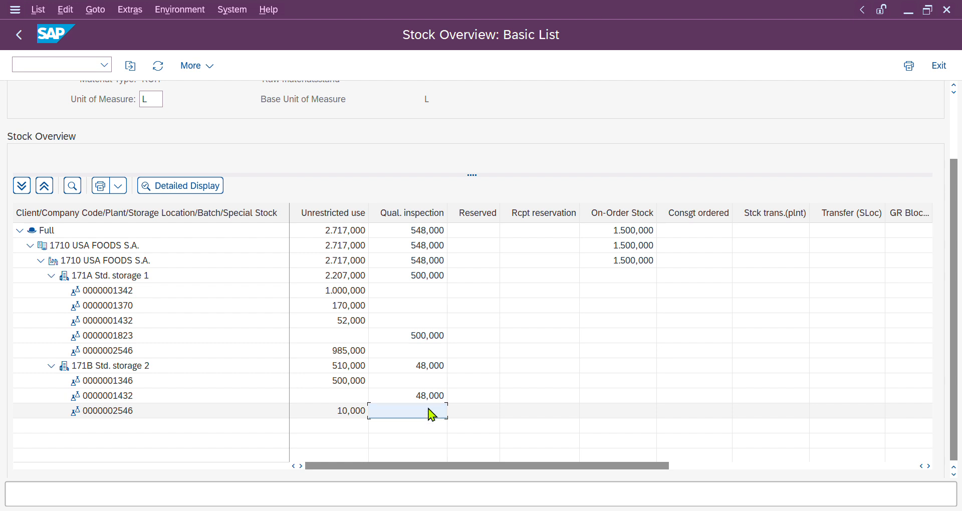
{"action": "left_click", "coordinate": [157, 66]}
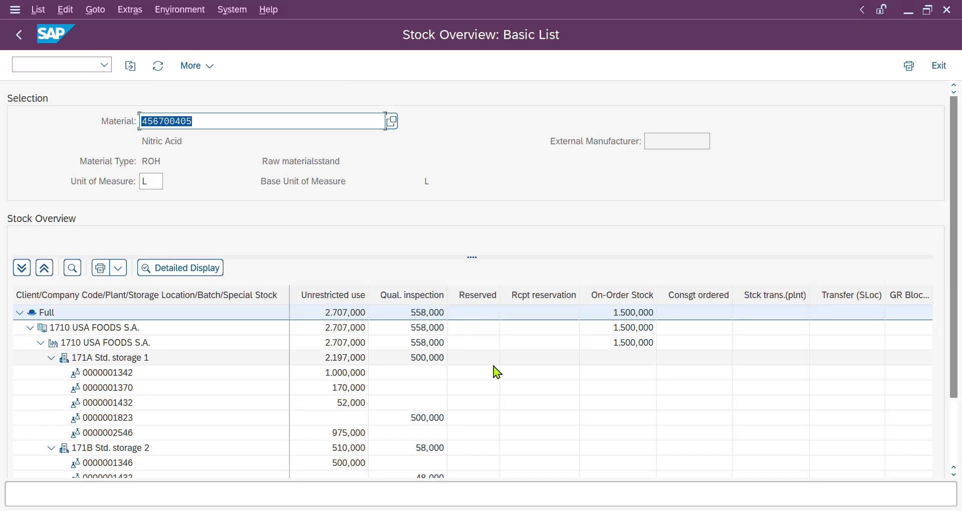
{"action": "left_click_drag", "start_coordinate": [953, 302], "coordinate": [918, 369]}
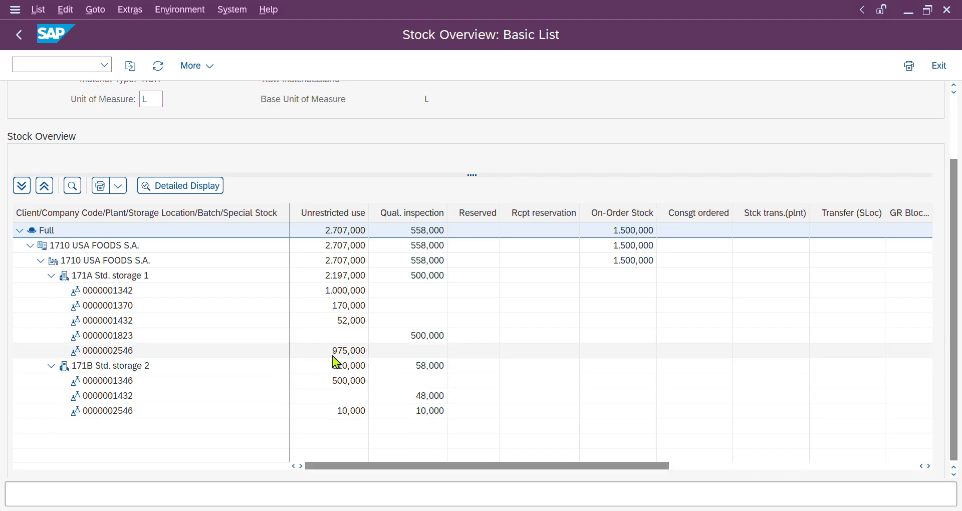
{"action": "left_click", "coordinate": [428, 413]}
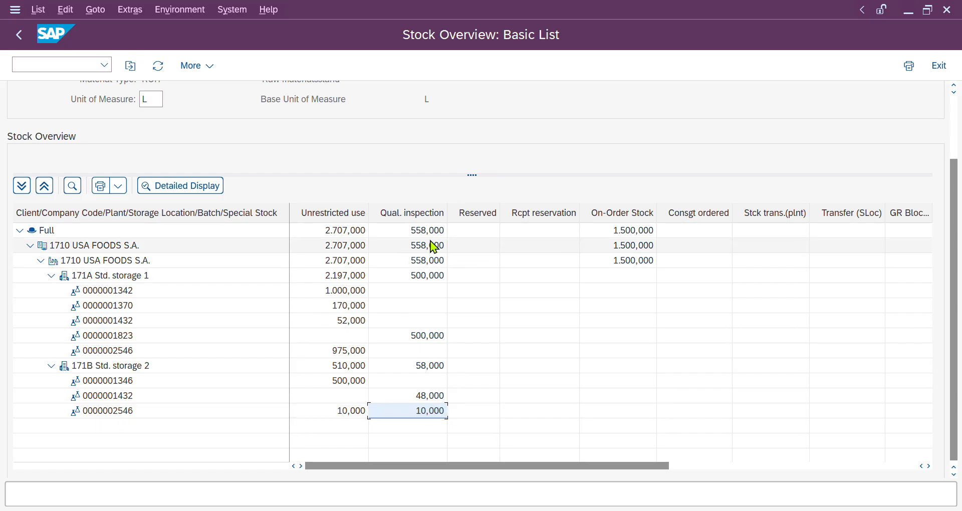
{"action": "left_click", "coordinate": [420, 216]}
{"action": "left_click", "coordinate": [427, 416]}
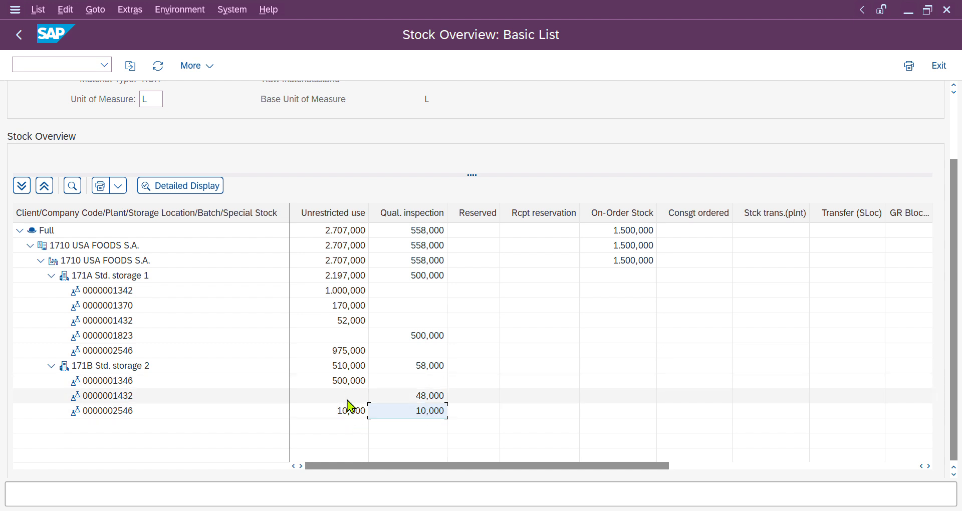
{"action": "left_click_drag", "start_coordinate": [420, 466], "coordinate": [601, 476]}
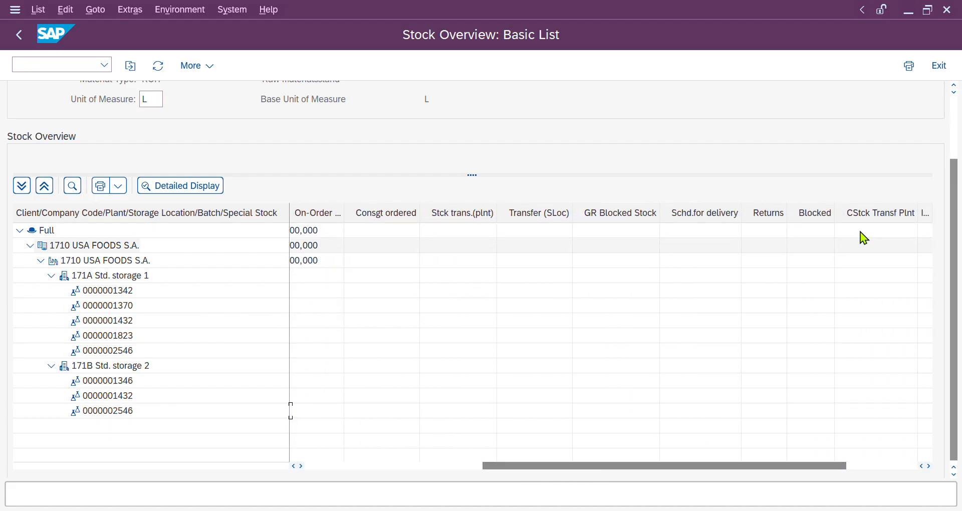
{"action": "left_click", "coordinate": [821, 215]}
{"action": "left_click", "coordinate": [821, 408]}
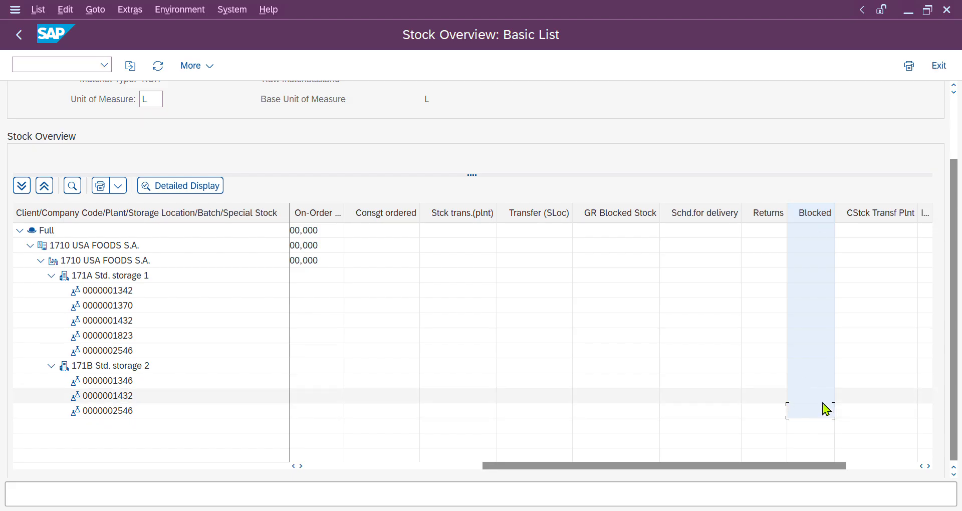
{"action": "left_click_drag", "start_coordinate": [780, 471], "coordinate": [463, 474]}
{"action": "left_click", "coordinate": [430, 411]}
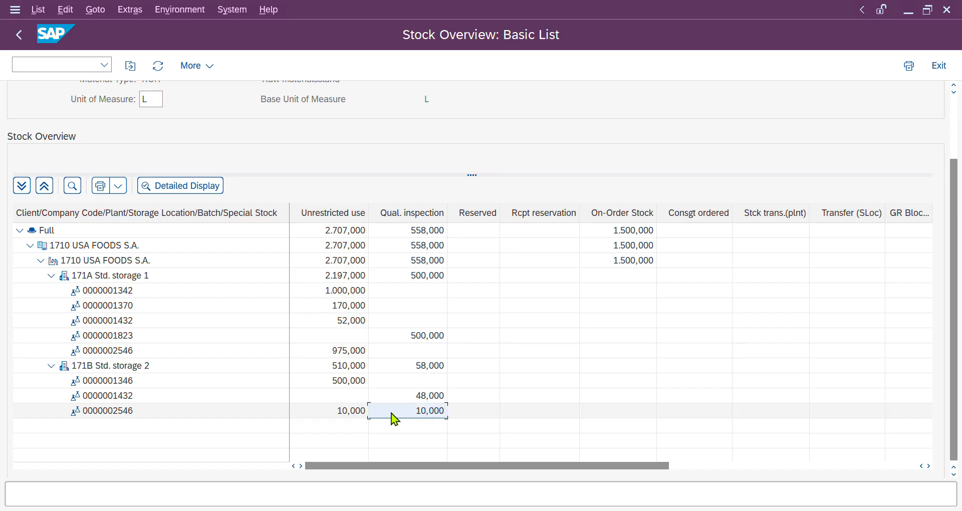
- Switch to the material document session, display the inspection lot linked to the transfer and check its lot number
{"action": "key", "text": "alt+Tab"}
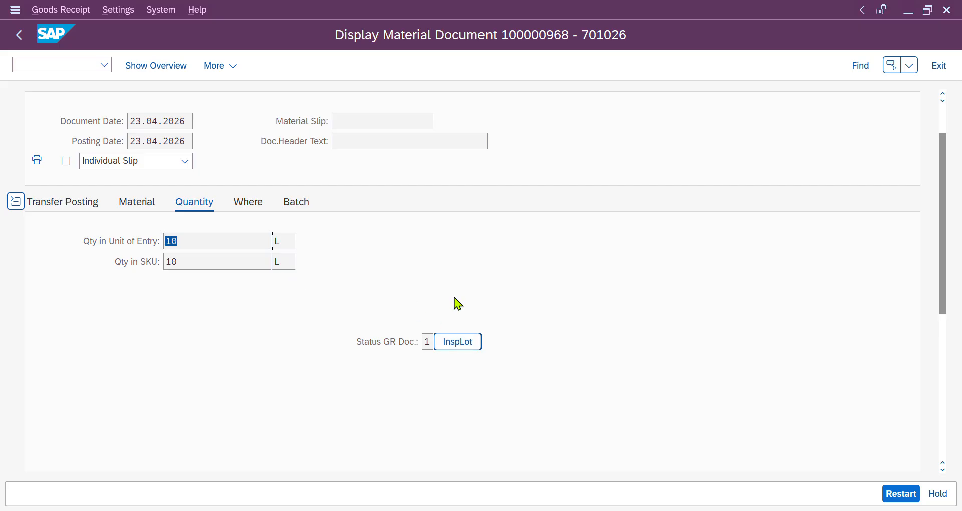
{"action": "left_click", "coordinate": [463, 402]}
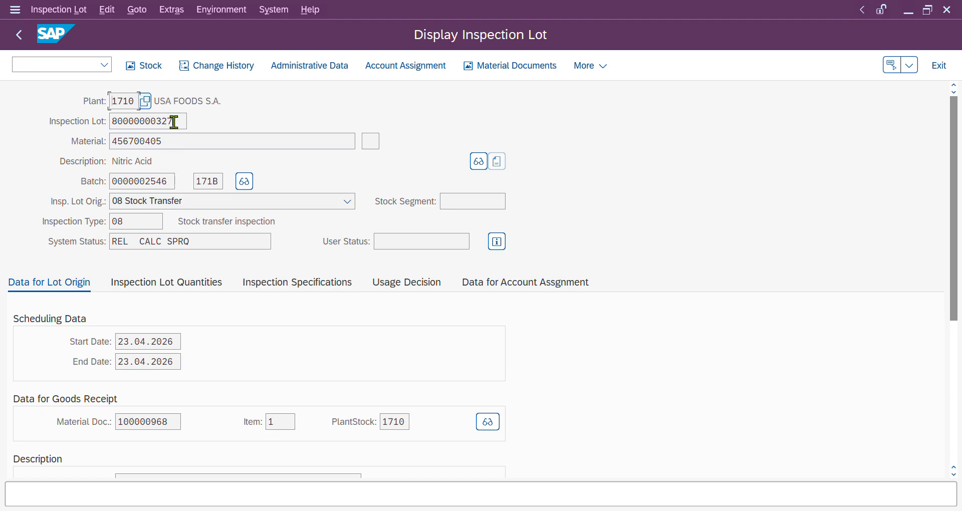
{"action": "left_click_drag", "start_coordinate": [174, 122], "coordinate": [102, 121]}
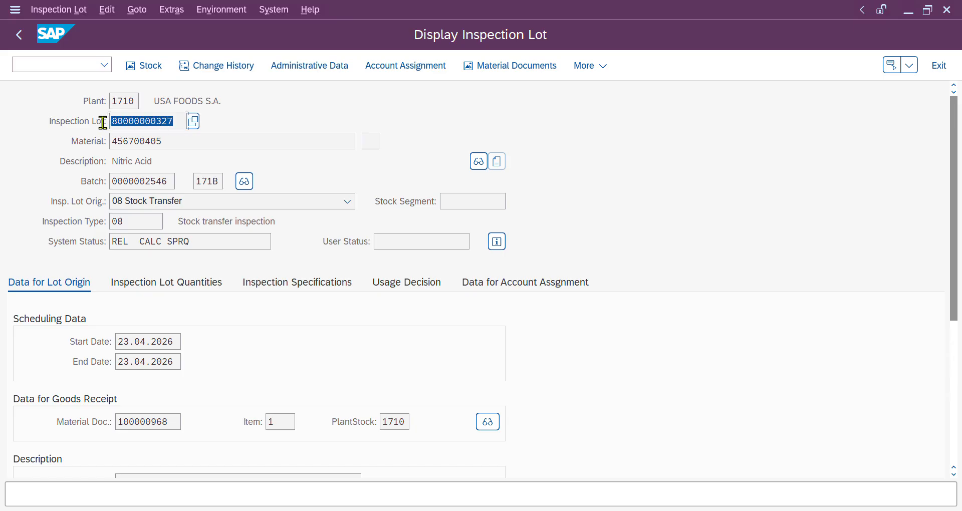
- Open transaction QA33 in a new session and clear the start of the lot creation date range
{"action": "left_click", "coordinate": [39, 65]}
{"action": "type", "text": "/OQA33"}
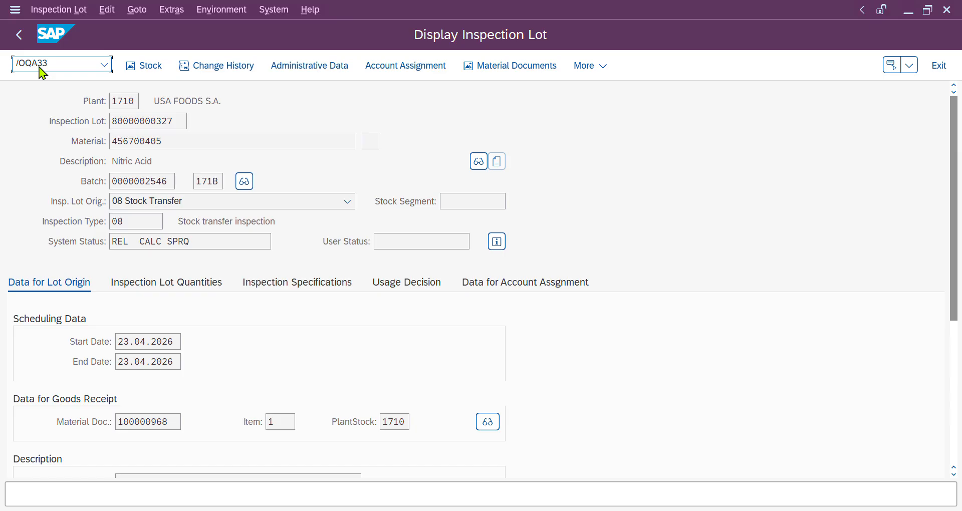
{"action": "key", "text": "Return"}
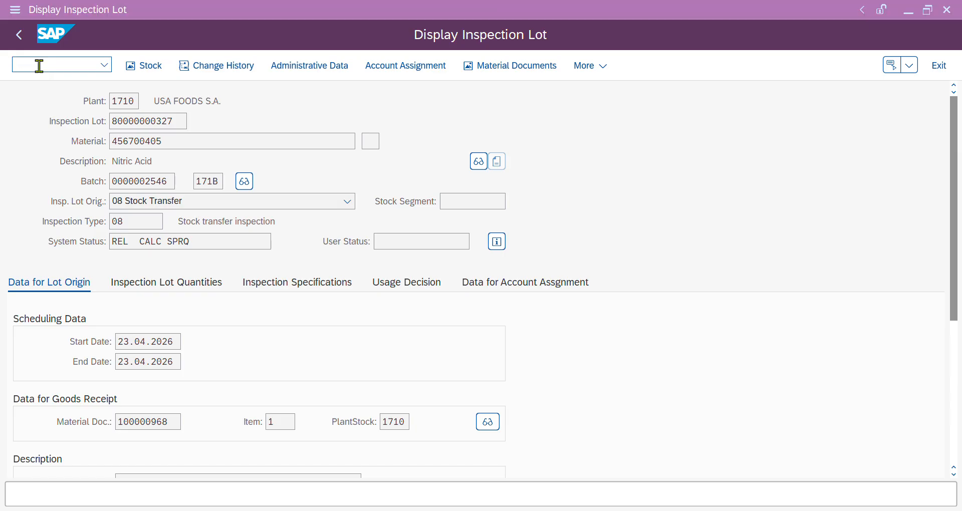
{"action": "left_click_drag", "start_coordinate": [274, 142], "coordinate": [197, 144]}
{"action": "key", "text": "BackSpace"}
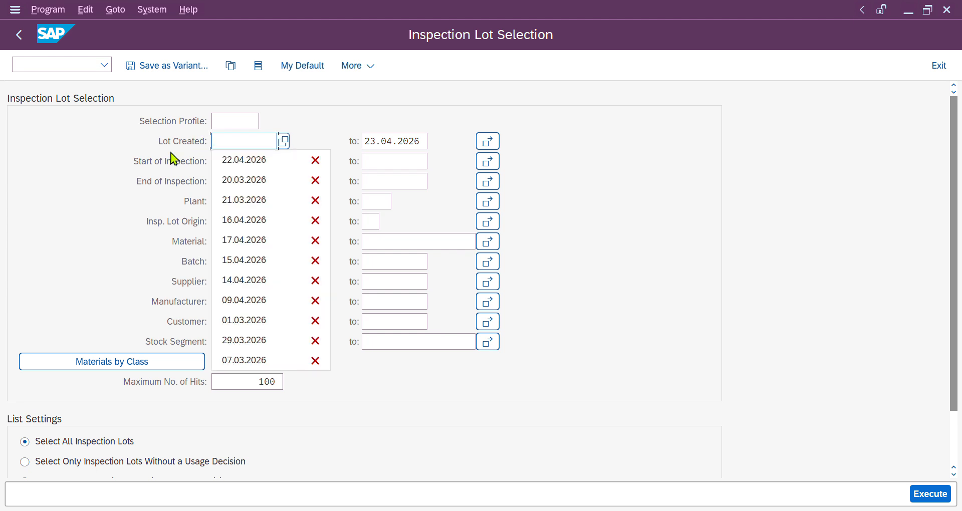
{"action": "left_click", "coordinate": [134, 159]}
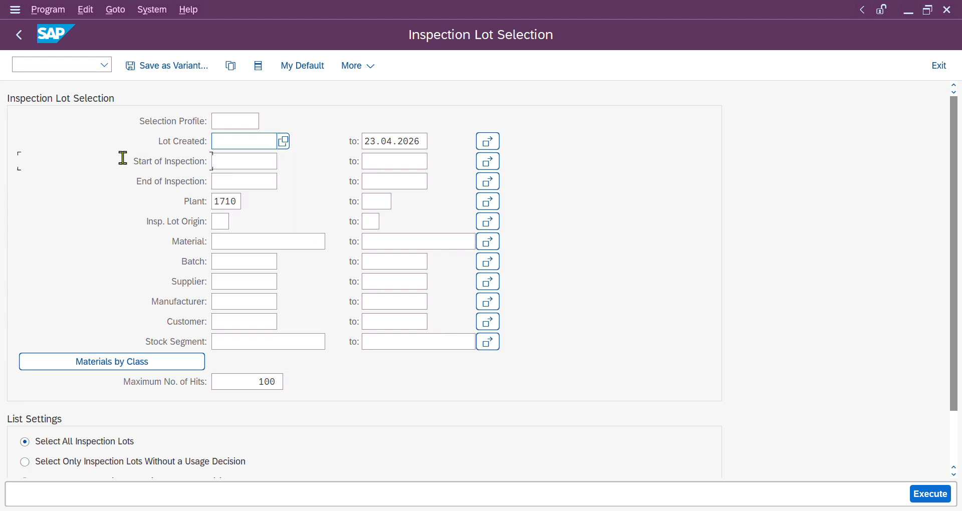
- Restrict the inspection lot selection to lot origin 08 and material 456700405
{"action": "left_click", "coordinate": [221, 221]}
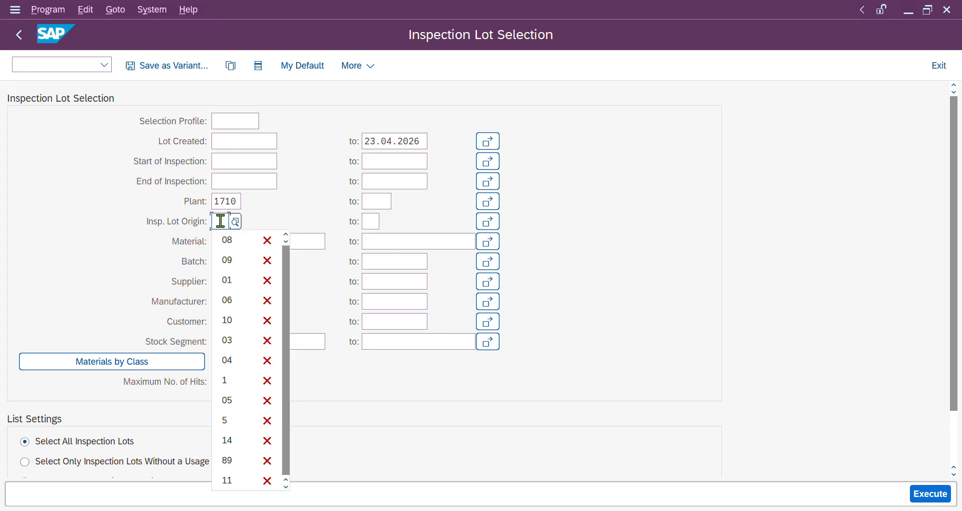
{"action": "left_click", "coordinate": [226, 238]}
{"action": "left_click", "coordinate": [228, 238]}
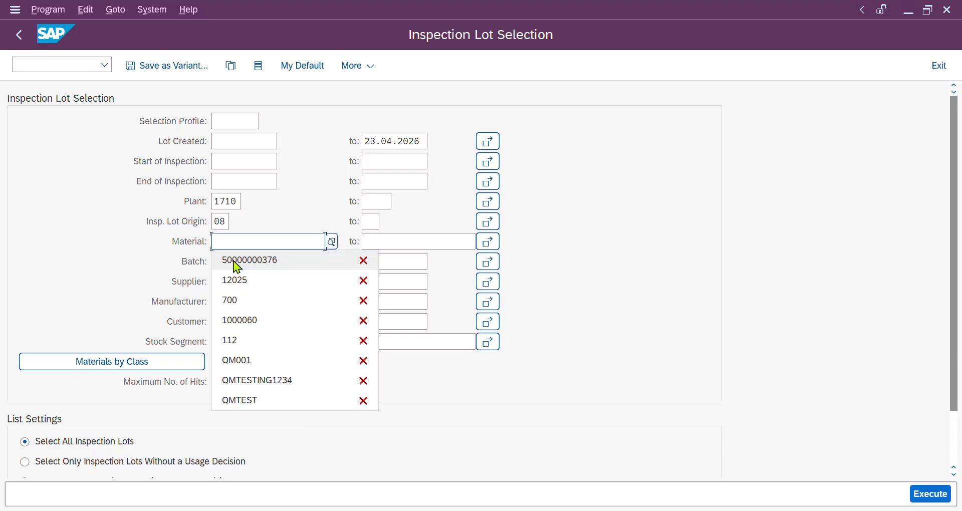
{"action": "key", "text": "super+v"}
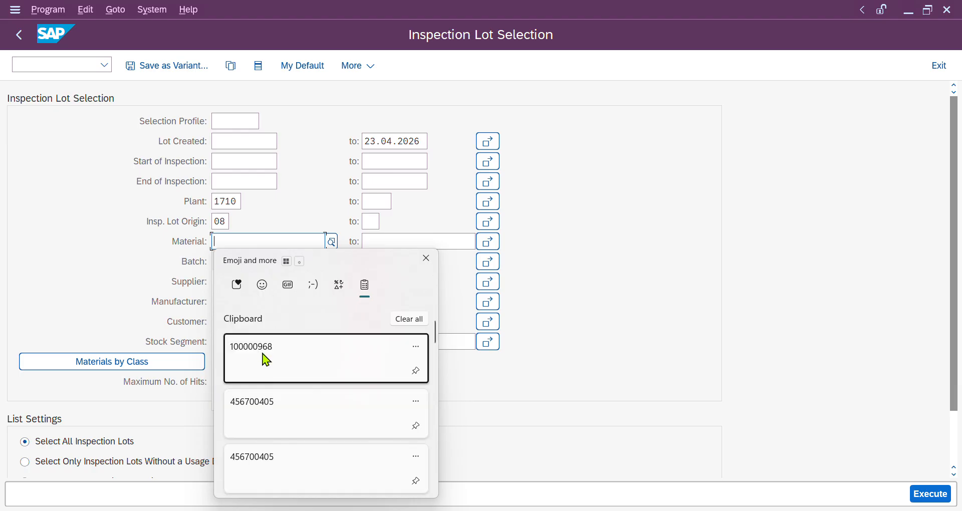
{"action": "scroll", "coordinate": [279, 425], "scroll_direction": "down", "scroll_amount": 1}
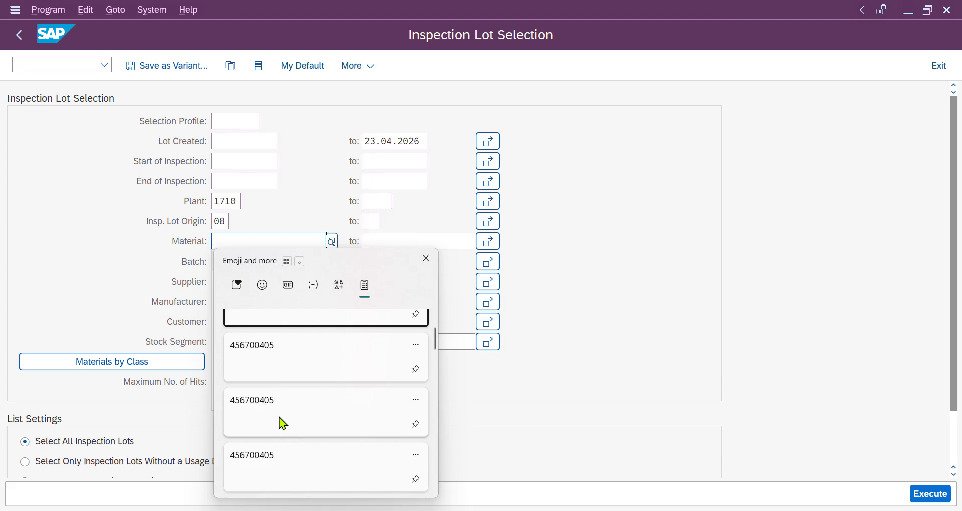
{"action": "left_click", "coordinate": [282, 423]}
{"action": "left_click", "coordinate": [732, 421]}
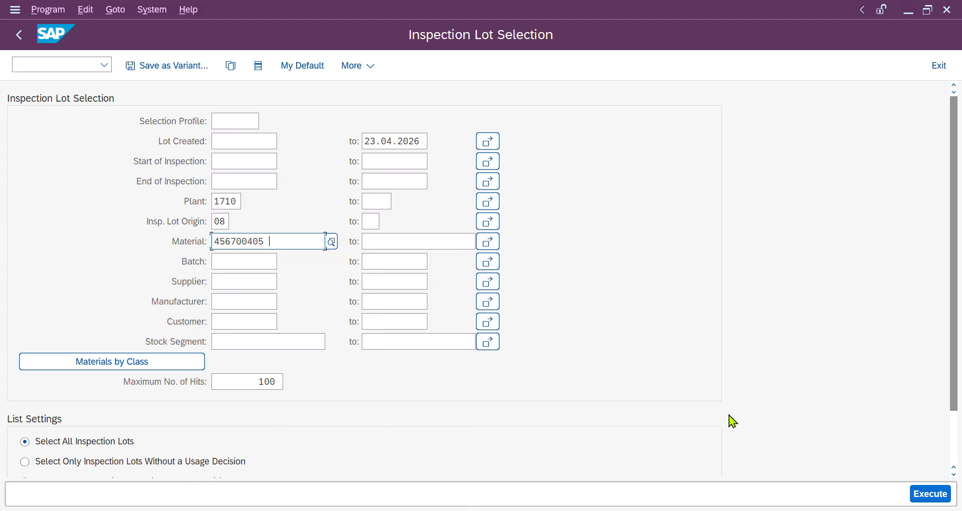
- Set the lot creation date range to start at 23.04.2026 and execute the inspection lot selection
{"action": "left_click", "coordinate": [238, 142]}
{"action": "left_click", "coordinate": [254, 165]}
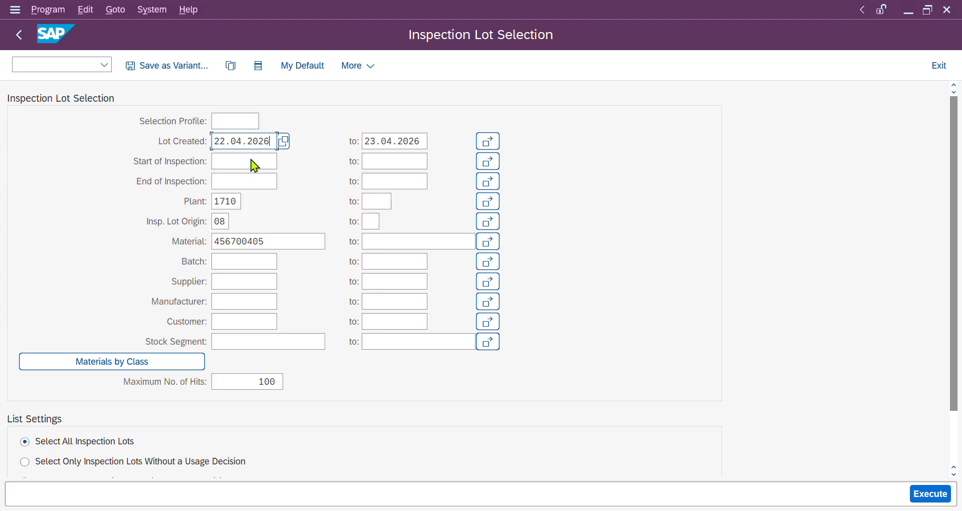
{"action": "key", "text": "BackSpace"}
{"action": "type", "text": "3"}
{"action": "left_click", "coordinate": [933, 494]}
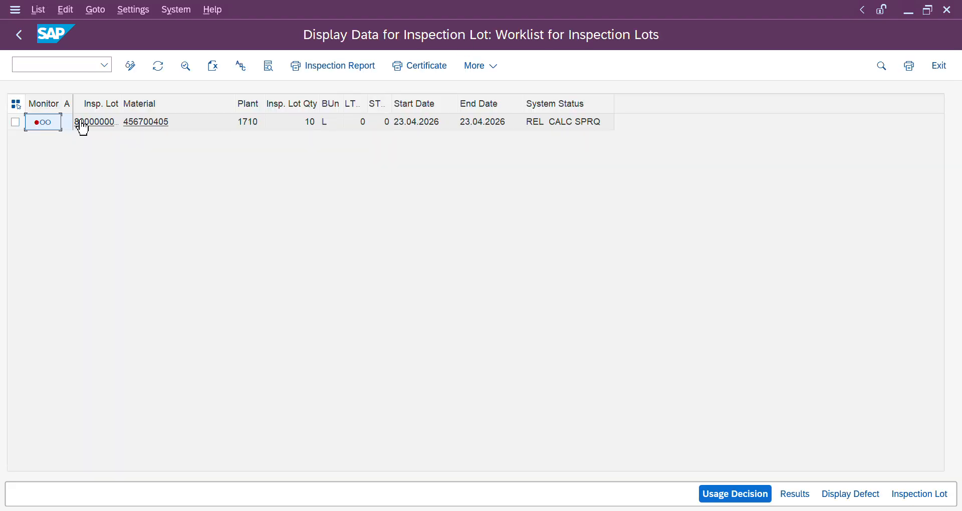
- Display the Quality Management view of material 456700405 from the inspection lot worklist
{"action": "left_click", "coordinate": [12, 123]}
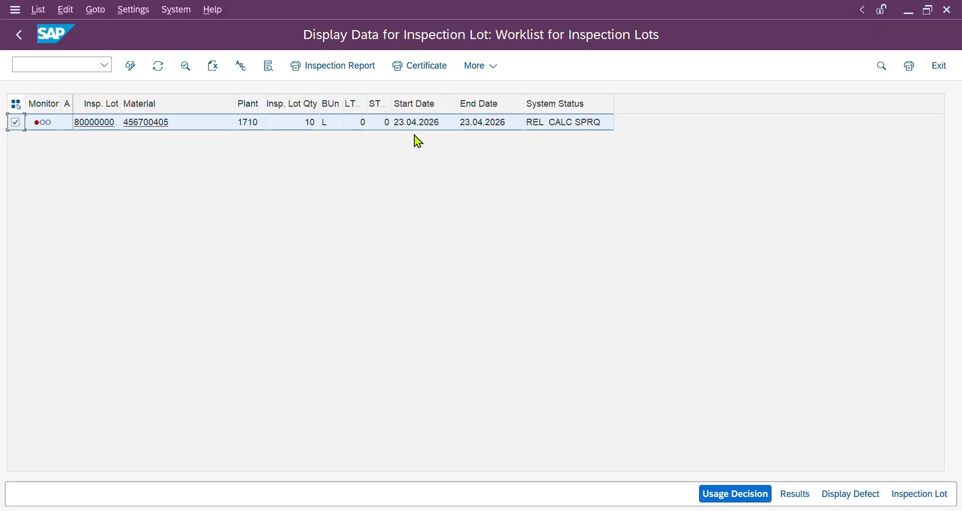
{"action": "left_click", "coordinate": [139, 124]}
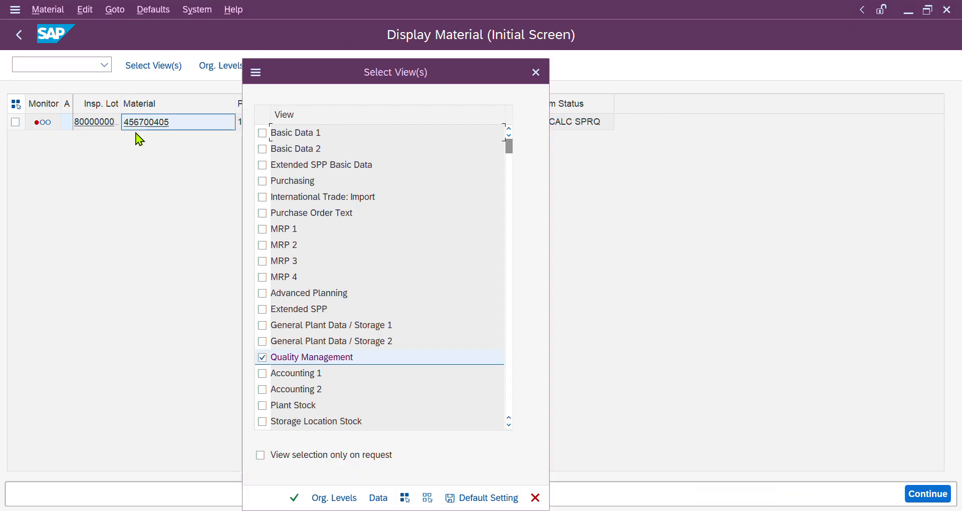
{"action": "left_click", "coordinate": [298, 500]}
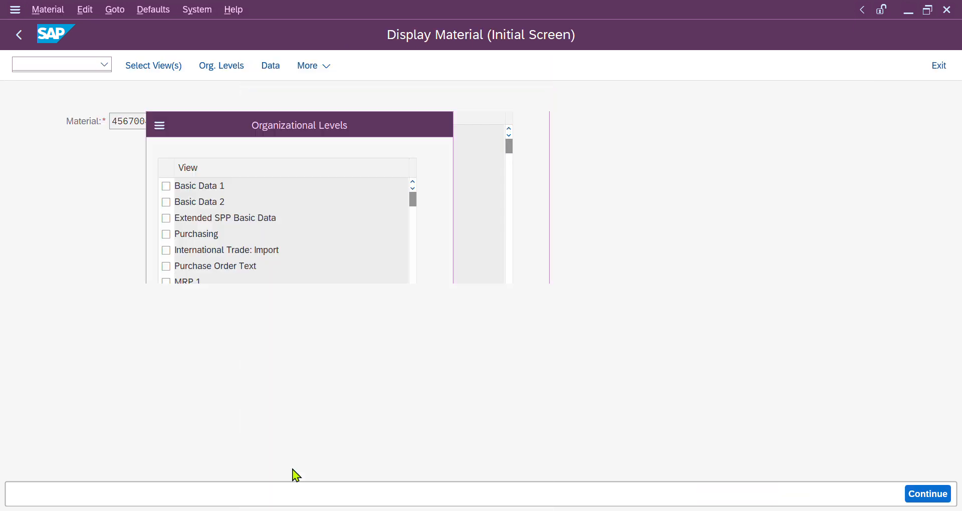
{"action": "left_click", "coordinate": [422, 273]}
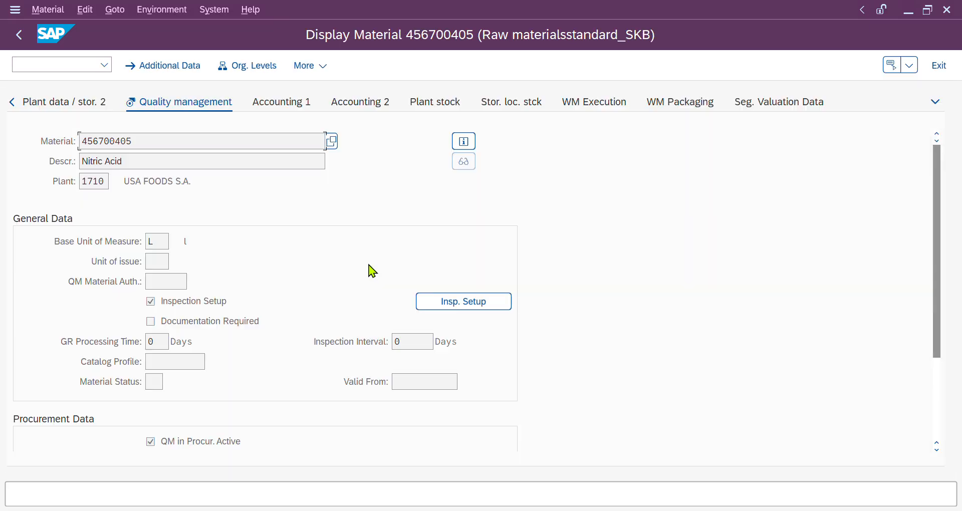
- Compare the inspection setup of types 01 and 08 for the material, then return to the inspection lot worklist
{"action": "left_click", "coordinate": [442, 311]}
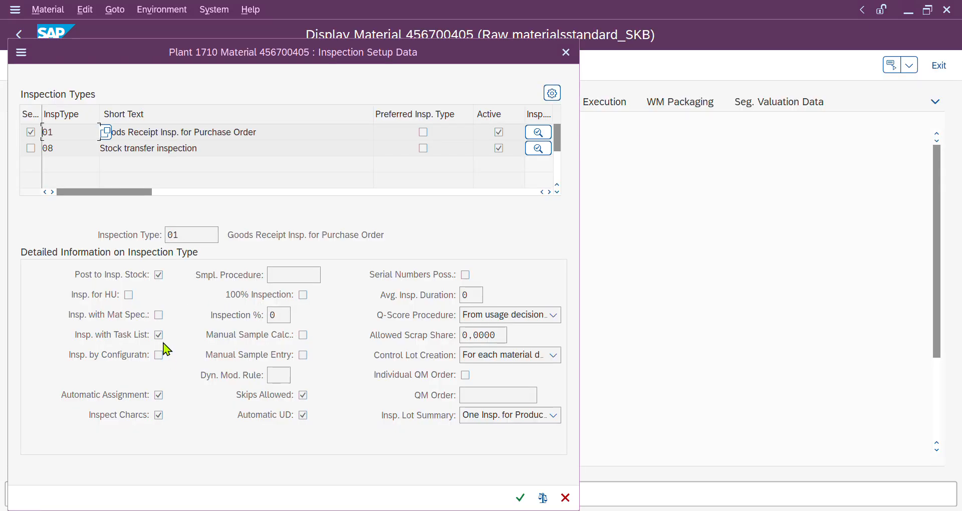
{"action": "left_click", "coordinate": [52, 150]}
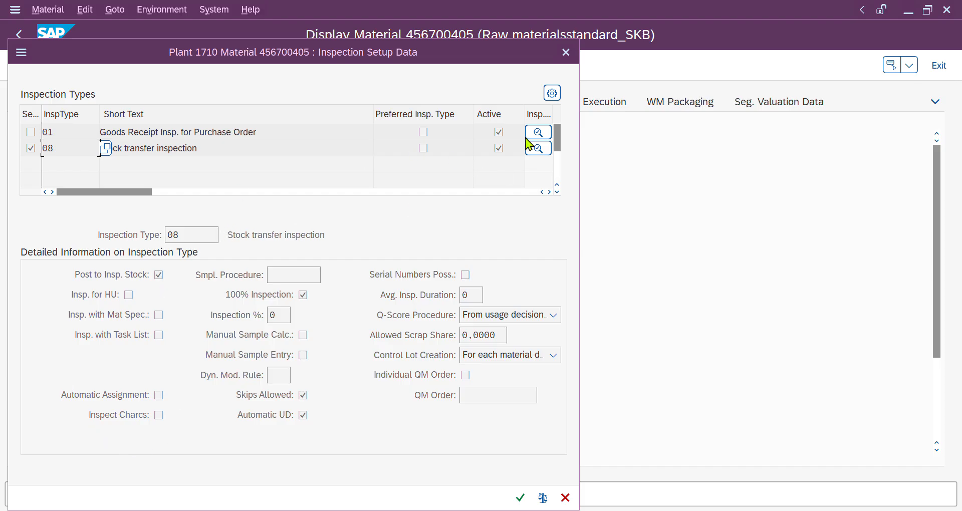
{"action": "left_click", "coordinate": [565, 52]}
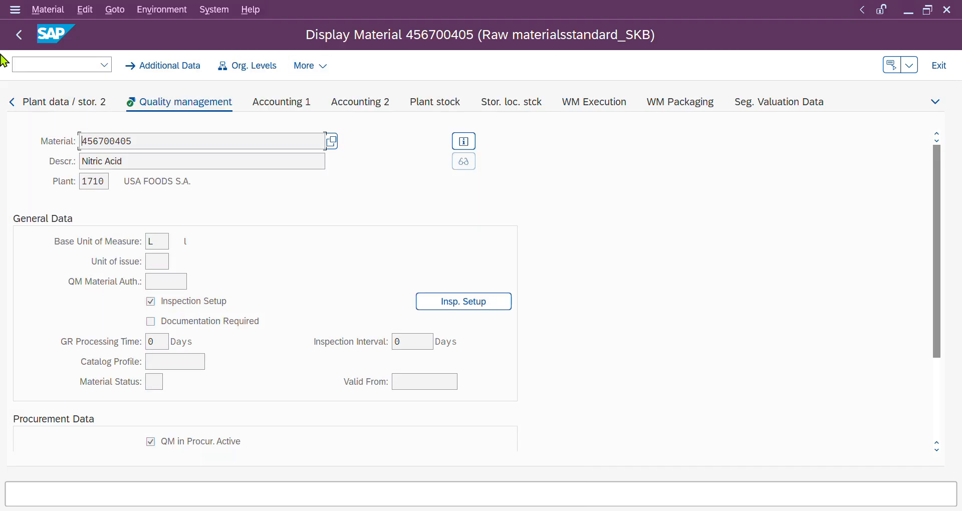
{"action": "left_click", "coordinate": [19, 34]}
- Try to record characteristic results for the stock transfer inspection lot, read the information message and dismiss it
{"action": "left_click", "coordinate": [12, 121]}
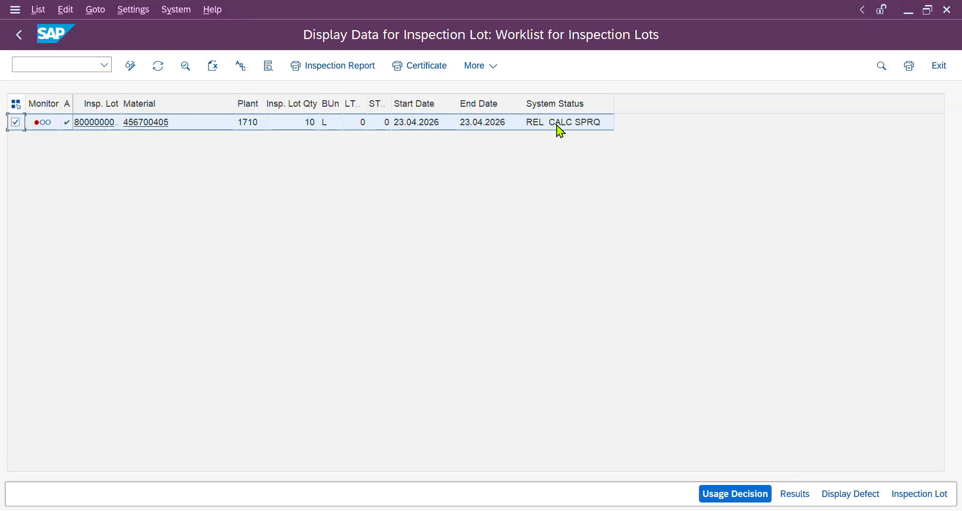
{"action": "left_click", "coordinate": [794, 498]}
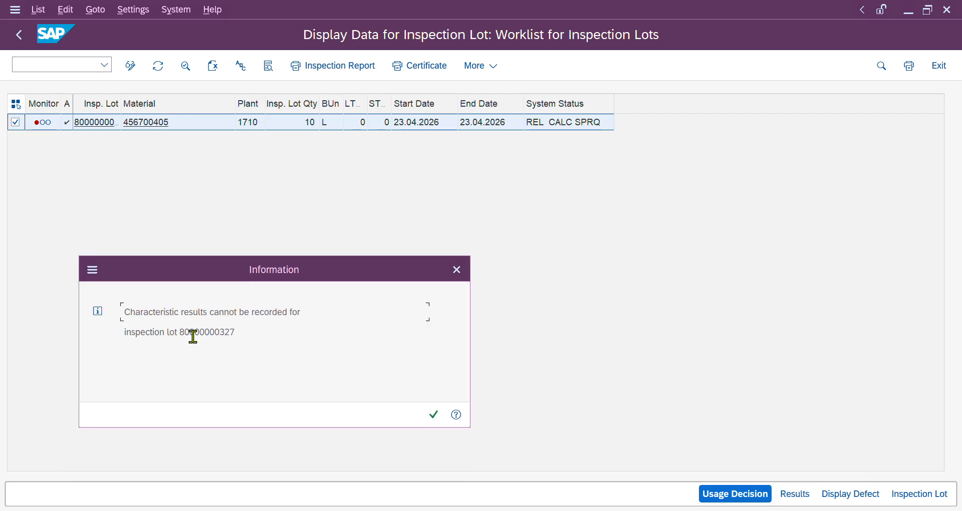
{"action": "left_click_drag", "start_coordinate": [125, 313], "coordinate": [241, 337]}
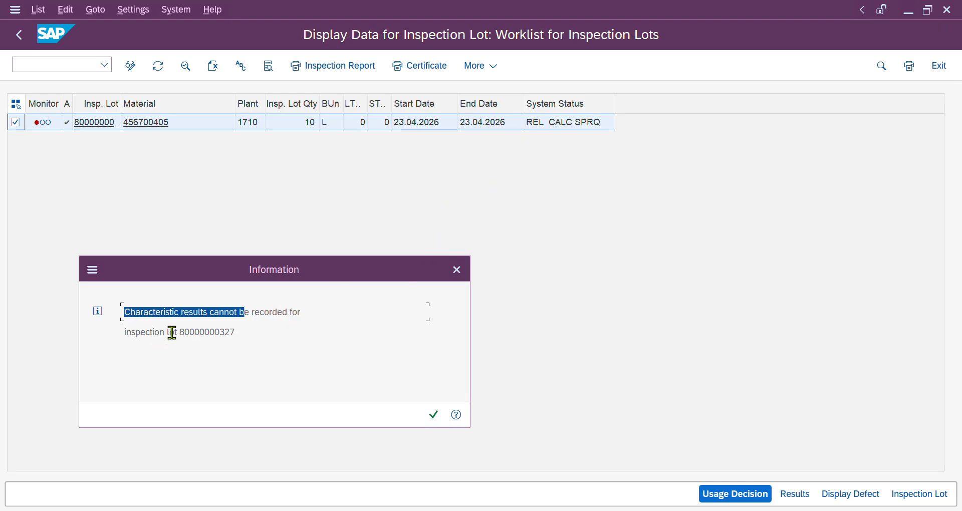
{"action": "left_click_drag", "start_coordinate": [239, 264], "coordinate": [300, 187]}
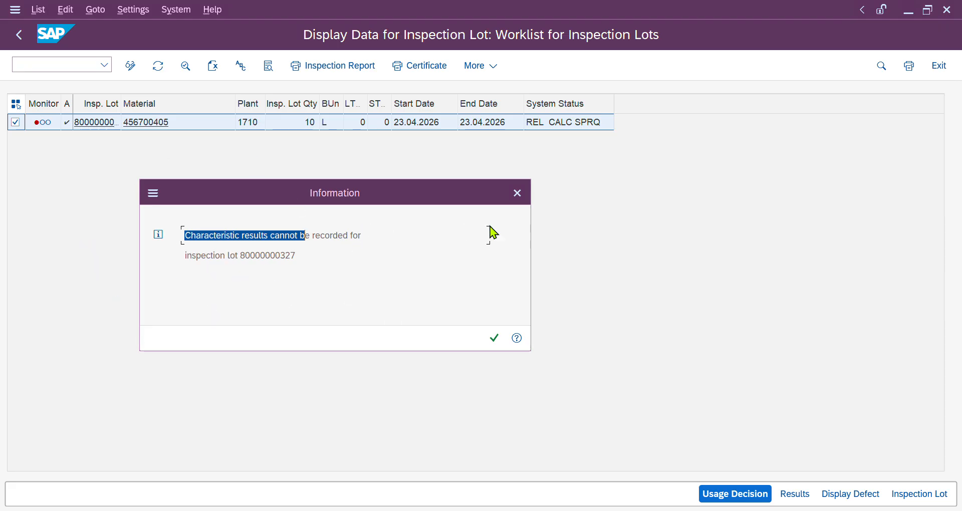
{"action": "left_click", "coordinate": [516, 194]}
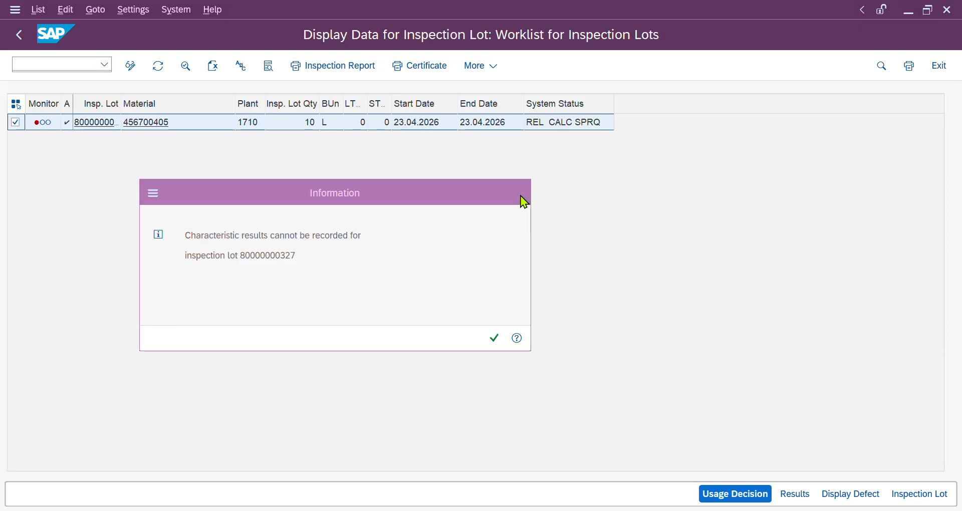
- Select the stock transfer inspection lot of material 456700405 and open its usage decision for recording
{"action": "left_click", "coordinate": [544, 127]}
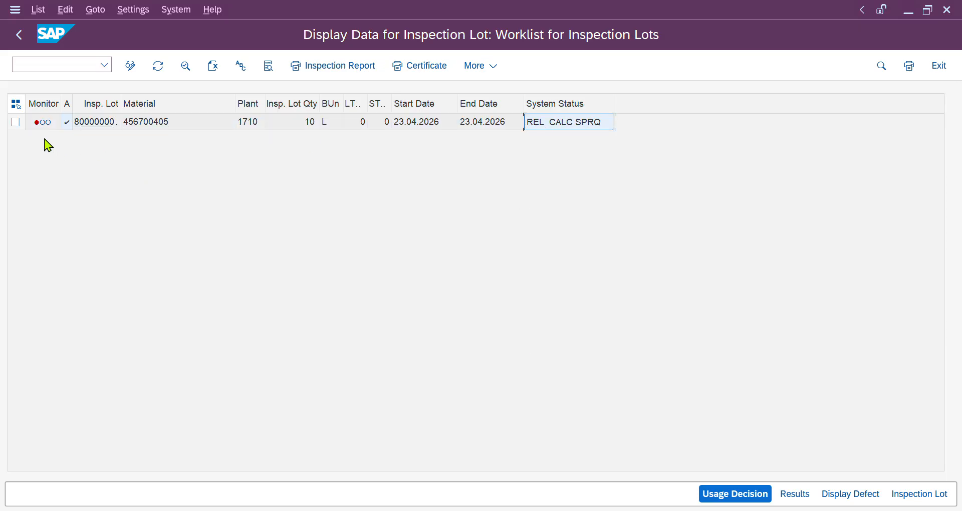
{"action": "left_click", "coordinate": [15, 121]}
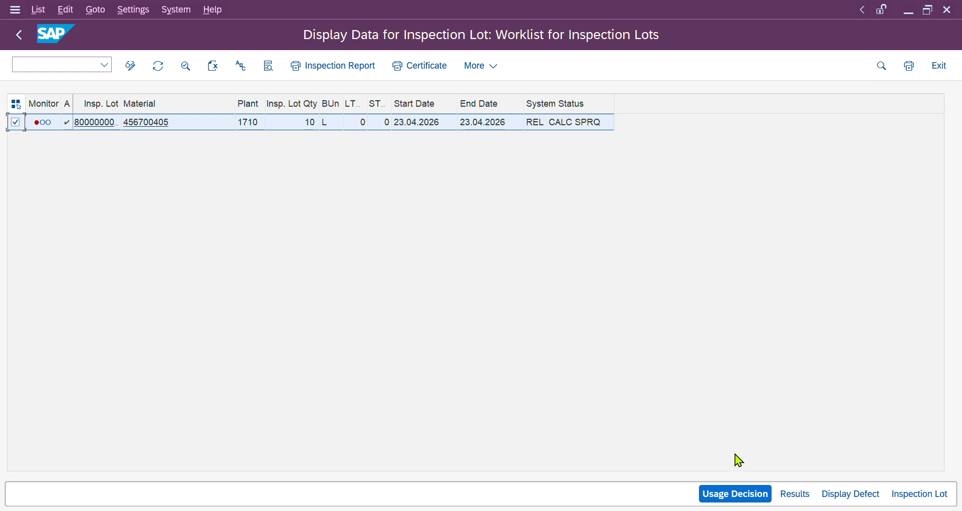
{"action": "left_click", "coordinate": [130, 65]}
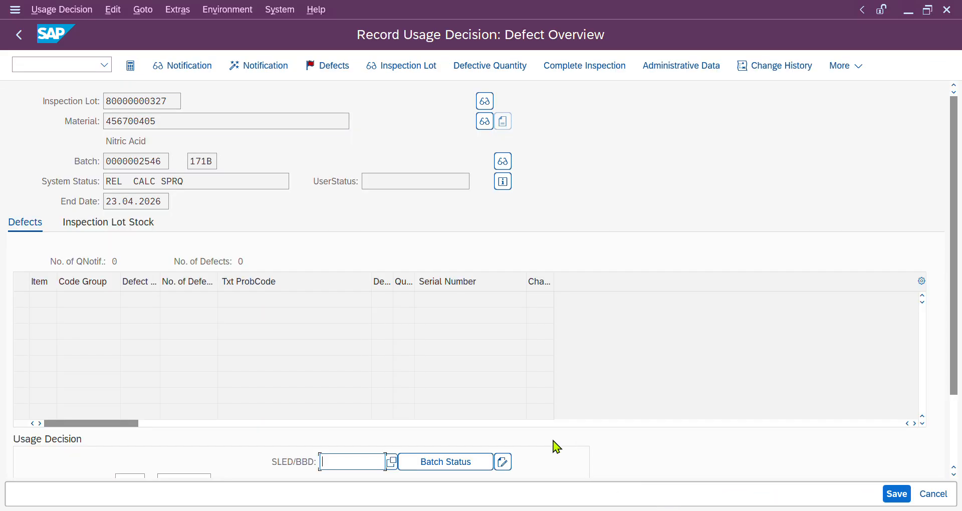
- Choose a usage decision code for the inspection lot from the available catalog codes and bring up its inspection lot stock
{"action": "scroll", "coordinate": [245, 311], "scroll_direction": "down", "scroll_amount": 3}
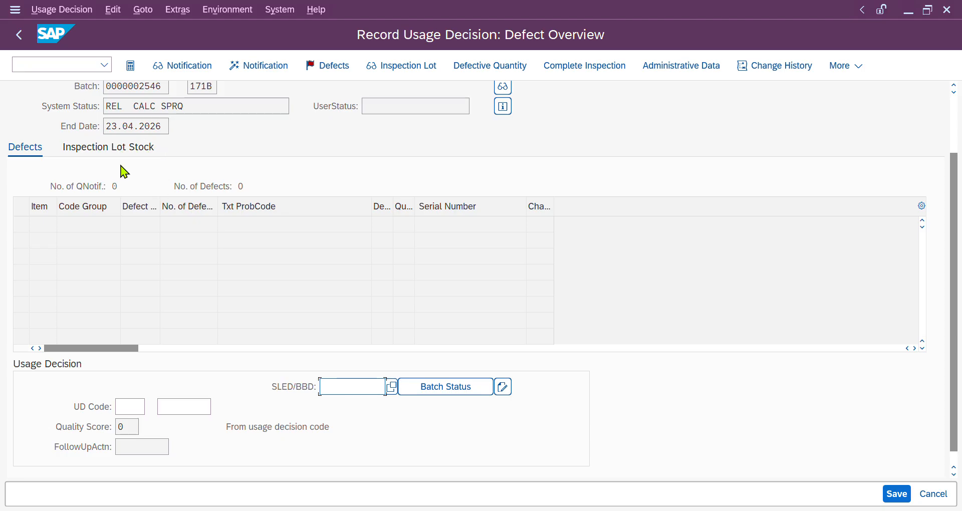
{"action": "left_click", "coordinate": [125, 407]}
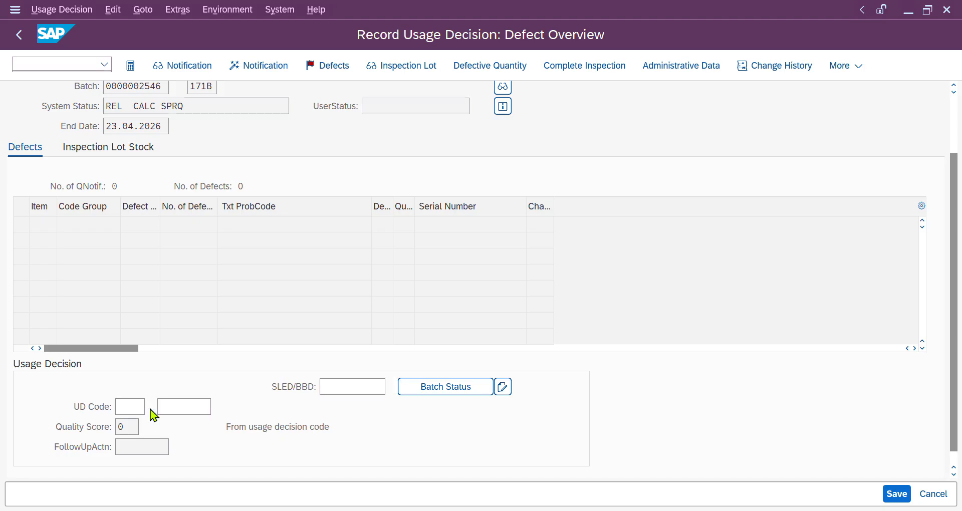
{"action": "left_click", "coordinate": [152, 407]}
{"action": "double_click", "coordinate": [157, 186]}
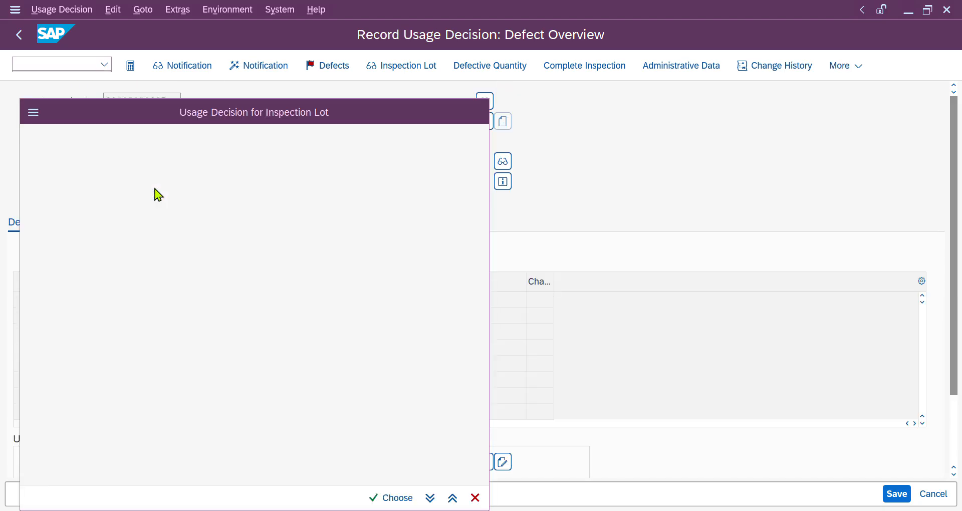
{"action": "left_click", "coordinate": [134, 193]}
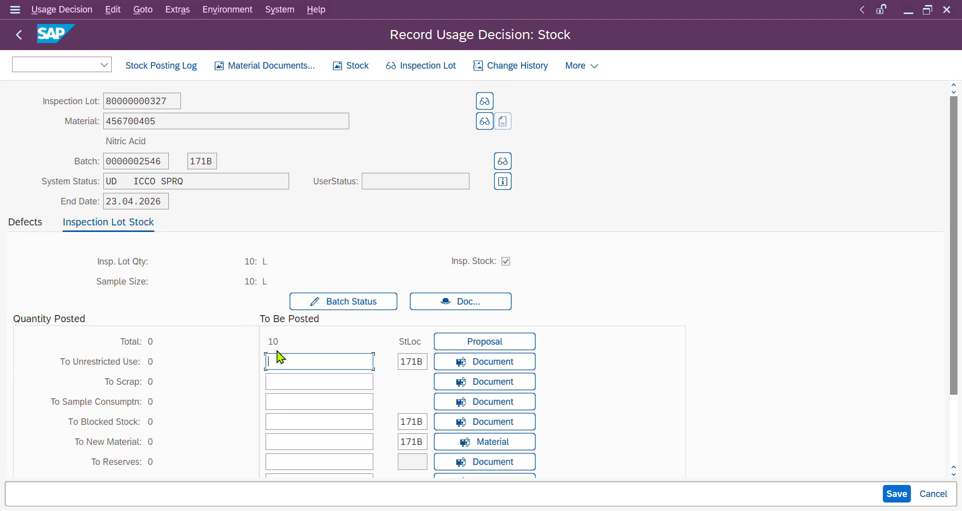
- Post 10 L of the inspection lot stock to unrestricted use in storage location 171B and save the usage decision
{"action": "left_click_drag", "start_coordinate": [279, 340], "coordinate": [251, 339]}
{"action": "scroll", "coordinate": [284, 366], "scroll_direction": "down", "scroll_amount": 3}
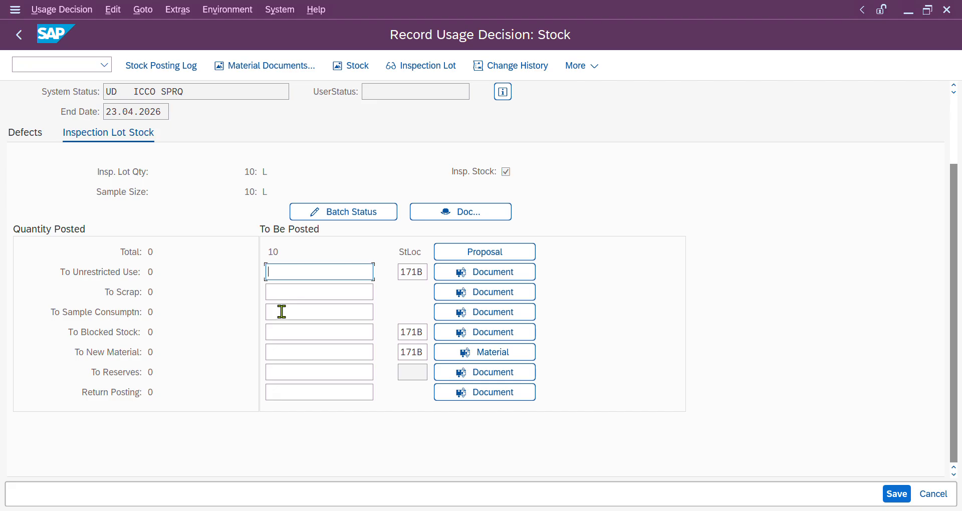
{"action": "left_click", "coordinate": [290, 334]}
{"action": "left_click", "coordinate": [307, 394]}
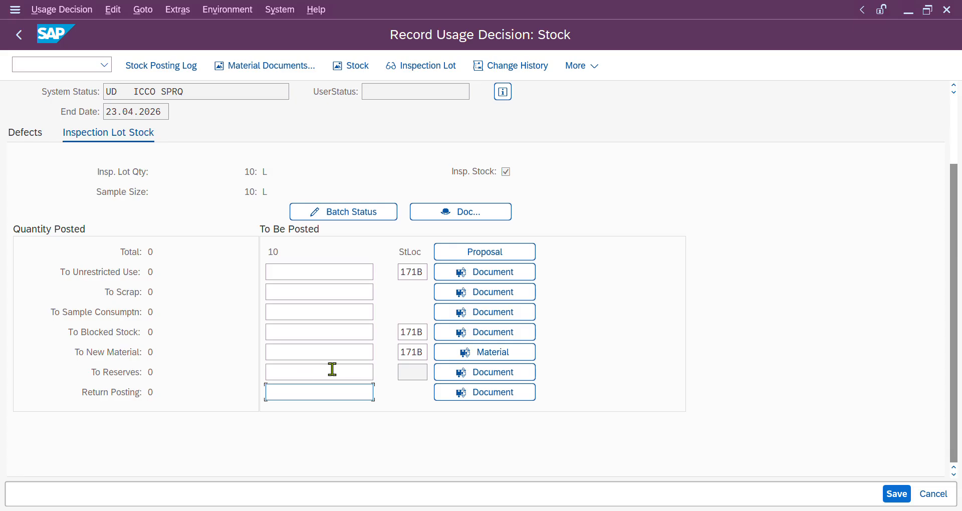
{"action": "left_click", "coordinate": [282, 272]}
{"action": "type", "text": "10"}
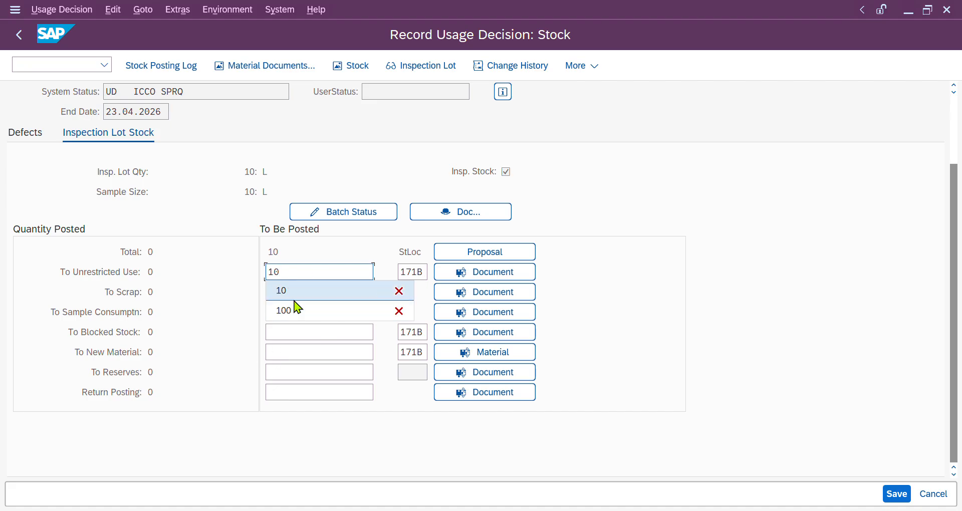
{"action": "key", "text": "Return"}
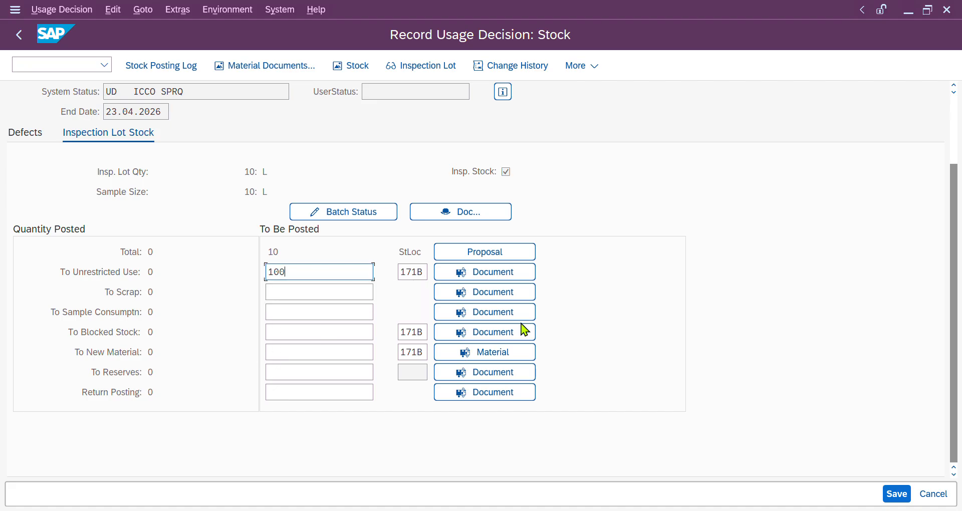
{"action": "key", "text": "Return"}
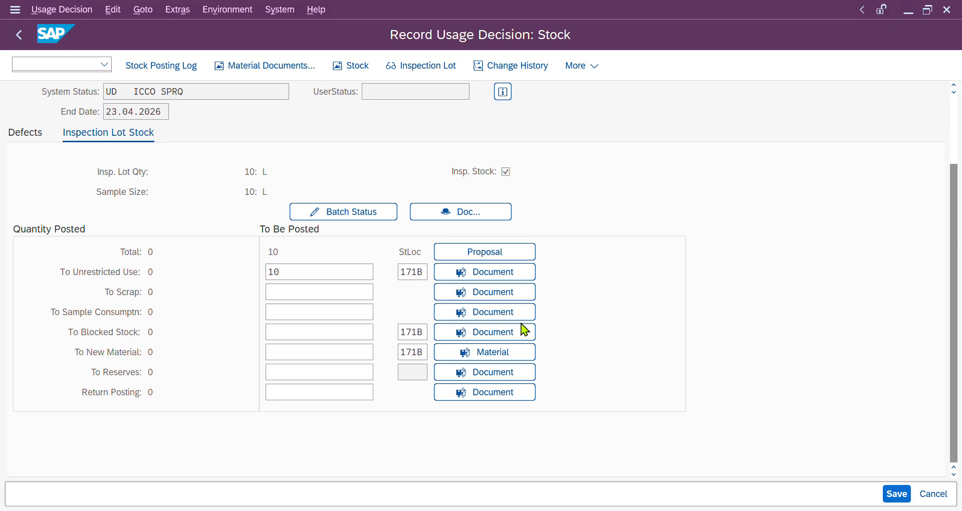
{"action": "left_click", "coordinate": [901, 497]}
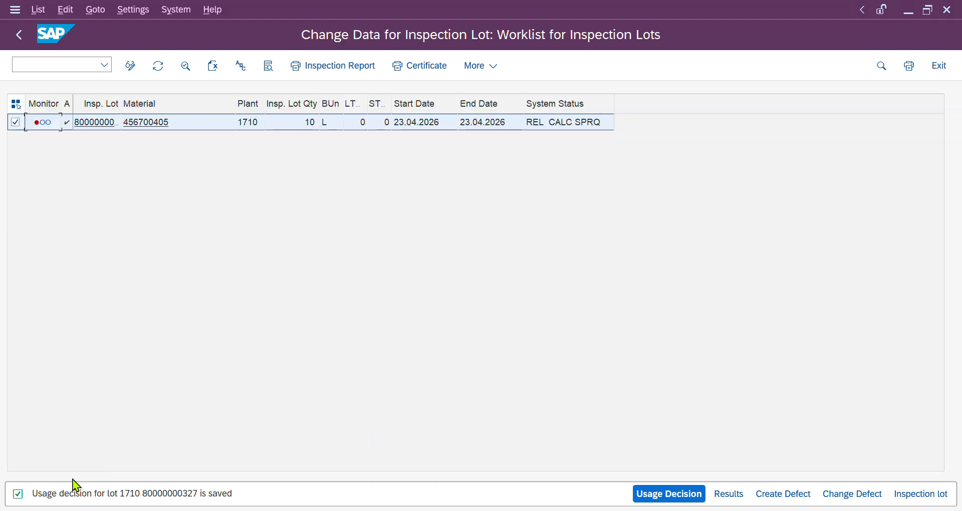
{"action": "left_click", "coordinate": [157, 67]}
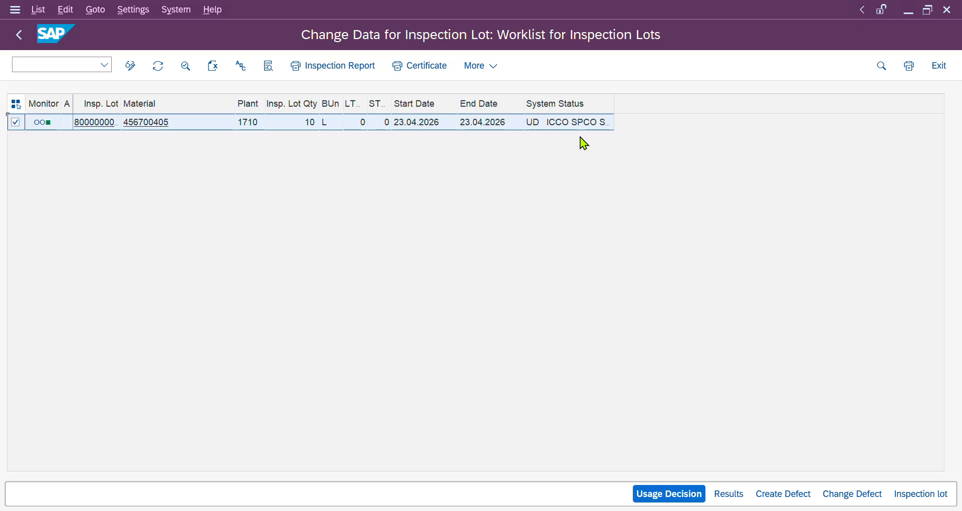
{"action": "key", "text": "alt+Tab"}
{"action": "key", "text": "alt+Tab"}
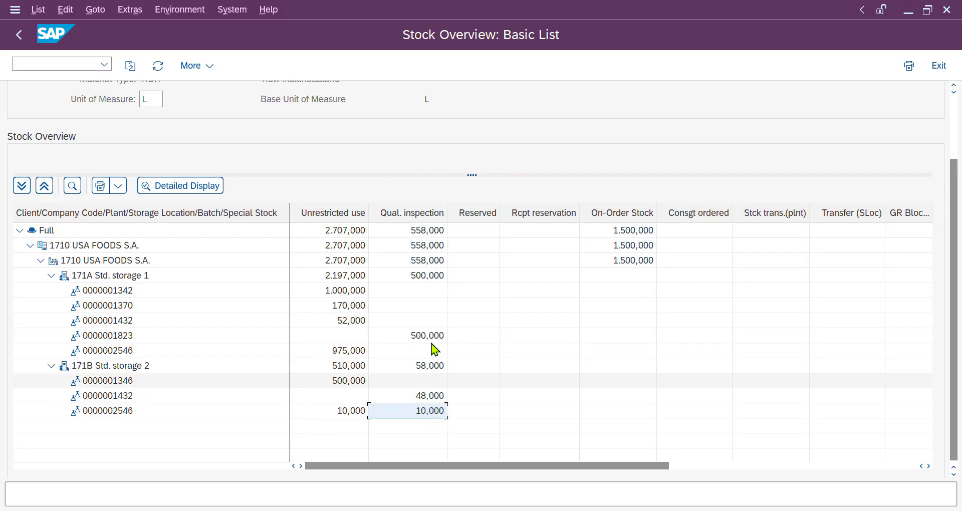
{"action": "left_click", "coordinate": [414, 216]}
{"action": "left_click", "coordinate": [430, 410]}
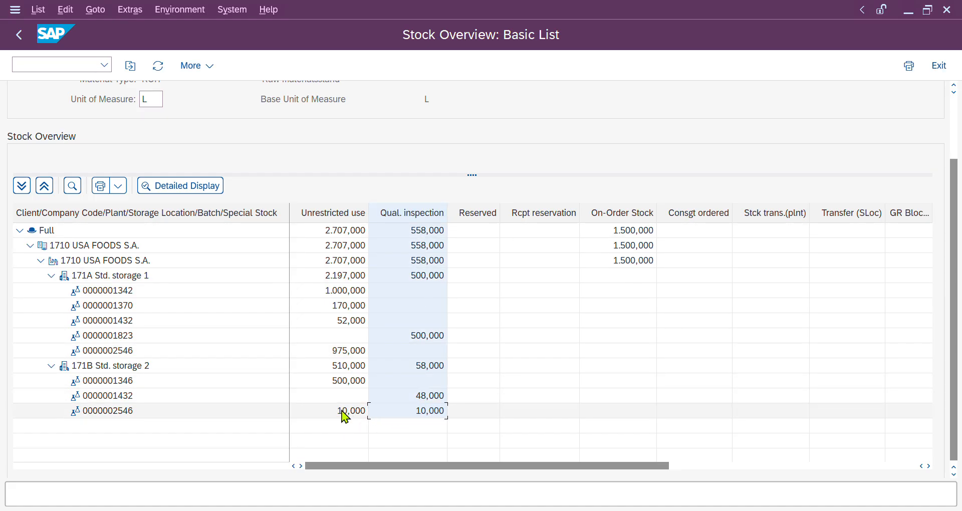
{"action": "left_click", "coordinate": [158, 66]}
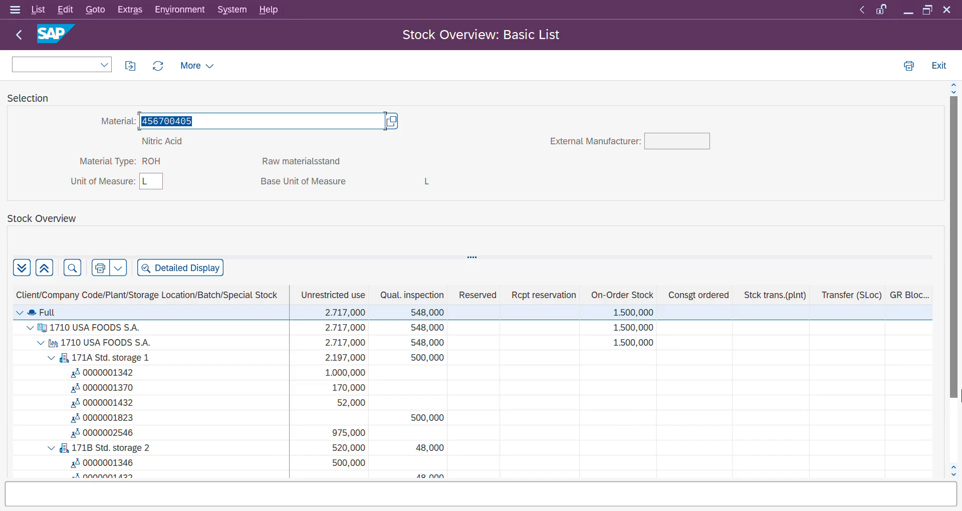
{"action": "left_click_drag", "start_coordinate": [956, 376], "coordinate": [955, 440]}
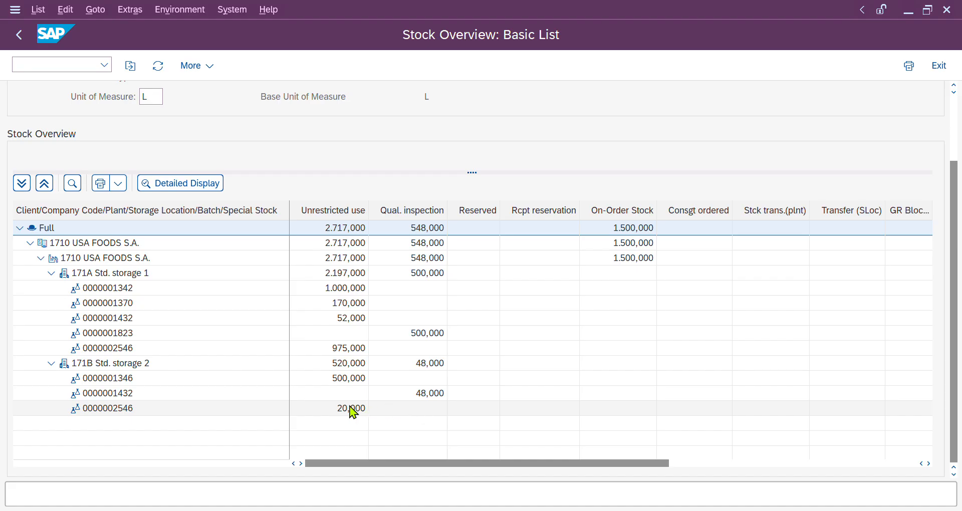
{"action": "left_click", "coordinate": [119, 410]}
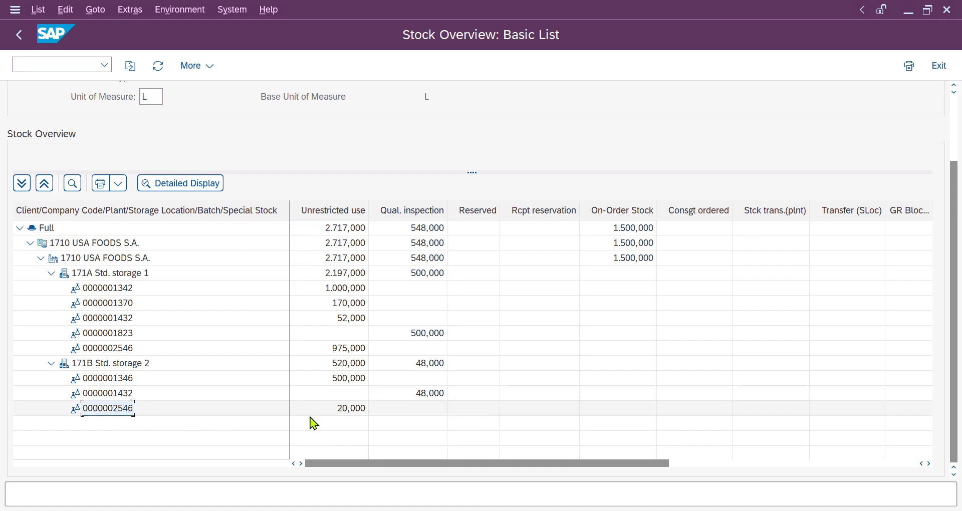
{"action": "left_click", "coordinate": [352, 409]}
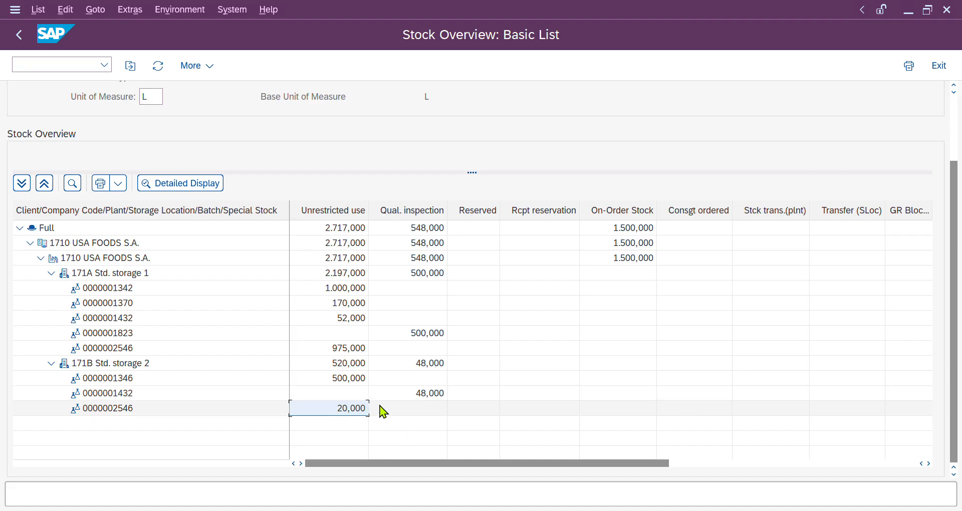
- Return to the inspection lot worklist and leave the transaction for the SAP Easy Access screen
{"action": "key", "text": "alt+Tab"}
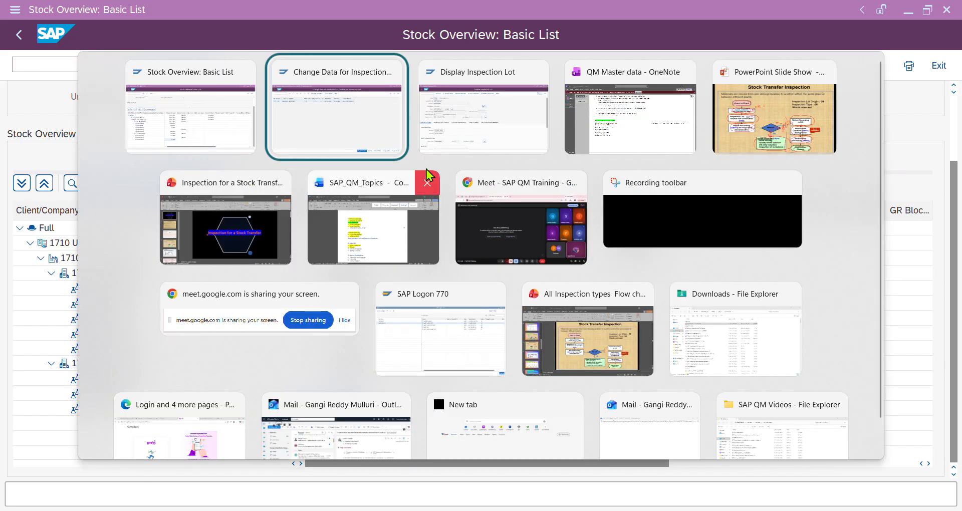
{"action": "left_click", "coordinate": [353, 121]}
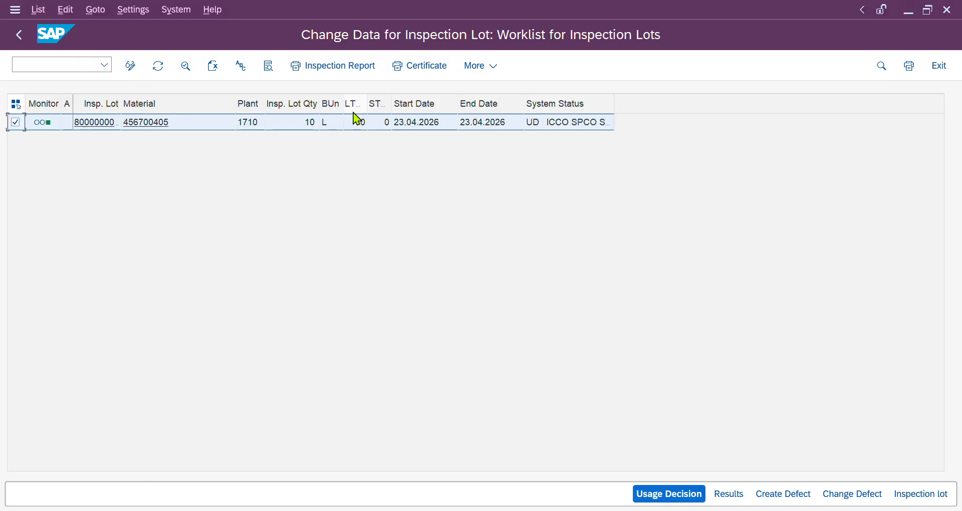
{"action": "left_click", "coordinate": [38, 9]}
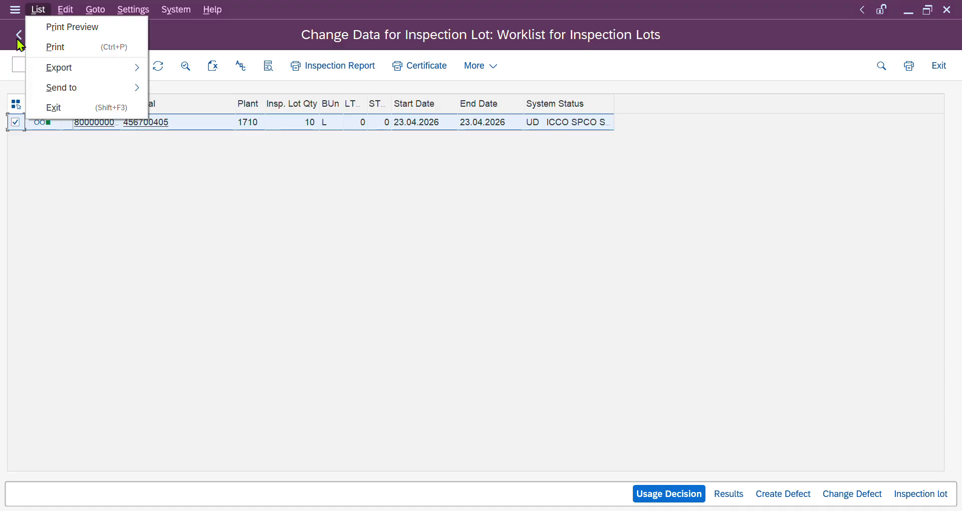
{"action": "mouse_move", "coordinate": [280, 510]}
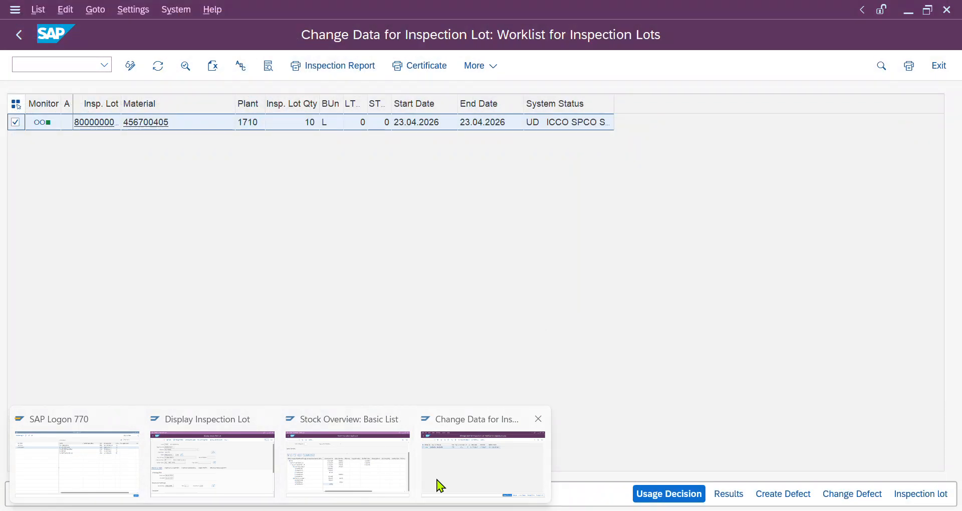
{"action": "left_click", "coordinate": [435, 482]}
{"action": "left_click", "coordinate": [18, 40]}
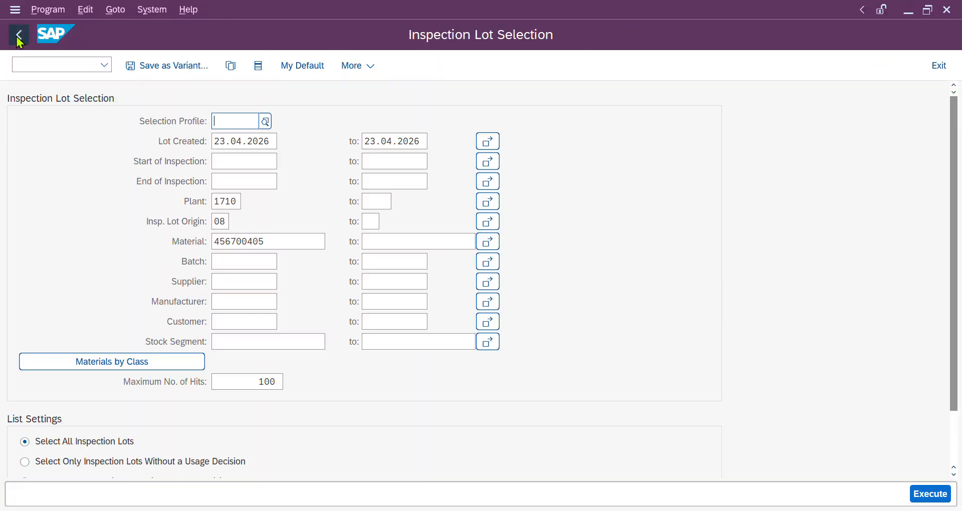
{"action": "left_click", "coordinate": [19, 39]}
{"action": "left_click", "coordinate": [38, 69]}
{"action": "type", "text": "MIG"}
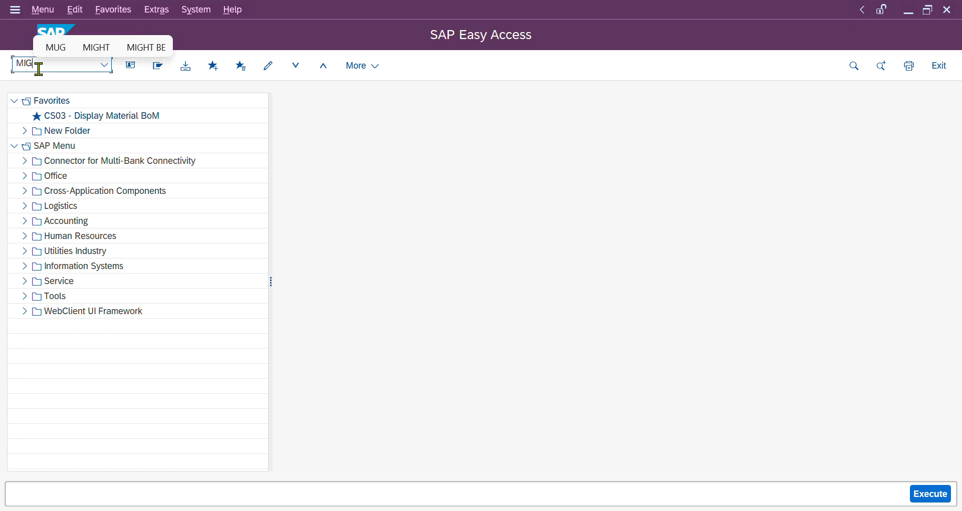
{"action": "type", "text": "0"}
{"action": "key", "text": "Return"}
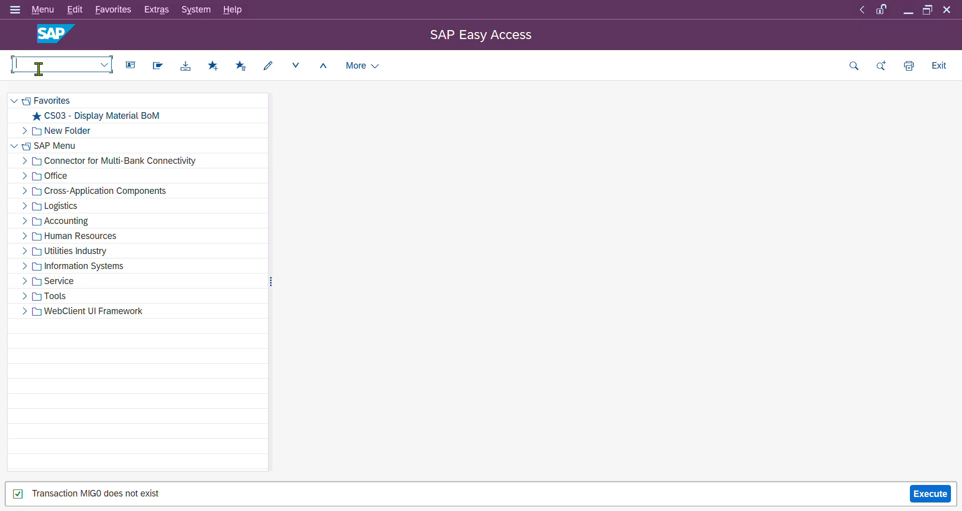
{"action": "key", "text": "BackSpace"}
{"action": "key", "text": "BackSpace"}
- Start transaction MM02 and close the organizational levels dialog for material 456700405 to return to the initial screen
{"action": "type", "text": "MM02"}
{"action": "key", "text": "Return"}
{"action": "key", "text": "Return"}
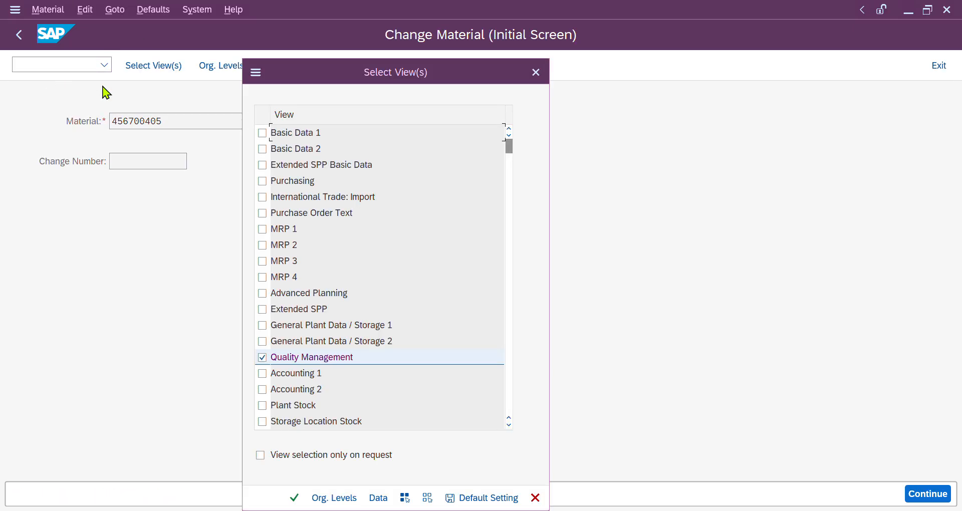
{"action": "key", "text": "Return"}
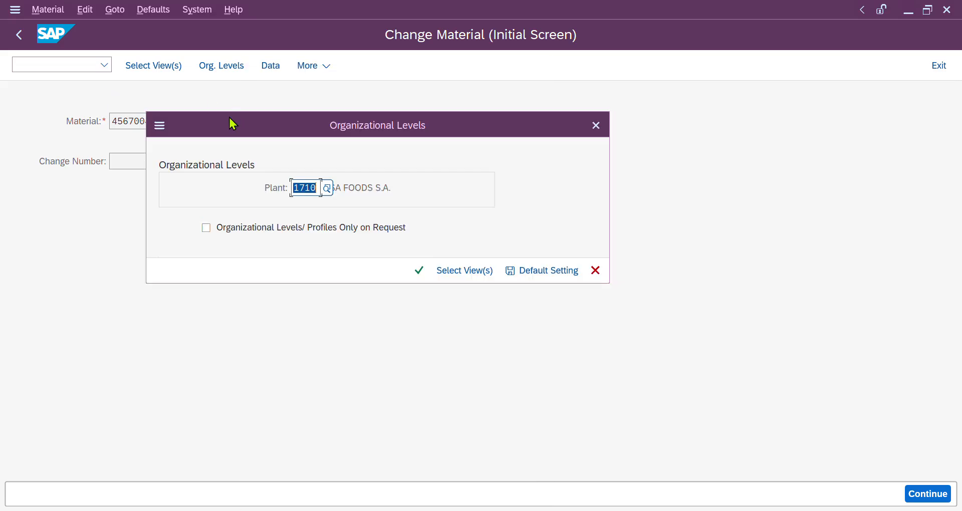
{"action": "left_click", "coordinate": [595, 125]}
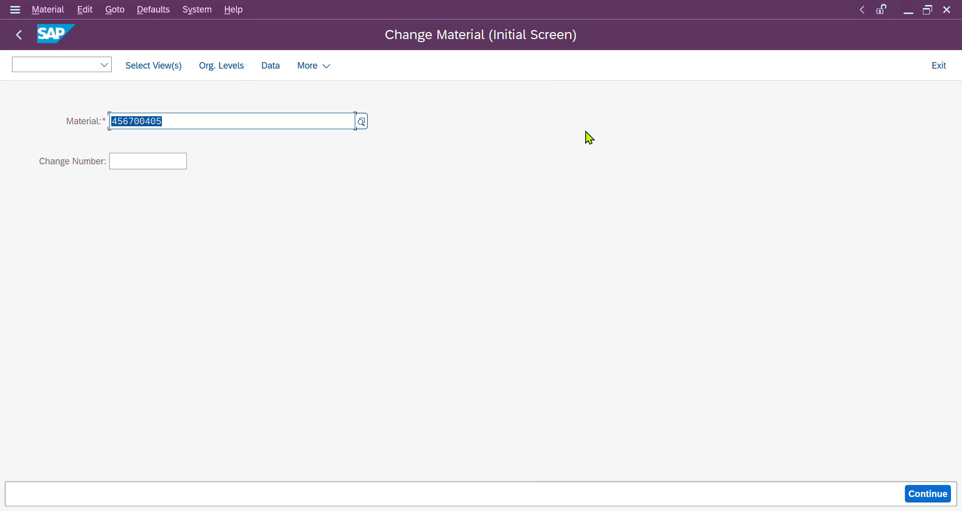
{"action": "left_click", "coordinate": [166, 125]}
{"action": "left_click_drag", "start_coordinate": [165, 125], "coordinate": [97, 125]}
{"action": "key", "text": "BackSpace"}
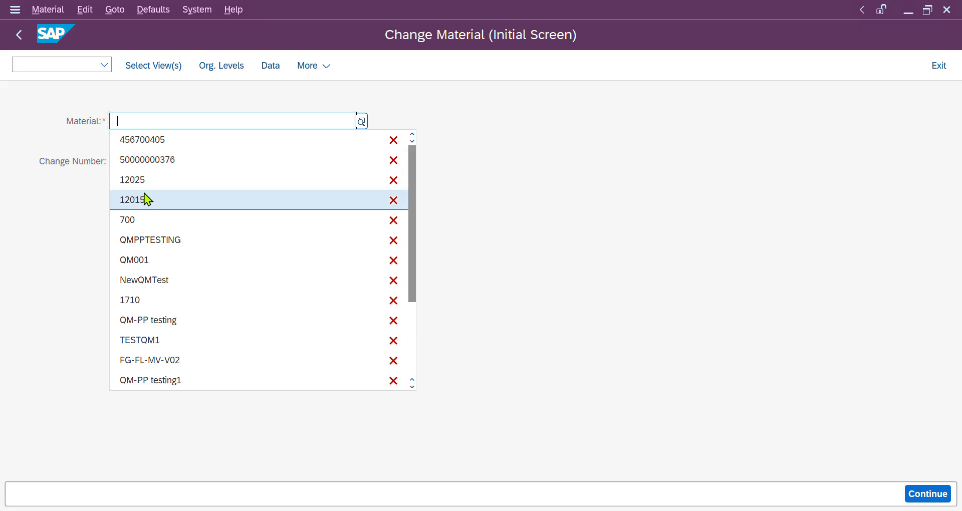
{"action": "left_click", "coordinate": [145, 140]}
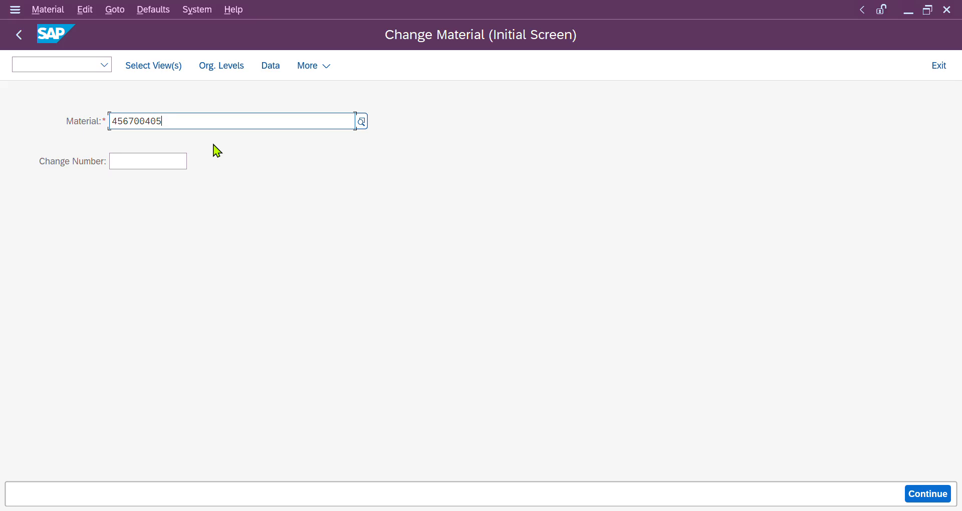
- Look up the 303 transfer material in the OneNote notes, enter material 114 in SAP, and open its Quality management view
{"action": "key", "text": "BackSpace"}
{"action": "key", "text": "BackSpace"}
{"action": "key", "text": "BackSpace"}
{"action": "key", "text": "BackSpace"}
{"action": "key", "text": "BackSpace"}
{"action": "key", "text": "BackSpace"}
{"action": "key", "text": "BackSpace"}
{"action": "key", "text": "BackSpace"}
{"action": "key", "text": "BackSpace"}
{"action": "key", "text": "alt+Tab"}
{"action": "key", "text": "alt+Tab"}
{"action": "key", "text": "alt+Tab"}
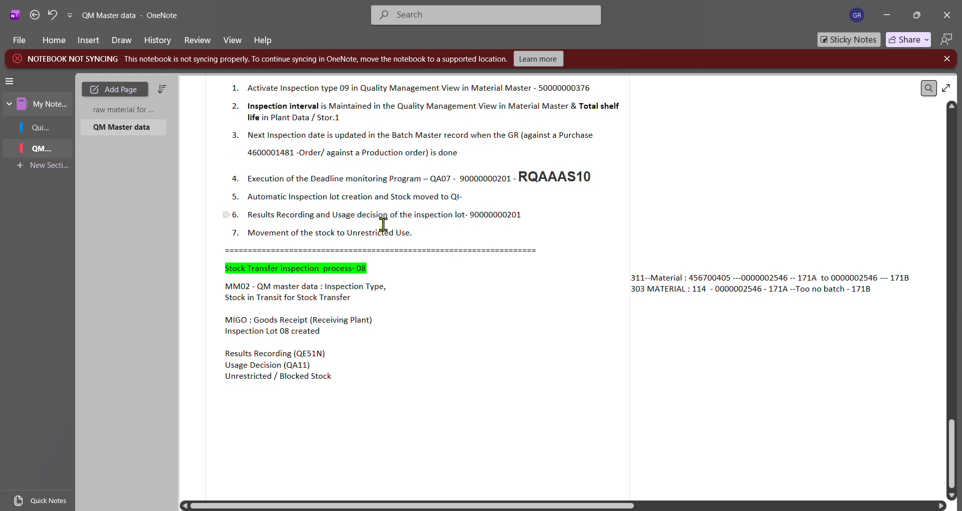
{"action": "key", "text": "alt+Tab"}
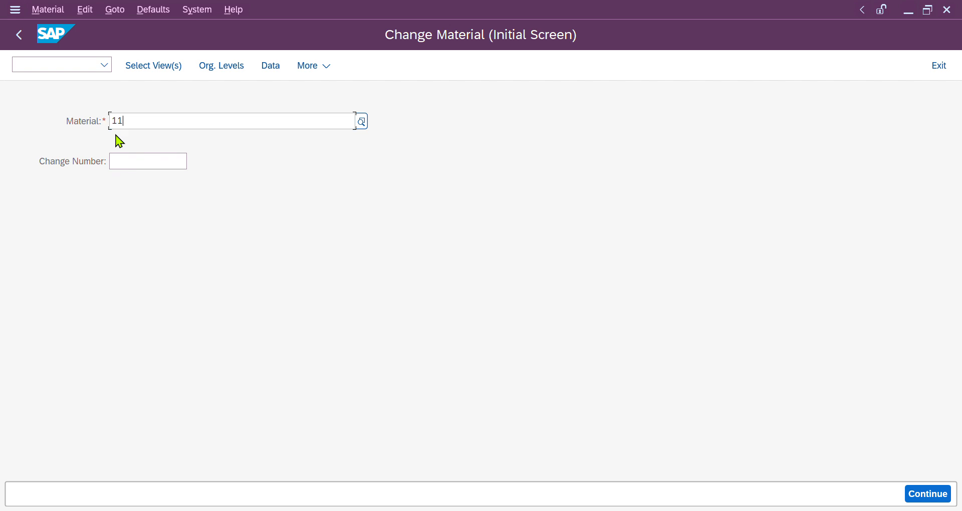
{"action": "key", "text": "Return"}
{"action": "key", "text": "Return"}
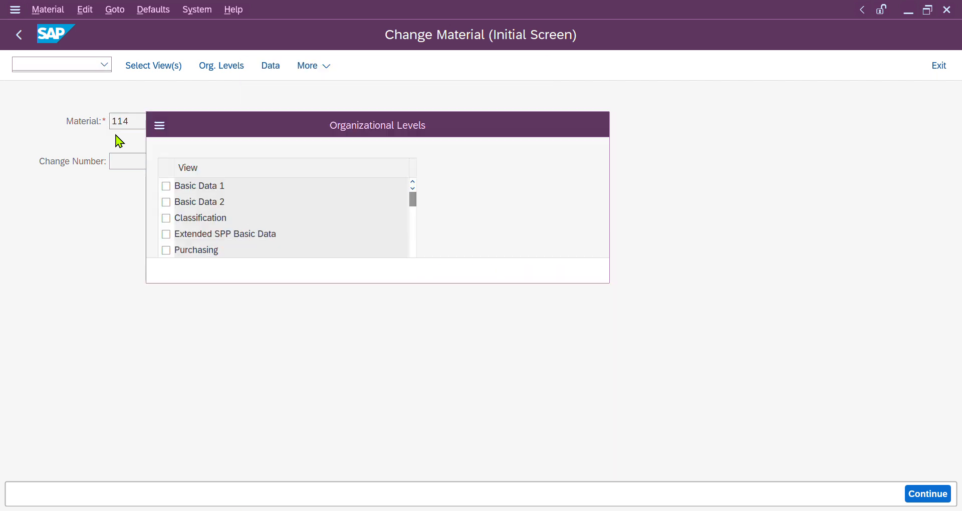
{"action": "key", "text": "Return"}
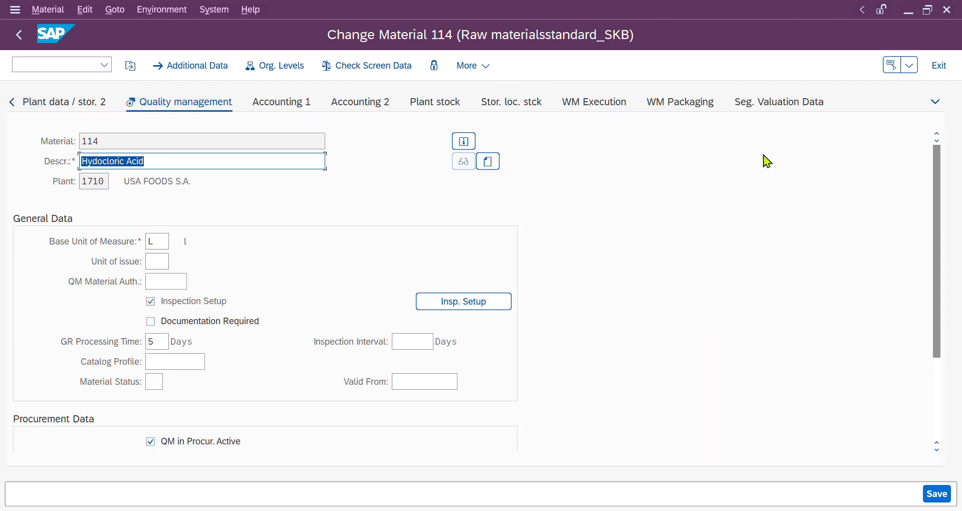
- Open the inspection setup of material 114, examine the settings of inspection type 08, and return to the Quality management view
{"action": "left_click", "coordinate": [462, 303]}
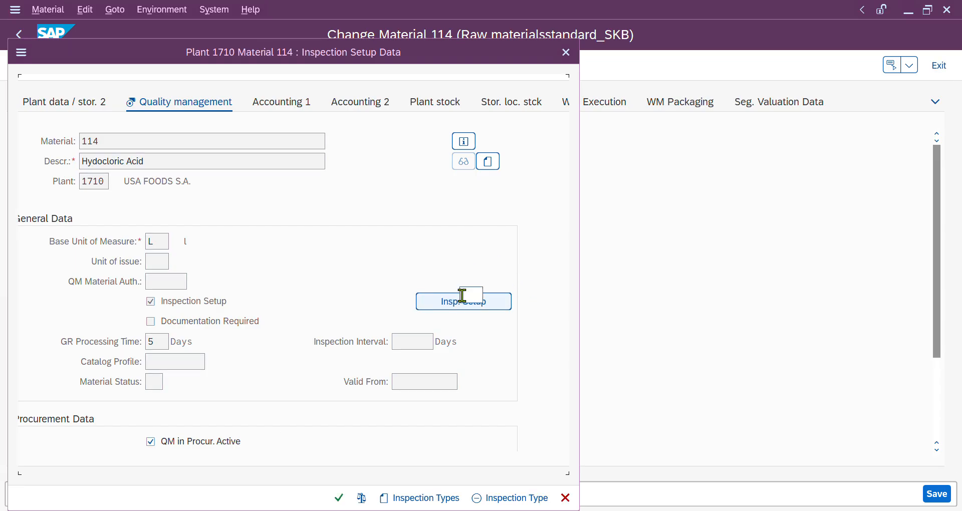
{"action": "left_click", "coordinate": [65, 181]}
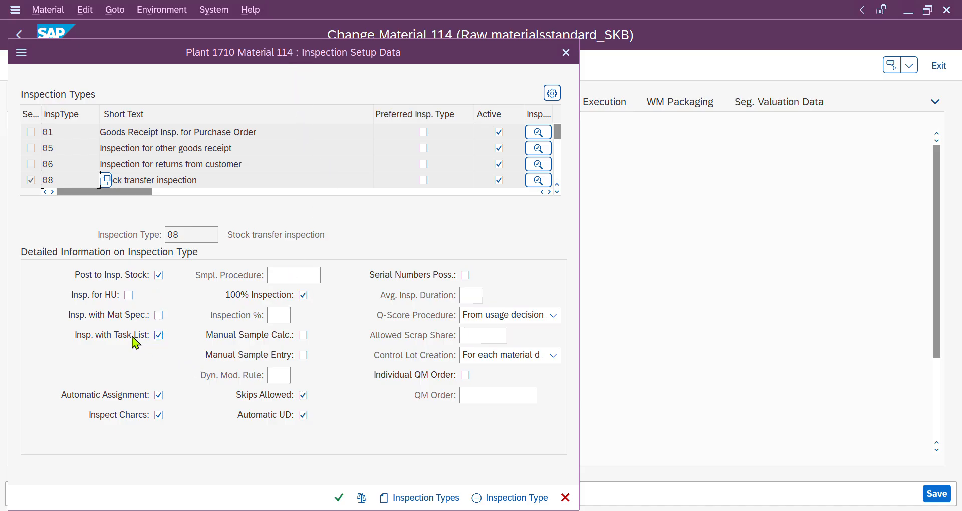
{"action": "left_click_drag", "start_coordinate": [191, 234], "coordinate": [167, 234]}
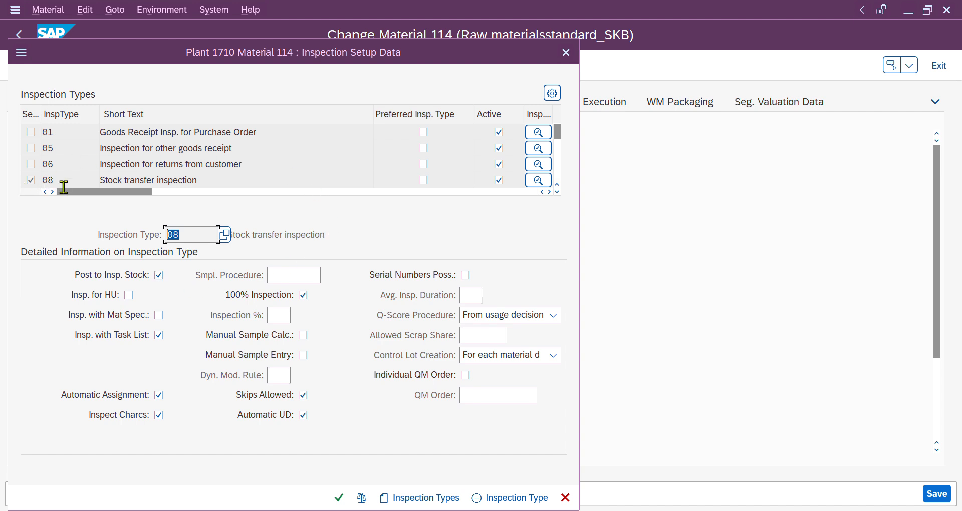
{"action": "left_click", "coordinate": [338, 497]}
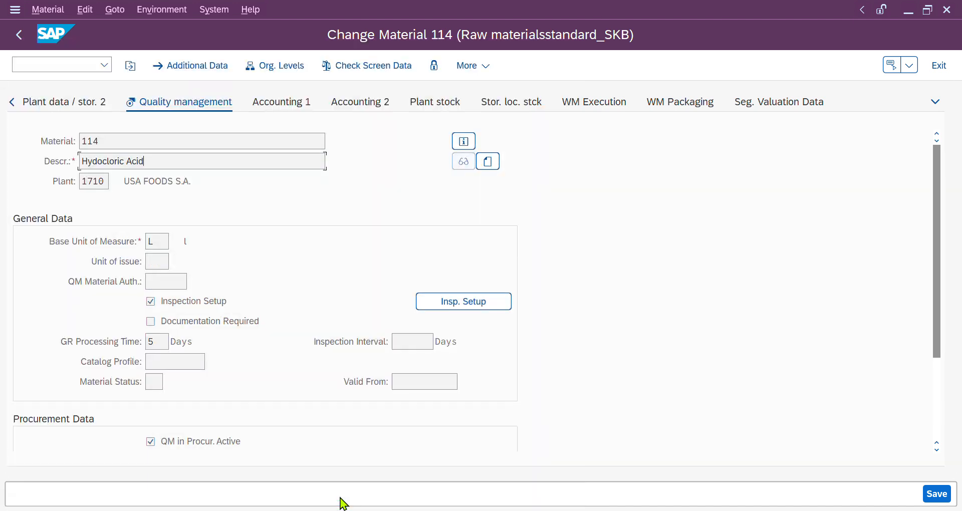
{"action": "left_click", "coordinate": [100, 142]}
{"action": "left_click_drag", "start_coordinate": [100, 142], "coordinate": [41, 149]}
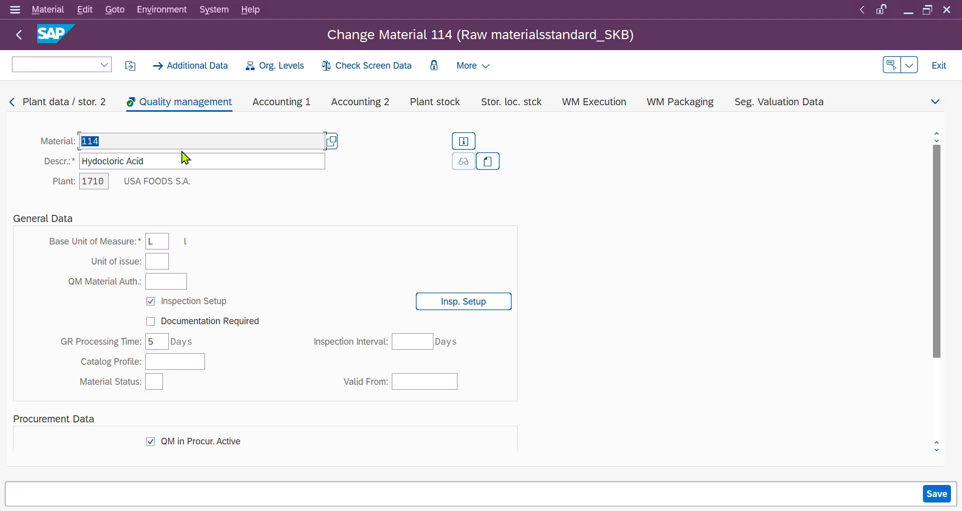
- Leave the material change by starting transaction MIGO, and open the choice of goods movement actions
{"action": "left_click", "coordinate": [39, 65]}
{"action": "type", "text": "/NM"}
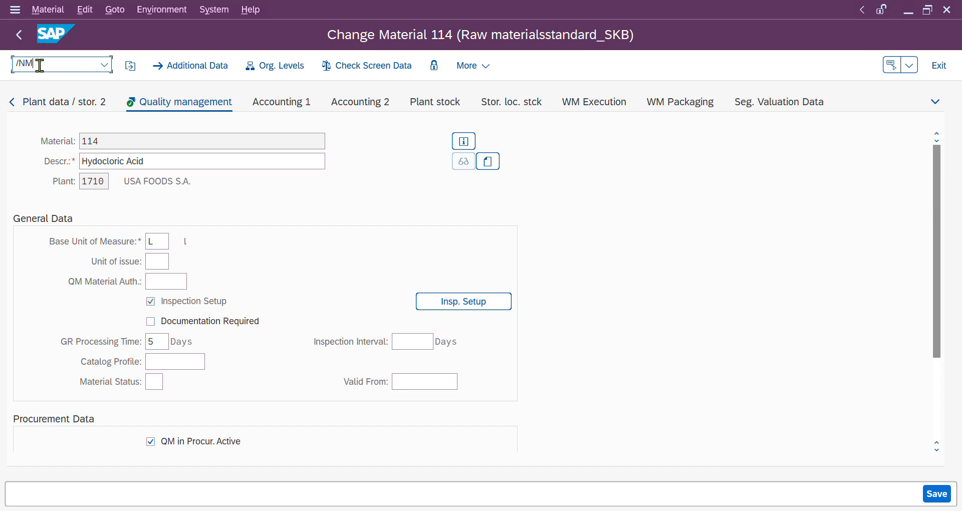
{"action": "type", "text": "MGO"}
{"action": "key", "text": "Return"}
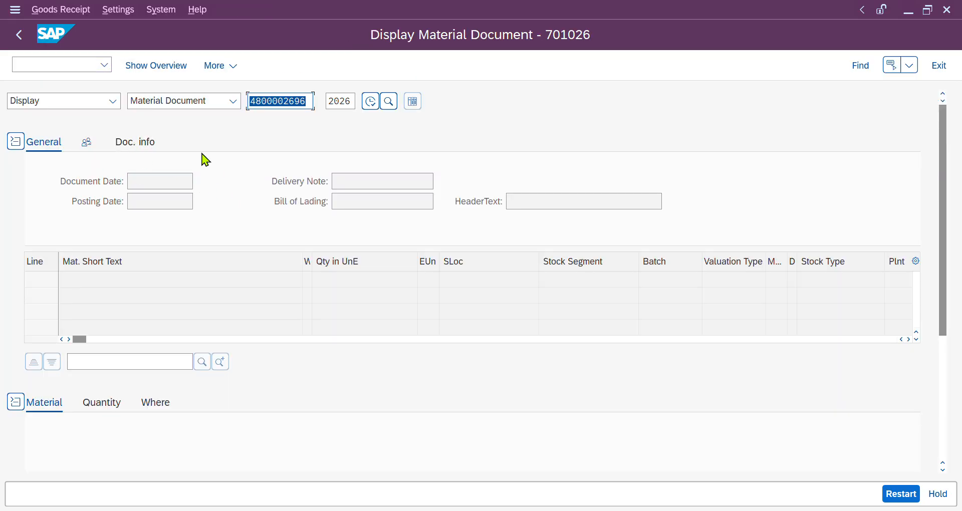
{"action": "left_click", "coordinate": [113, 101]}
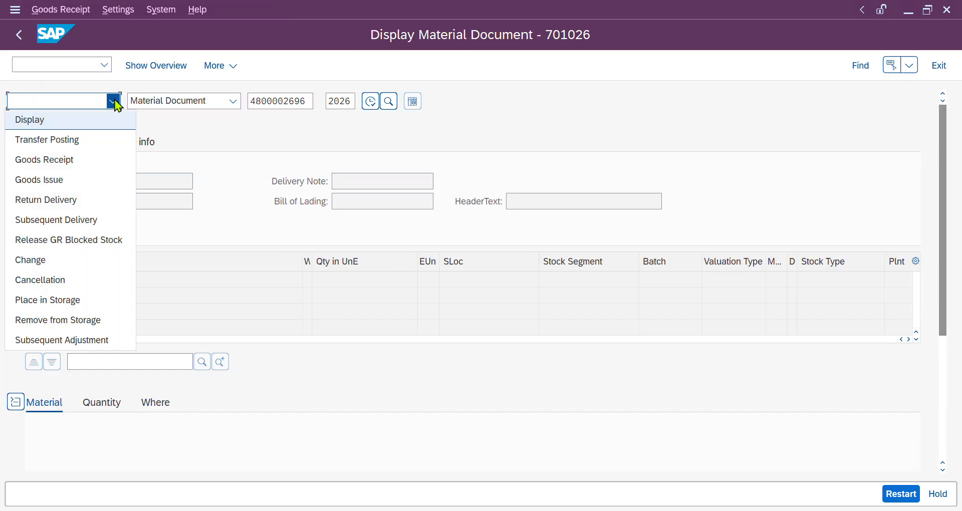
- Start a transfer posting and select movement type 303, plant to plant - remove from storage
{"action": "left_click", "coordinate": [57, 139]}
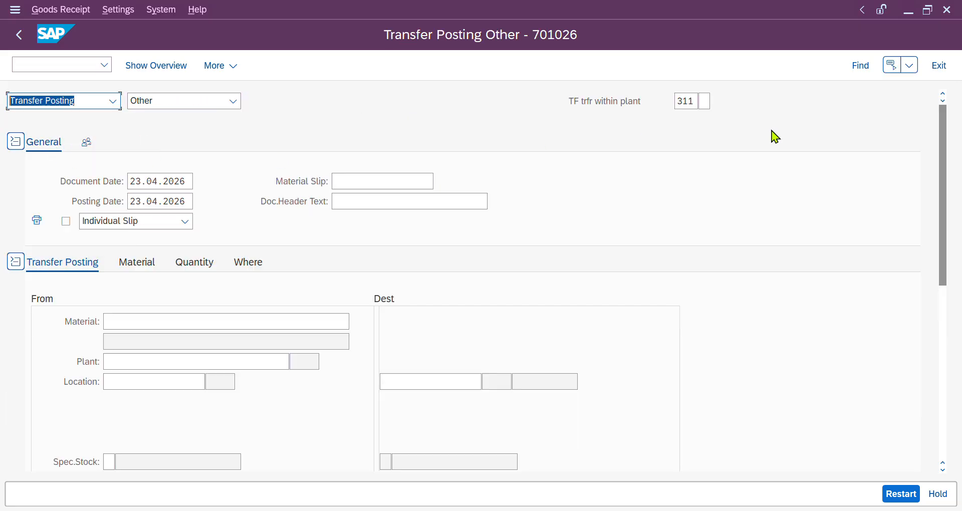
{"action": "left_click", "coordinate": [694, 102]}
{"action": "left_click", "coordinate": [705, 101]}
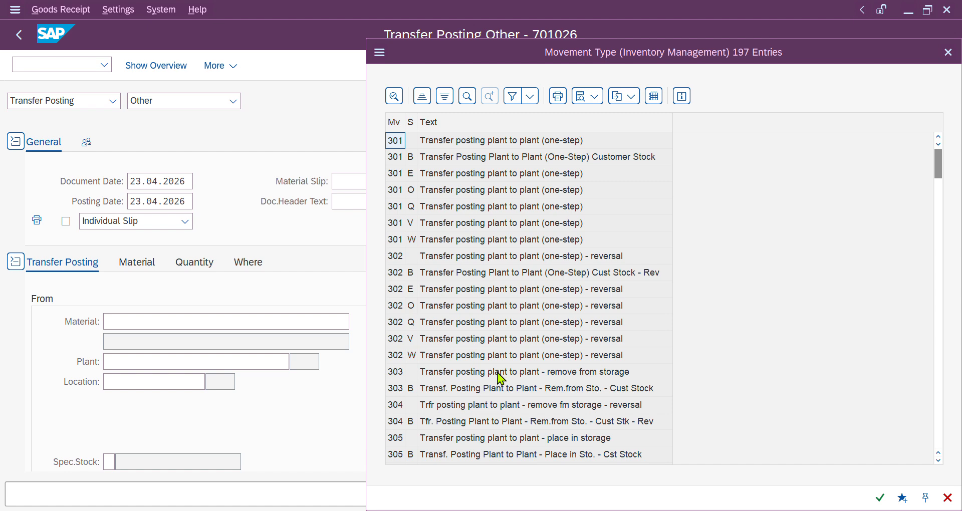
{"action": "scroll", "coordinate": [498, 373], "scroll_direction": "down", "scroll_amount": 1}
{"action": "key", "text": "alt+Tab"}
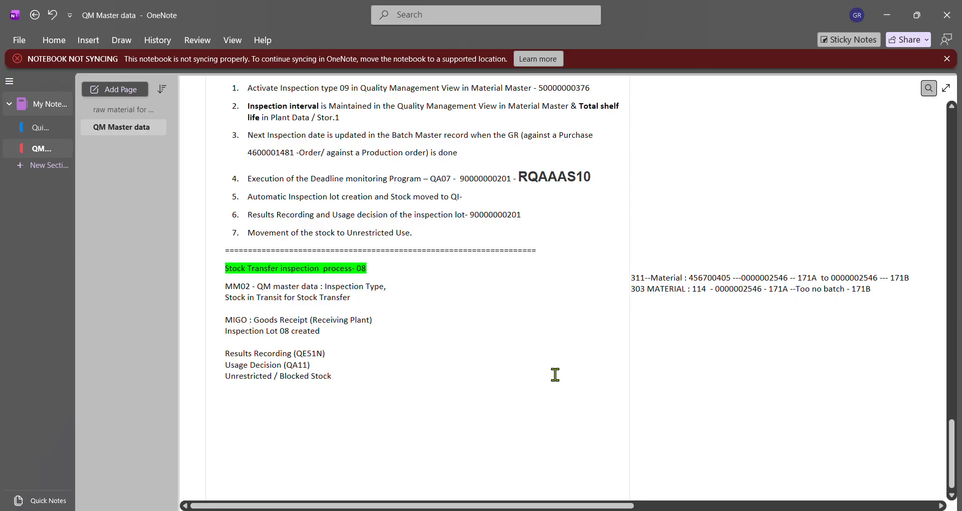
{"action": "key", "text": "alt+Tab"}
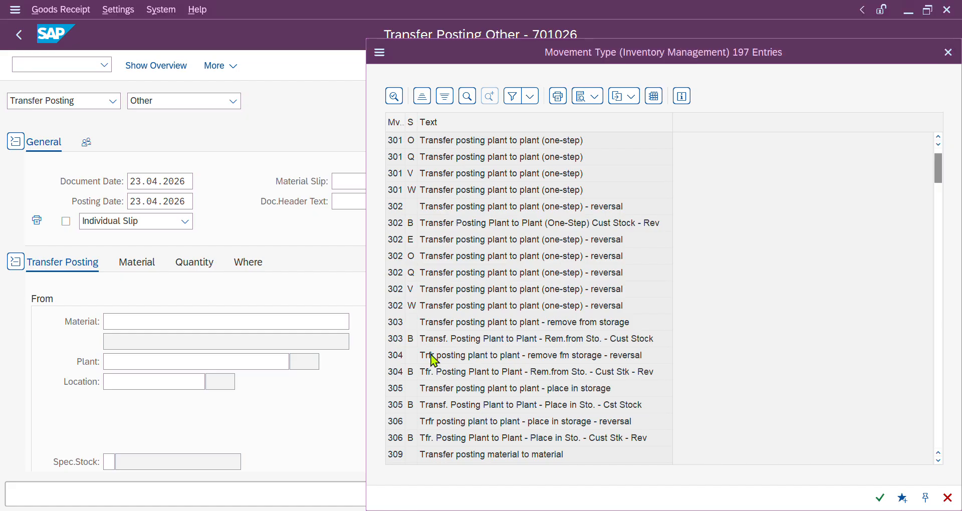
{"action": "left_click", "coordinate": [437, 324]}
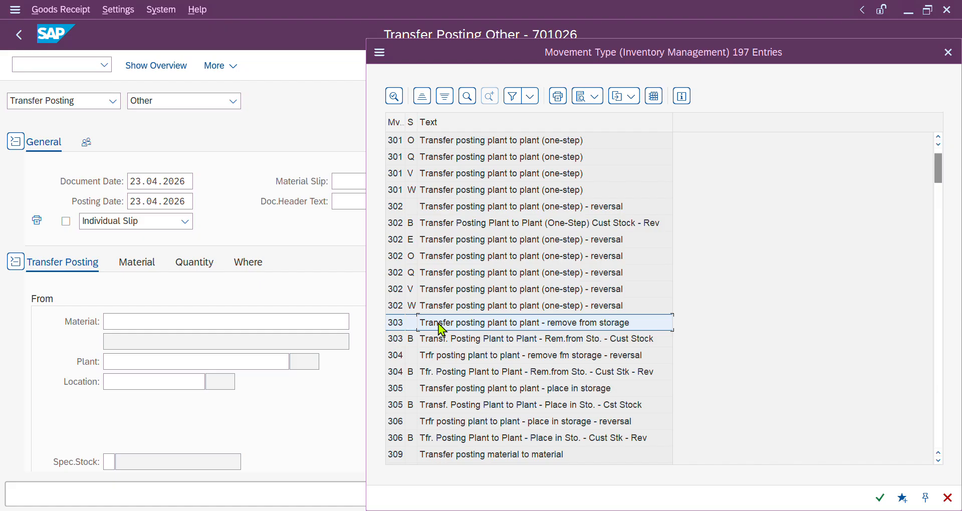
{"action": "double_click", "coordinate": [438, 324]}
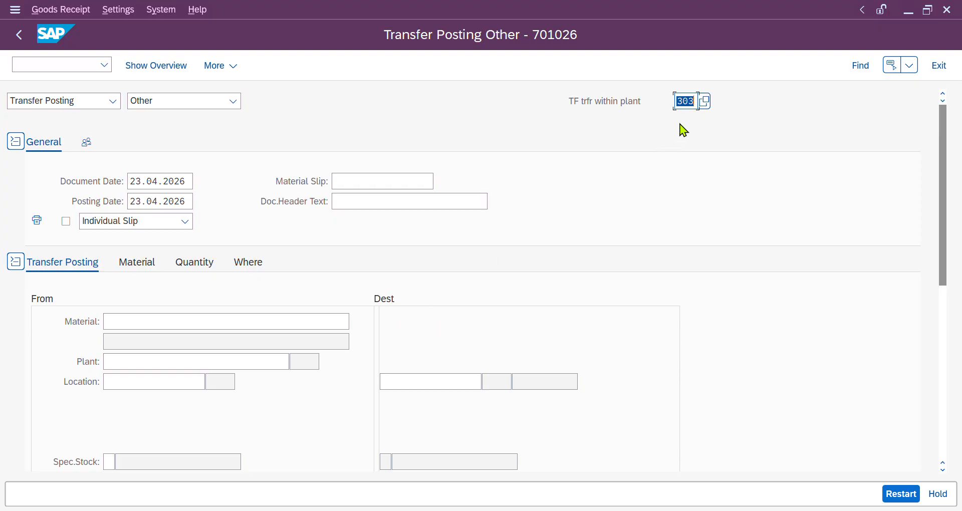
- Enter material 456700405, plant 1710 and storage location 171A as the source of the 303 posting
{"action": "scroll", "coordinate": [328, 274], "scroll_direction": "down", "scroll_amount": 1}
{"action": "left_click", "coordinate": [138, 260]}
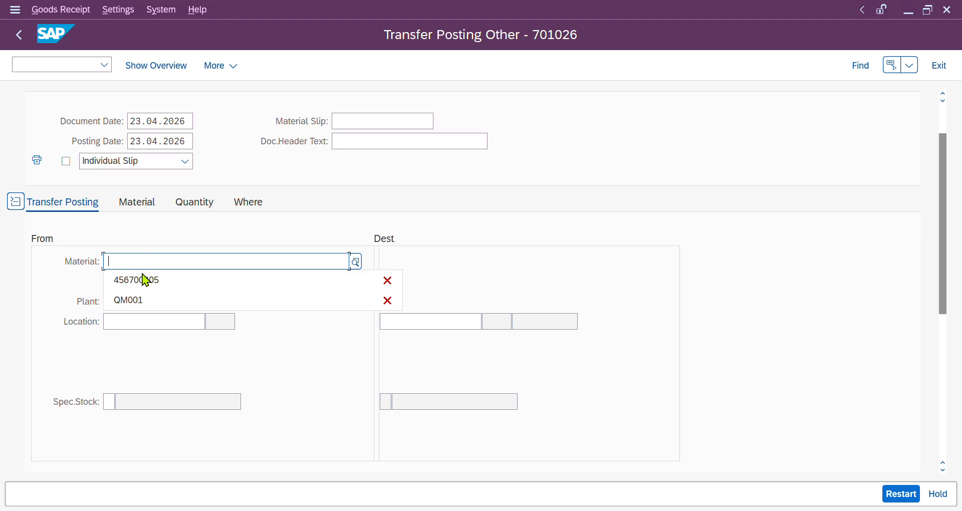
{"action": "left_click", "coordinate": [144, 278]}
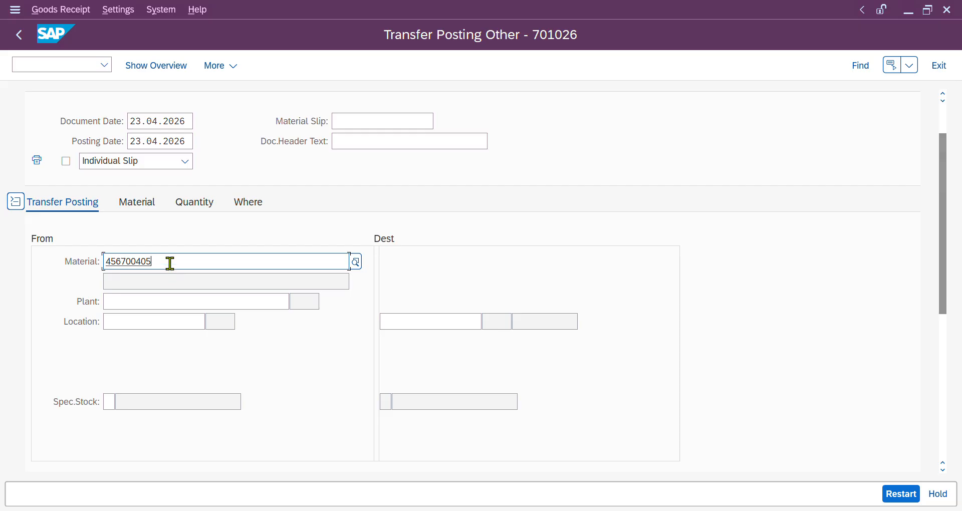
{"action": "left_click_drag", "start_coordinate": [169, 263], "coordinate": [95, 262]}
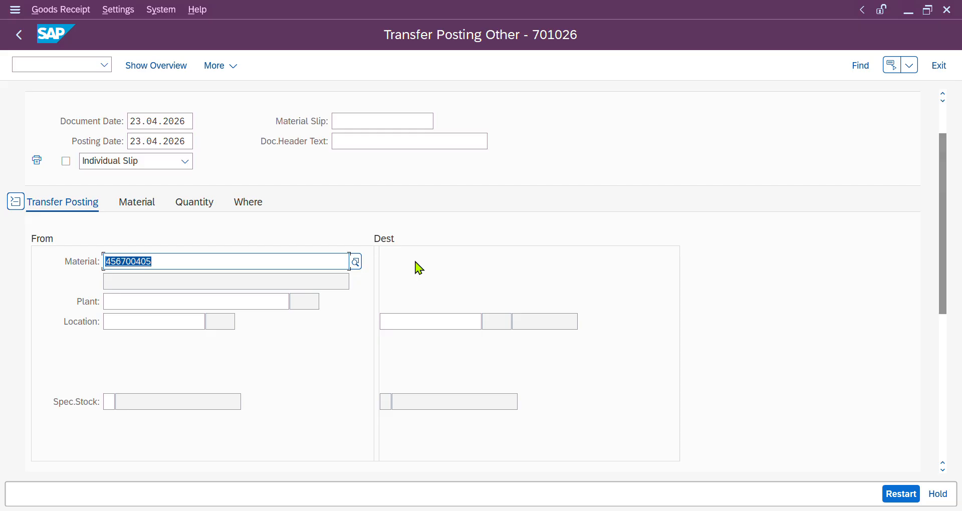
{"action": "left_click", "coordinate": [142, 301]}
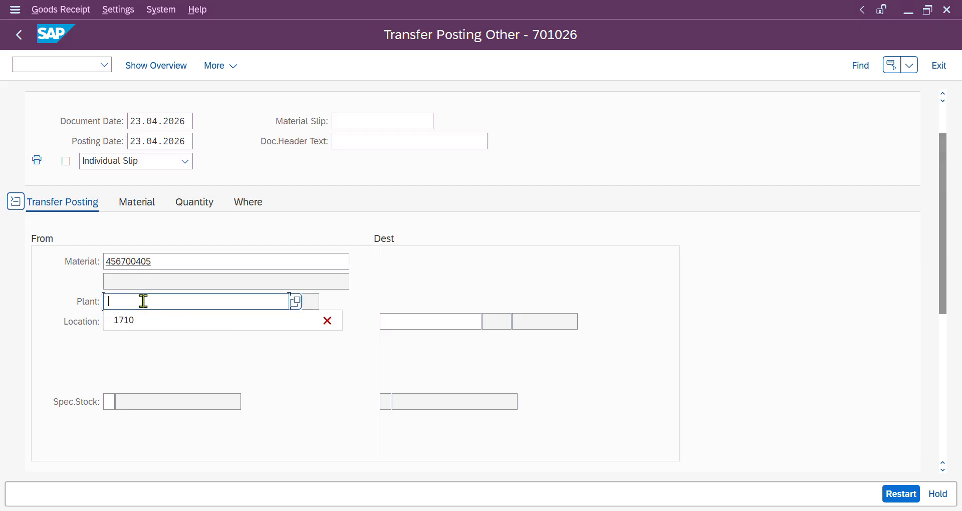
{"action": "left_click", "coordinate": [143, 319]}
{"action": "left_click", "coordinate": [143, 320]}
{"action": "left_click", "coordinate": [147, 341]}
{"action": "key", "text": "Return"}
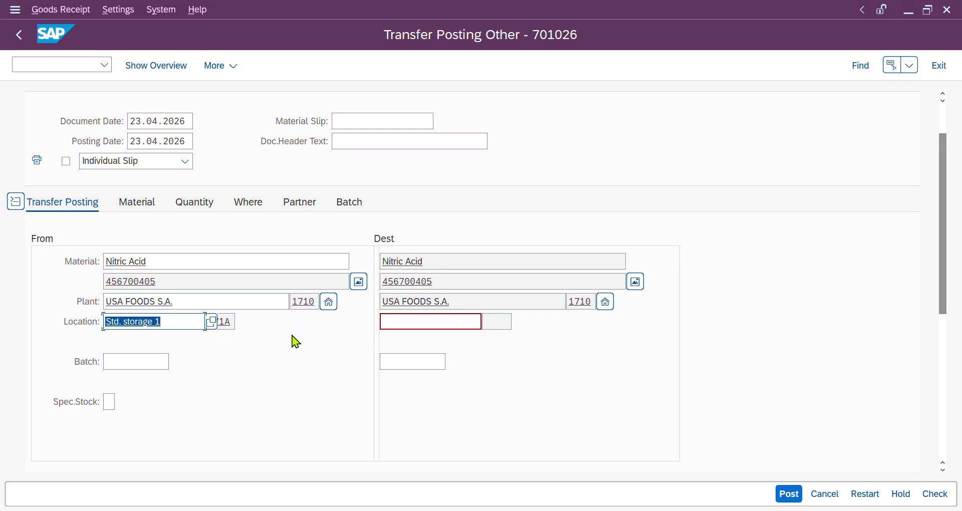
- Change the movement type to 309, transfer posting material to material
{"action": "scroll", "coordinate": [459, 321], "scroll_direction": "up", "scroll_amount": 2}
{"action": "left_click", "coordinate": [695, 107]}
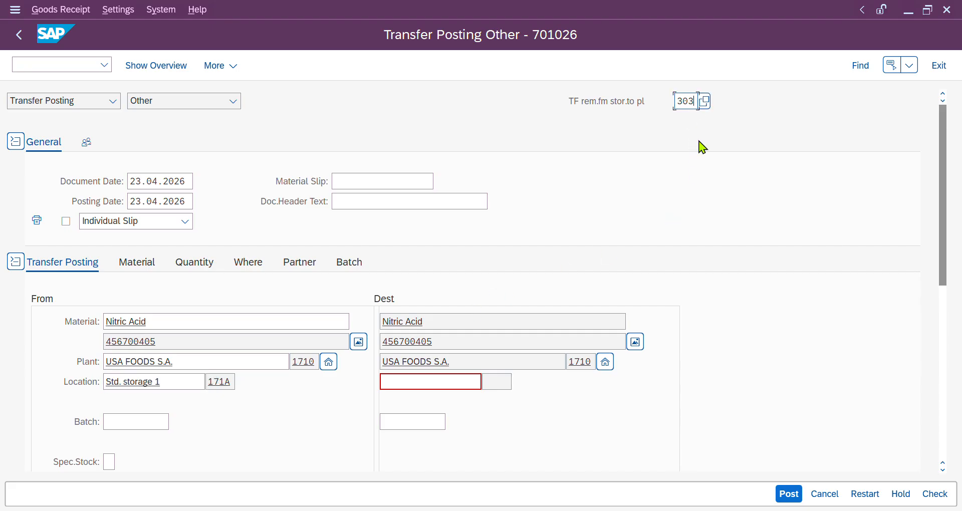
{"action": "key", "text": "BackSpace"}
{"action": "type", "text": "9"}
{"action": "key", "text": "Return"}
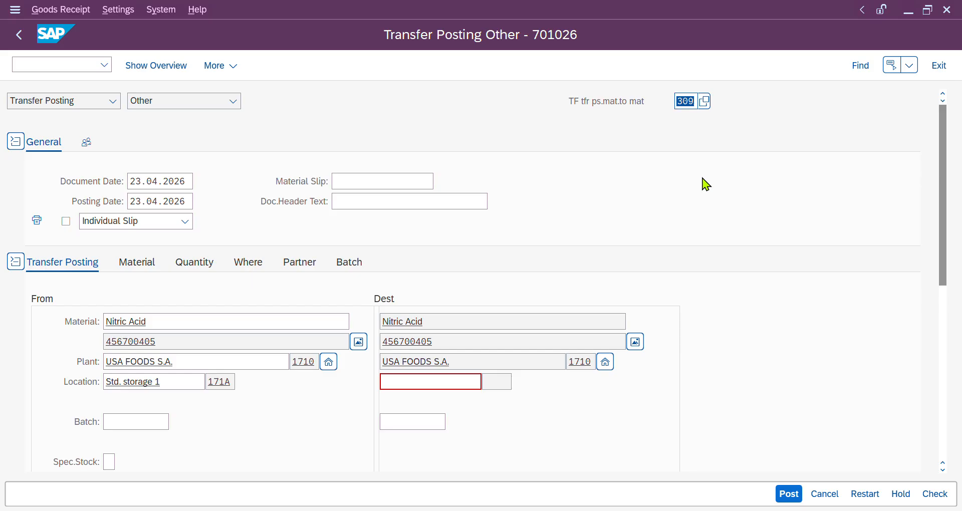
- Leave the current posting without saving and restart transaction MIGO for a fresh transfer posting
{"action": "left_click", "coordinate": [136, 266]}
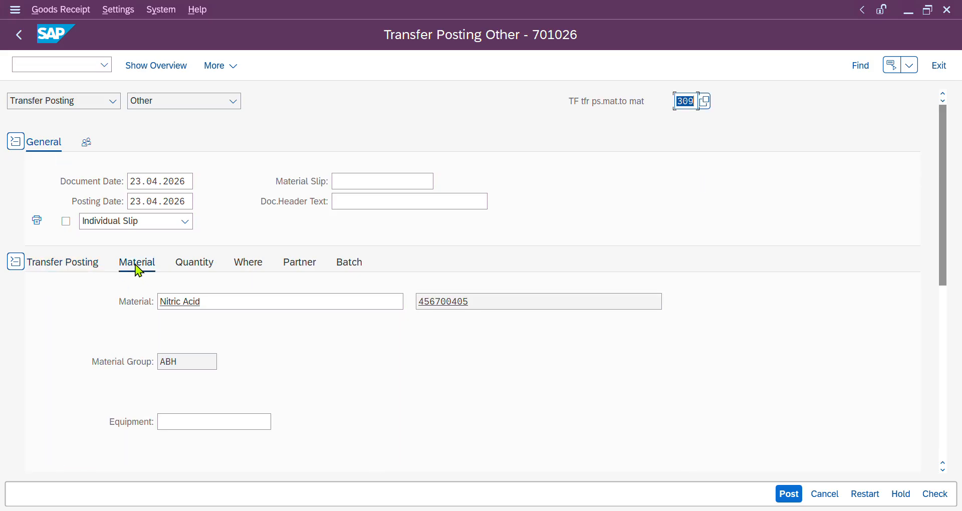
{"action": "left_click", "coordinate": [19, 34]}
{"action": "left_click", "coordinate": [308, 310]}
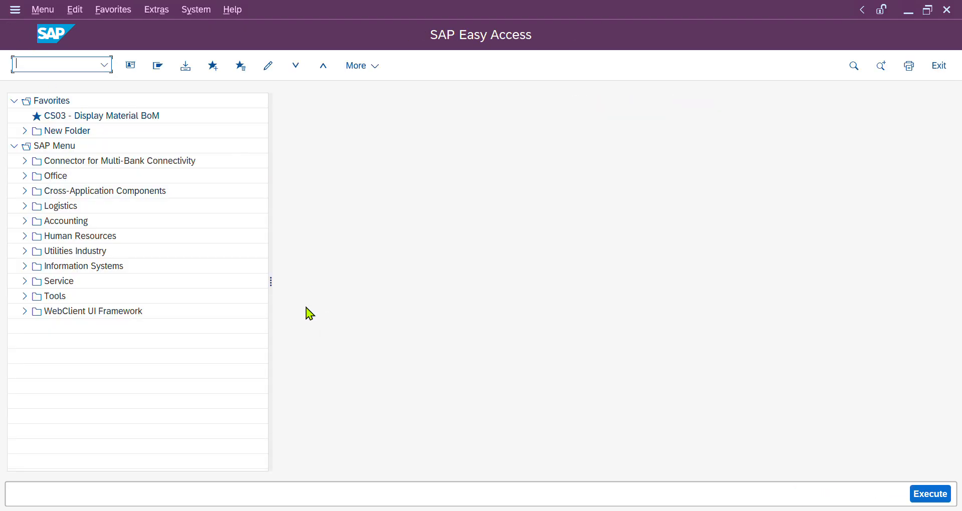
{"action": "type", "text": "MIGO"}
{"action": "key", "text": "Return"}
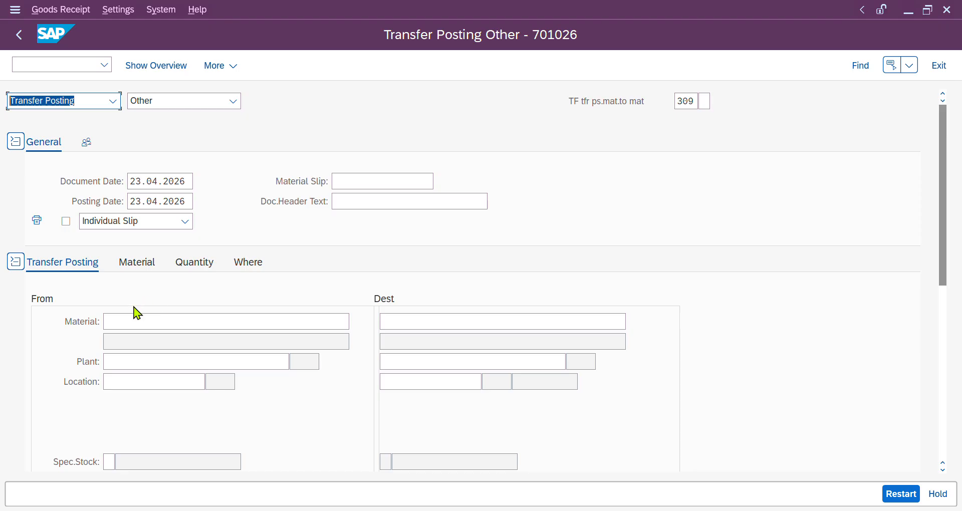
- Enter material 456700405, plant 1710 and storage location 171A as the source of the 309 posting
{"action": "left_click", "coordinate": [131, 324]}
{"action": "type", "text": "456700405"}
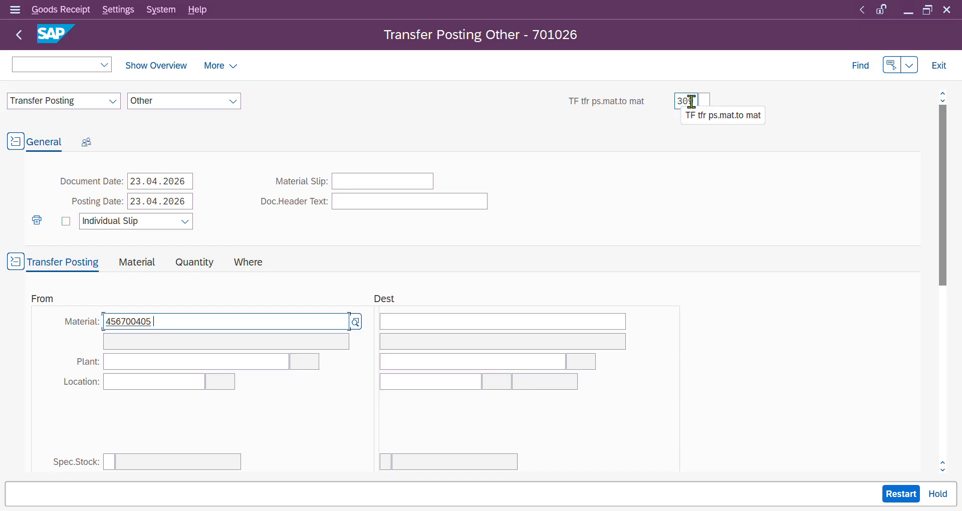
{"action": "left_click", "coordinate": [123, 363]}
{"action": "left_click", "coordinate": [130, 378]}
{"action": "left_click", "coordinate": [128, 383]}
{"action": "left_click", "coordinate": [133, 399]}
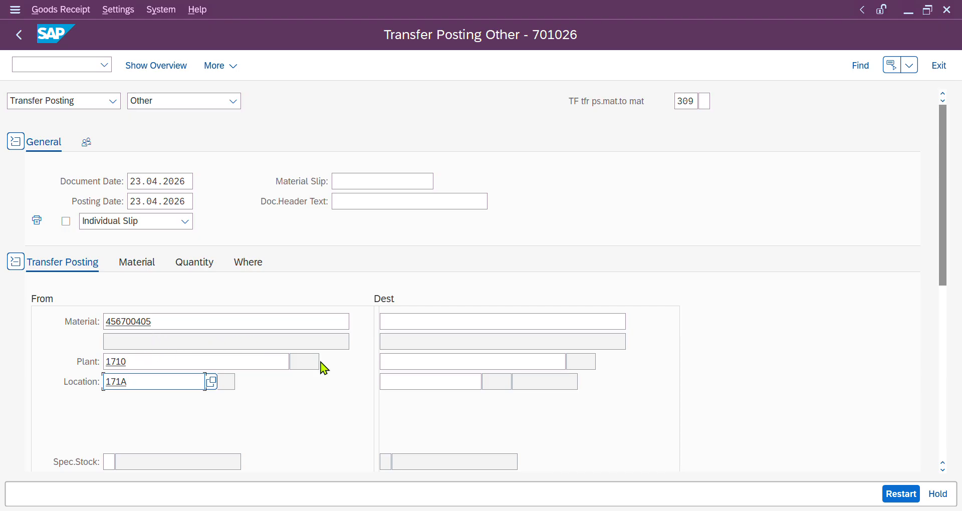
{"action": "key", "text": "Return"}
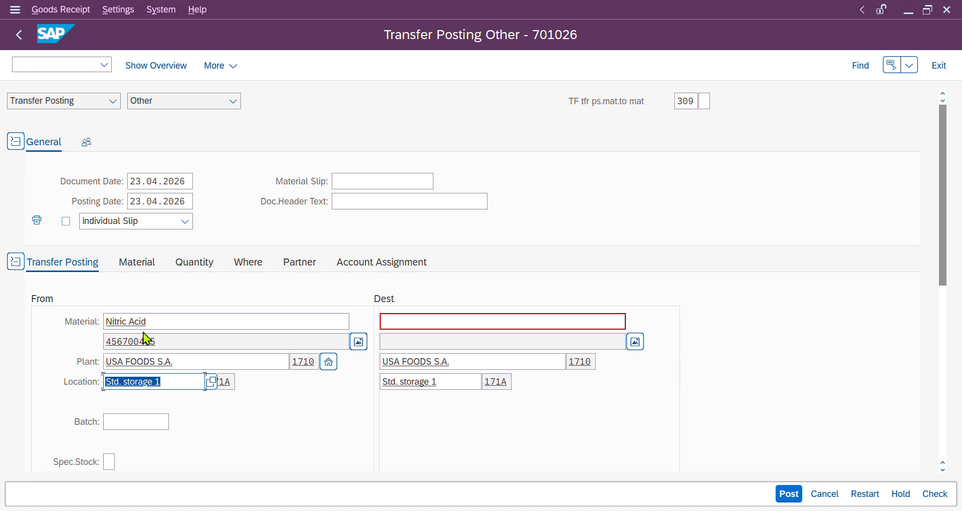
- Set the destination material to 114 for the material-to-material transfer
{"action": "left_click_drag", "start_coordinate": [161, 341], "coordinate": [100, 344]}
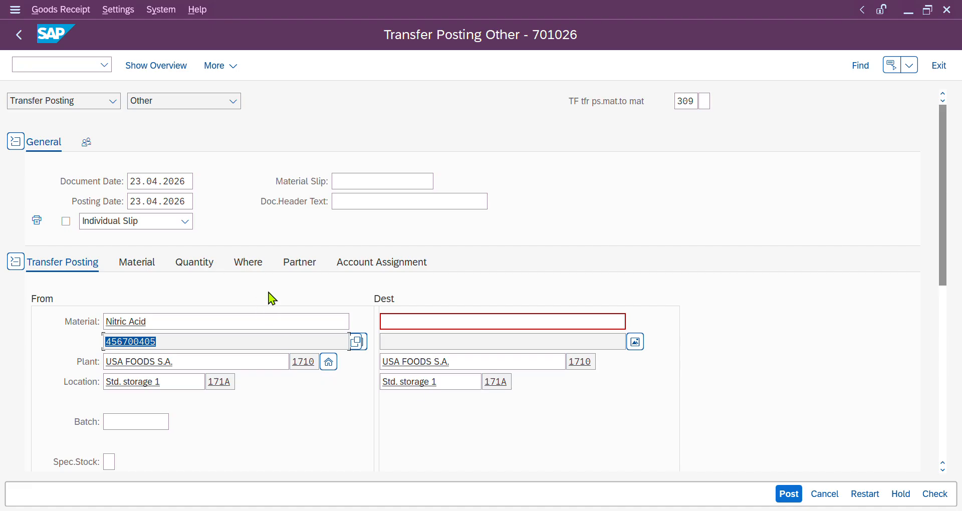
{"action": "left_click", "coordinate": [404, 323]}
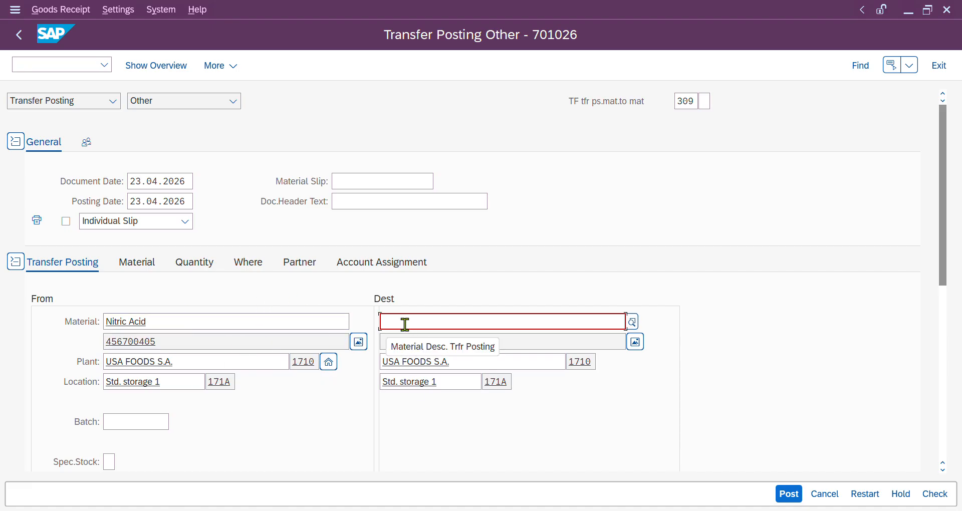
{"action": "type", "text": "11"}
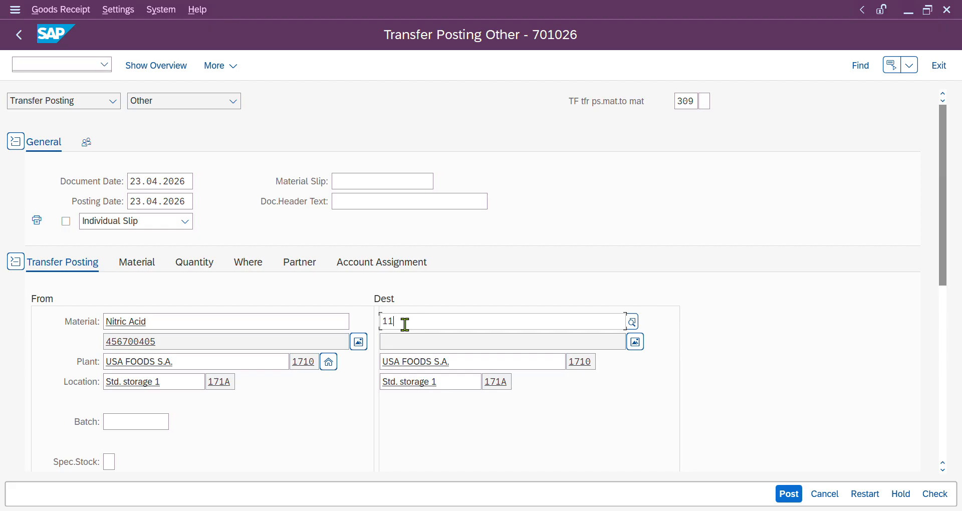
{"action": "type", "text": "4"}
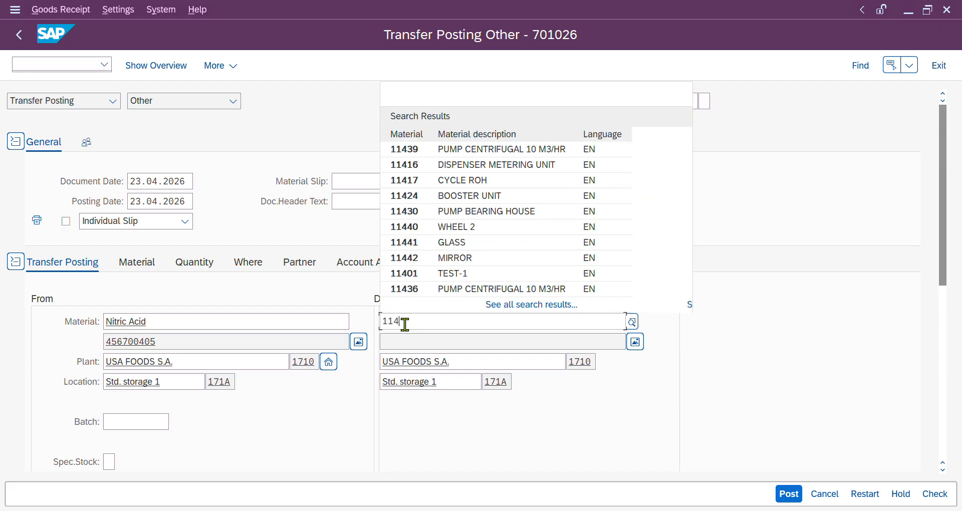
{"action": "key", "text": "alt+Tab"}
{"action": "key", "text": "alt+Tab"}
{"action": "key", "text": "alt+Tab"}
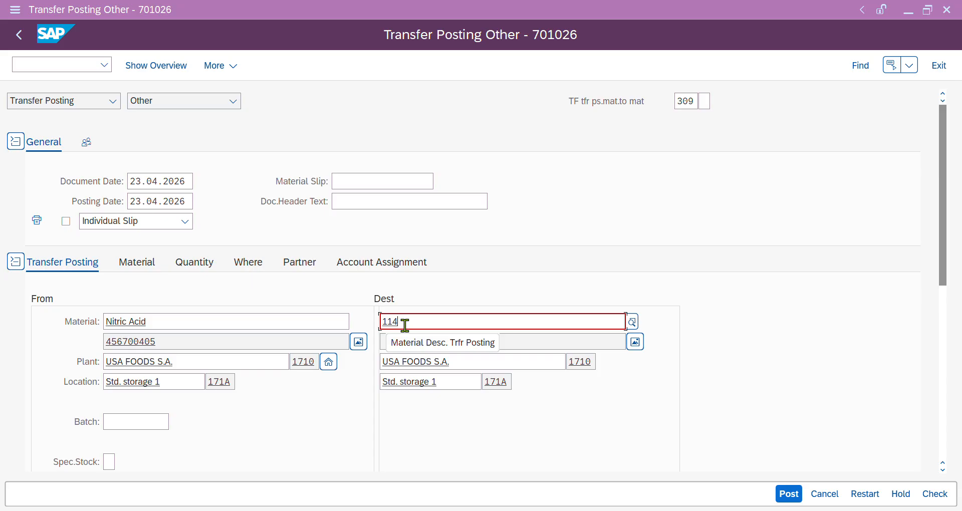
{"action": "key", "text": "Return"}
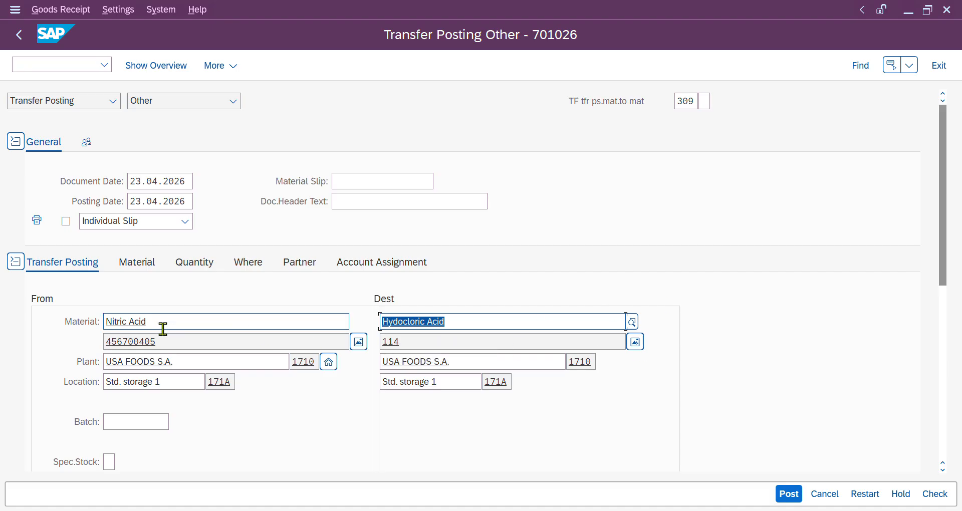
- Compare the source and destination material numbers, descriptions and storage locations
{"action": "left_click", "coordinate": [446, 321]}
{"action": "left_click_drag", "start_coordinate": [166, 321], "coordinate": [92, 321]}
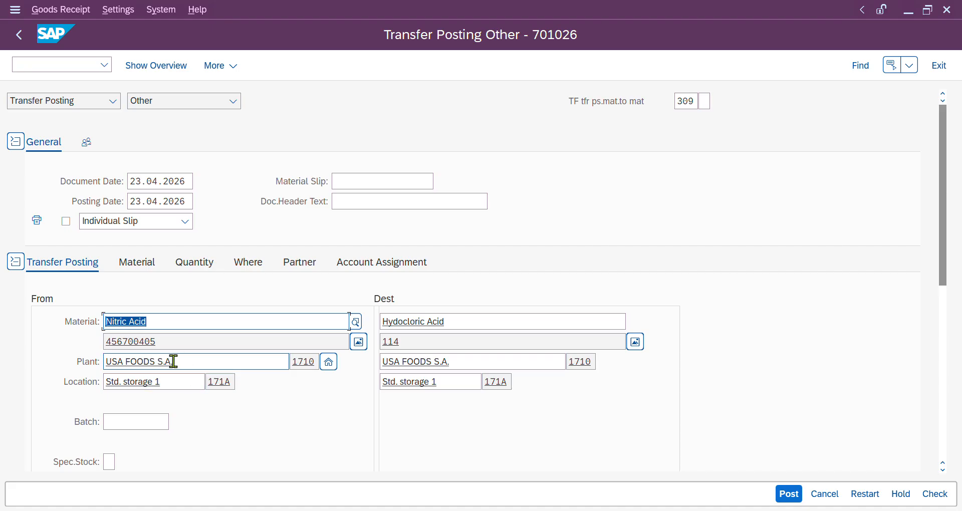
{"action": "left_click_drag", "start_coordinate": [160, 342], "coordinate": [107, 342]}
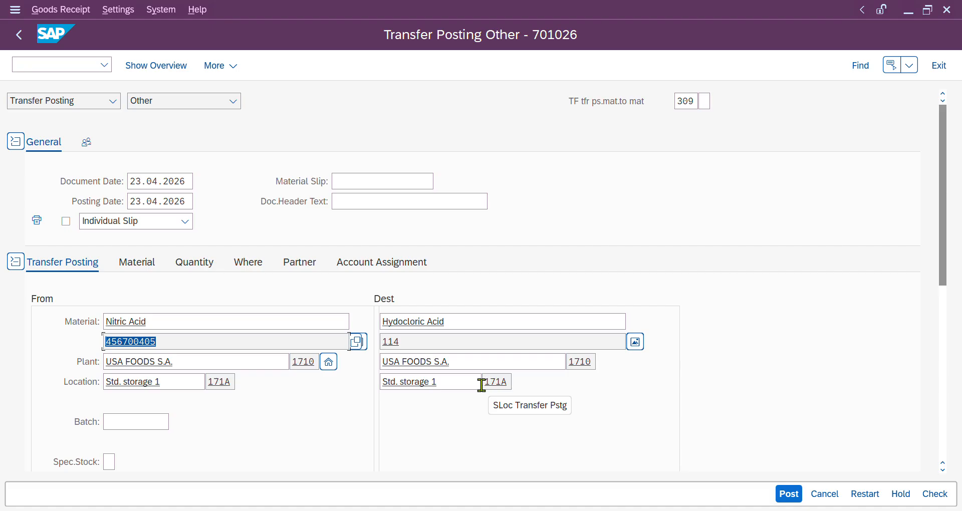
{"action": "left_click", "coordinate": [229, 382]}
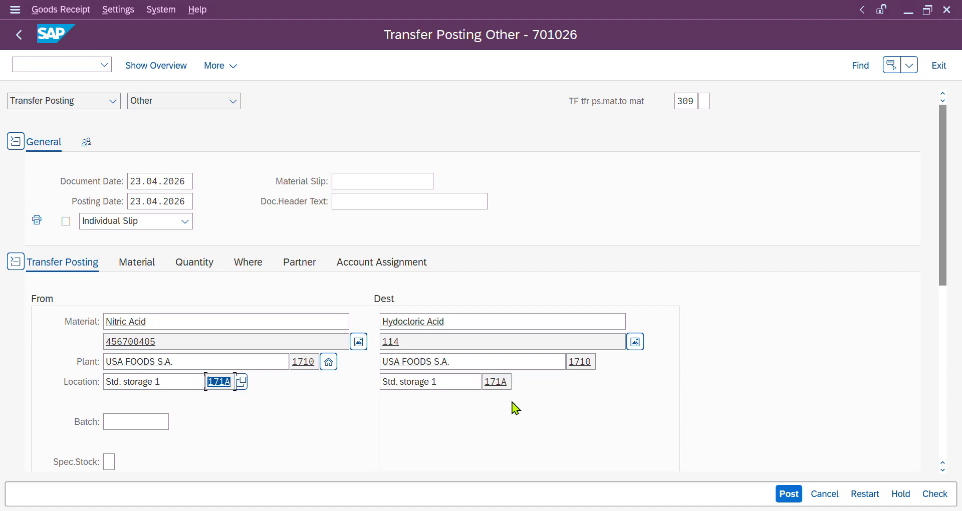
{"action": "left_click", "coordinate": [498, 382]}
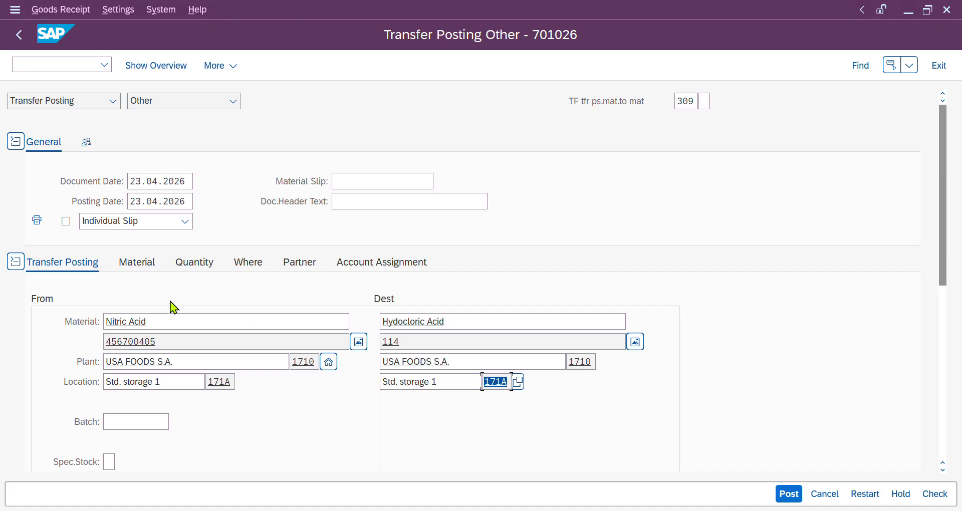
{"action": "left_click", "coordinate": [164, 341]}
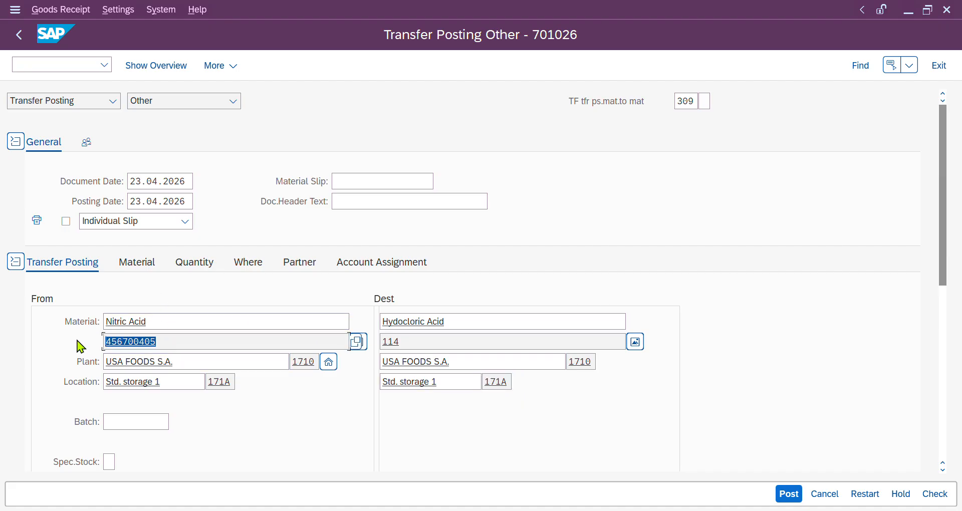
{"action": "left_click", "coordinate": [402, 344]}
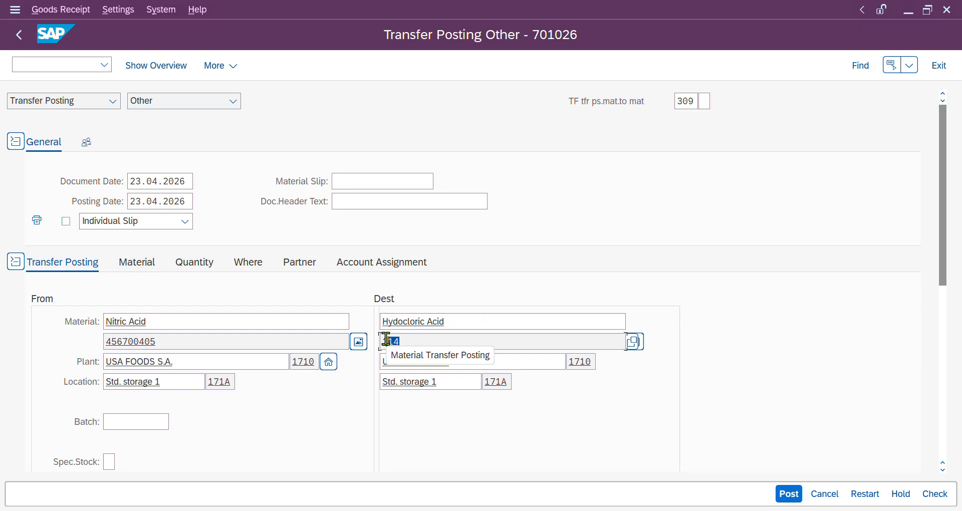
{"action": "scroll", "coordinate": [319, 413], "scroll_direction": "down", "scroll_amount": 3}
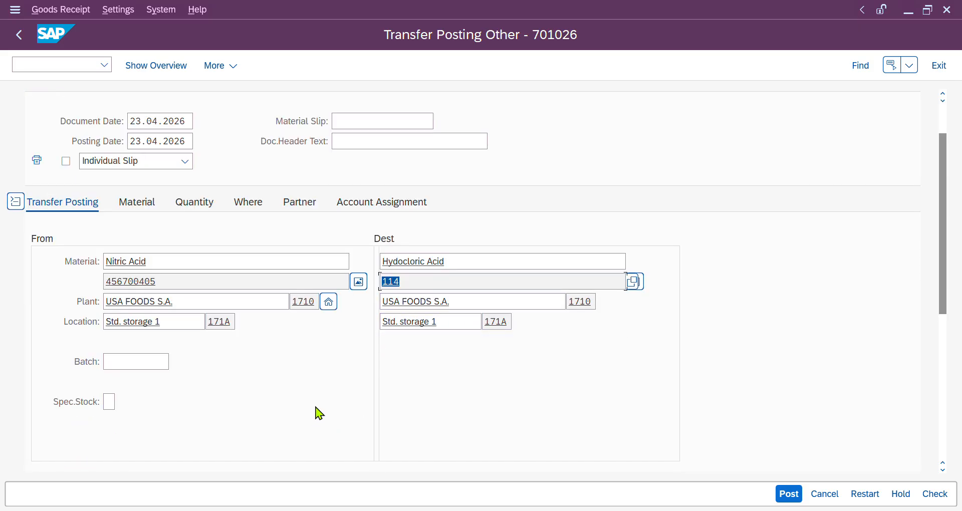
{"action": "left_click", "coordinate": [112, 363]}
{"action": "left_click", "coordinate": [120, 378]}
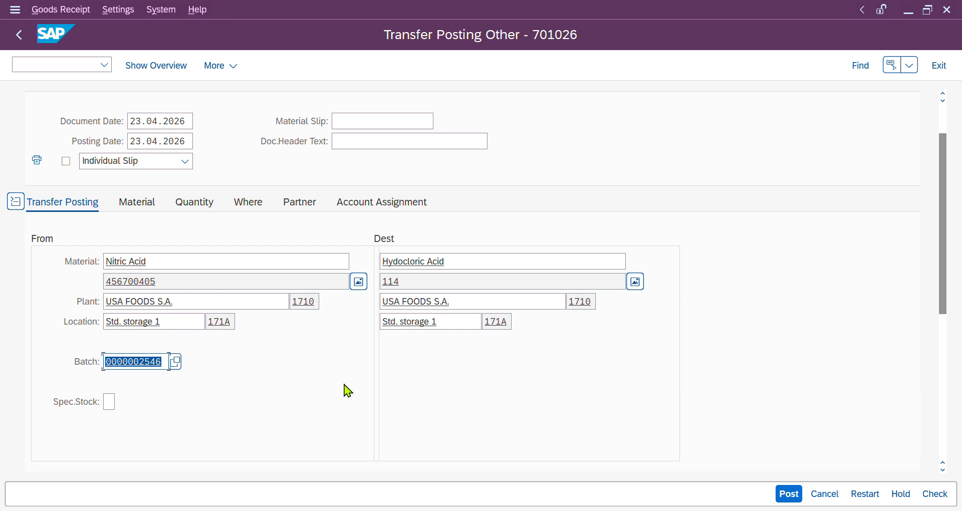
{"action": "left_click", "coordinate": [933, 494]}
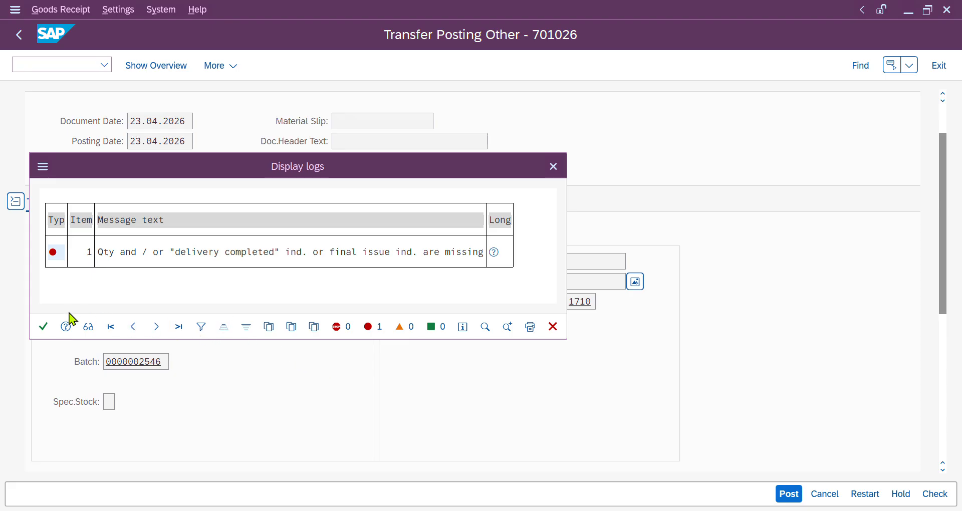
{"action": "left_click", "coordinate": [44, 327]}
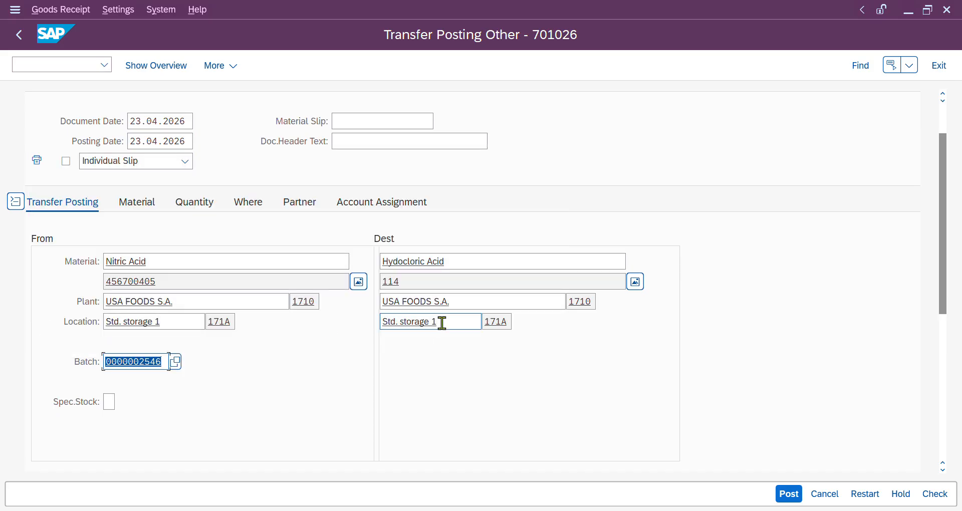
- Set the transfer quantity in unit of entry to 10 L
{"action": "left_click", "coordinate": [155, 202]}
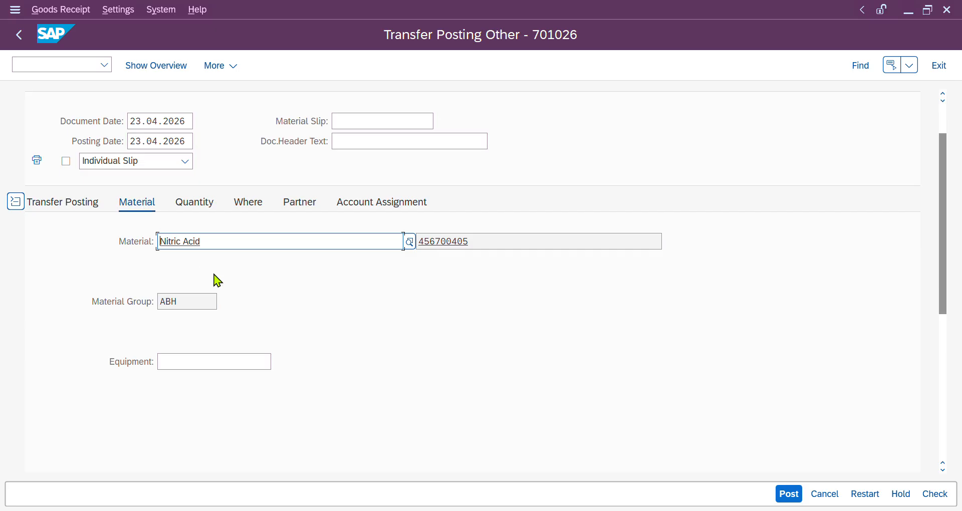
{"action": "left_click", "coordinate": [196, 211]}
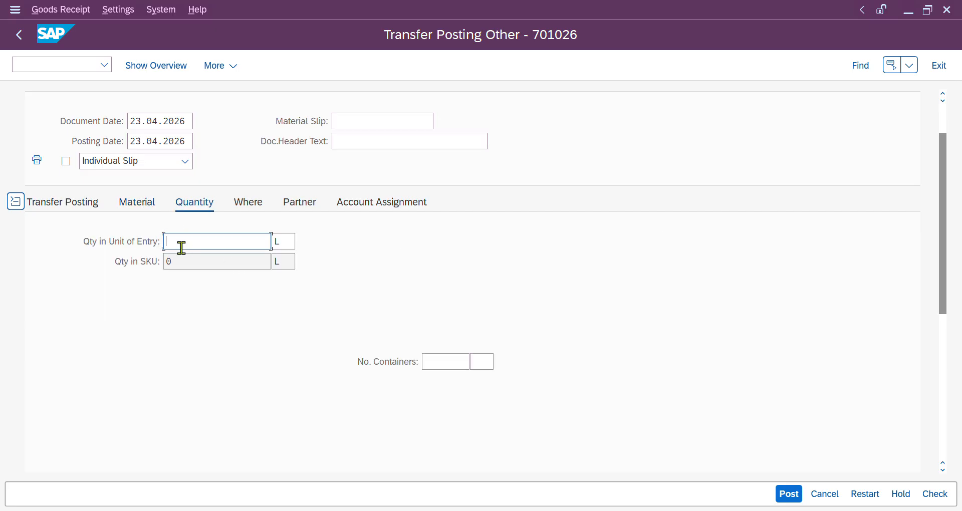
{"action": "type", "text": "10"}
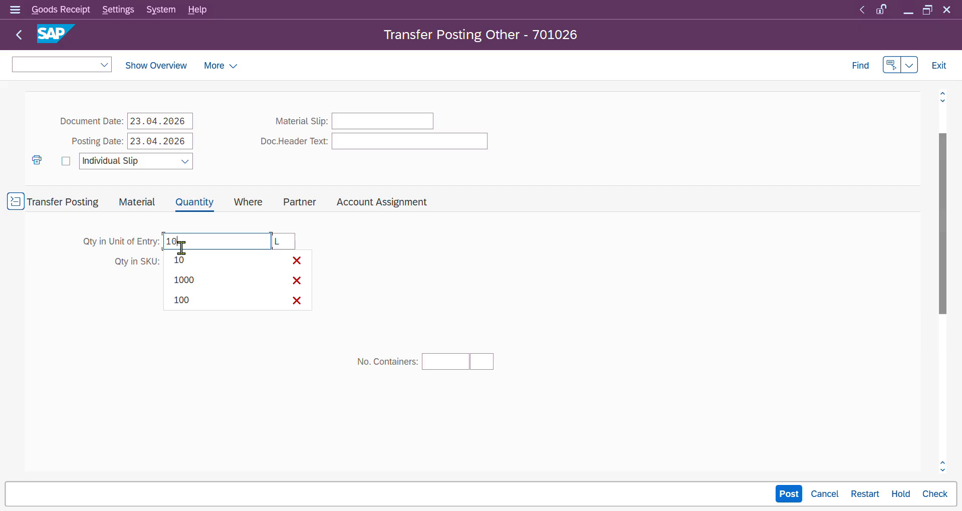
{"action": "left_click", "coordinate": [184, 254]}
{"action": "key", "text": "Return"}
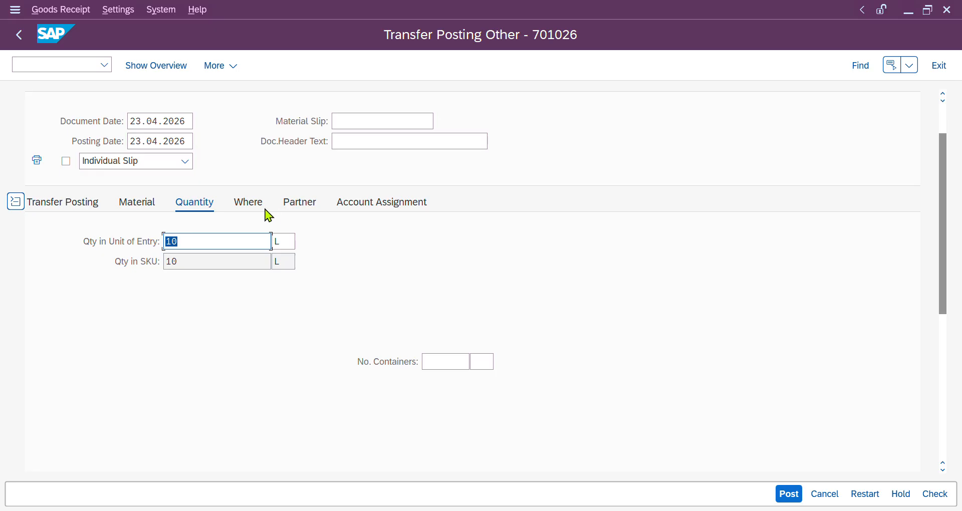
- Review the posting's partner details, source and destination materials and movement type, then check the document
{"action": "left_click", "coordinate": [251, 204]}
{"action": "left_click", "coordinate": [289, 206]}
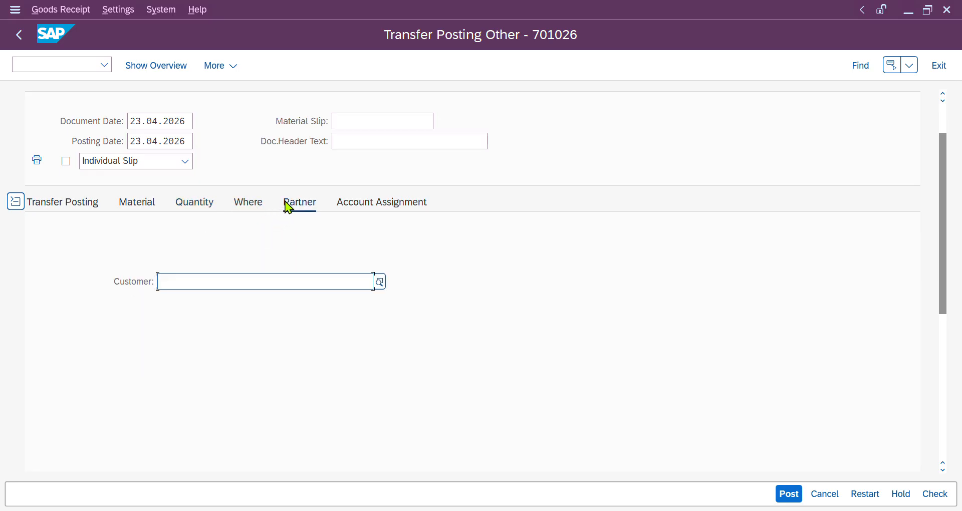
{"action": "left_click", "coordinate": [81, 211]}
{"action": "scroll", "coordinate": [283, 352], "scroll_direction": "down", "scroll_amount": 5}
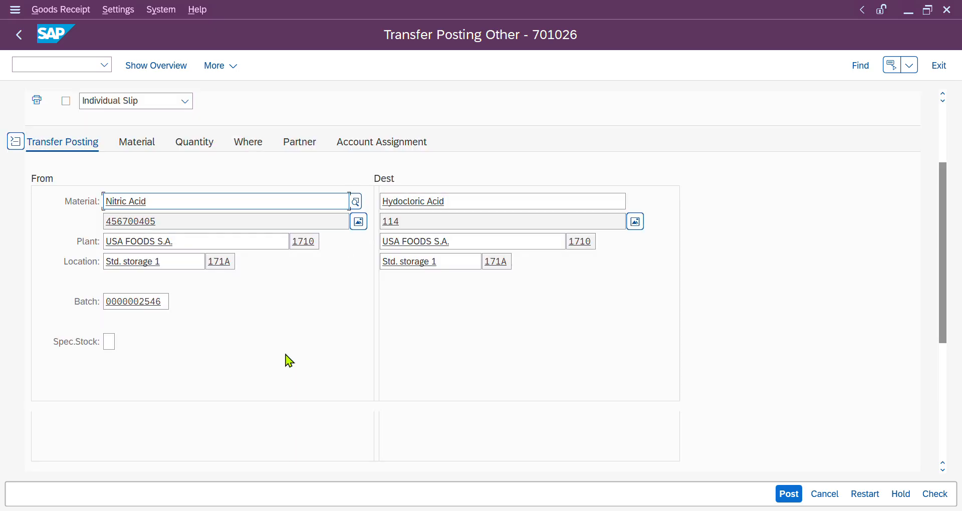
{"action": "scroll", "coordinate": [289, 361], "scroll_direction": "up", "scroll_amount": 4}
{"action": "scroll", "coordinate": [289, 360], "scroll_direction": "up", "scroll_amount": 4}
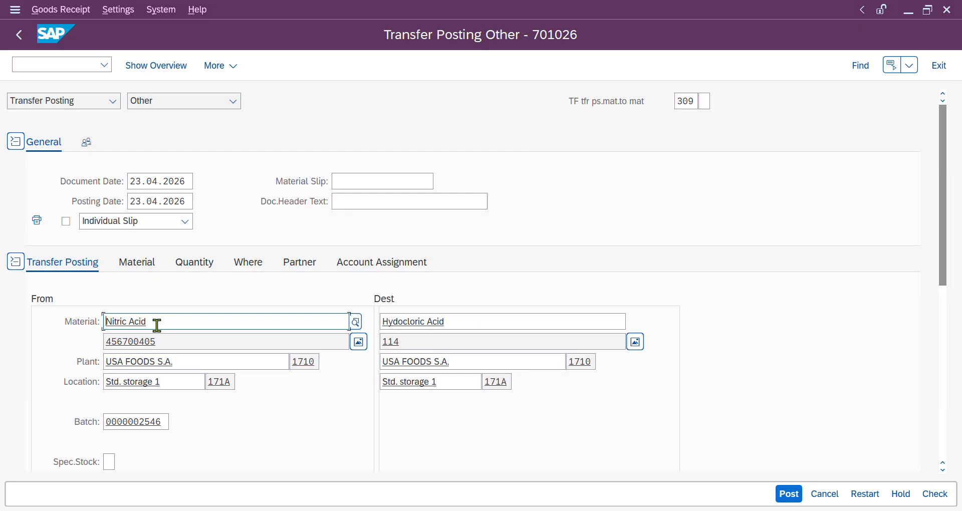
{"action": "left_click_drag", "start_coordinate": [163, 346], "coordinate": [104, 341]}
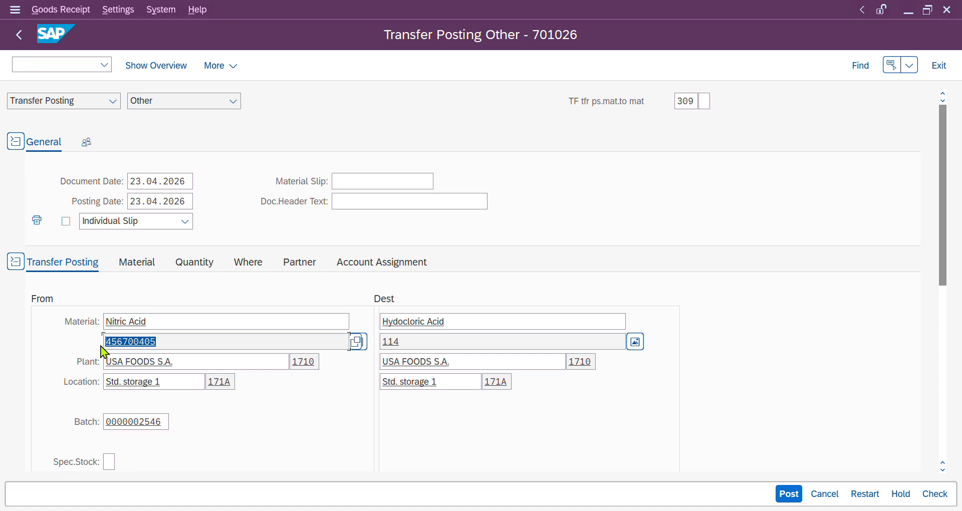
{"action": "left_click_drag", "start_coordinate": [413, 336], "coordinate": [378, 343]}
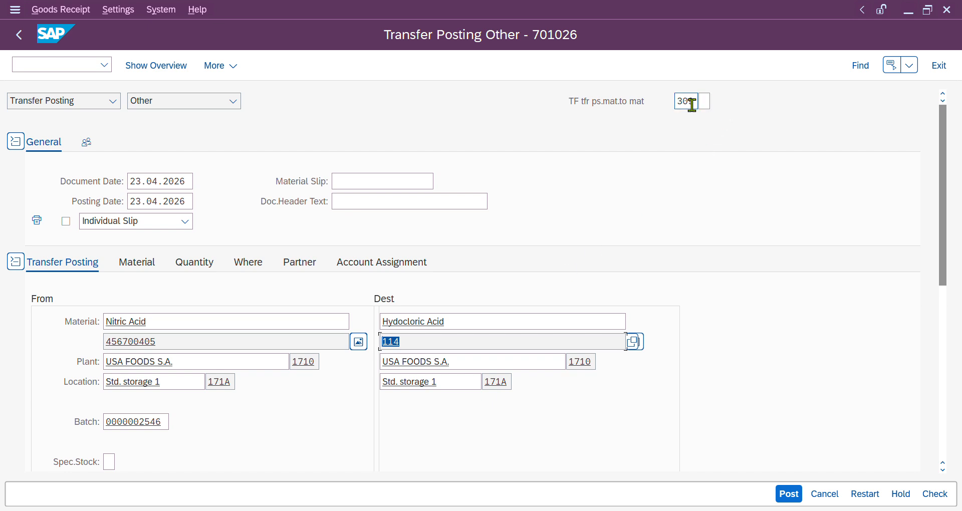
{"action": "left_click_drag", "start_coordinate": [691, 103], "coordinate": [669, 103]}
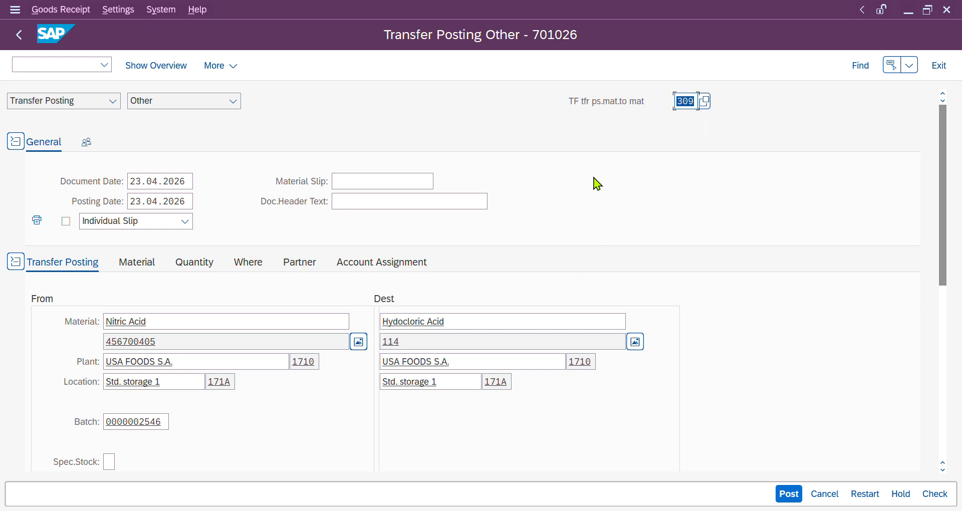
{"action": "left_click", "coordinate": [939, 497]}
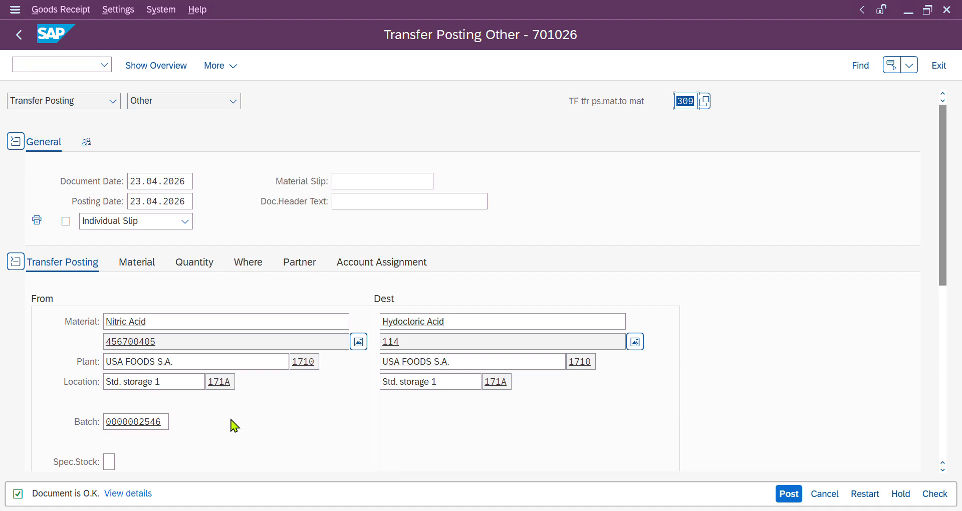
- Compare the source and destination material numbers once more and post the material-to-material transfer
{"action": "scroll", "coordinate": [238, 421], "scroll_direction": "down", "scroll_amount": 3}
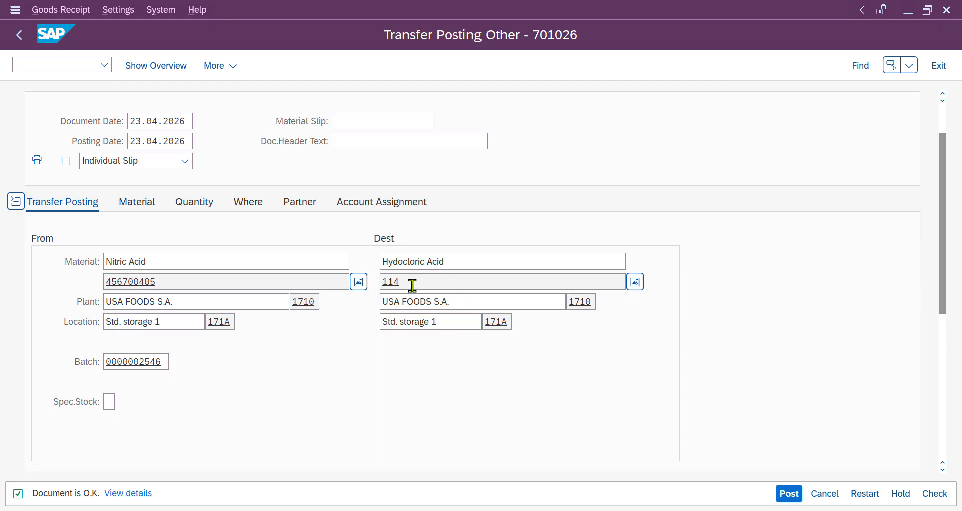
{"action": "left_click_drag", "start_coordinate": [169, 285], "coordinate": [102, 283]}
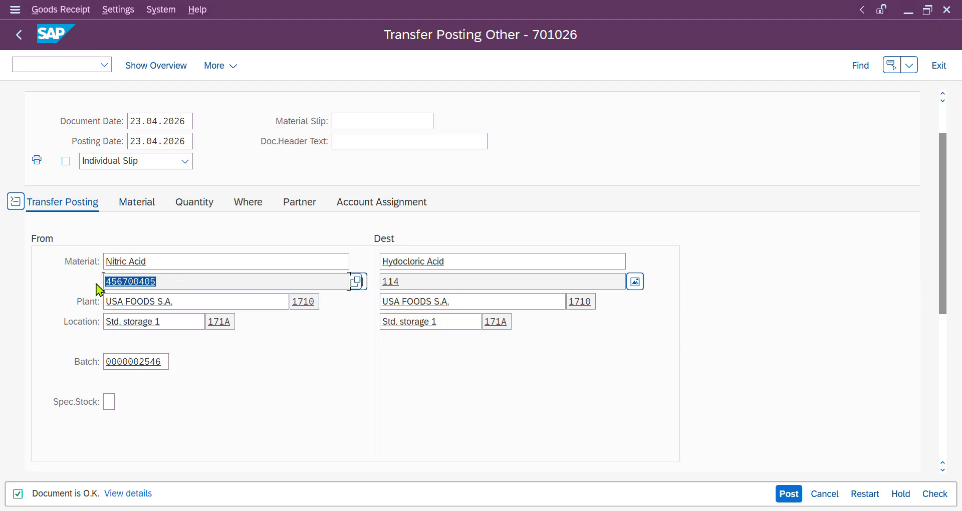
{"action": "left_click_drag", "start_coordinate": [470, 282], "coordinate": [380, 286]}
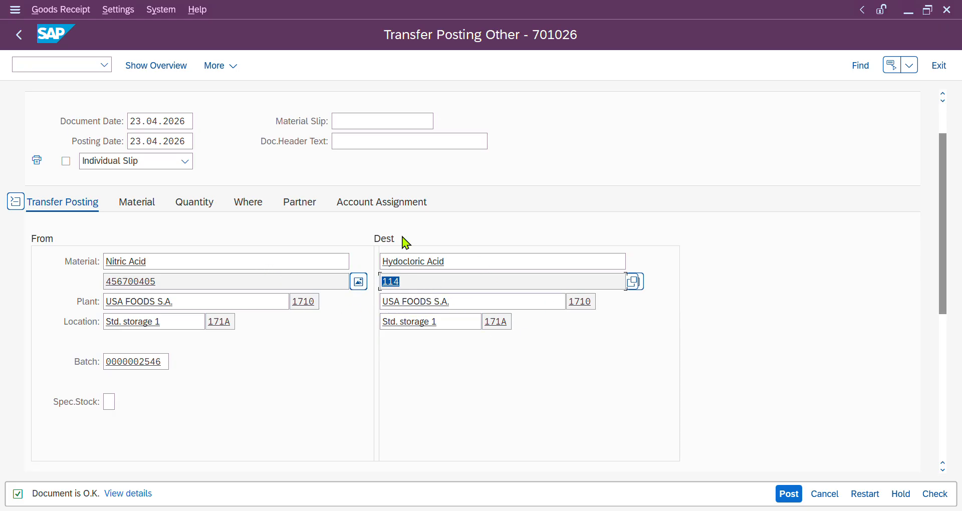
{"action": "left_click", "coordinate": [159, 281]}
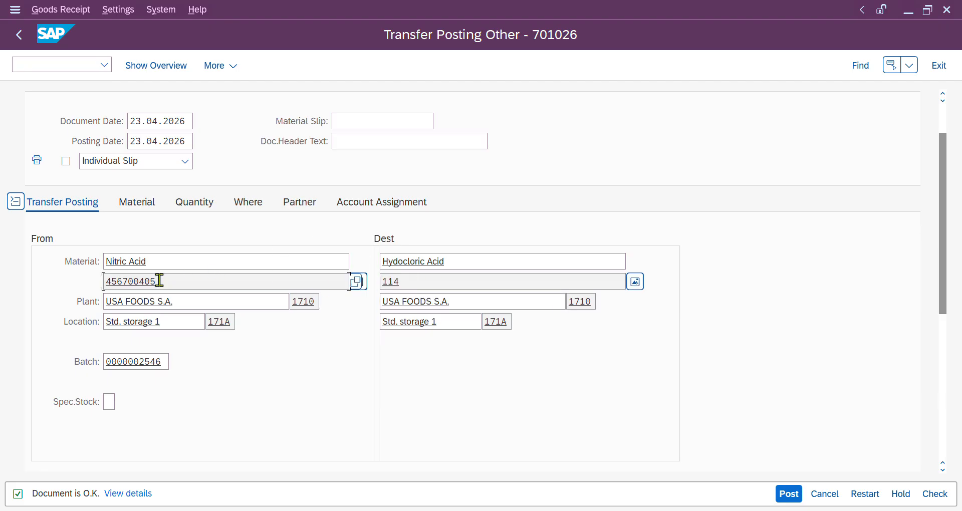
{"action": "left_click", "coordinate": [392, 281]}
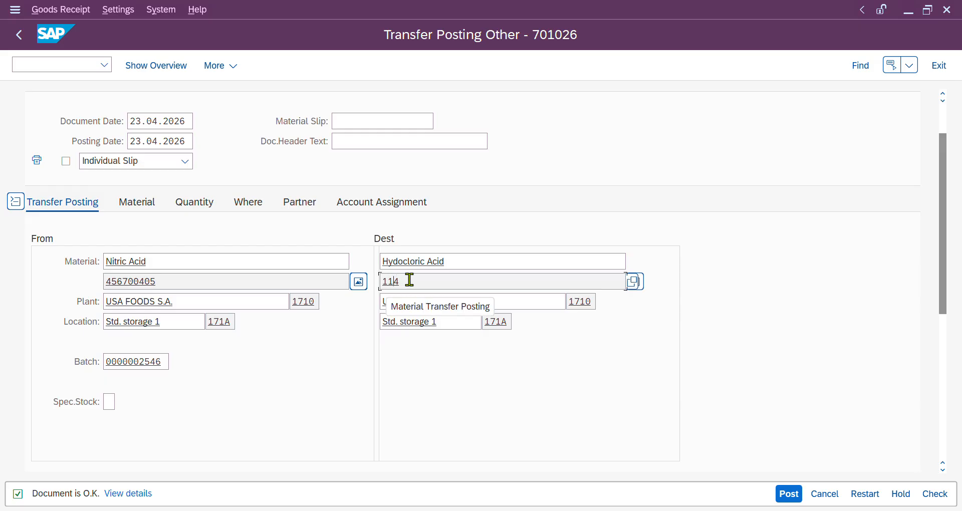
{"action": "double_click", "coordinate": [409, 280]}
{"action": "left_click_drag", "start_coordinate": [150, 281], "coordinate": [116, 281]}
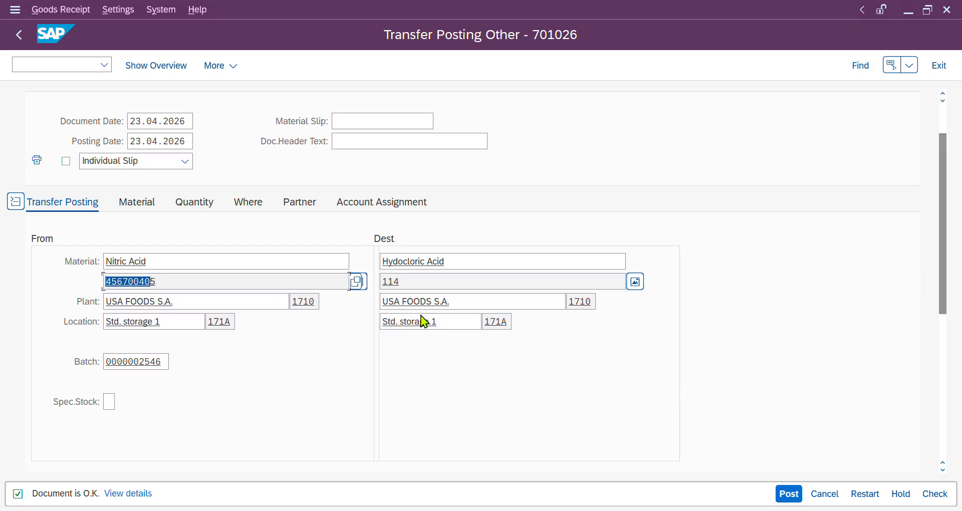
{"action": "left_click_drag", "start_coordinate": [416, 281], "coordinate": [374, 282]}
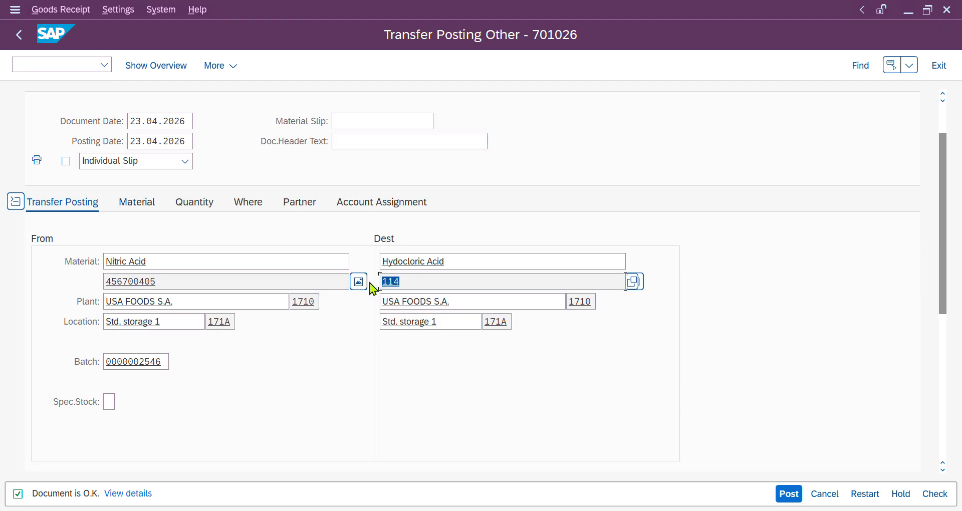
{"action": "left_click", "coordinate": [788, 494]}
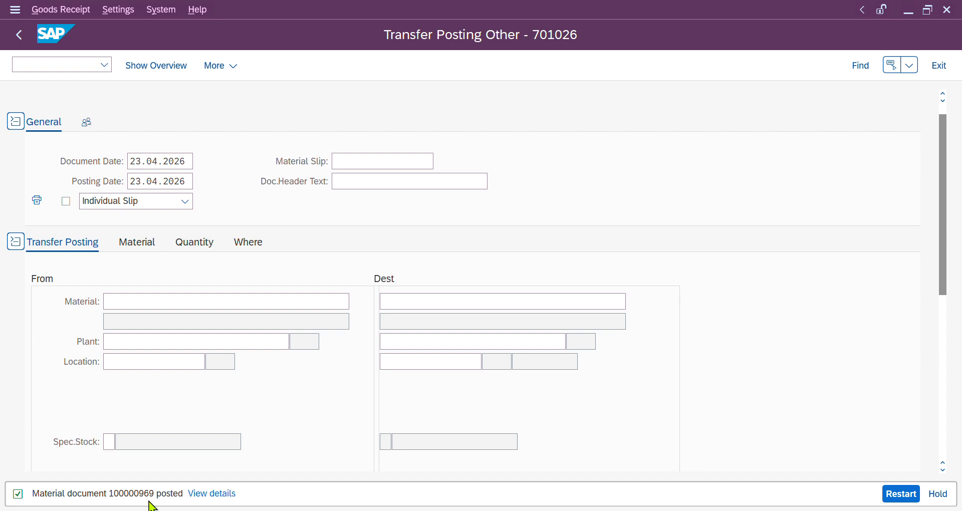
{"action": "key", "text": "alt+Tab"}
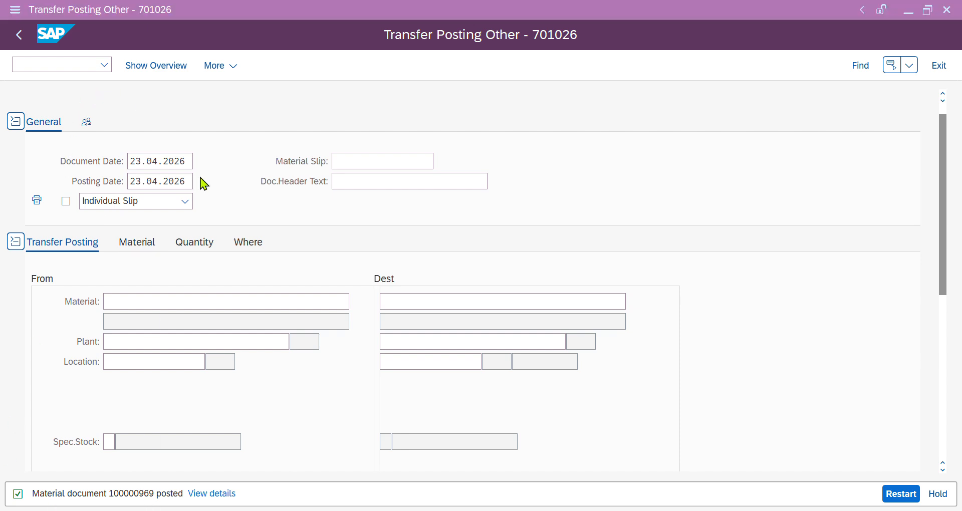
{"action": "left_click", "coordinate": [498, 126]}
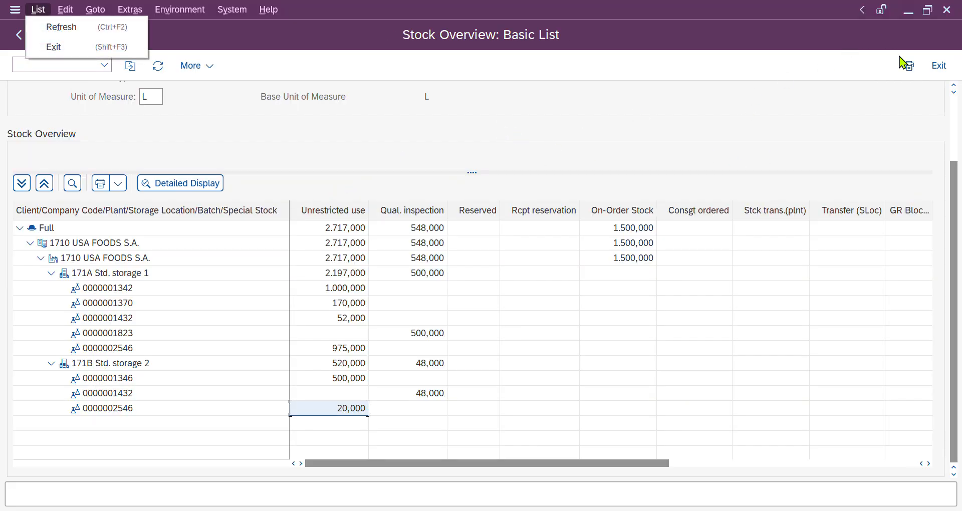
{"action": "left_click", "coordinate": [957, 114]}
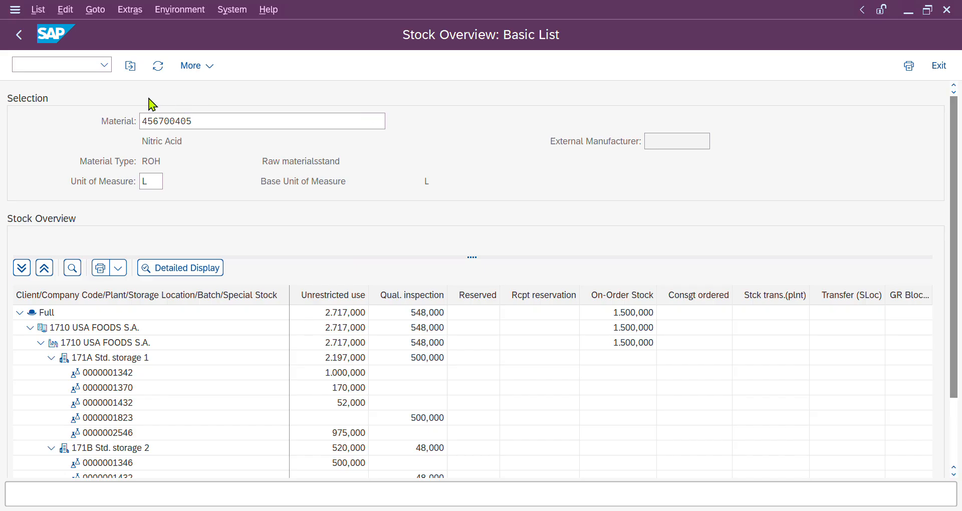
{"action": "left_click", "coordinate": [158, 66]}
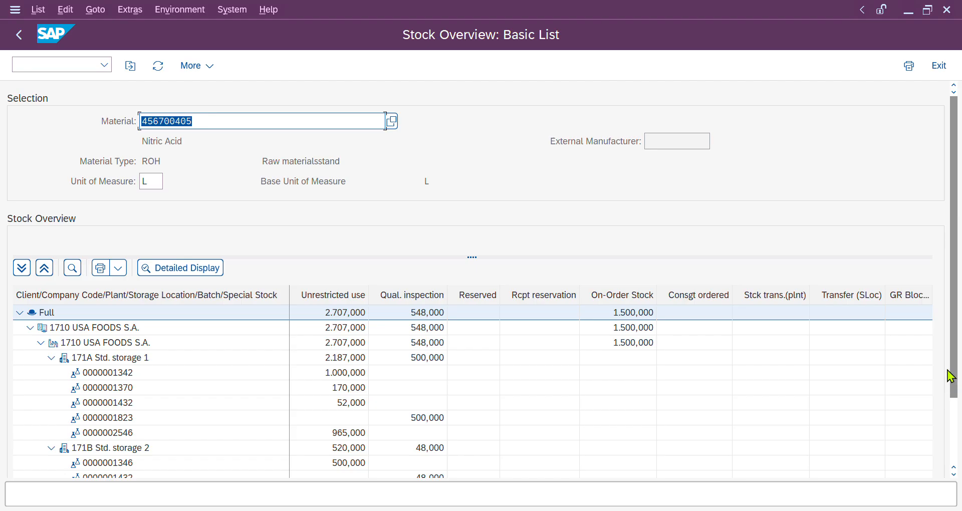
{"action": "left_click_drag", "start_coordinate": [954, 369], "coordinate": [955, 424]}
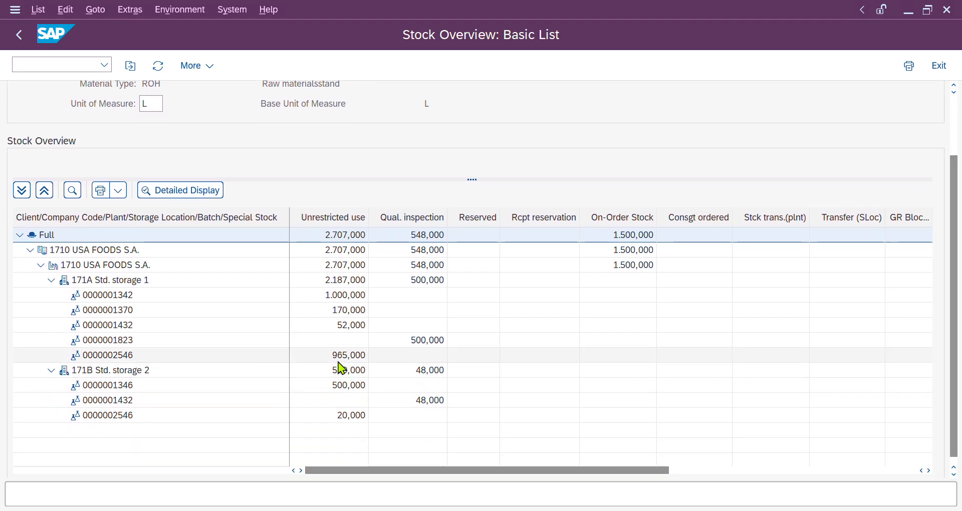
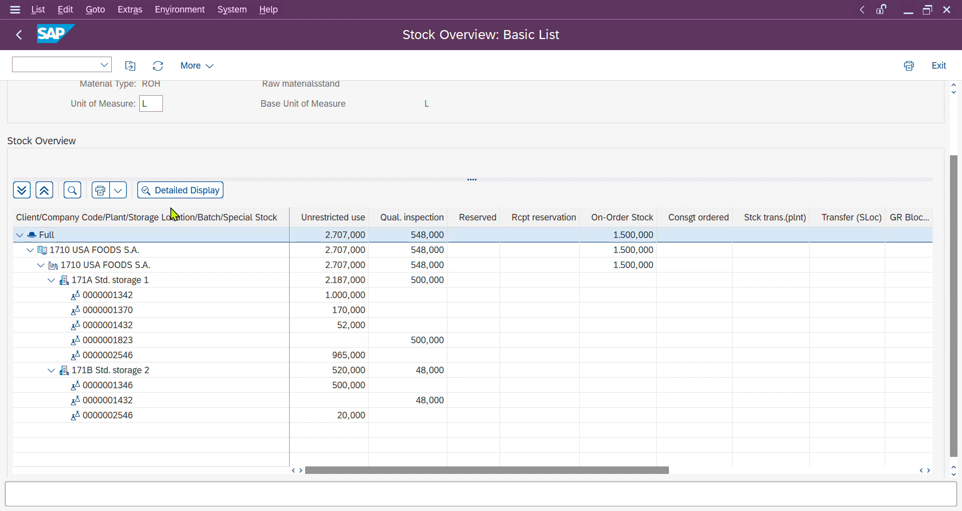
{"action": "scroll", "coordinate": [178, 181], "scroll_direction": "up", "scroll_amount": 3}
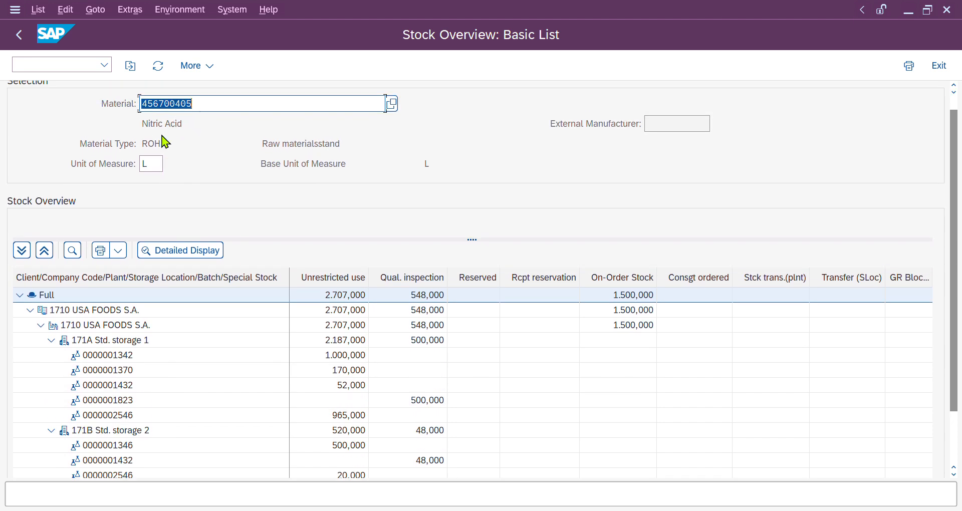
{"action": "scroll", "coordinate": [290, 120], "scroll_direction": "up", "scroll_amount": 1}
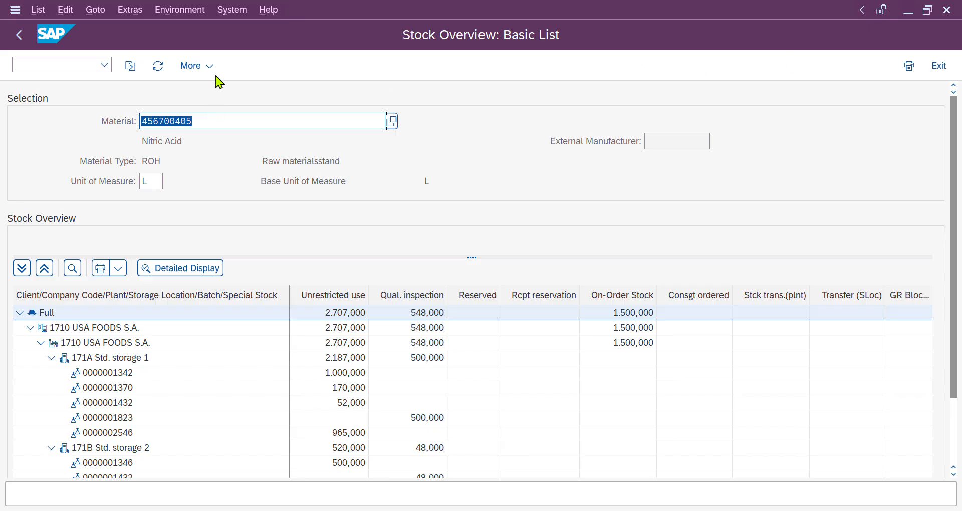
- Run MMBE in a new session for material 114, plant 1710, storage location 171A and examine its quality inspection stock
{"action": "left_click", "coordinate": [50, 64]}
{"action": "type", "text": "/"}
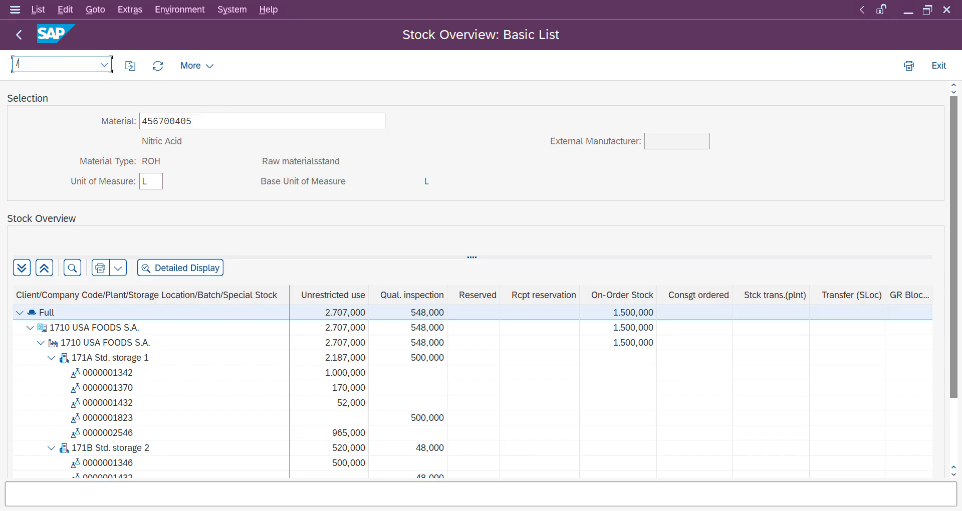
{"action": "type", "text": "OMMBE"}
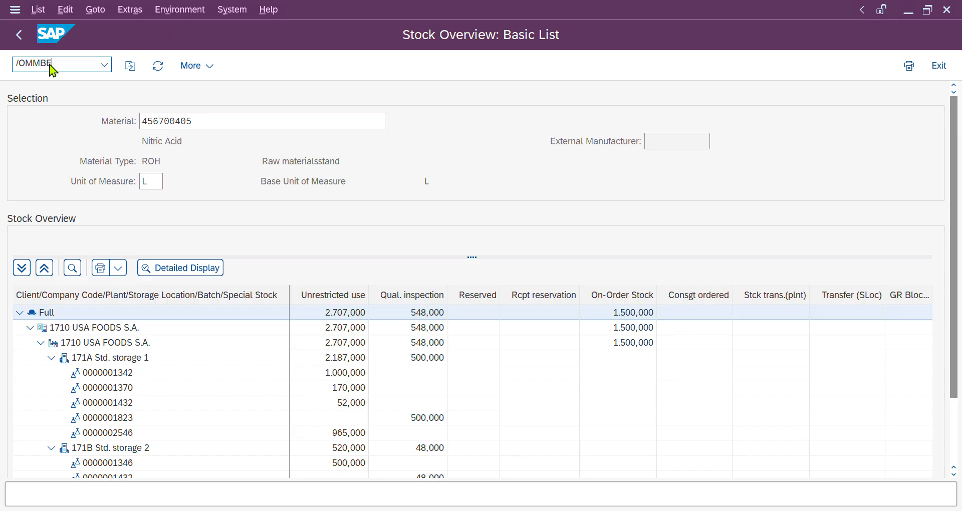
{"action": "key", "text": "Return"}
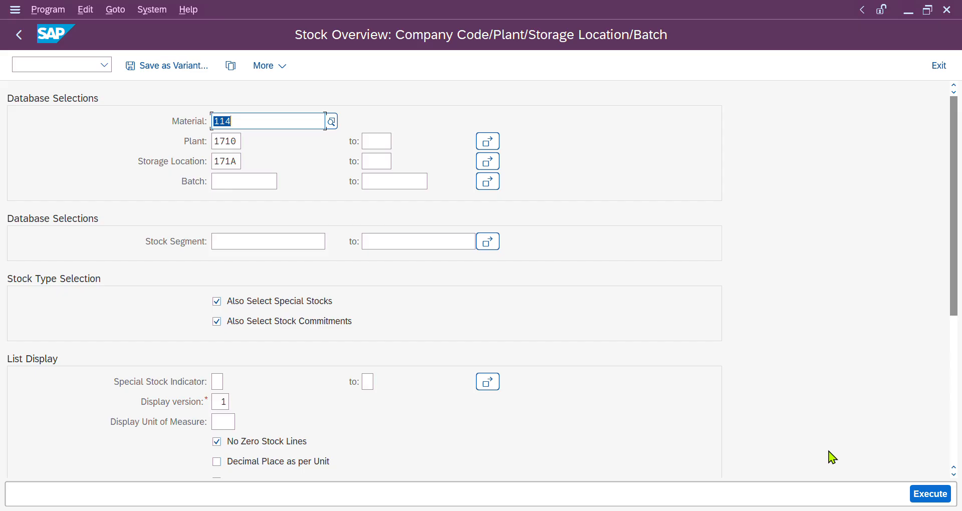
{"action": "left_click", "coordinate": [936, 495]}
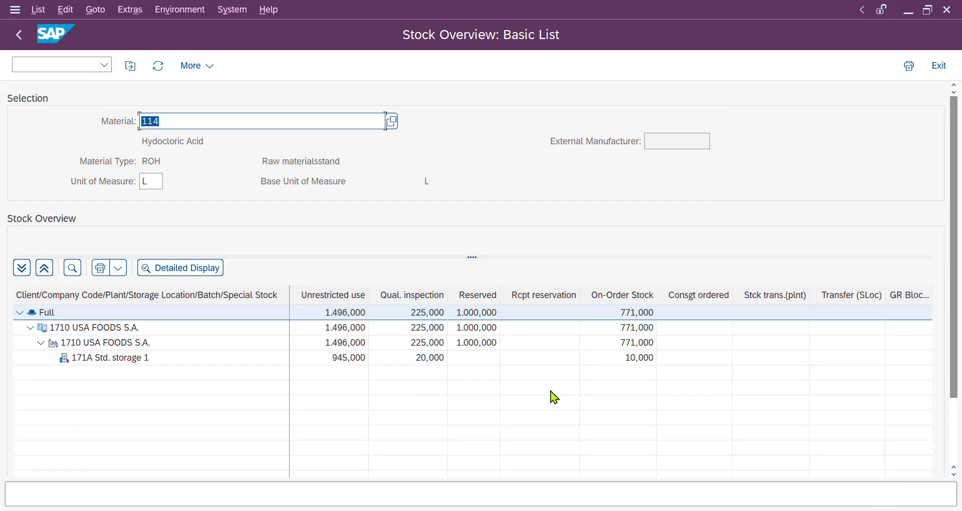
{"action": "left_click", "coordinate": [425, 362]}
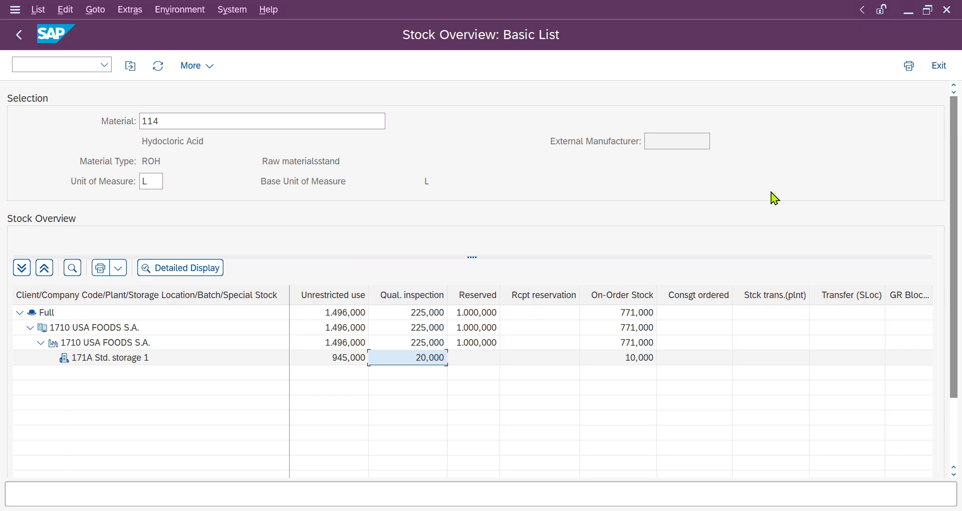
- Arrange the stock overviews of materials 114 and 456700405 side by side to compare their stock
{"action": "mouse_move", "coordinate": [927, 11]}
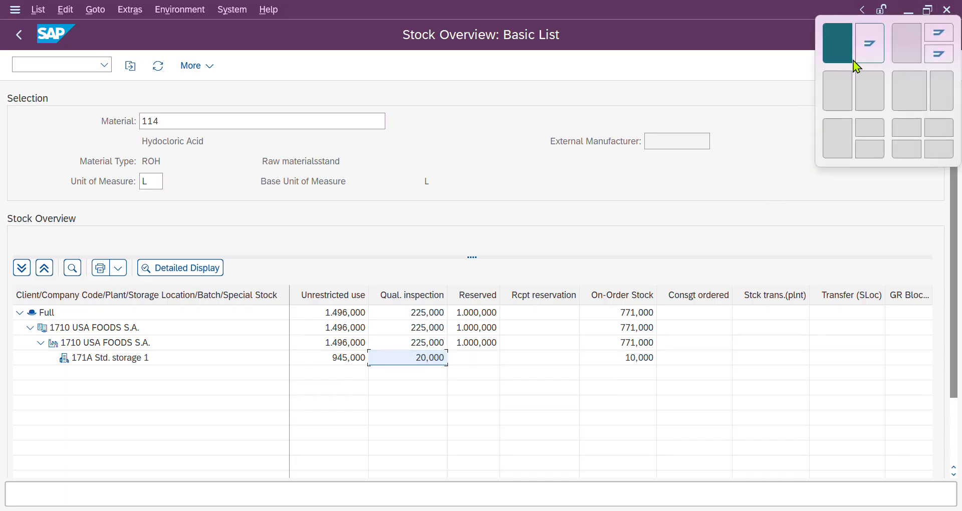
{"action": "left_click", "coordinate": [835, 54]}
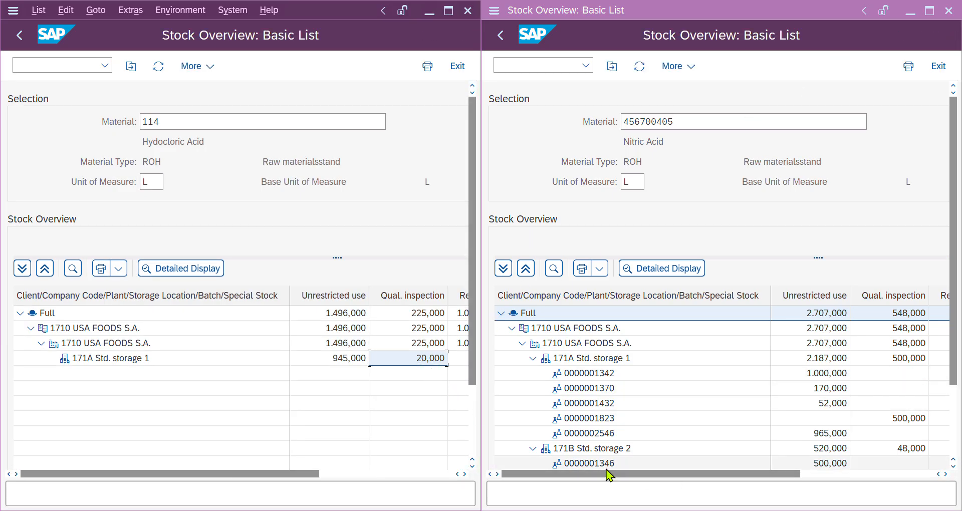
{"action": "left_click_drag", "start_coordinate": [277, 474], "coordinate": [295, 473]}
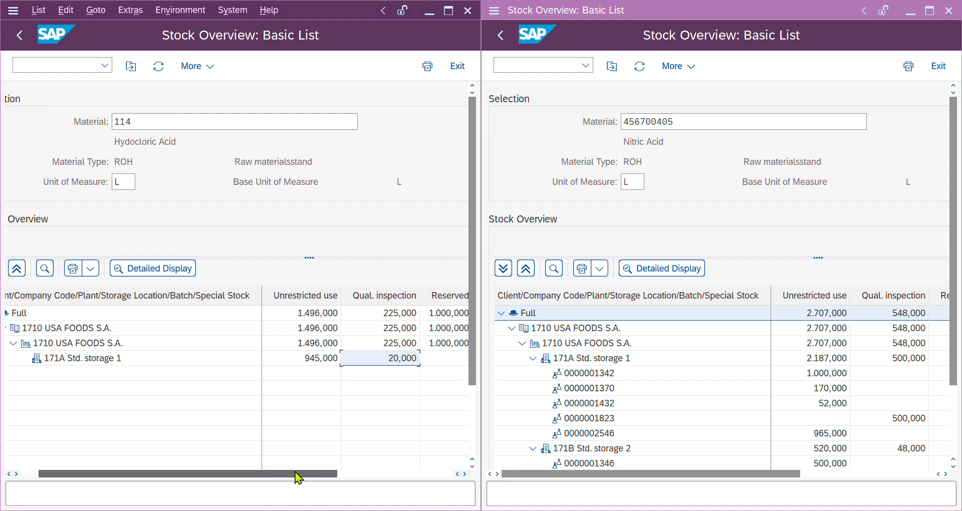
- Open the material movements of material 114 in storage location 171A and compare the latest 309 entry with the posted material document number
{"action": "right_click", "coordinate": [399, 364]}
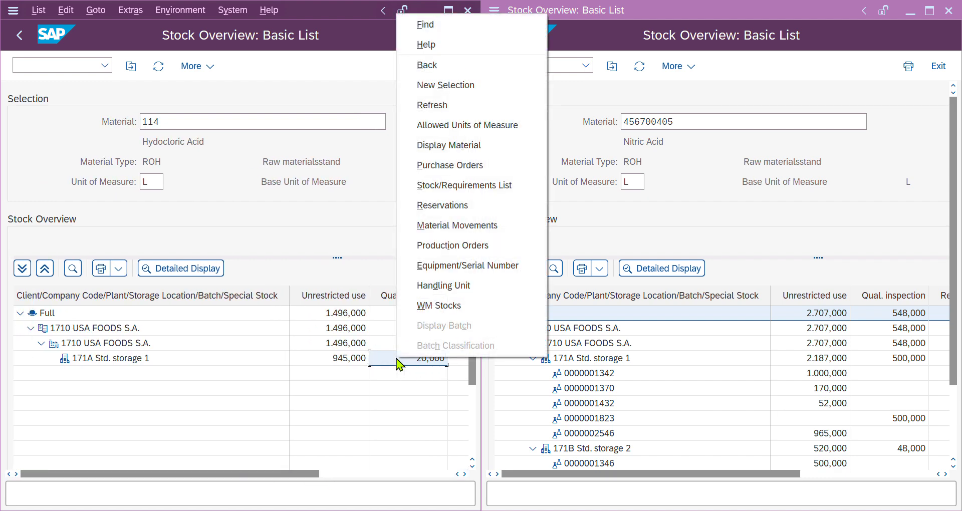
{"action": "left_click", "coordinate": [442, 231]}
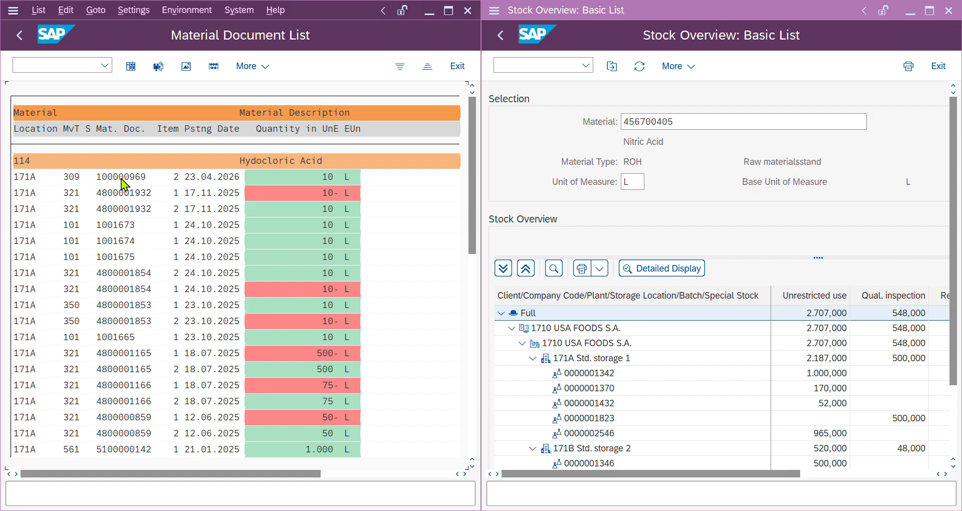
{"action": "left_click", "coordinate": [71, 180]}
{"action": "key", "text": "alt+Tab"}
{"action": "key", "text": "alt+Tab"}
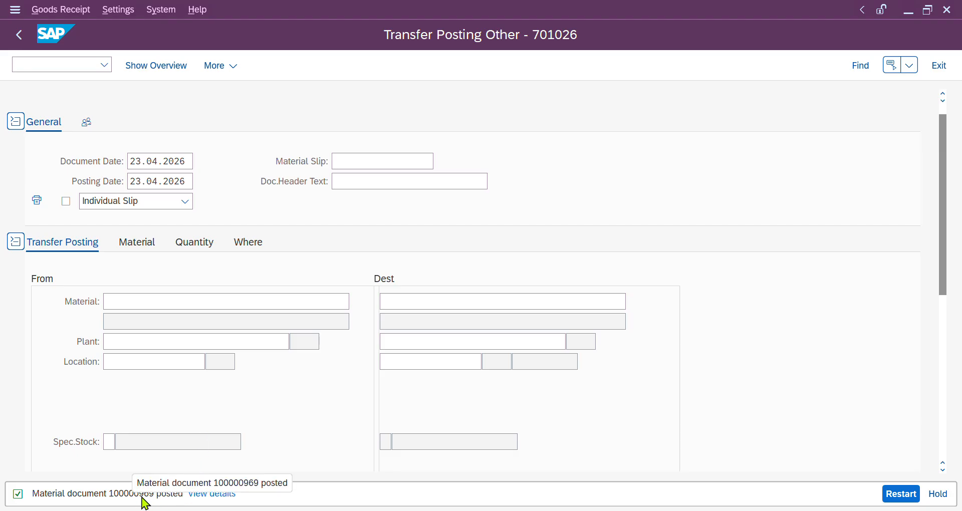
{"action": "key", "text": "alt+Tab"}
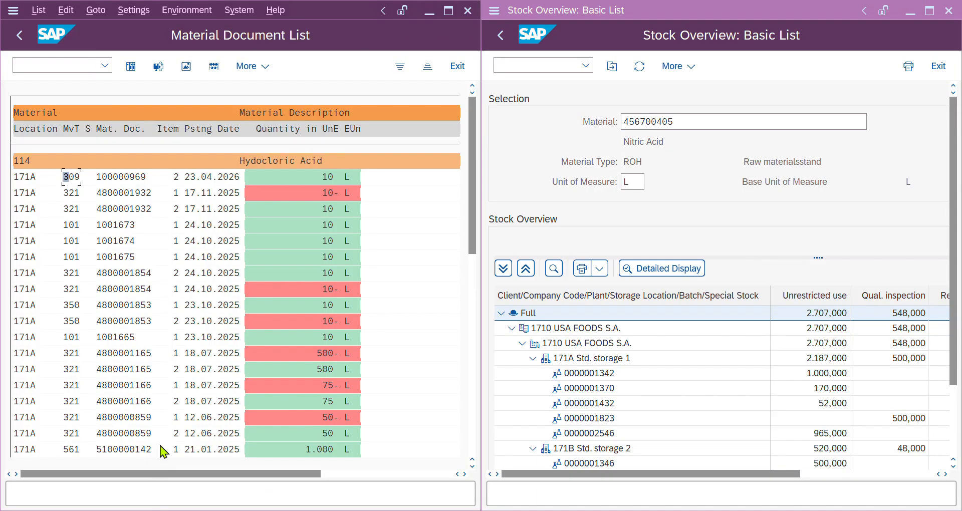
{"action": "left_click", "coordinate": [129, 177]}
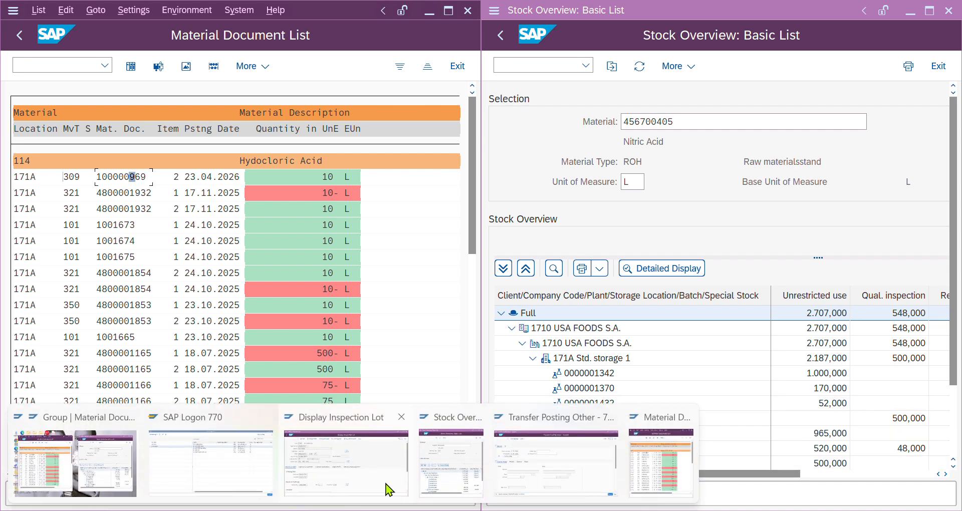
{"action": "mouse_move", "coordinate": [465, 481]}
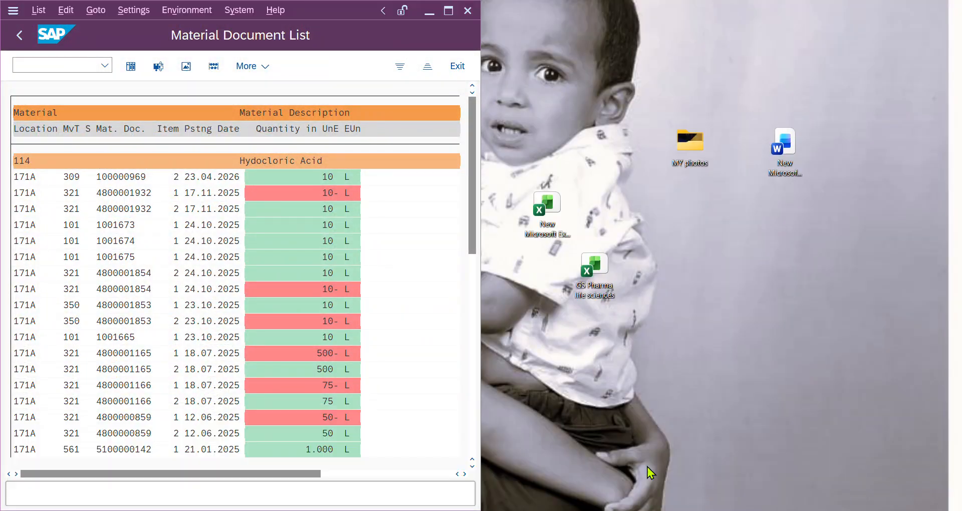
{"action": "left_click", "coordinate": [647, 466]}
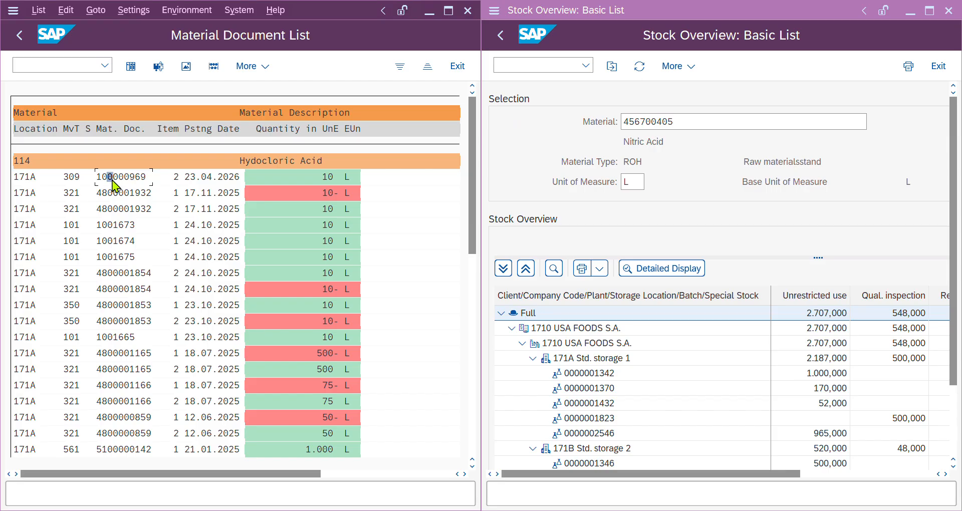
- Open material document 100000969 from the movement list and examine its transfer posting, material and quantity details
{"action": "double_click", "coordinate": [112, 180]}
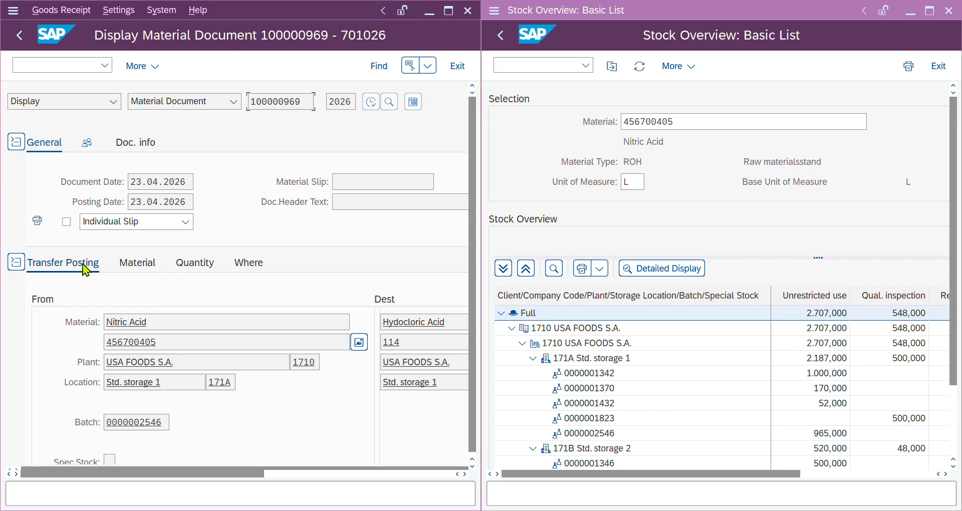
{"action": "scroll", "coordinate": [160, 296], "scroll_direction": "down", "scroll_amount": 3}
{"action": "left_click_drag", "start_coordinate": [420, 281], "coordinate": [382, 280]}
{"action": "left_click", "coordinate": [159, 284]}
{"action": "left_click_drag", "start_coordinate": [159, 285], "coordinate": [106, 284]}
{"action": "scroll", "coordinate": [134, 316], "scroll_direction": "down", "scroll_amount": 3}
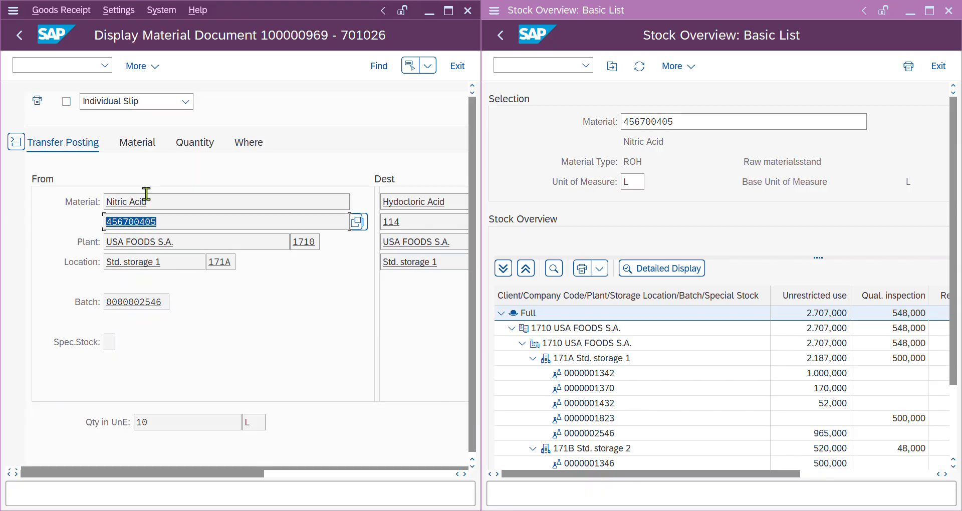
{"action": "left_click", "coordinate": [144, 144]}
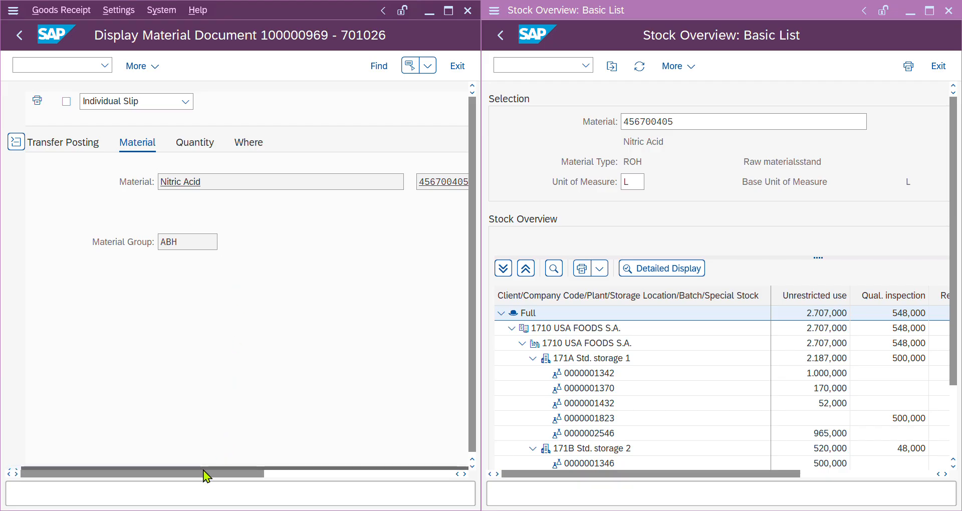
{"action": "left_click_drag", "start_coordinate": [204, 472], "coordinate": [305, 472]}
{"action": "left_click", "coordinate": [179, 145]}
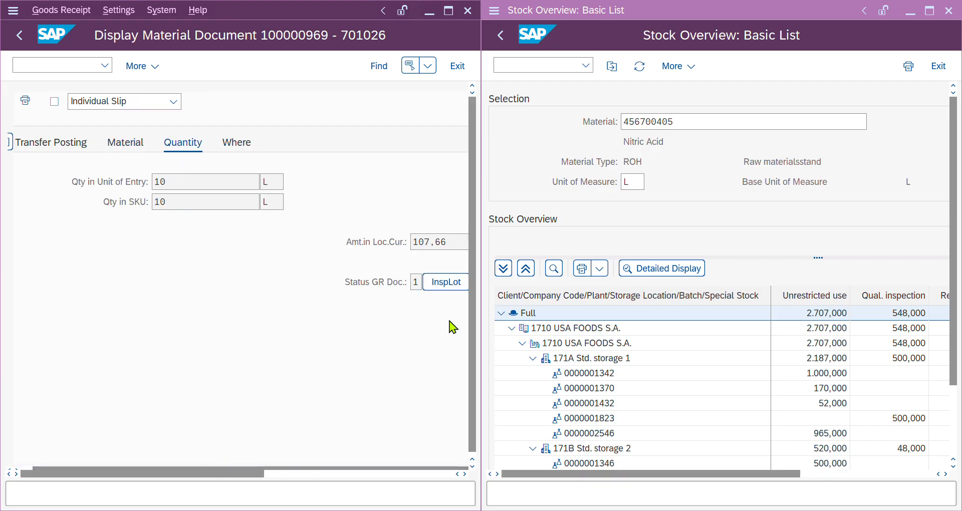
- Open the inspection lot of this material document and examine its goods receipt document and system status
{"action": "left_click", "coordinate": [445, 288]}
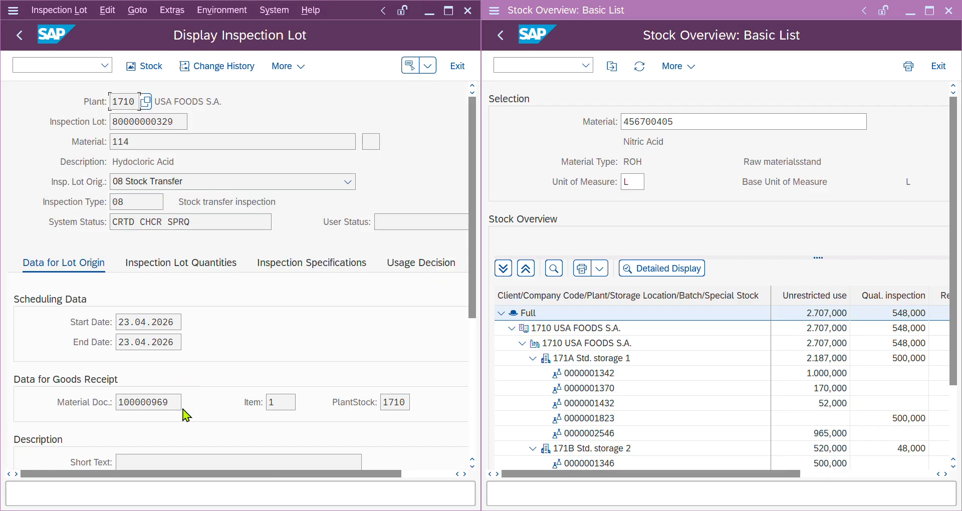
{"action": "left_click_drag", "start_coordinate": [169, 403], "coordinate": [118, 401]}
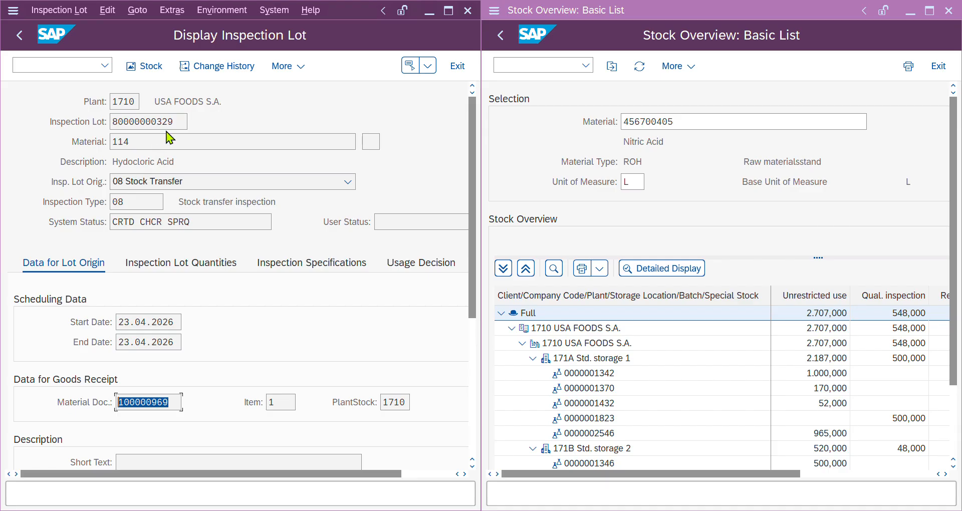
{"action": "left_click_drag", "start_coordinate": [134, 222], "coordinate": [102, 222]}
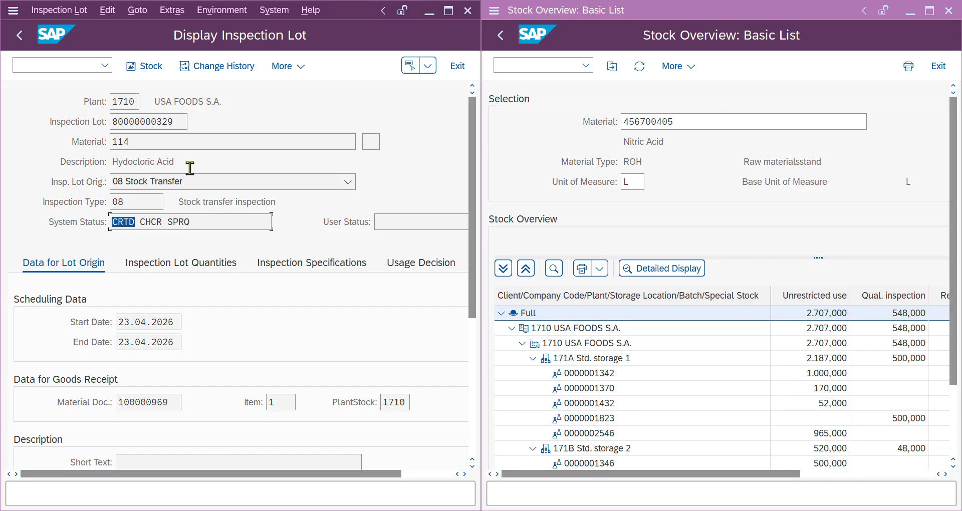
- Return to the stock overview of material 114 and compare it with that of material 456700405
{"action": "left_click", "coordinate": [24, 39]}
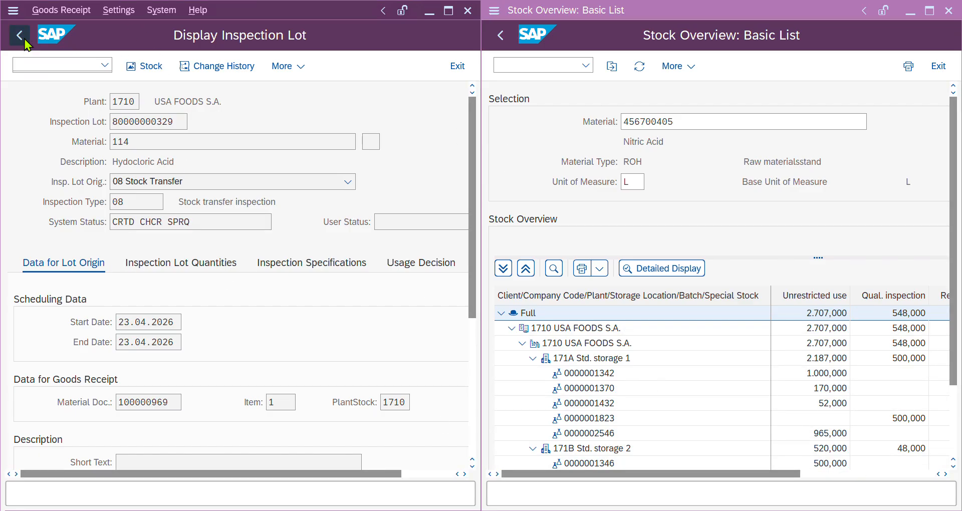
{"action": "left_click", "coordinate": [25, 40]}
{"action": "left_click", "coordinate": [24, 40]}
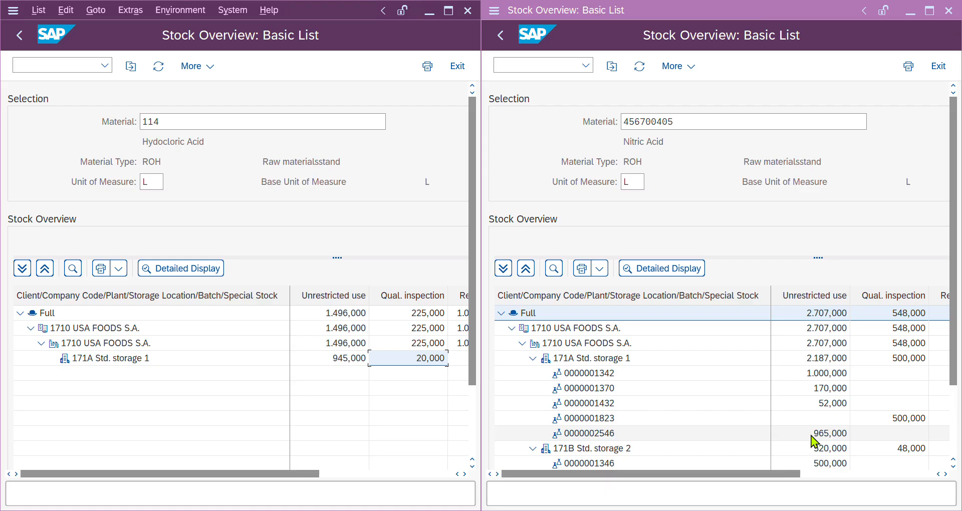
{"action": "double_click", "coordinate": [676, 122]}
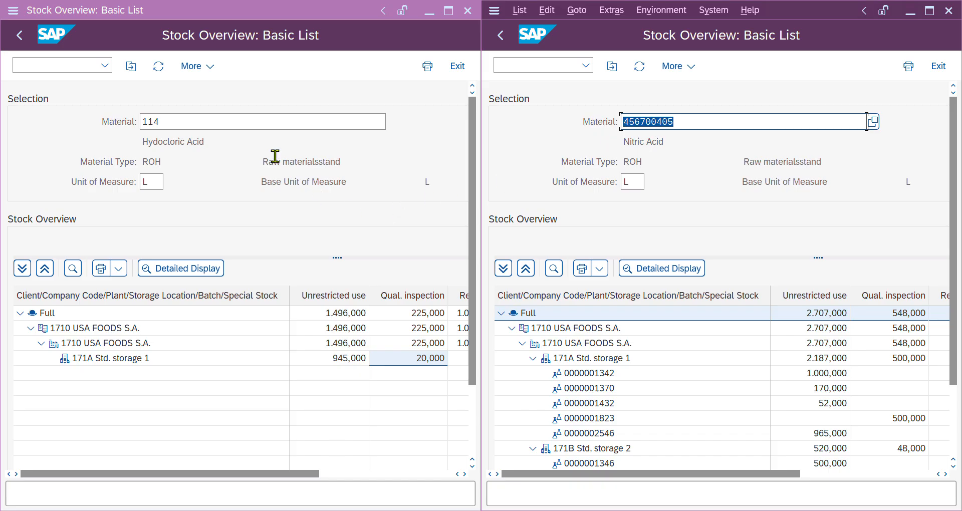
{"action": "double_click", "coordinate": [168, 122]}
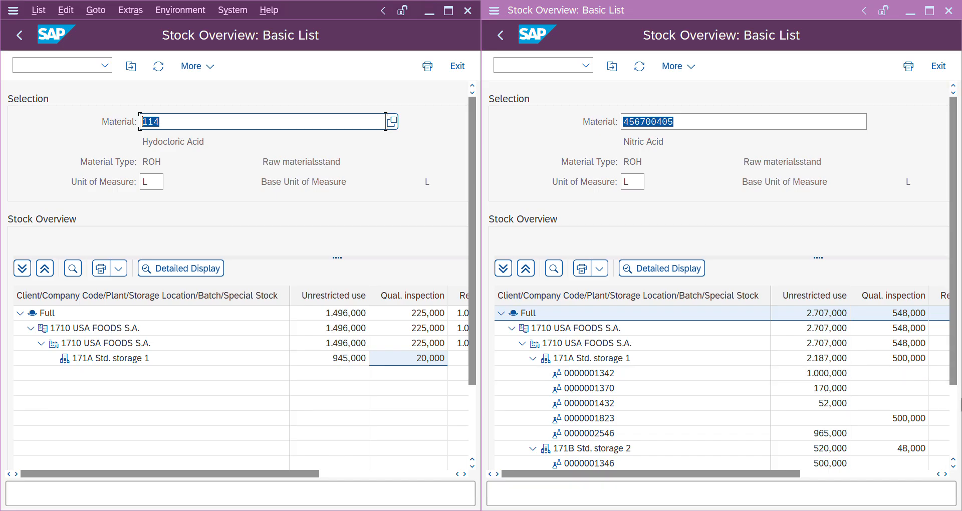
- Switch to the session displaying the earlier inspection lot, leave that display and run transaction QA32
{"action": "mouse_move", "coordinate": [353, 510]}
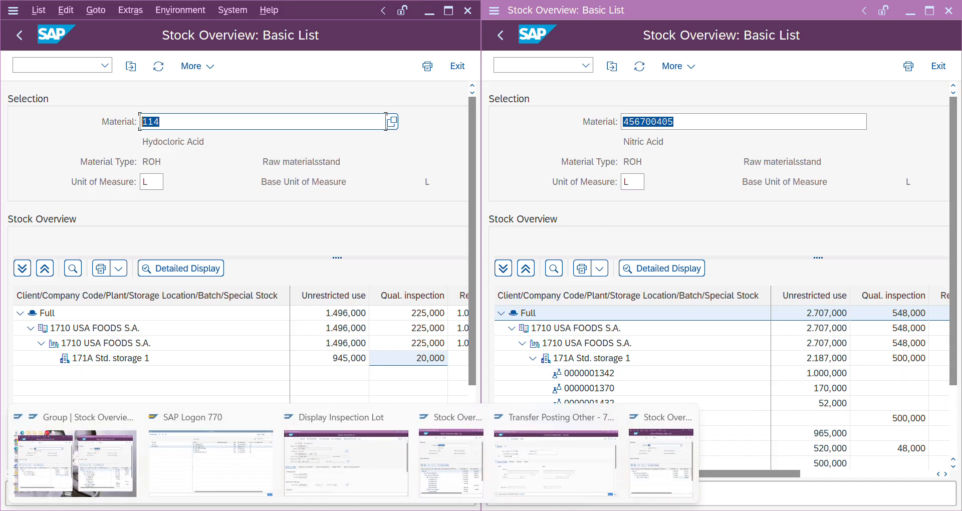
{"action": "left_click", "coordinate": [339, 487]}
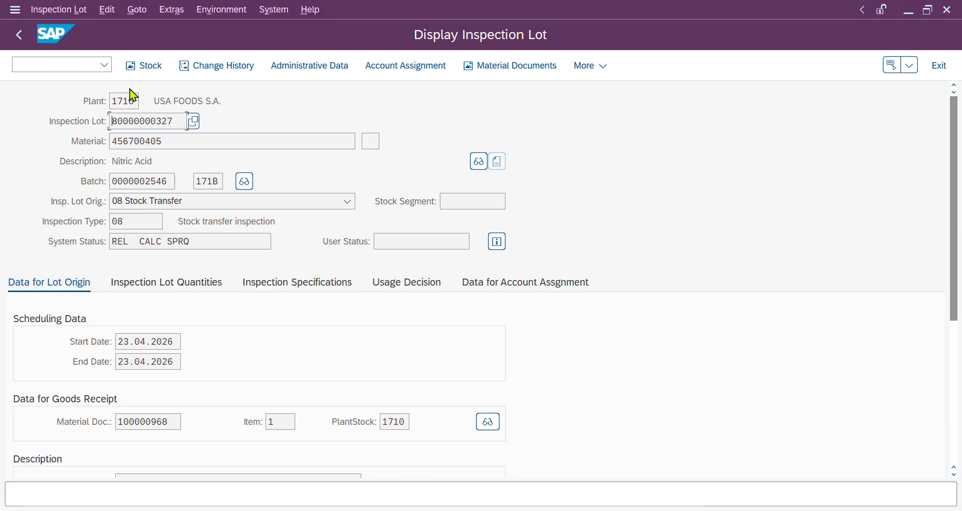
{"action": "left_click", "coordinate": [19, 34]}
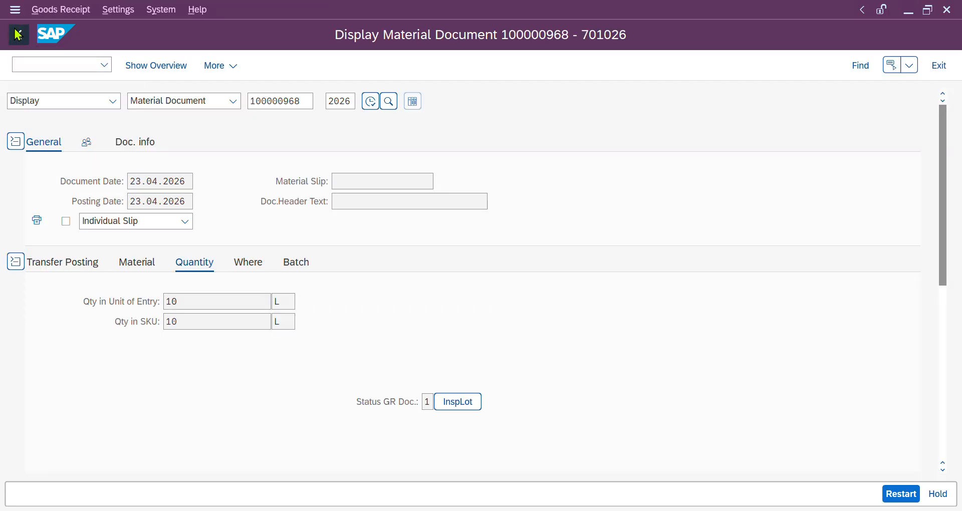
{"action": "left_click", "coordinate": [18, 35]}
{"action": "type", "text": "QA32"}
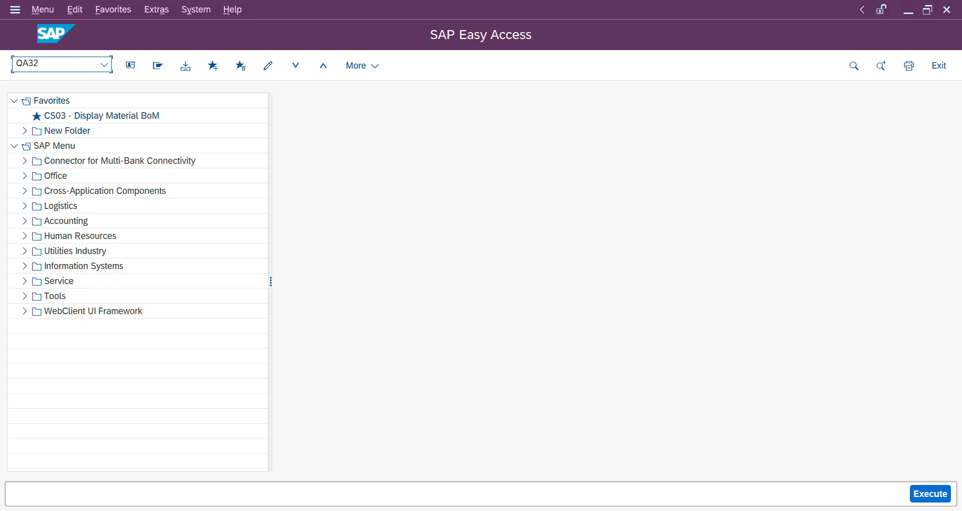
{"action": "key", "text": "Return"}
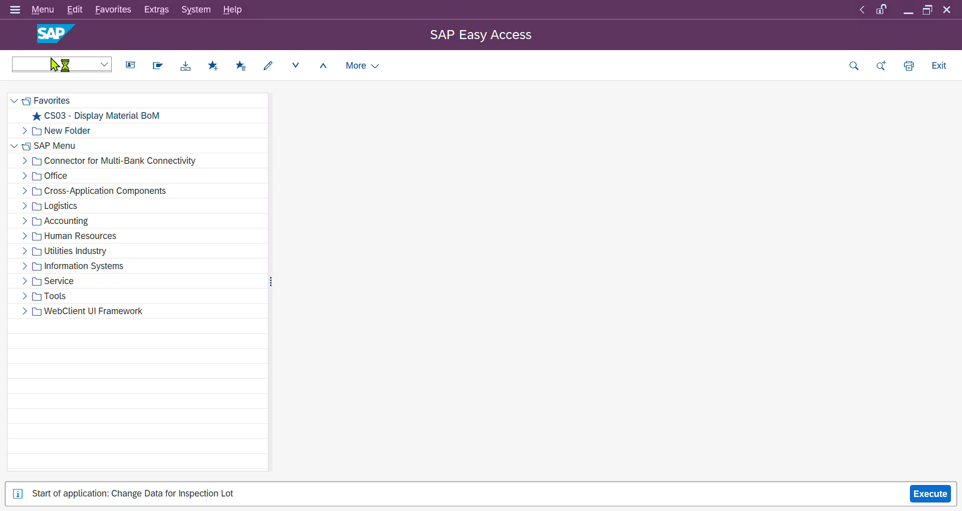
- List inspection lots without a usage decision for lot origin 08, with the lot creation start date set to 23.04.2026
{"action": "left_click", "coordinate": [219, 221]}
{"action": "left_click", "coordinate": [229, 241]}
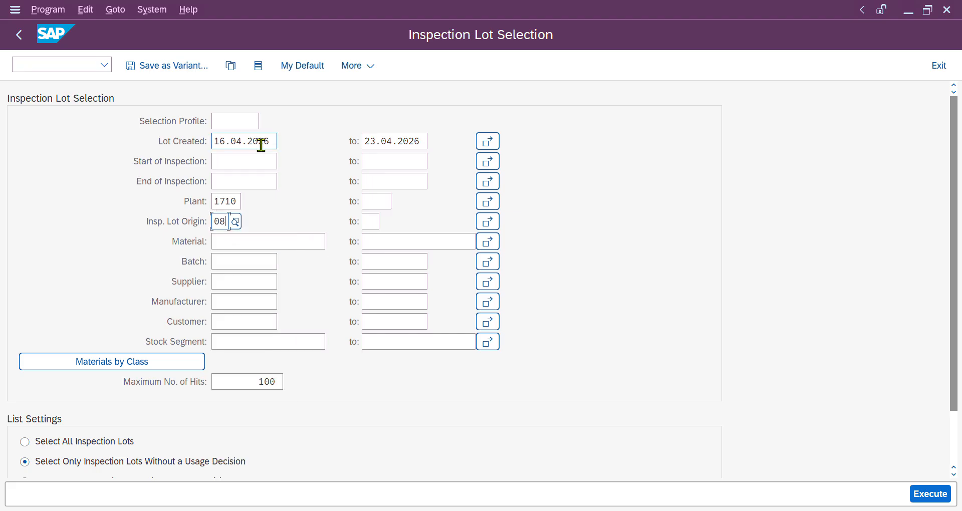
{"action": "left_click_drag", "start_coordinate": [270, 143], "coordinate": [166, 138]}
{"action": "key", "text": "Delete"}
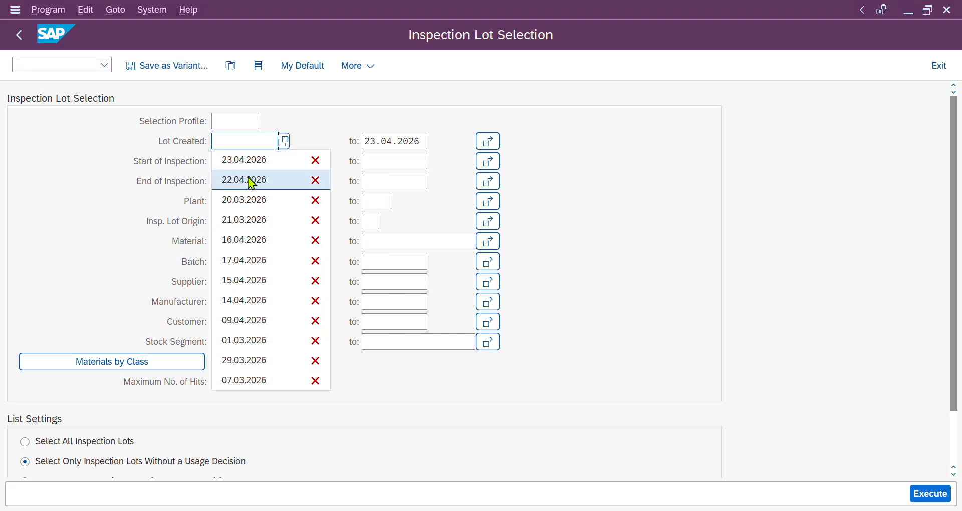
{"action": "left_click", "coordinate": [247, 160]}
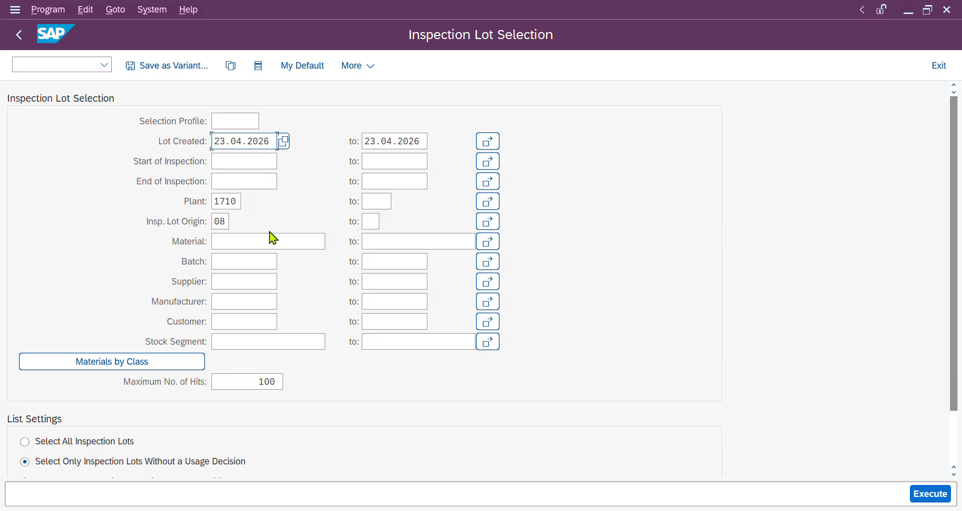
{"action": "left_click", "coordinate": [916, 495]}
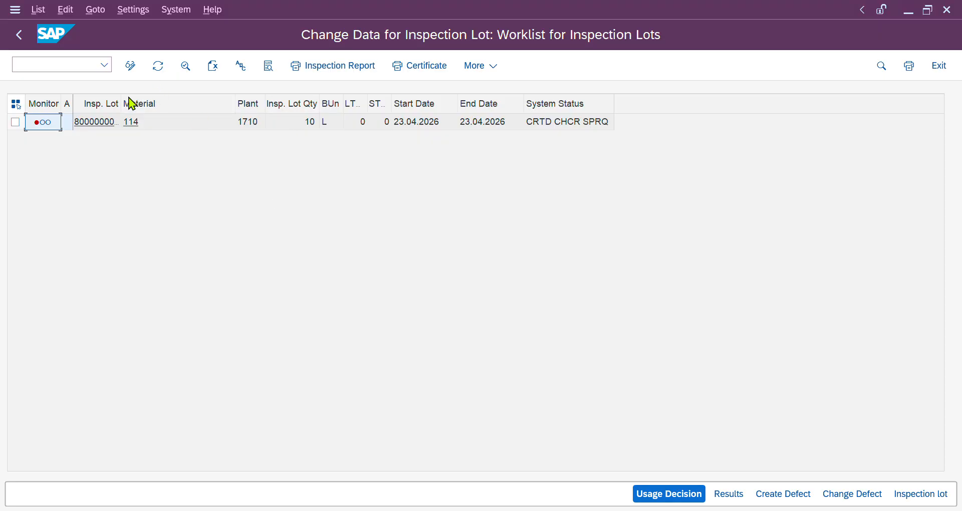
- List all inspection lots for the same selection and widen the System Status column to examine the status of material 456700405's lot
{"action": "left_click", "coordinate": [20, 36]}
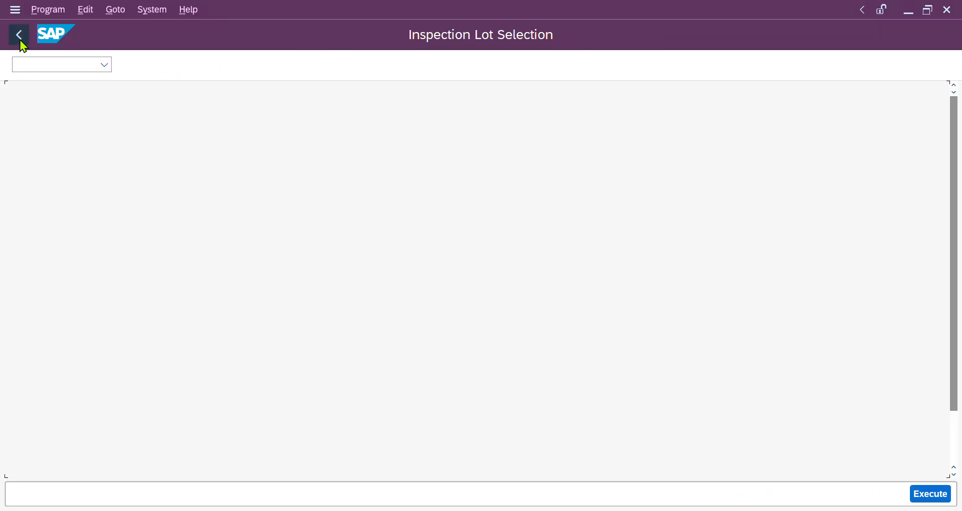
{"action": "left_click", "coordinate": [52, 441]}
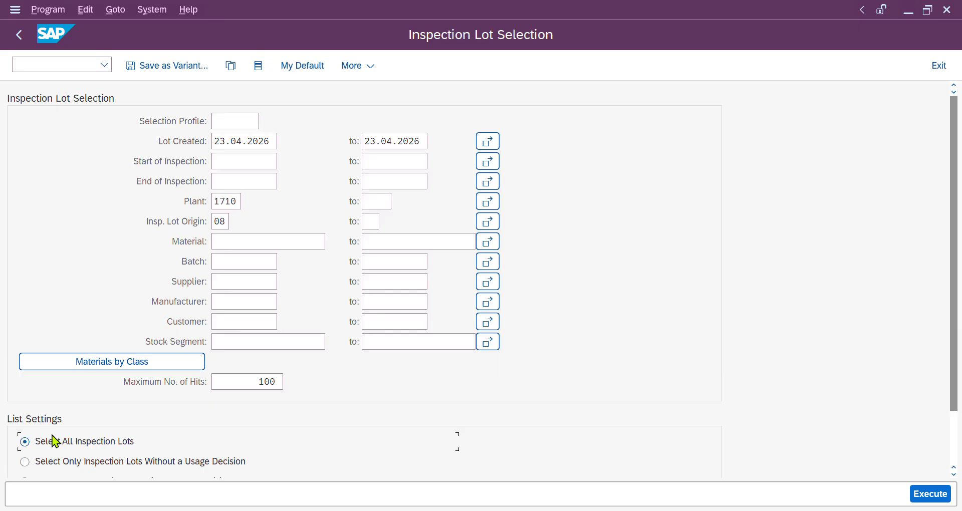
{"action": "left_click", "coordinate": [928, 493]}
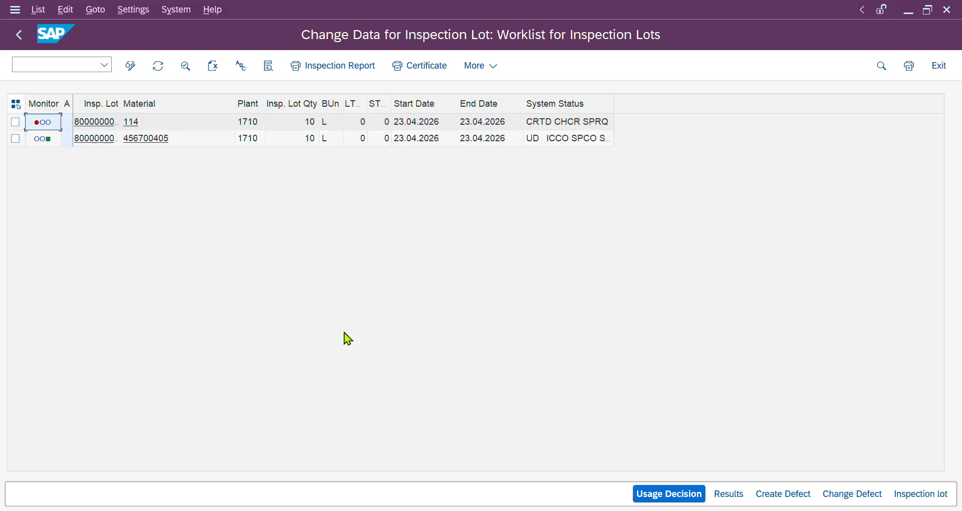
{"action": "left_click", "coordinate": [15, 139]}
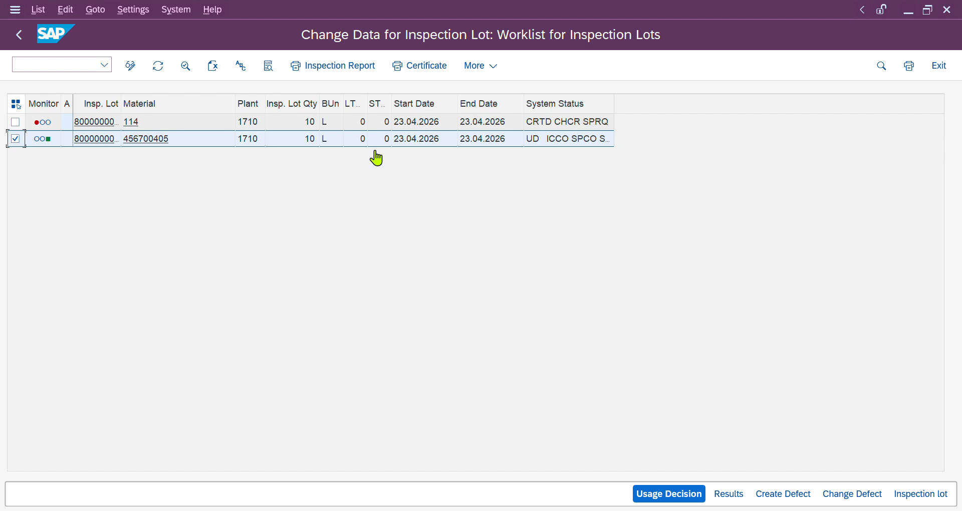
{"action": "left_click_drag", "start_coordinate": [614, 103], "coordinate": [662, 100]}
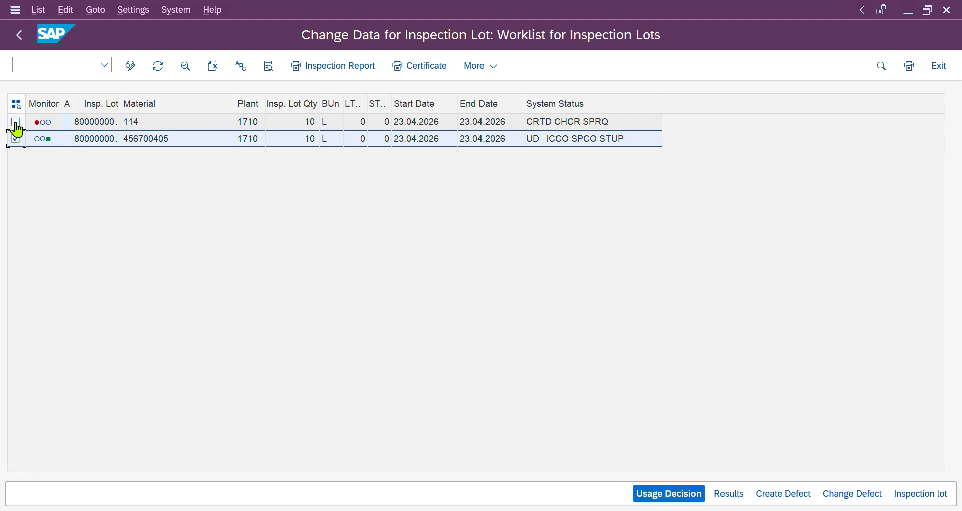
- Restrict the selection to inspection lots without a usage decision and list them again
{"action": "left_click", "coordinate": [20, 35]}
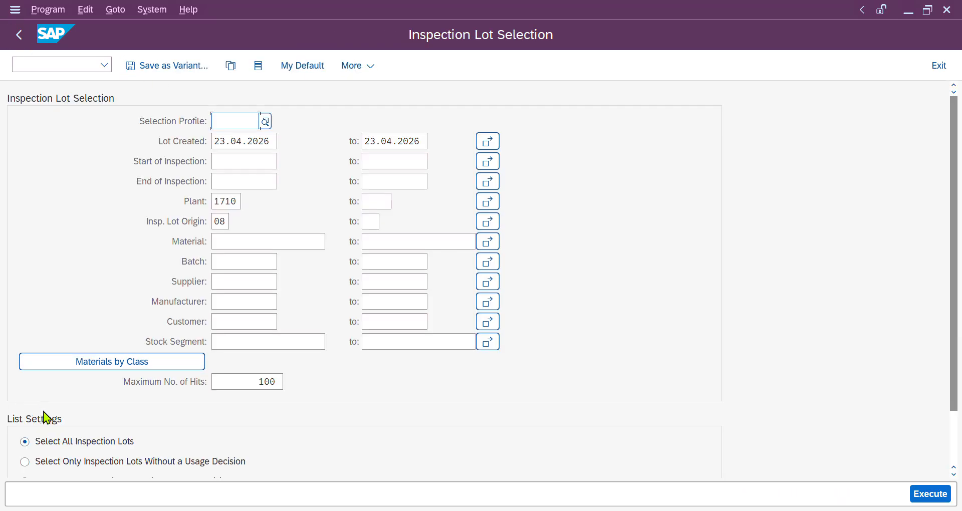
{"action": "left_click", "coordinate": [25, 462]}
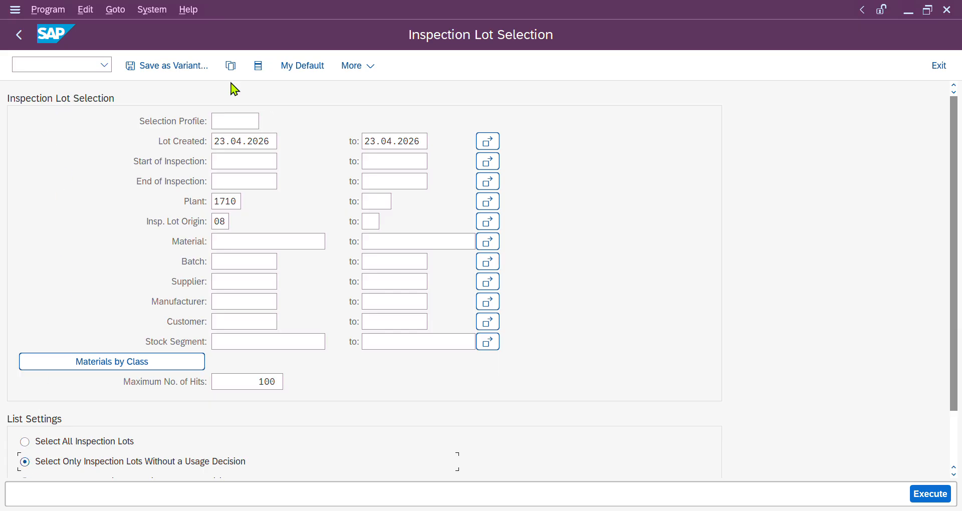
{"action": "left_click", "coordinate": [928, 493]}
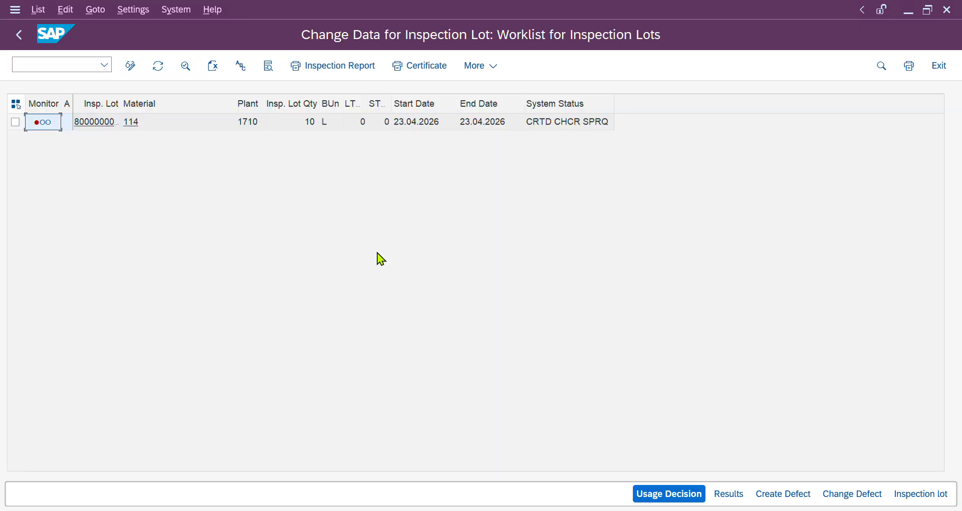
- Display material 114's master data from the worklist, examine its inspection setup for inspection type 08, and return to the worklist
{"action": "left_click", "coordinate": [15, 123]}
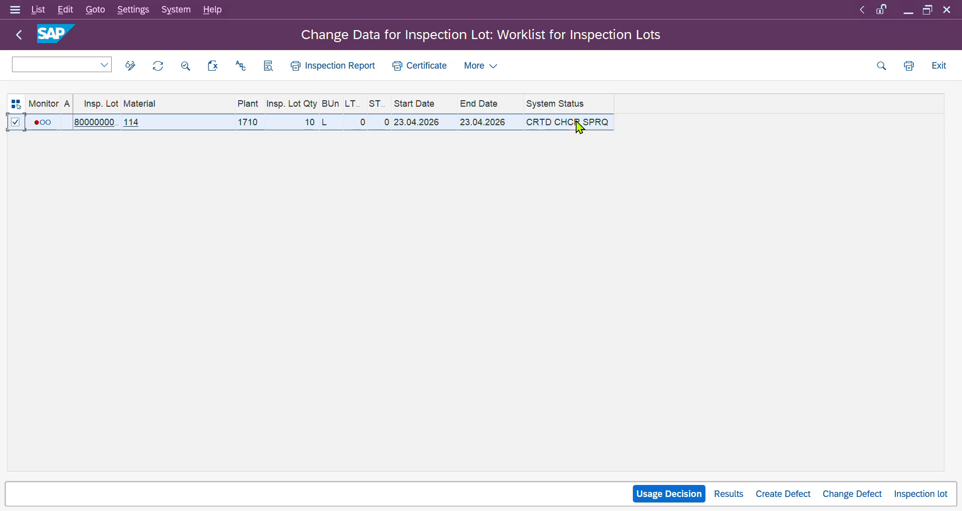
{"action": "left_click", "coordinate": [132, 123]}
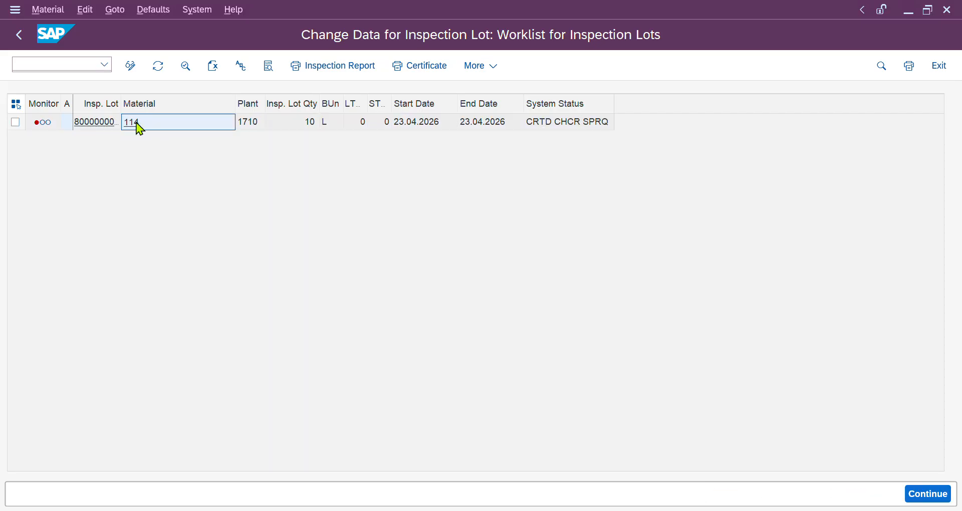
{"action": "left_click", "coordinate": [295, 498]}
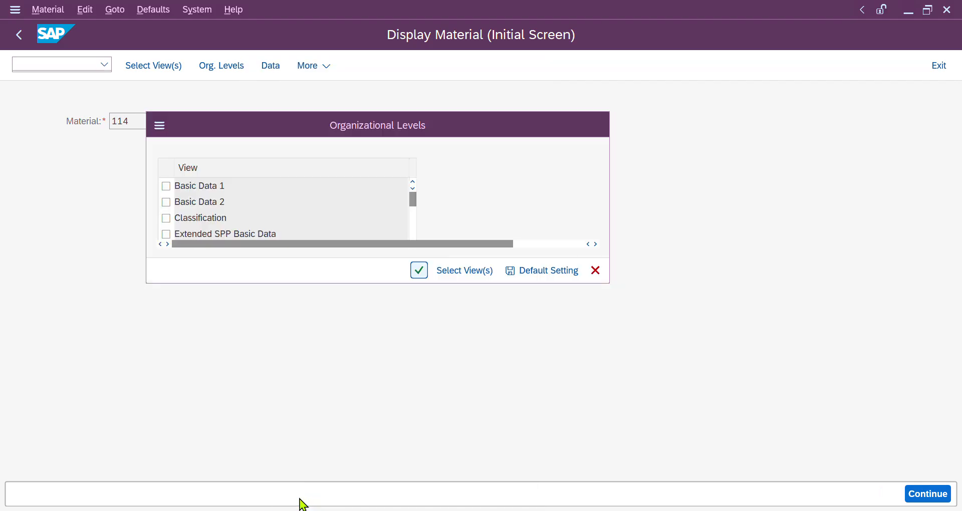
{"action": "left_click", "coordinate": [417, 271]}
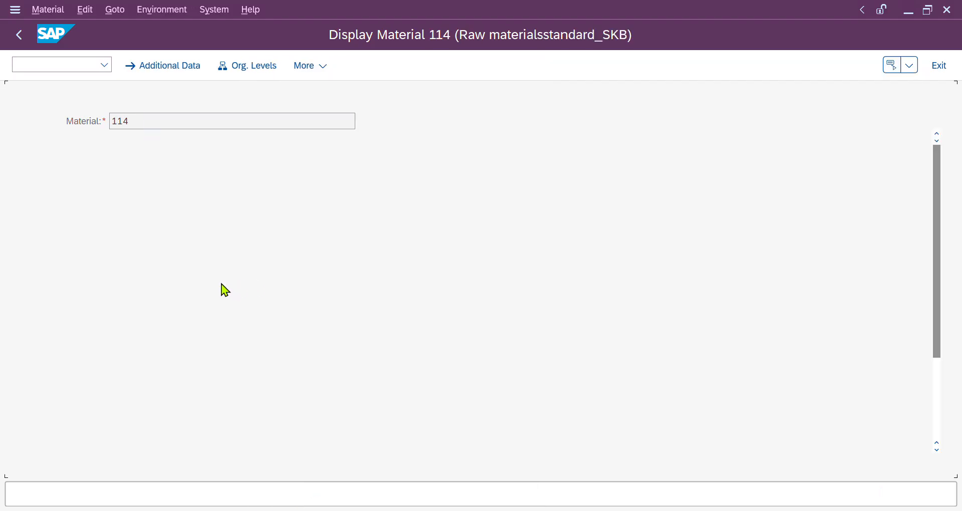
{"action": "left_click", "coordinate": [468, 302]}
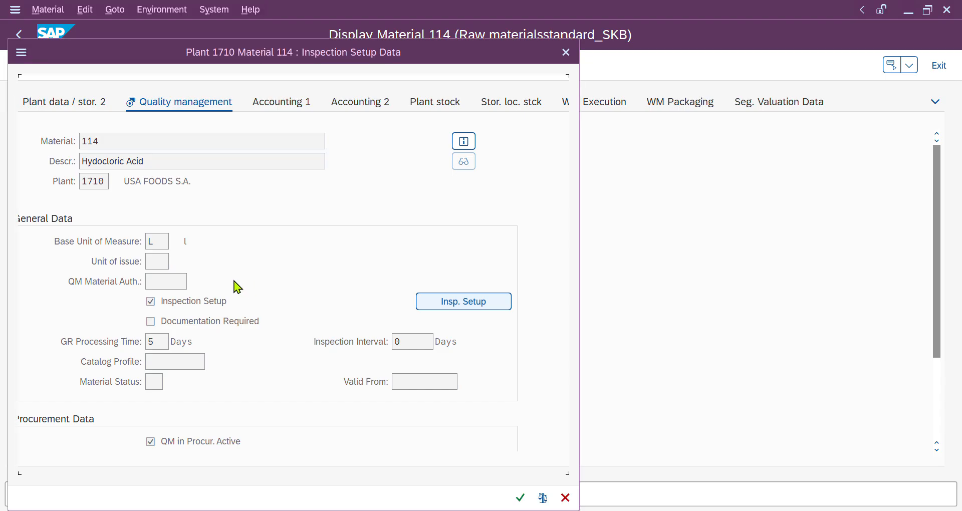
{"action": "left_click", "coordinate": [75, 186]}
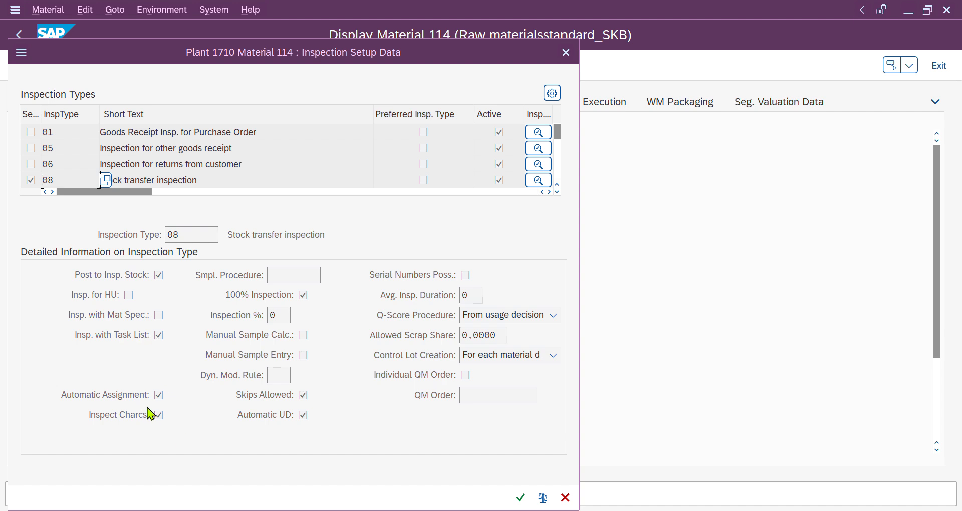
{"action": "left_click", "coordinate": [520, 497]}
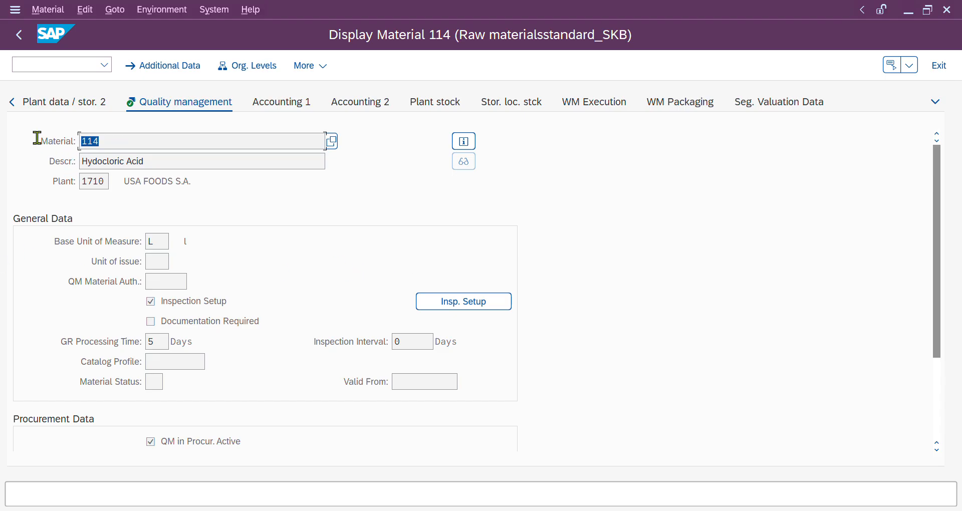
{"action": "left_click", "coordinate": [18, 37]}
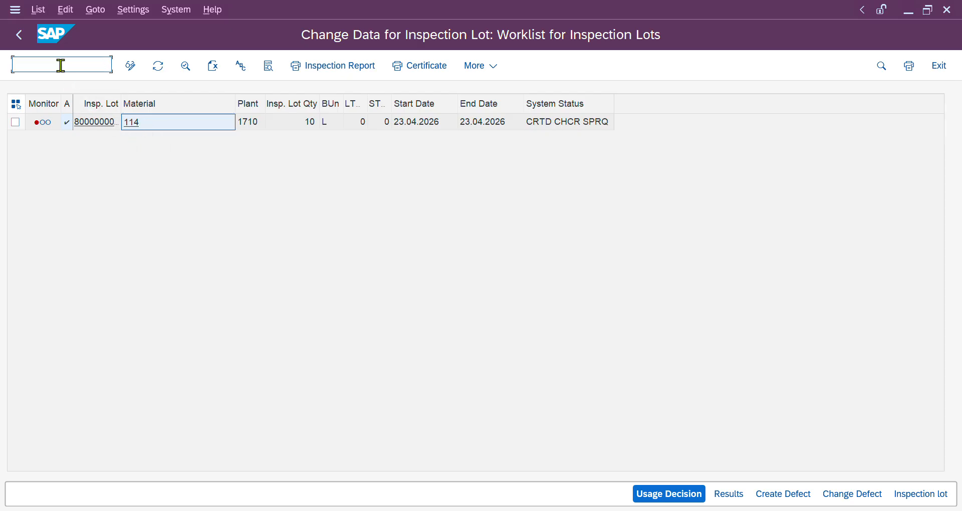
- Run transaction QP02 in a new session and list the inspection plan task lists for material 114 in plant 1710
{"action": "type", "text": "QP02"}
{"action": "key", "text": "Return"}
{"action": "type", "text": "114"}
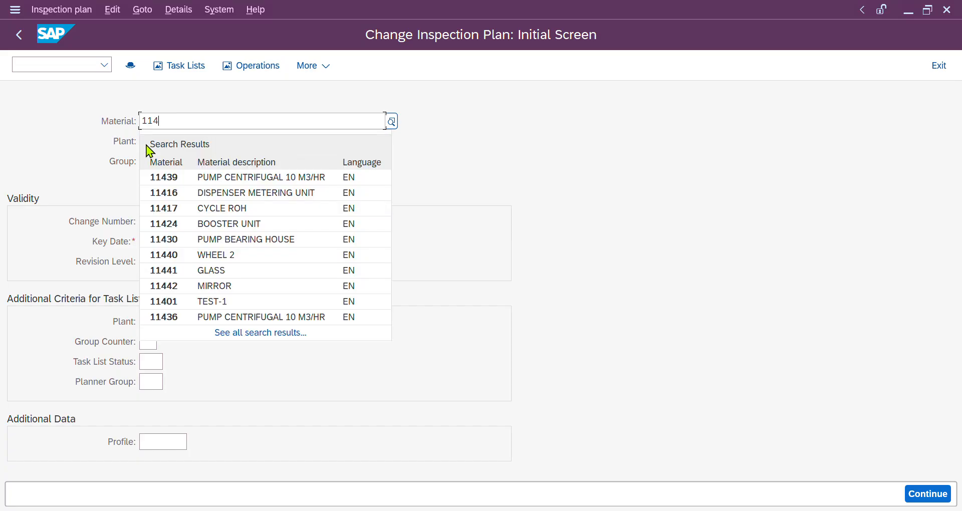
{"action": "key", "text": "Tab"}
{"action": "left_click", "coordinate": [145, 140]}
{"action": "type", "text": "1710"}
{"action": "key", "text": "Return"}
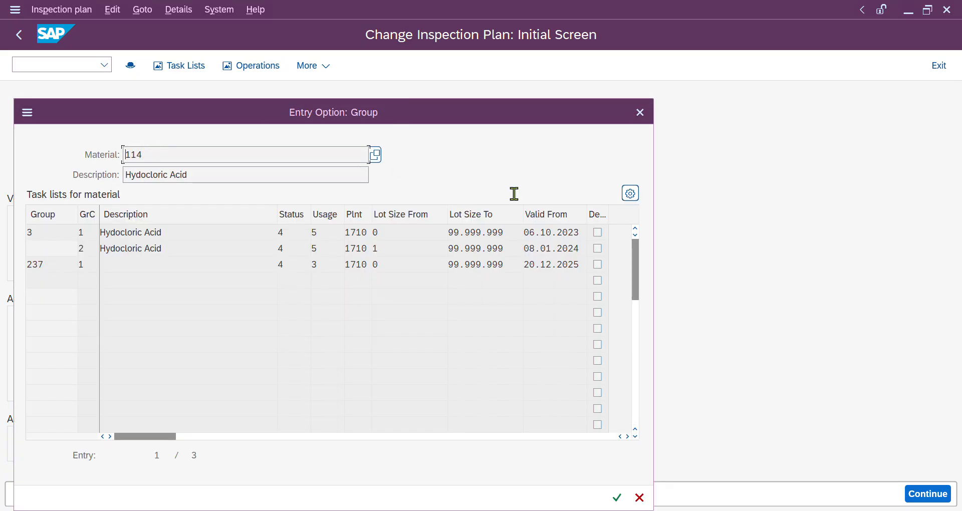
{"action": "left_click_drag", "start_coordinate": [410, 122], "coordinate": [639, 104]}
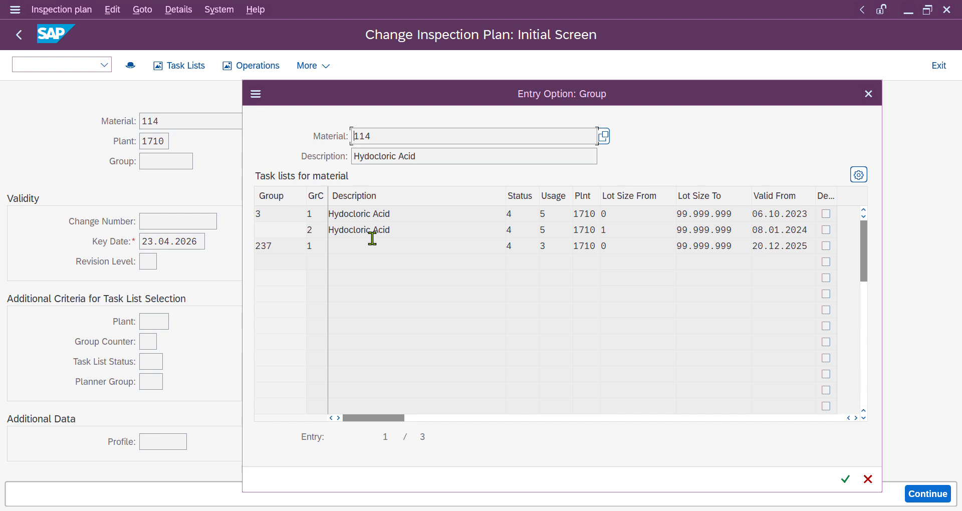
- Examine the group counters and usages of the task lists in group 3
{"action": "left_click_drag", "start_coordinate": [399, 219], "coordinate": [251, 214]}
{"action": "left_click", "coordinate": [331, 235]}
{"action": "left_click_drag", "start_coordinate": [317, 231], "coordinate": [294, 232]}
{"action": "left_click", "coordinate": [543, 214]}
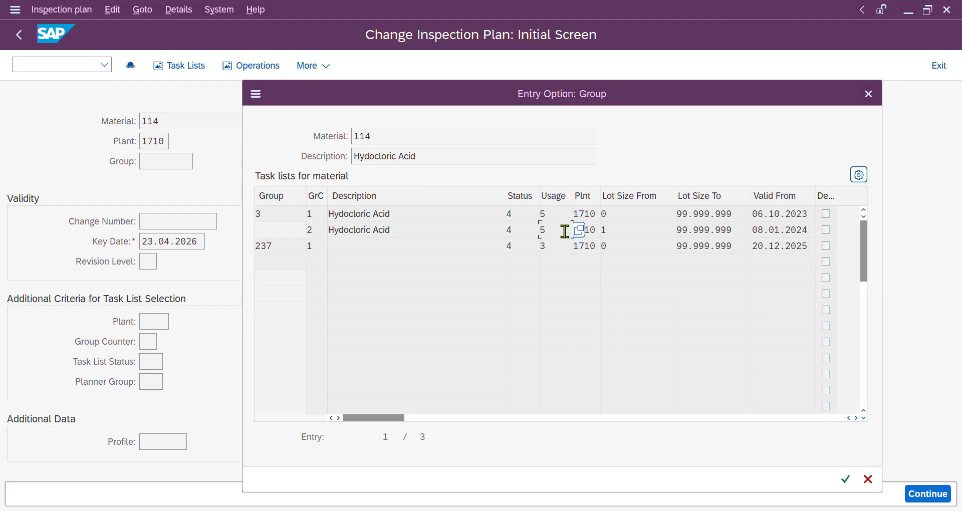
- Look up the possible task list usages, check Goods Receipt and Material Check, and close the task list overview
{"action": "left_click", "coordinate": [554, 215]}
{"action": "key", "text": "F4"}
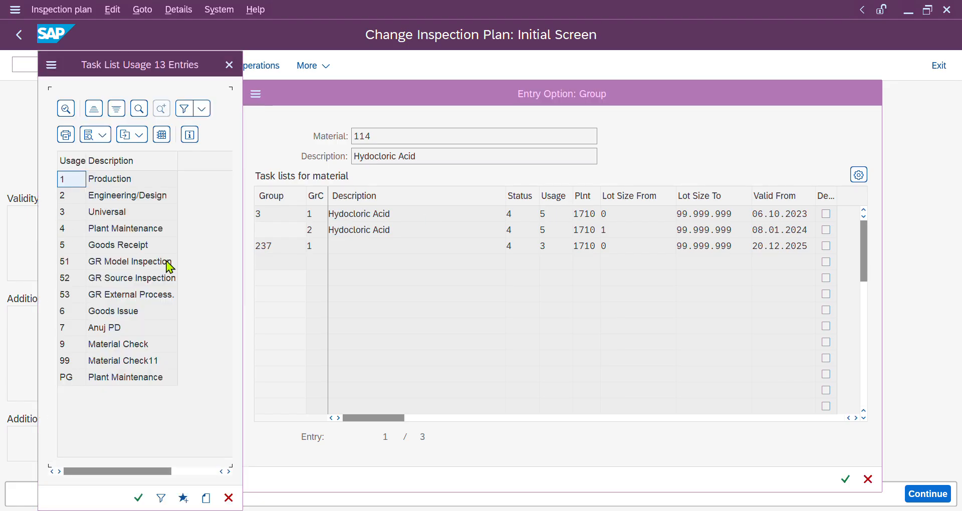
{"action": "left_click", "coordinate": [142, 247]}
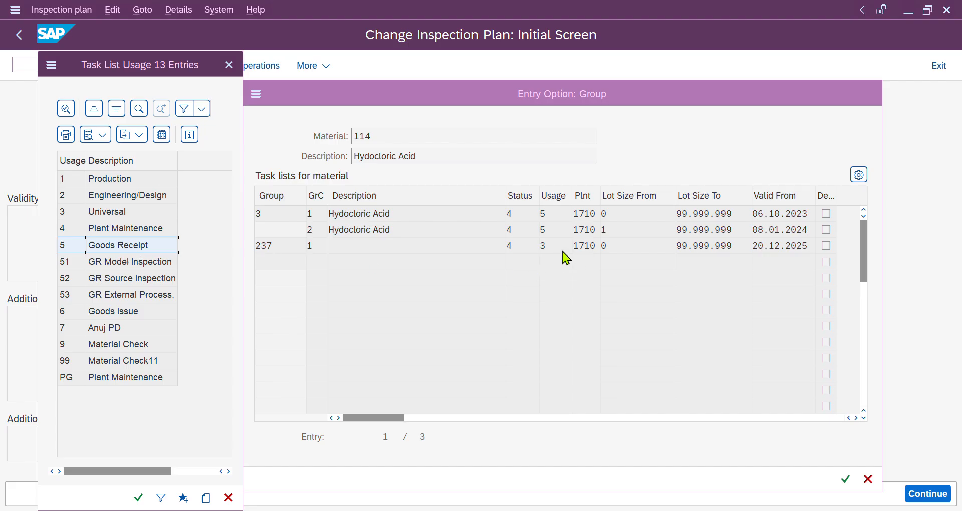
{"action": "left_click", "coordinate": [129, 345]}
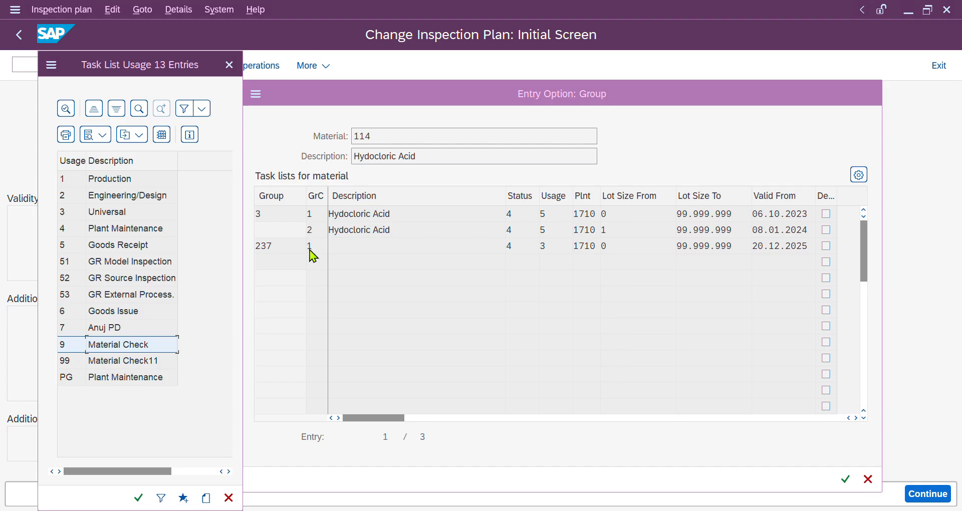
{"action": "left_click", "coordinate": [230, 66]}
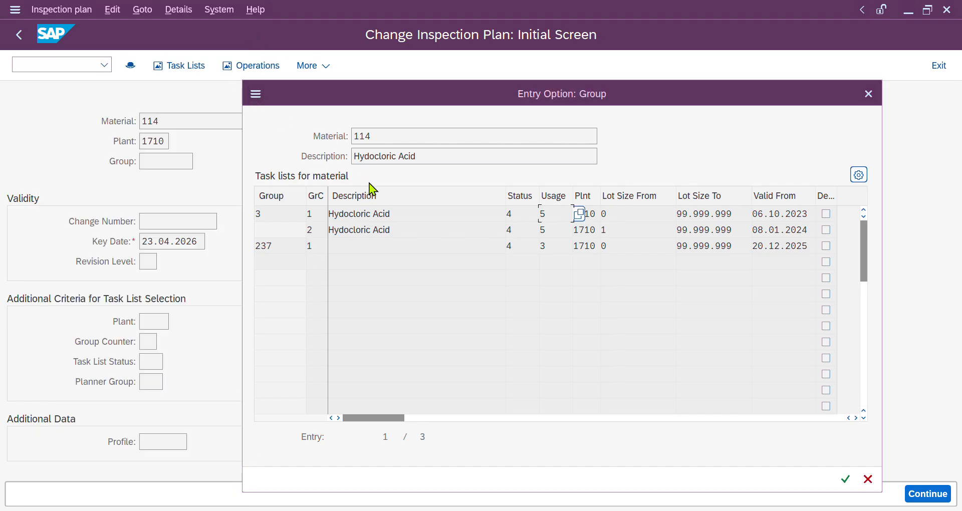
{"action": "left_click_drag", "start_coordinate": [554, 217], "coordinate": [518, 214]}
{"action": "left_click", "coordinate": [867, 479]}
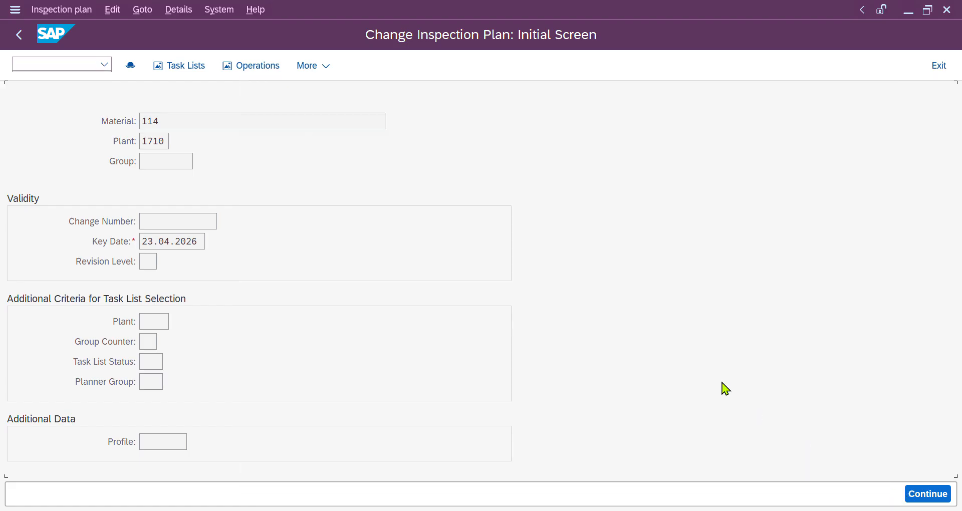
- Return to the inspection lot worklist, open material 114's lot for changing, check its system status and show its inspection specifications
{"action": "key", "text": "alt+Tab"}
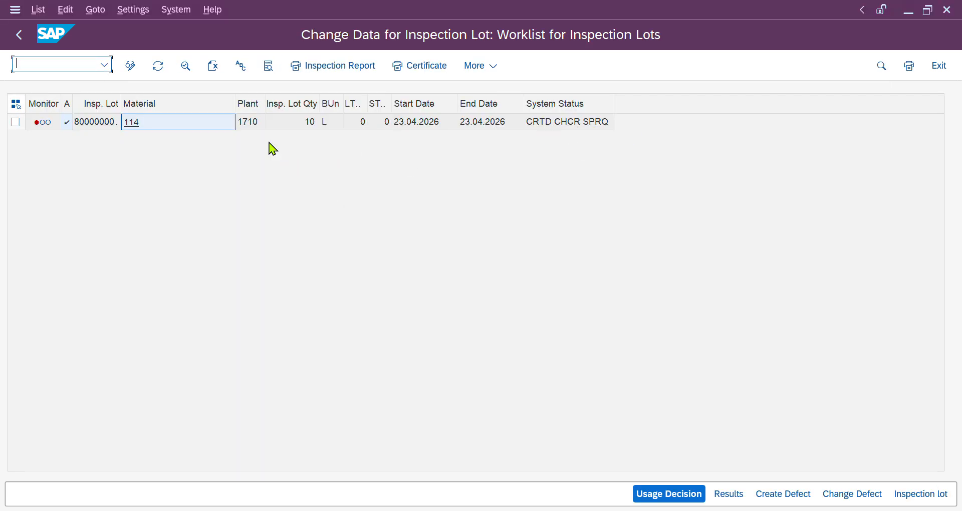
{"action": "left_click", "coordinate": [15, 122]}
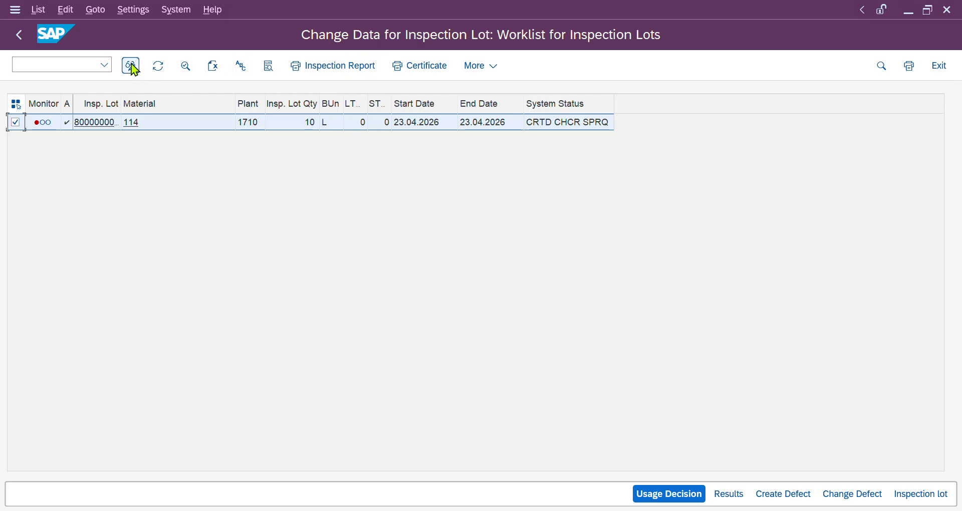
{"action": "left_click", "coordinate": [927, 496]}
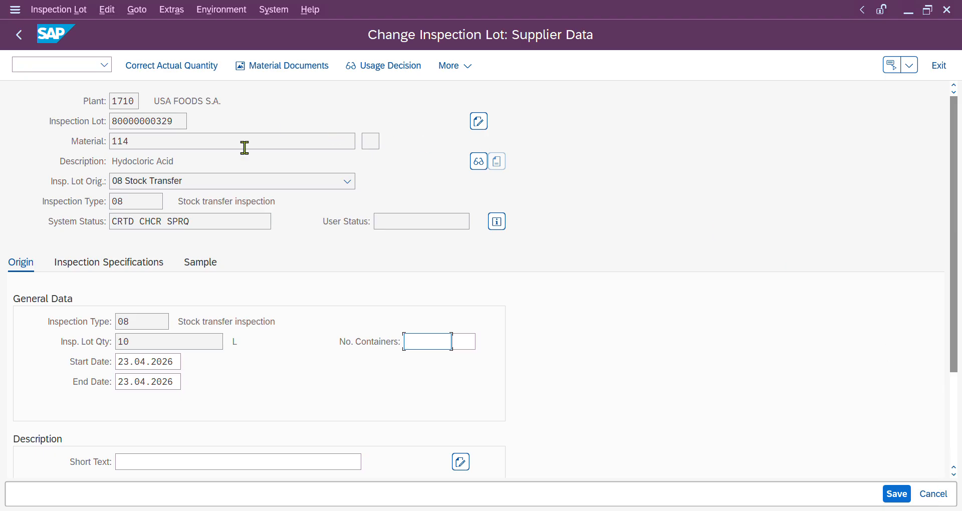
{"action": "left_click_drag", "start_coordinate": [140, 223], "coordinate": [107, 226]}
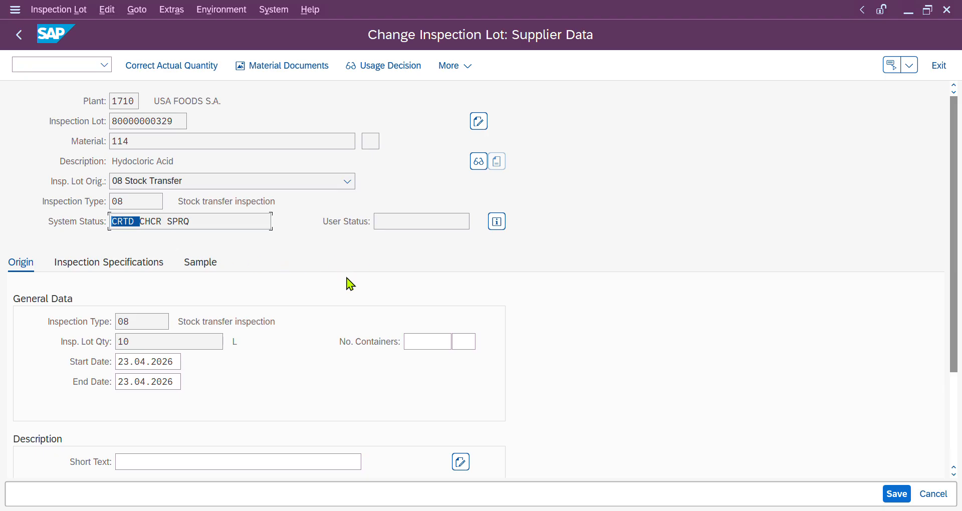
{"action": "scroll", "coordinate": [311, 279], "scroll_direction": "down", "scroll_amount": 1}
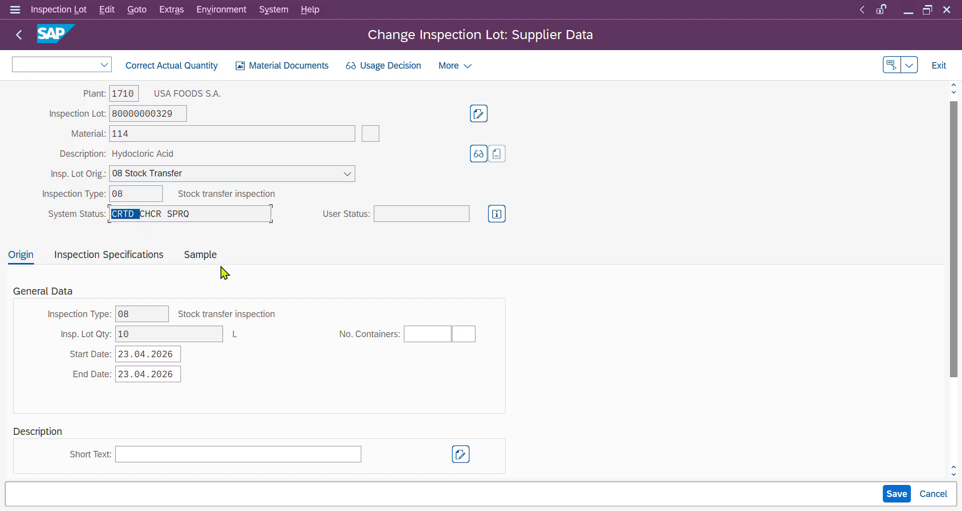
{"action": "scroll", "coordinate": [210, 303], "scroll_direction": "down", "scroll_amount": 1}
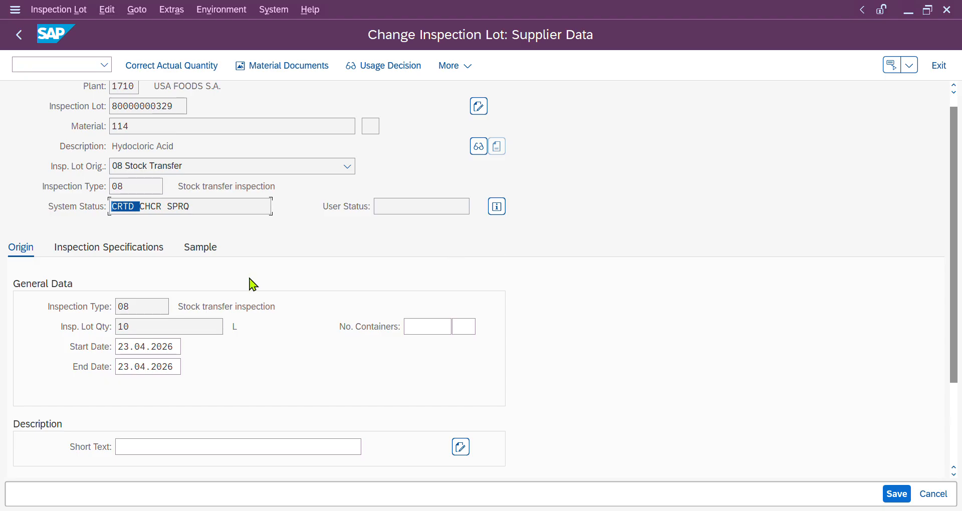
{"action": "left_click", "coordinate": [119, 254]}
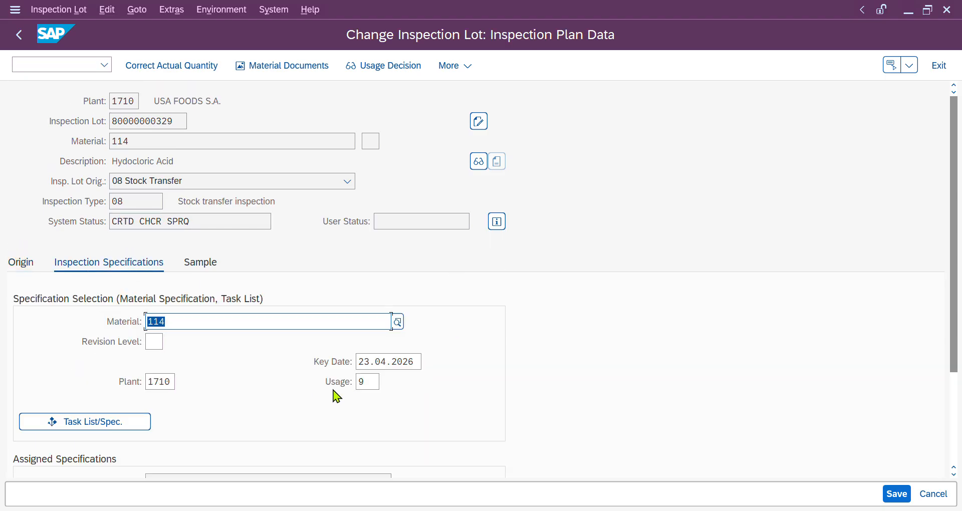
- Try to select a task list for the inspection lot with usage 9
{"action": "double_click", "coordinate": [362, 382]}
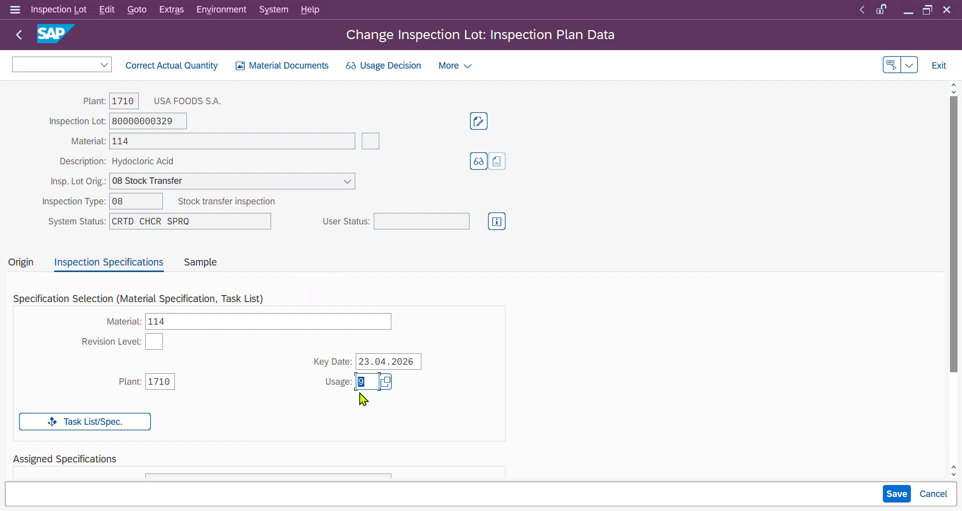
{"action": "scroll", "coordinate": [456, 351], "scroll_direction": "down", "scroll_amount": 2}
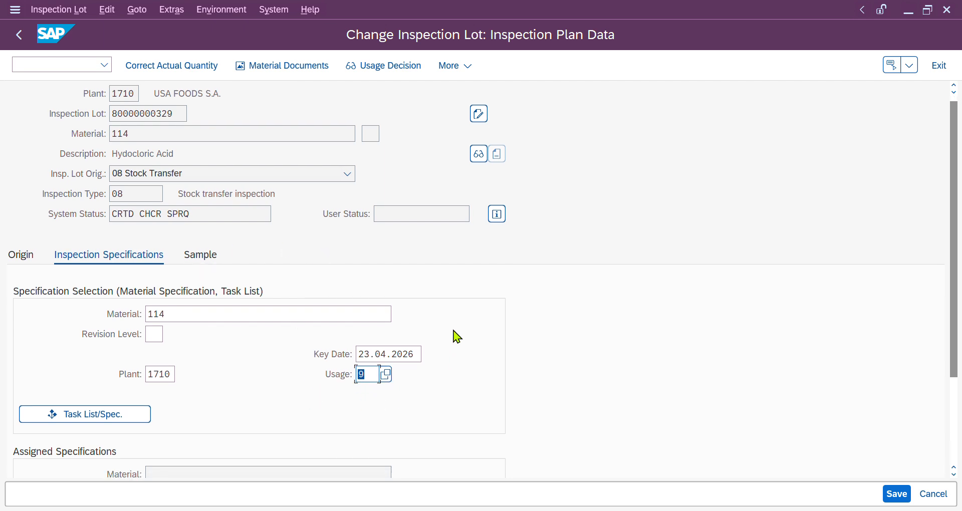
{"action": "left_click", "coordinate": [100, 413]}
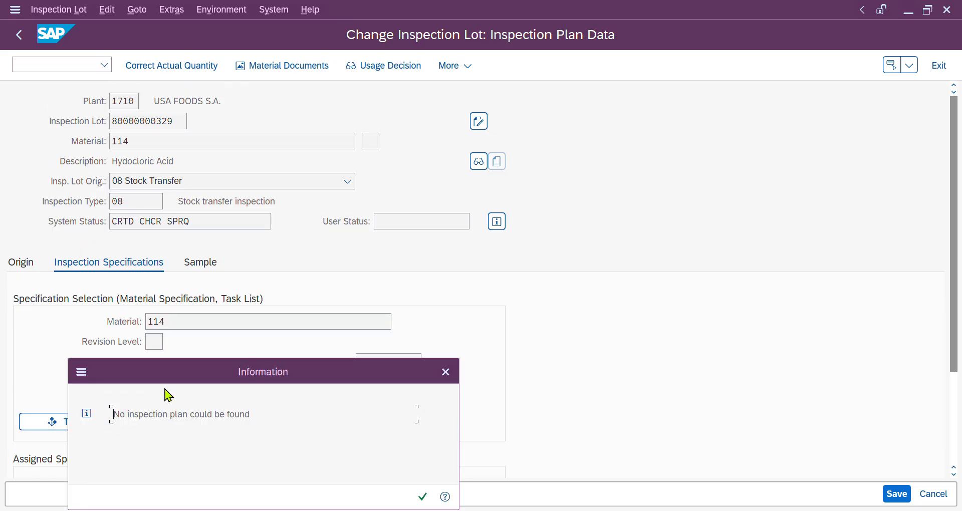
{"action": "left_click_drag", "start_coordinate": [187, 384], "coordinate": [425, 209]}
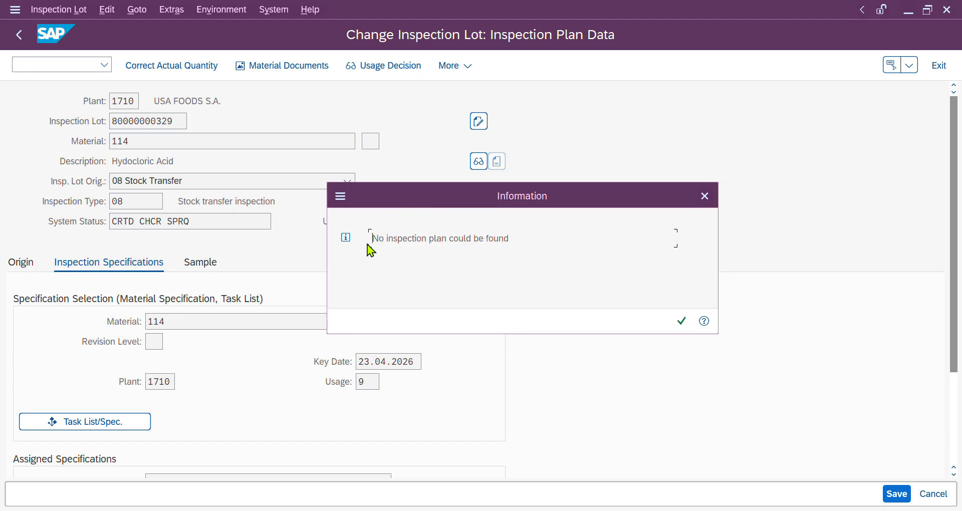
{"action": "left_click_drag", "start_coordinate": [374, 239], "coordinate": [525, 238]}
{"action": "left_click_drag", "start_coordinate": [487, 209], "coordinate": [669, 161]}
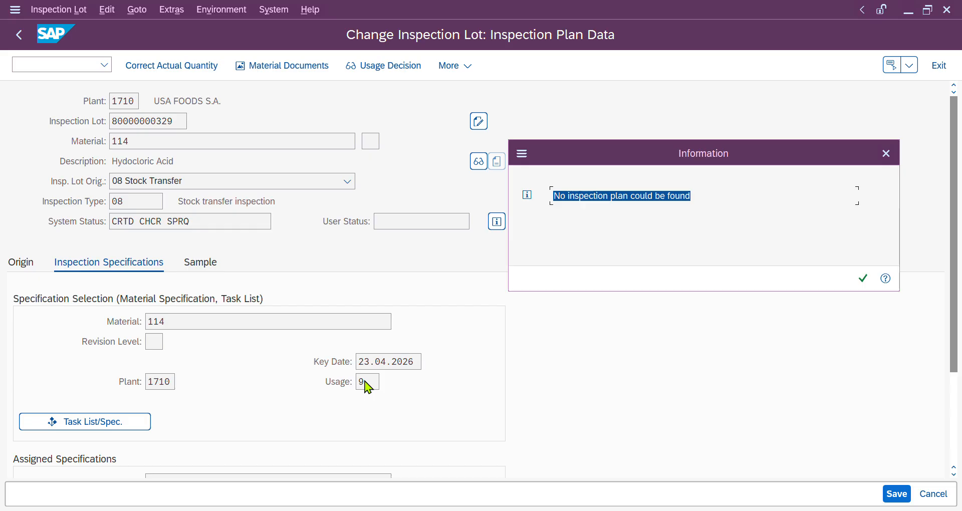
{"action": "left_click", "coordinate": [865, 277]}
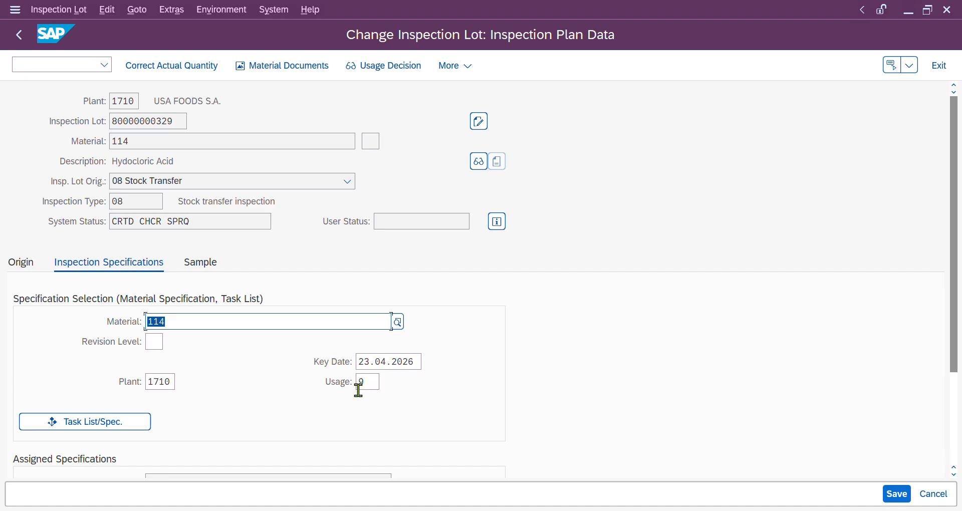
- Set the specification usage to 5 and call up the matching task lists for material 114
{"action": "left_click", "coordinate": [374, 383]}
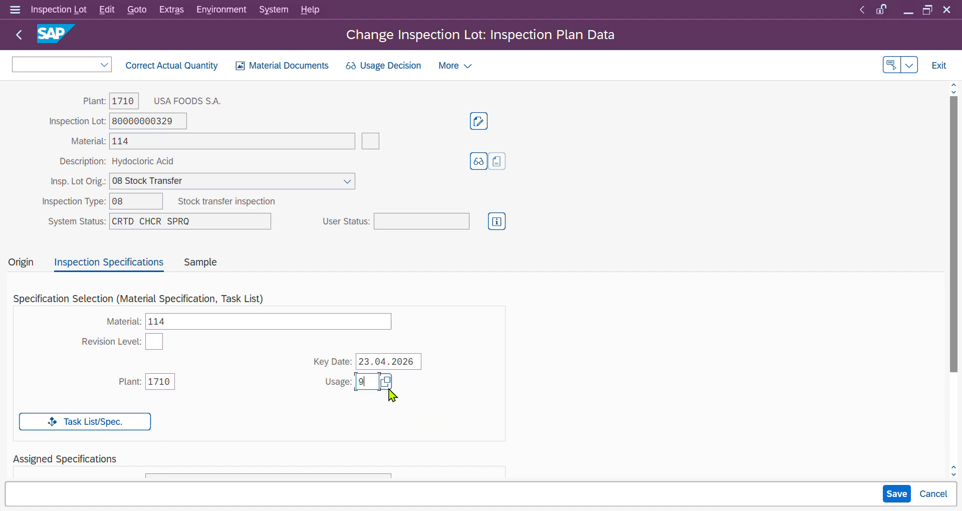
{"action": "key", "text": "BackSpace"}
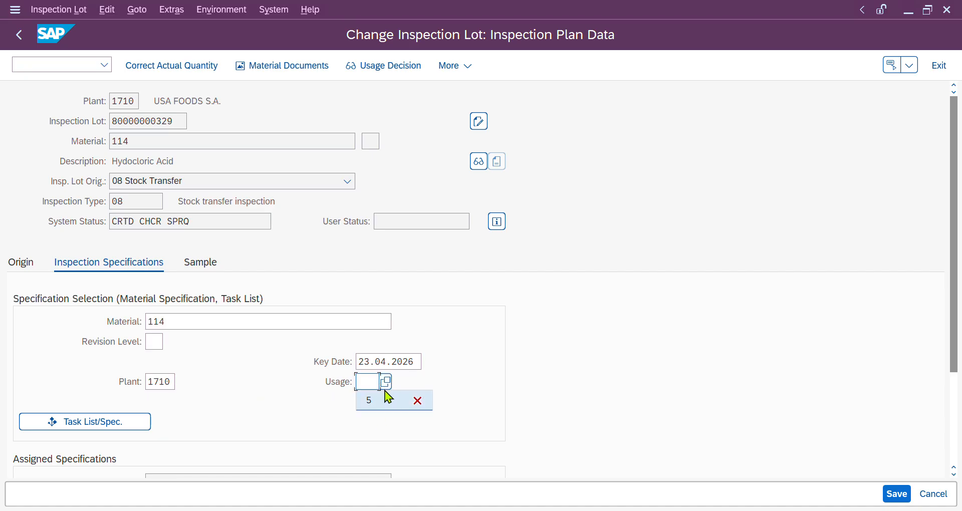
{"action": "left_click", "coordinate": [383, 400]}
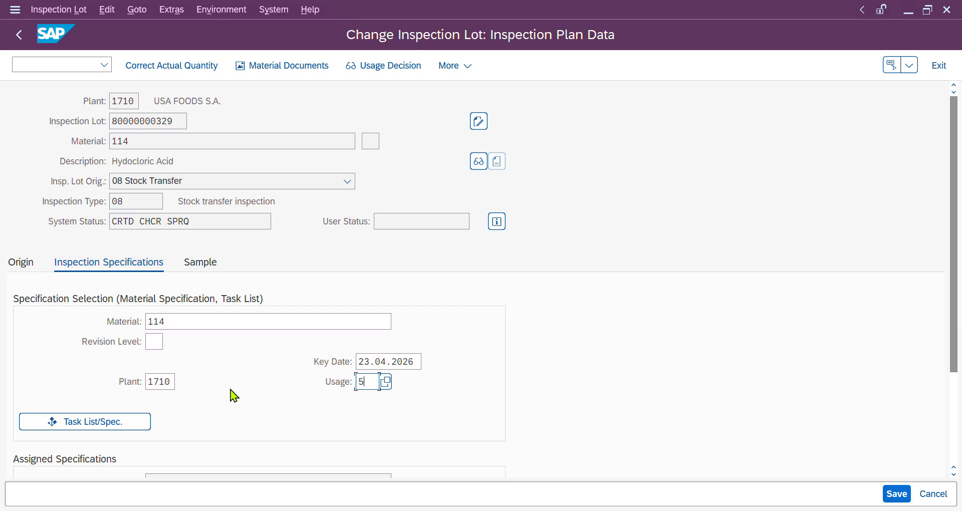
{"action": "left_click_drag", "start_coordinate": [178, 323], "coordinate": [147, 321]}
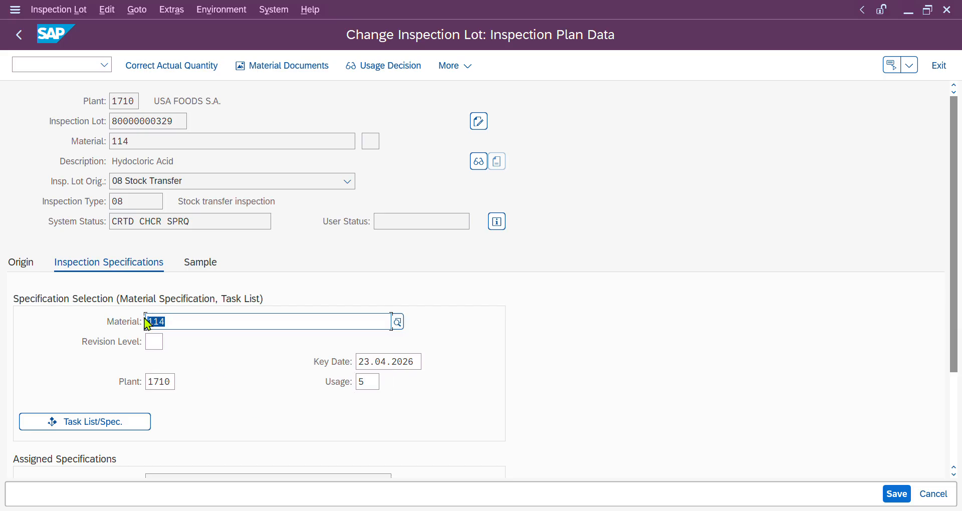
{"action": "left_click", "coordinate": [115, 426]}
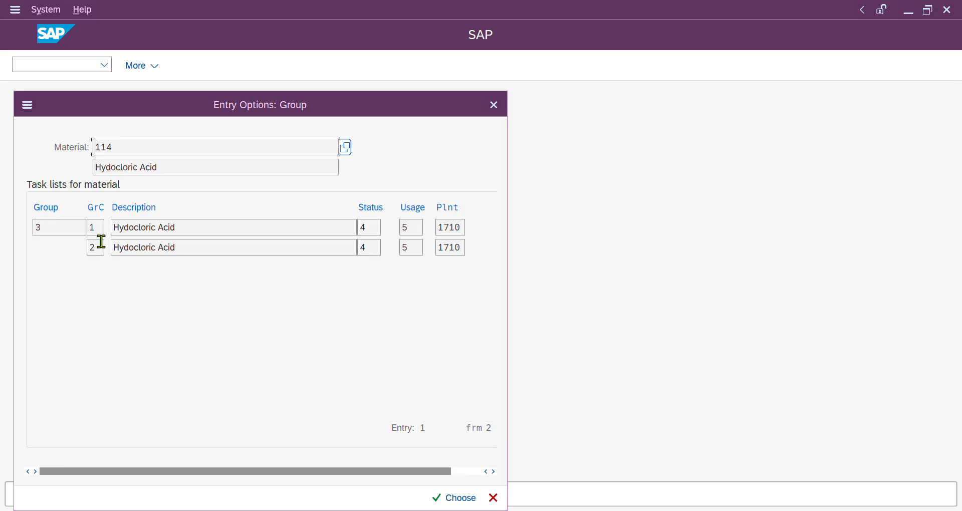
- Assign the task list of group 3, group counter 2, to material 114's inspection lot
{"action": "left_click", "coordinate": [44, 227]}
{"action": "double_click", "coordinate": [410, 247]}
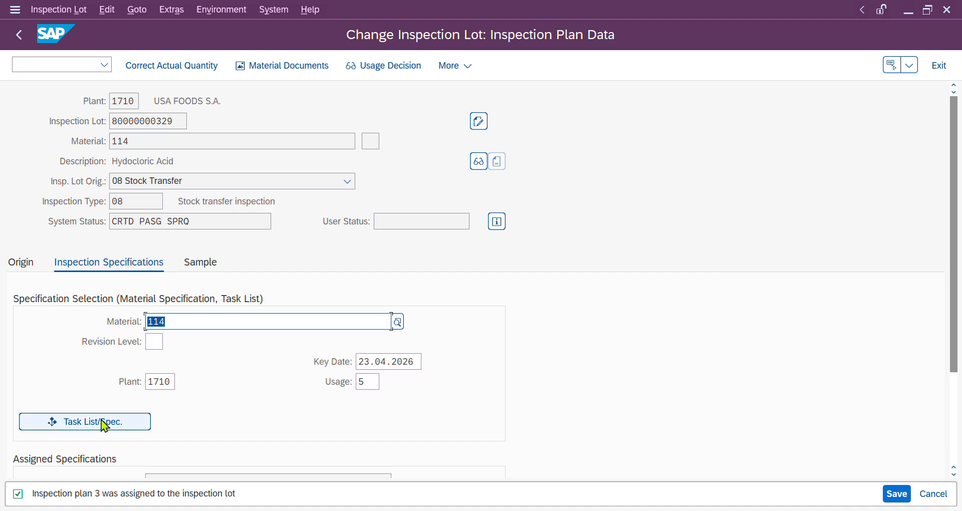
- Calculate the inspection lot's sample size, check the resulting size and system status, and save the lot
{"action": "left_click", "coordinate": [210, 269]}
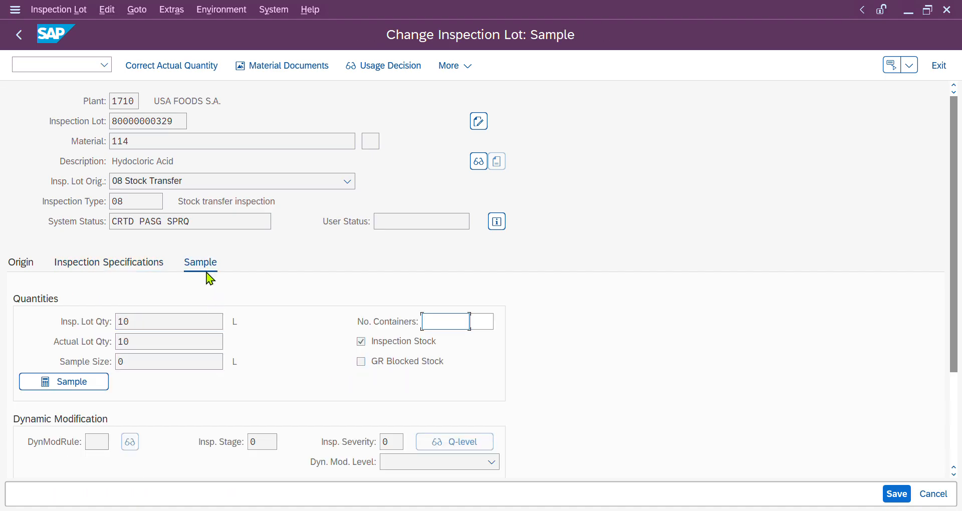
{"action": "left_click", "coordinate": [88, 391]}
{"action": "double_click", "coordinate": [131, 361]}
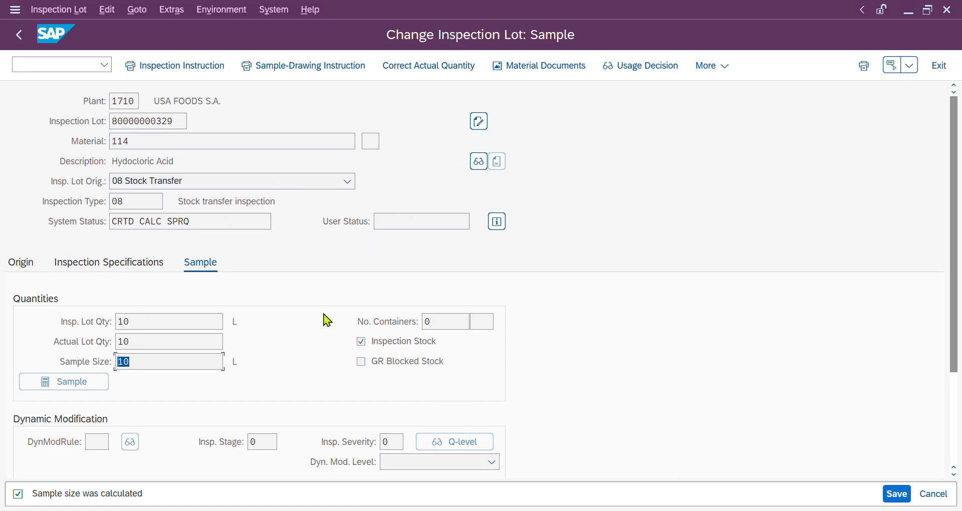
{"action": "left_click_drag", "start_coordinate": [139, 364], "coordinate": [102, 359]}
{"action": "left_click_drag", "start_coordinate": [135, 221], "coordinate": [110, 221]}
{"action": "left_click", "coordinate": [896, 493]}
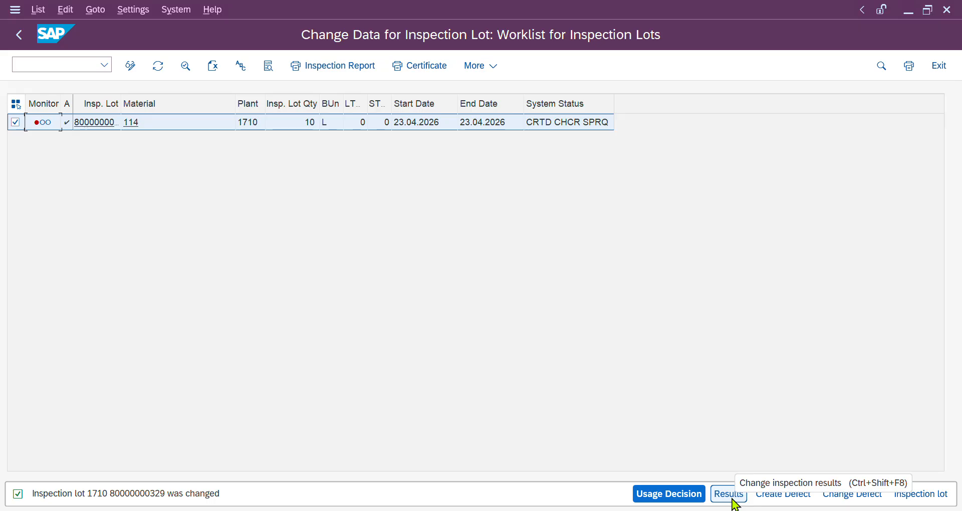
- Refresh the worklist, open results recording for material 114's lot to view its characteristics, and return to the worklist
{"action": "left_click", "coordinate": [158, 65]}
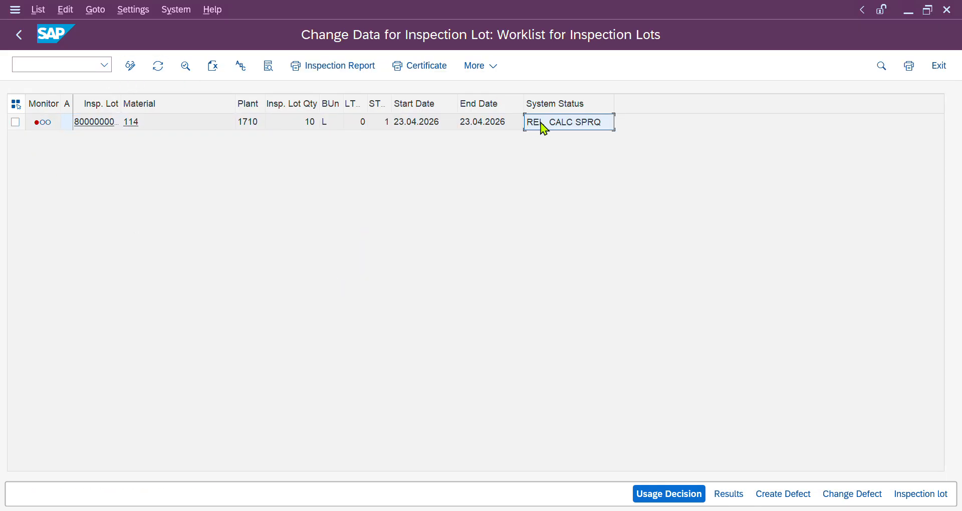
{"action": "left_click", "coordinate": [14, 122]}
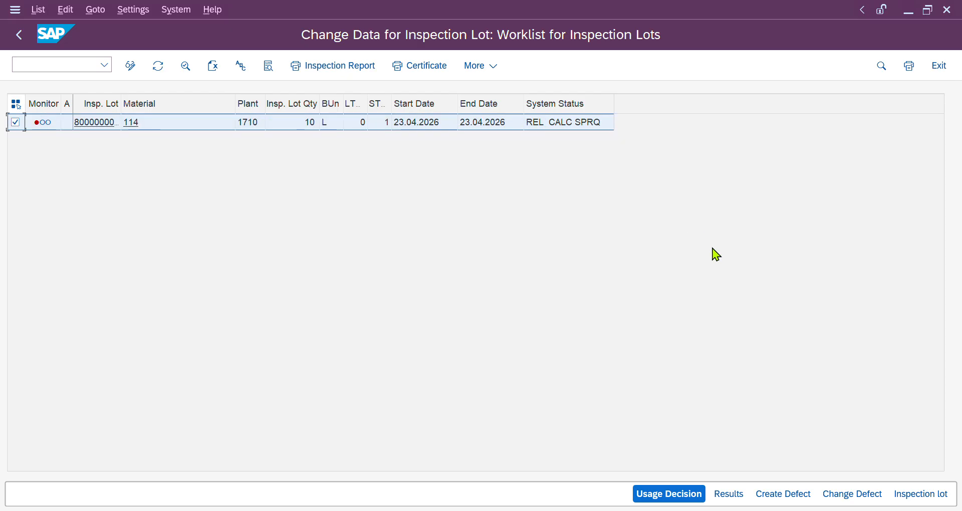
{"action": "left_click", "coordinate": [729, 495]}
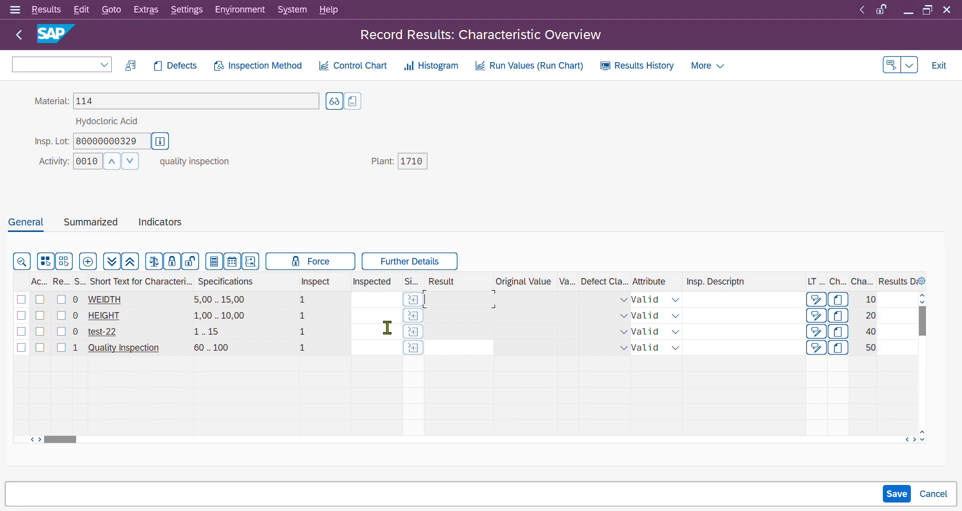
{"action": "left_click", "coordinate": [23, 36]}
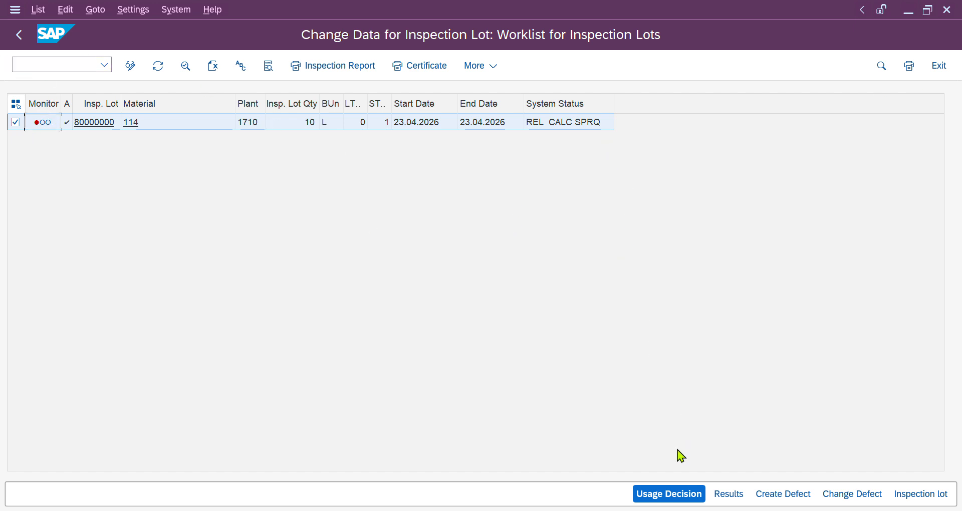
- Open the usage decision for material 114's lot, try to look up a UD code, and dismiss the forced-completion prompt
{"action": "left_click", "coordinate": [666, 495]}
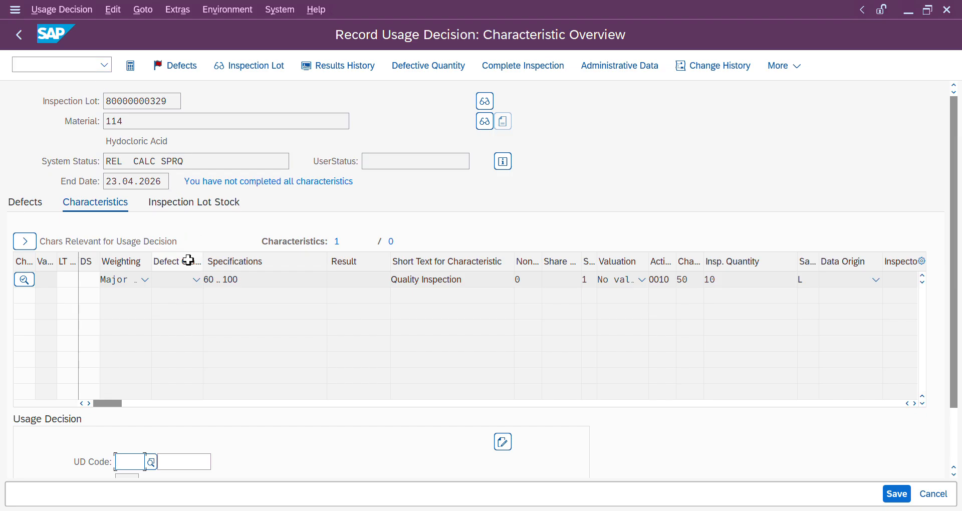
{"action": "scroll", "coordinate": [188, 266], "scroll_direction": "down", "scroll_amount": 1}
{"action": "scroll", "coordinate": [180, 221], "scroll_direction": "down", "scroll_amount": 1}
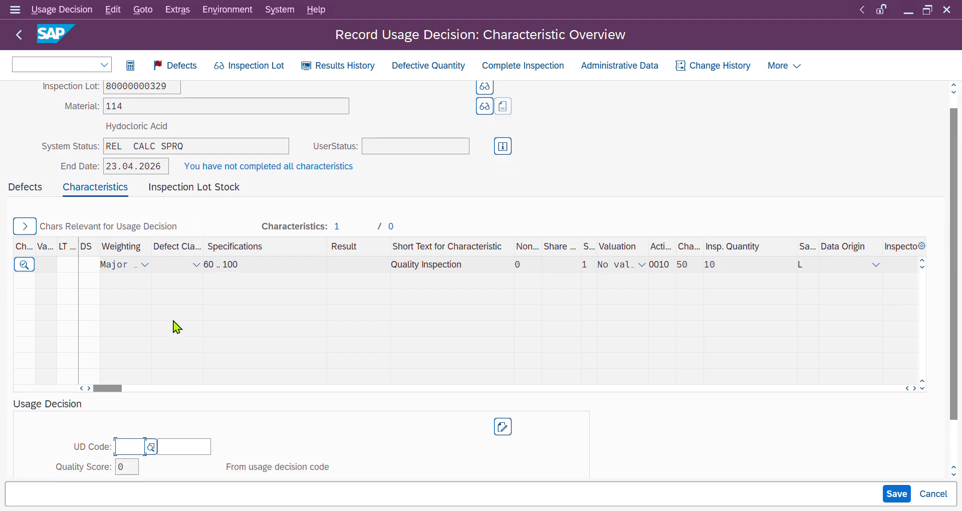
{"action": "left_click", "coordinate": [152, 446]}
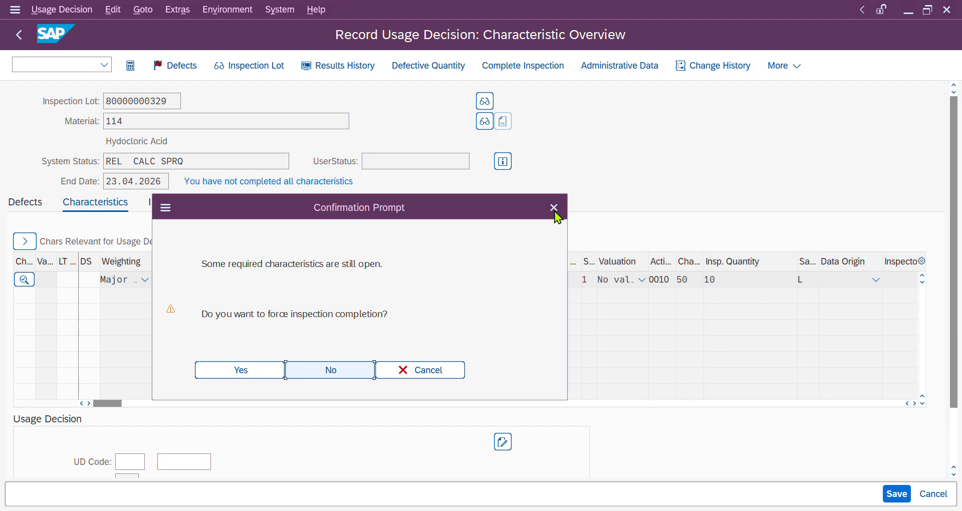
{"action": "left_click", "coordinate": [554, 210]}
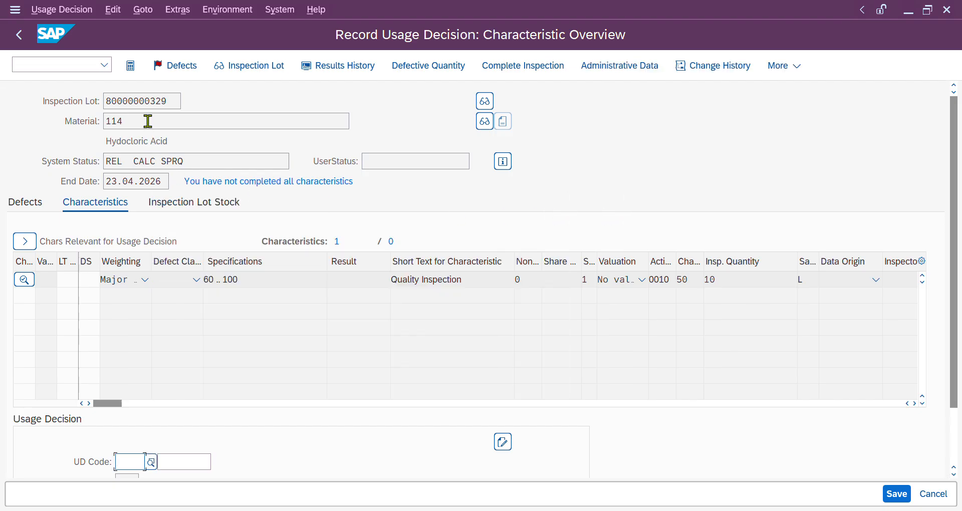
- Check the material in the usage decision and list all characteristics instead of only the relevant ones
{"action": "left_click_drag", "start_coordinate": [148, 121], "coordinate": [103, 121]}
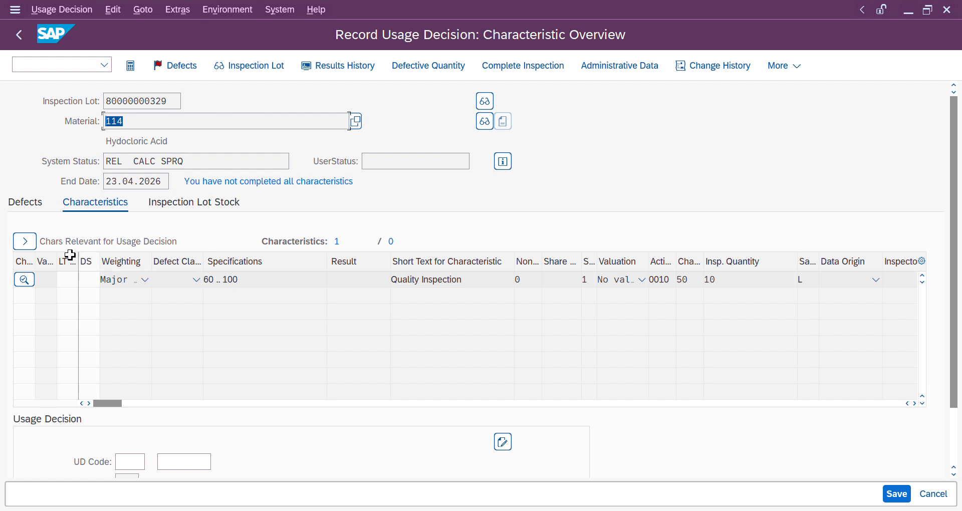
{"action": "left_click", "coordinate": [24, 241]}
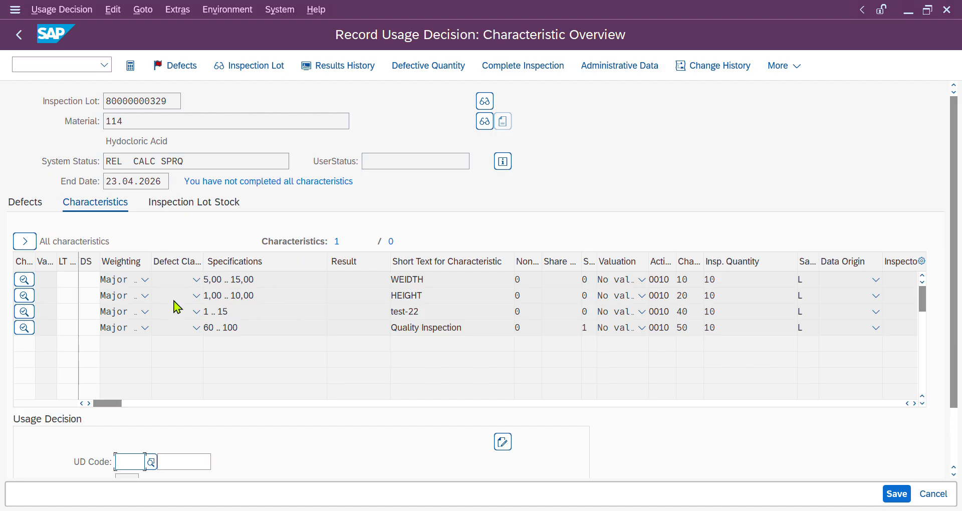
{"action": "scroll", "coordinate": [194, 343], "scroll_direction": "down", "scroll_amount": 1}
- Force the inspection completion and choose usage decision code A1, Accepted-unrestricted stock, from selected set UD08
{"action": "left_click", "coordinate": [152, 462]}
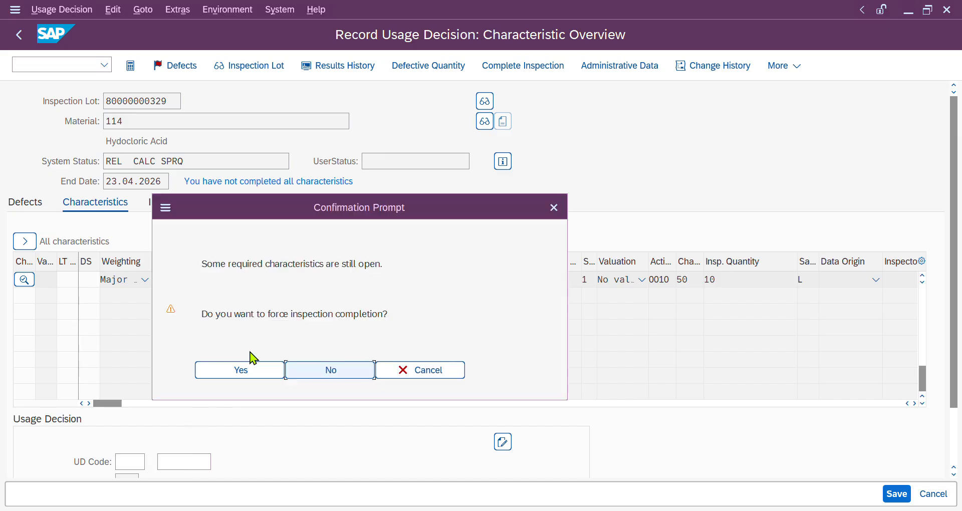
{"action": "left_click_drag", "start_coordinate": [261, 218], "coordinate": [347, 157]}
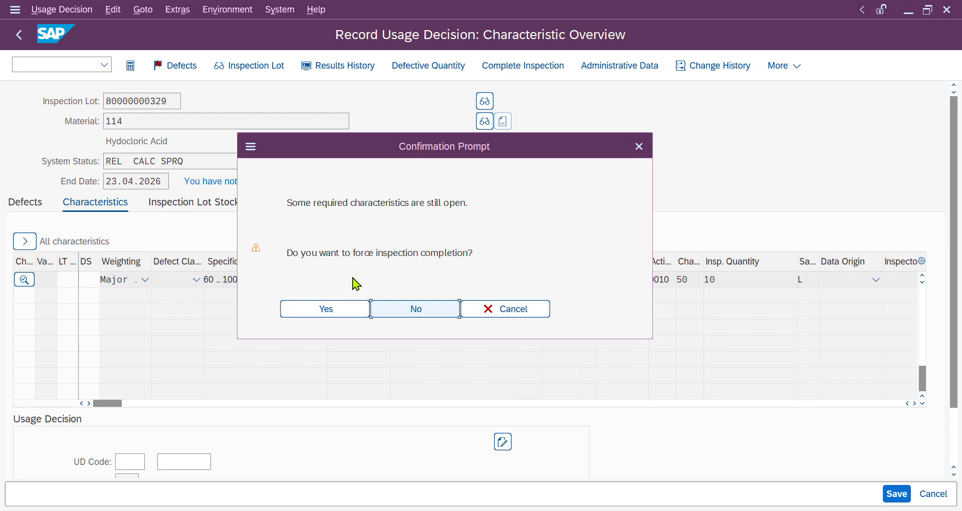
{"action": "left_click_drag", "start_coordinate": [358, 255], "coordinate": [461, 259]}
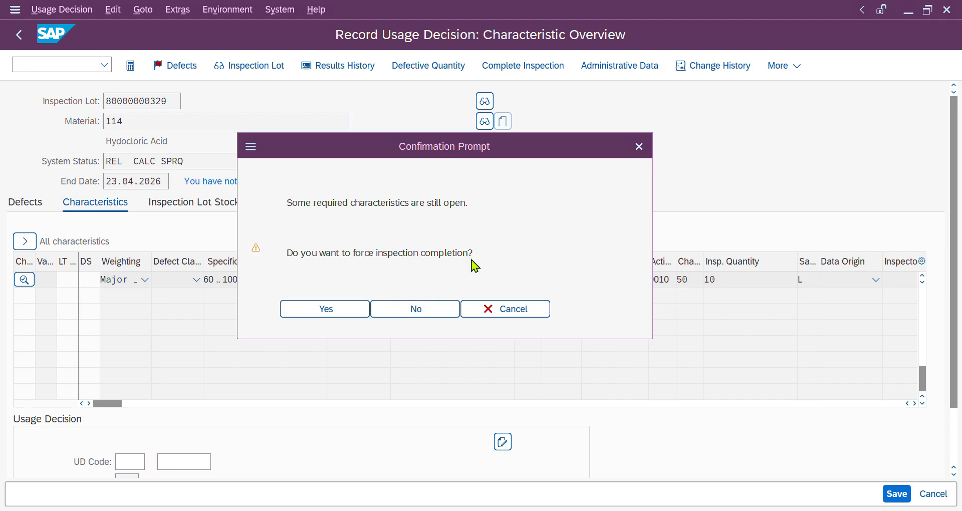
{"action": "left_click", "coordinate": [326, 309]}
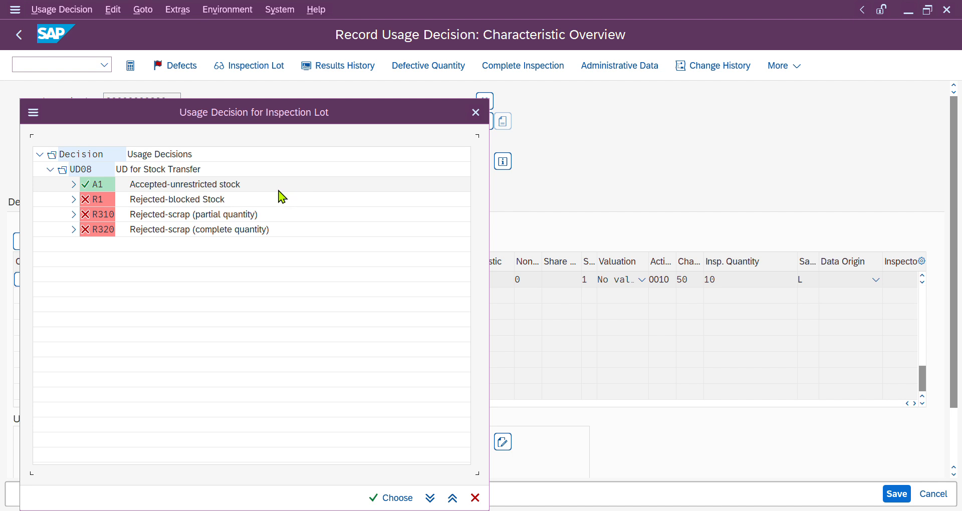
{"action": "double_click", "coordinate": [185, 187]}
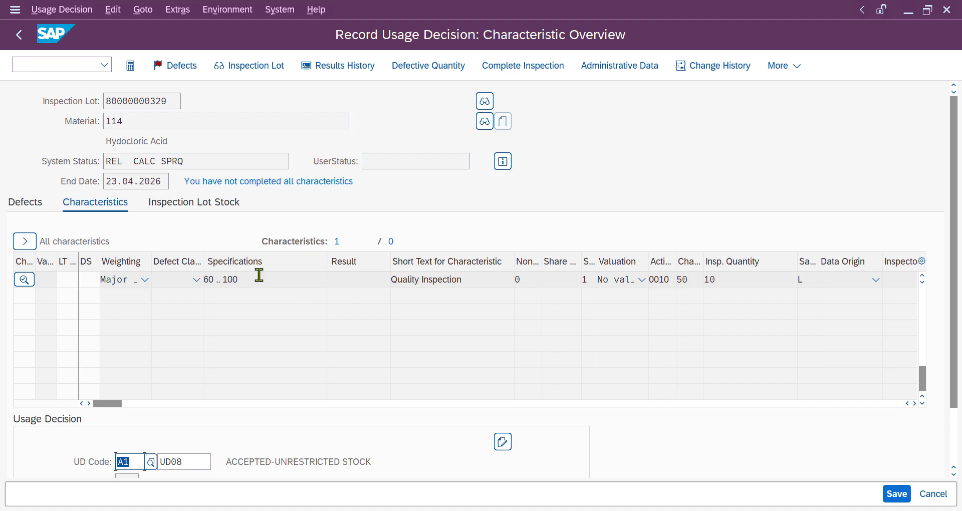
- Post 10 L of the inspection lot stock to unrestricted use in 171A and save the usage decision
{"action": "left_click", "coordinate": [186, 205]}
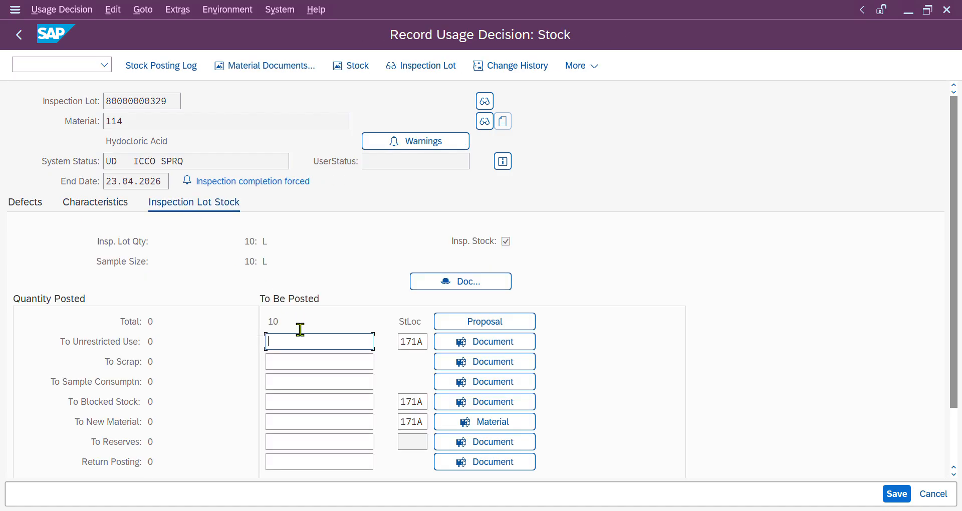
{"action": "type", "text": "10"}
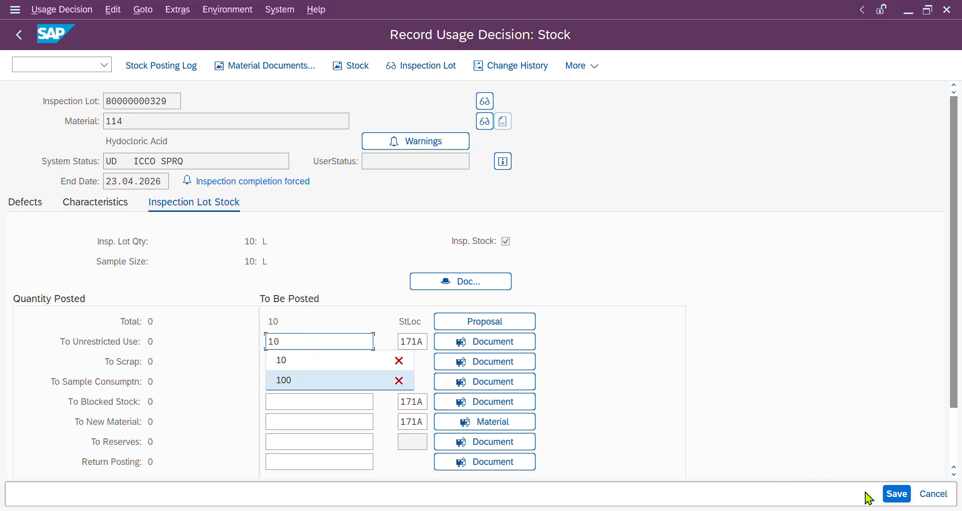
{"action": "left_click", "coordinate": [886, 495]}
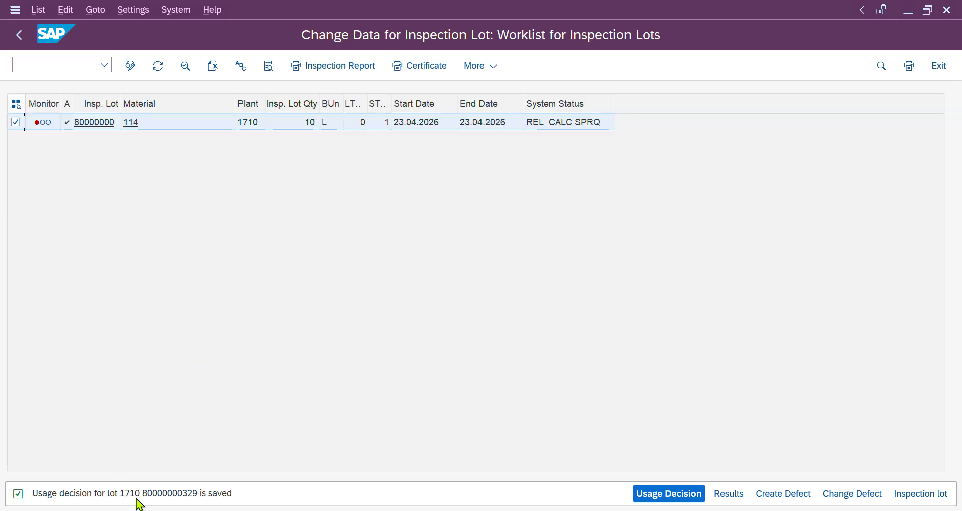
- Refresh the worklist, rerun the selection of all inspection lots, and mark material 114's lot to check its status
{"action": "left_click", "coordinate": [158, 65]}
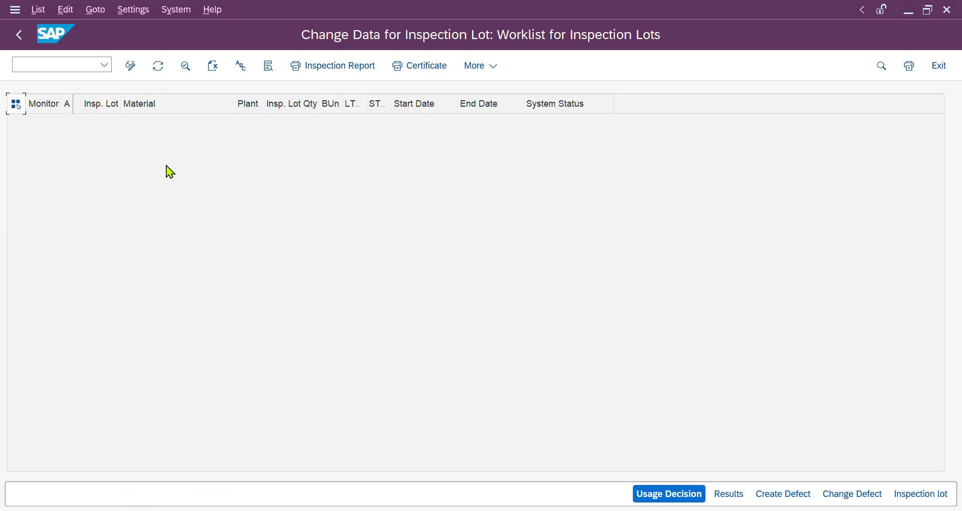
{"action": "left_click", "coordinate": [21, 35]}
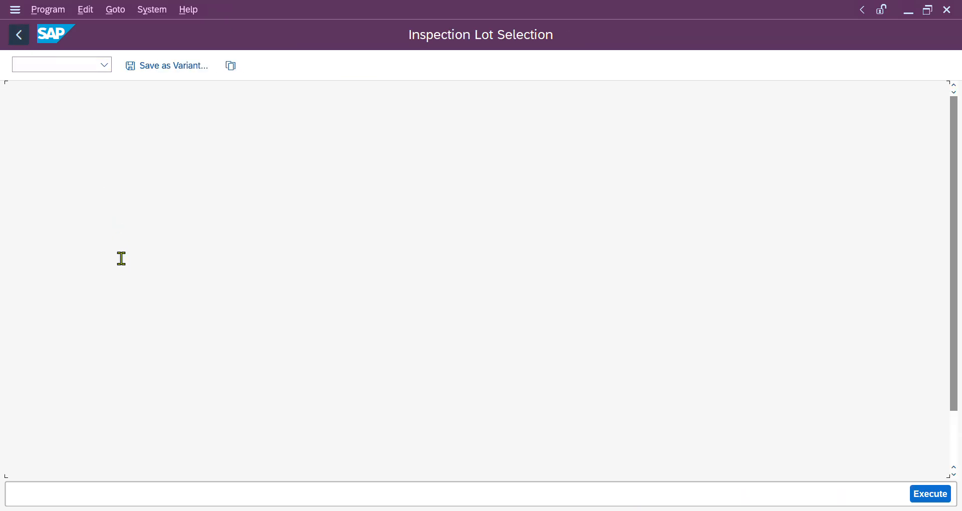
{"action": "left_click", "coordinate": [930, 493]}
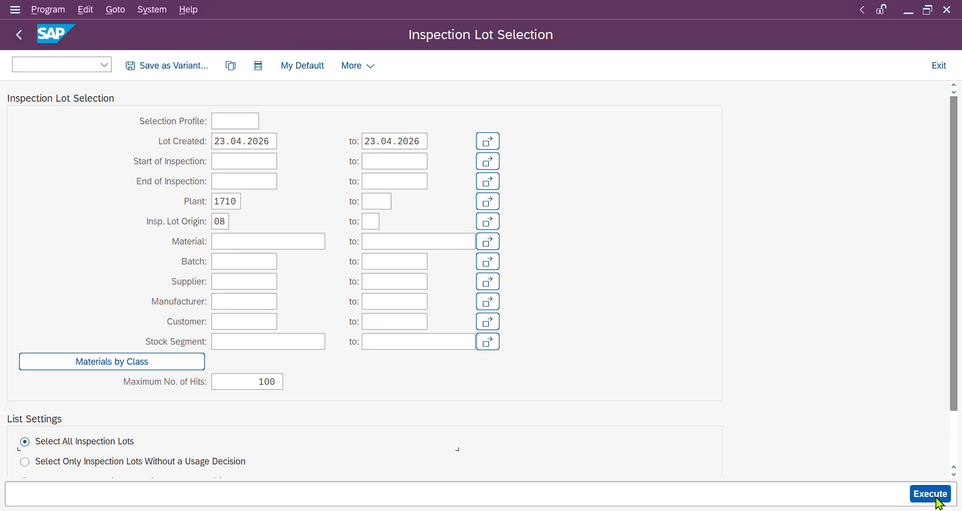
{"action": "left_click", "coordinate": [15, 122]}
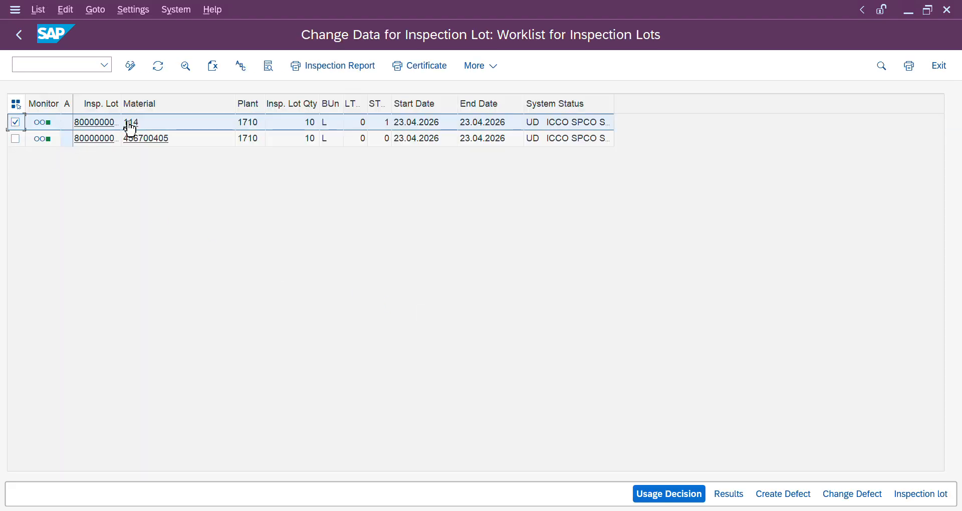
- Switch to the stock overview windows, refresh material 114's stock, and compare it with material 456700405
{"action": "key", "text": "alt+Tab"}
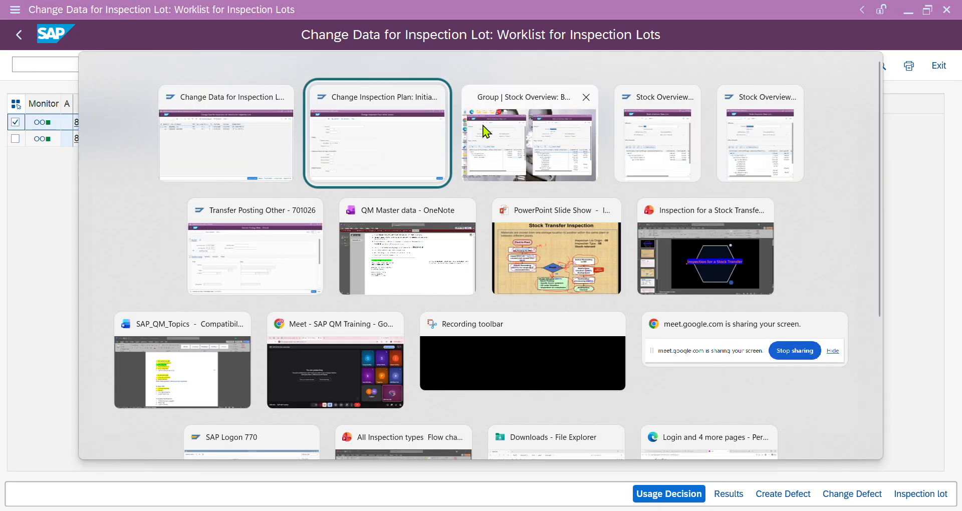
{"action": "left_click", "coordinate": [498, 143]}
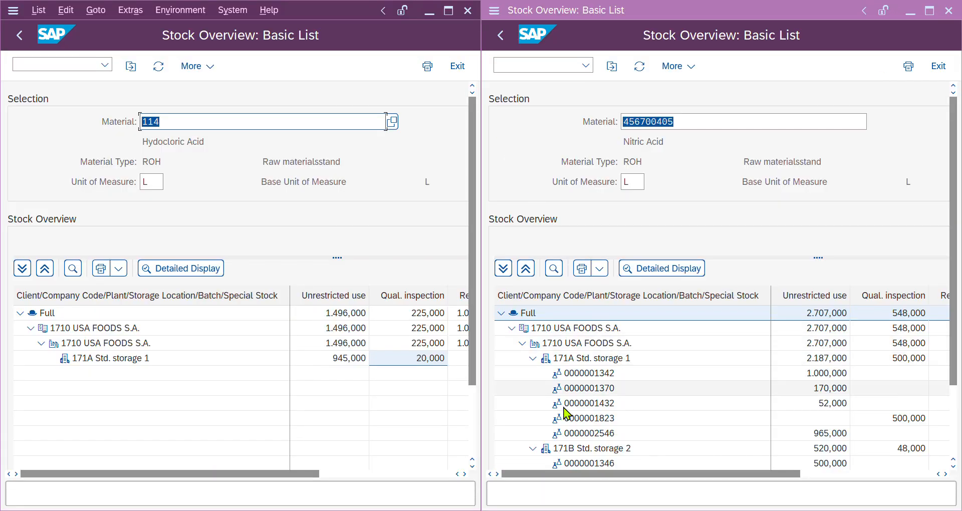
{"action": "left_click", "coordinate": [423, 362]}
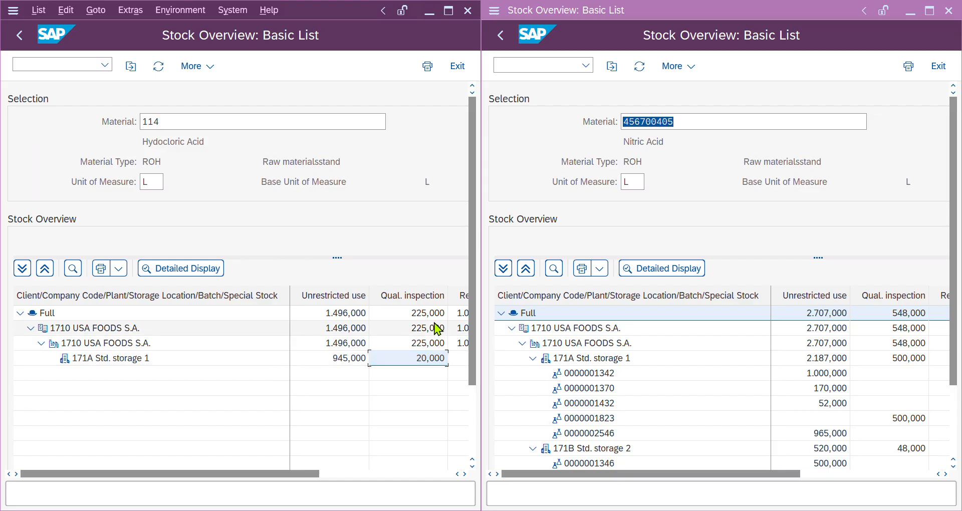
{"action": "left_click", "coordinate": [432, 365]}
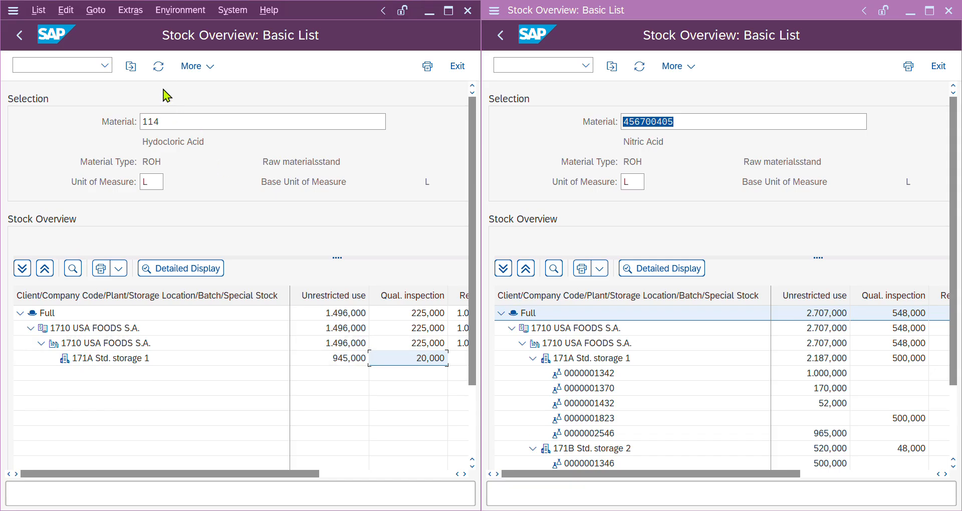
{"action": "left_click", "coordinate": [163, 71]}
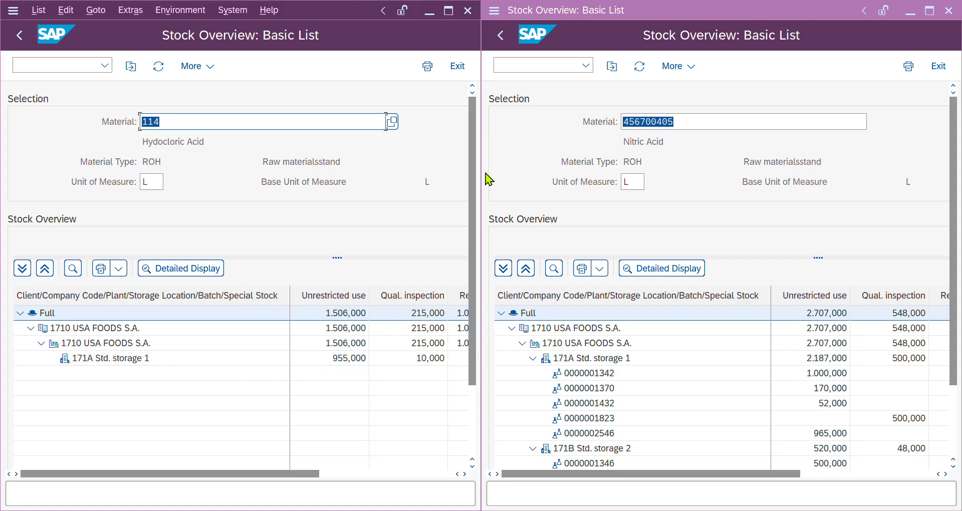
{"action": "left_click_drag", "start_coordinate": [681, 129], "coordinate": [617, 125]}
{"action": "left_click_drag", "start_coordinate": [165, 125], "coordinate": [139, 126]}
- Show the material movements of 114 in storage location 171A and open the newest 321 posting's document at its material details
{"action": "right_click", "coordinate": [350, 362]}
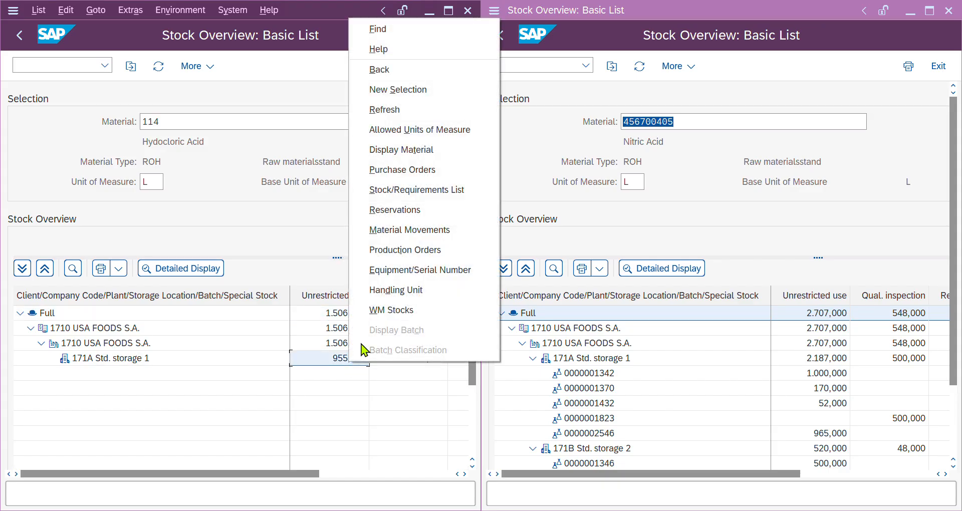
{"action": "left_click", "coordinate": [428, 231]}
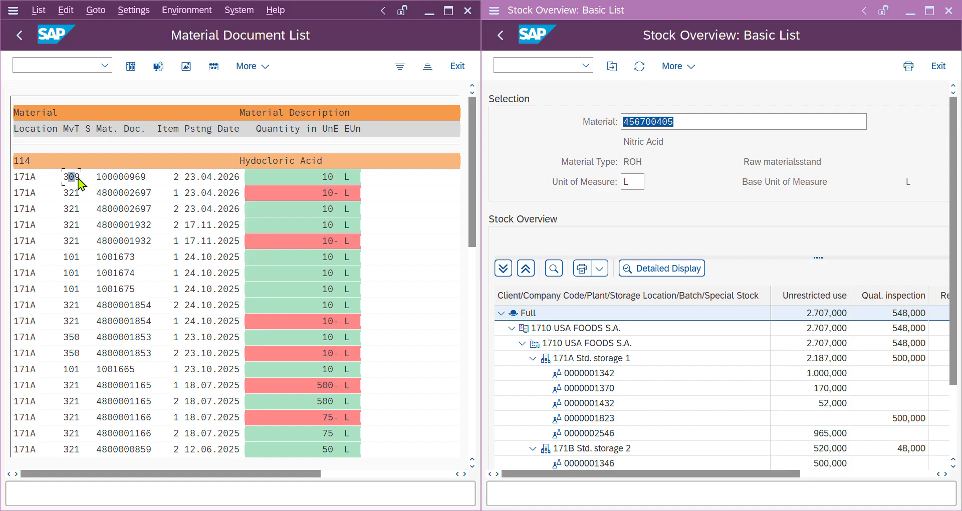
{"action": "left_click", "coordinate": [327, 176]}
{"action": "left_click", "coordinate": [118, 197]}
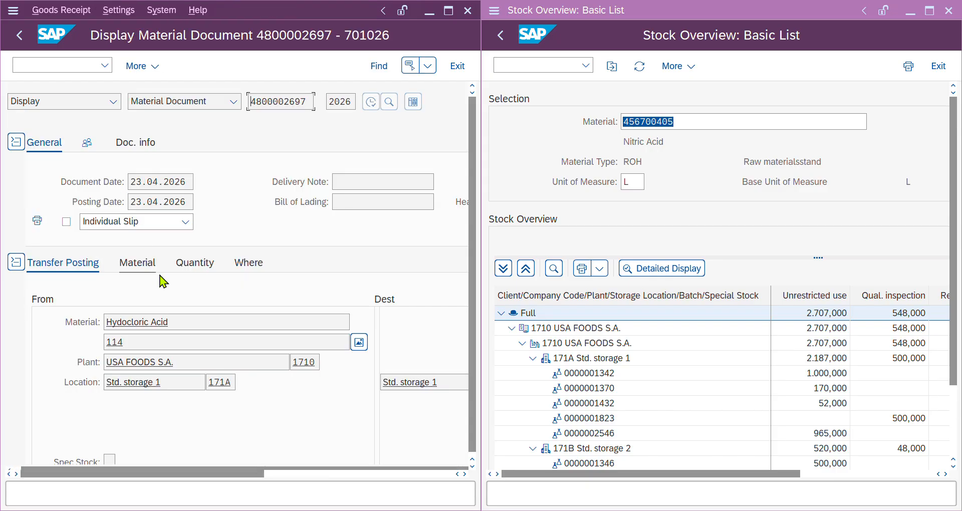
{"action": "left_click", "coordinate": [153, 263]}
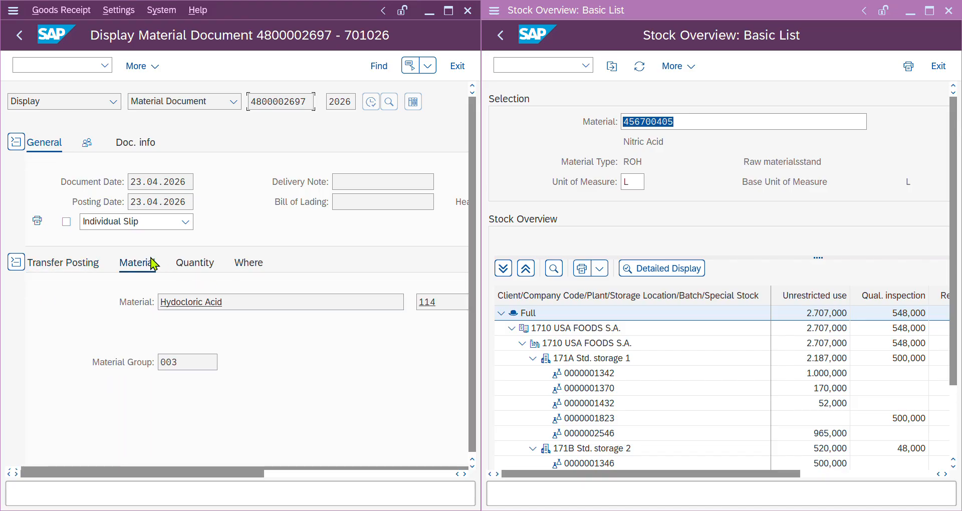
- Review the quantity and the source and destination details of the material document's transfer posting
{"action": "left_click", "coordinate": [185, 266]}
{"action": "left_click", "coordinate": [102, 269]}
{"action": "scroll", "coordinate": [245, 305], "scroll_direction": "down", "scroll_amount": 4}
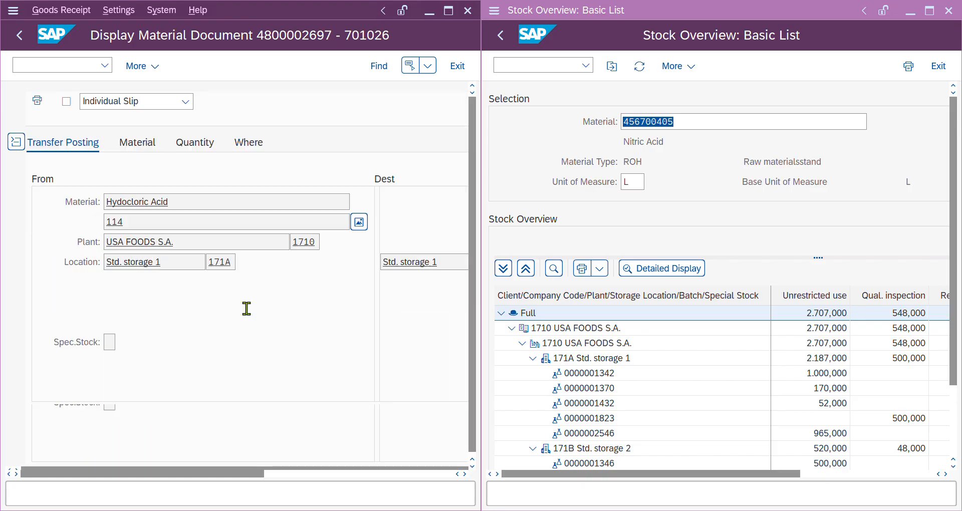
{"action": "scroll", "coordinate": [233, 287], "scroll_direction": "up", "scroll_amount": 4}
- Examine the movement type and its description in the document's plant and storage location details, and return to the material document list
{"action": "left_click", "coordinate": [252, 259]}
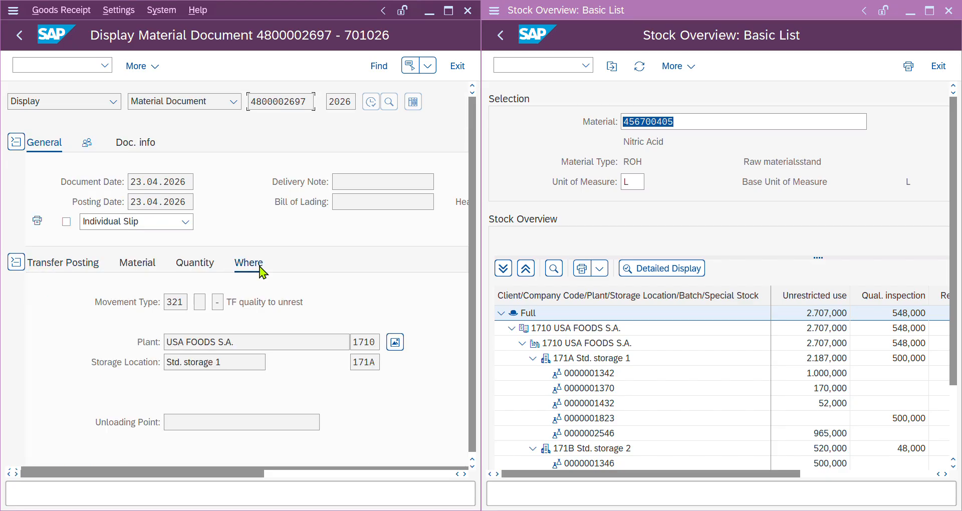
{"action": "double_click", "coordinate": [185, 304]}
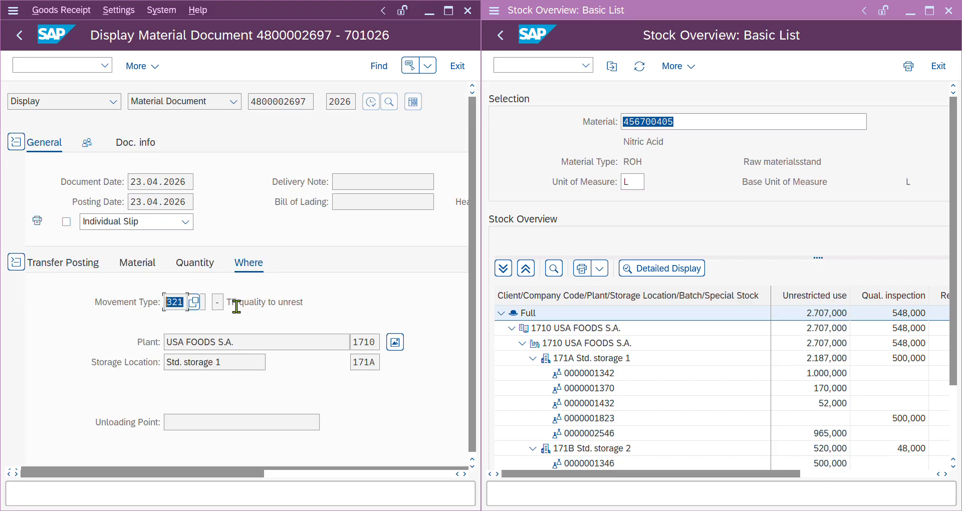
{"action": "left_click_drag", "start_coordinate": [239, 303], "coordinate": [302, 315]}
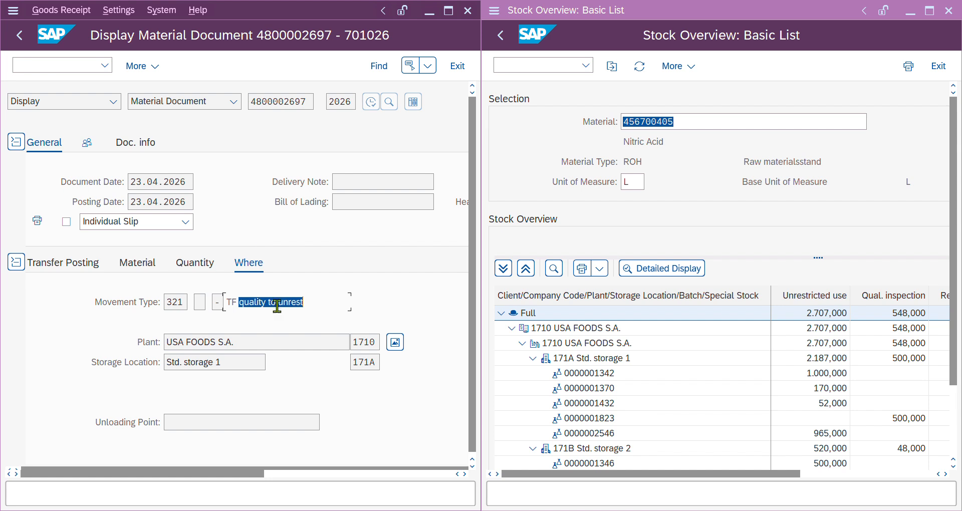
{"action": "double_click", "coordinate": [183, 302]}
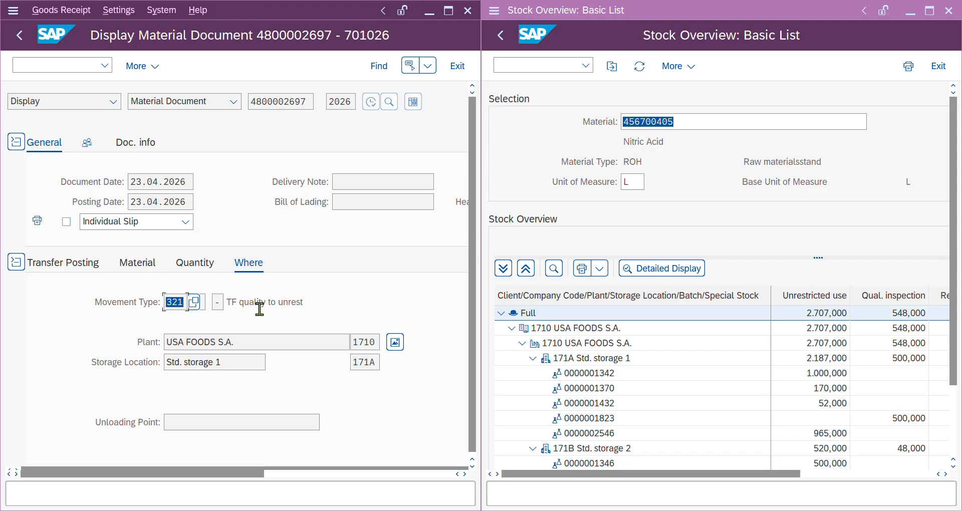
{"action": "left_click_drag", "start_coordinate": [238, 303], "coordinate": [310, 305]}
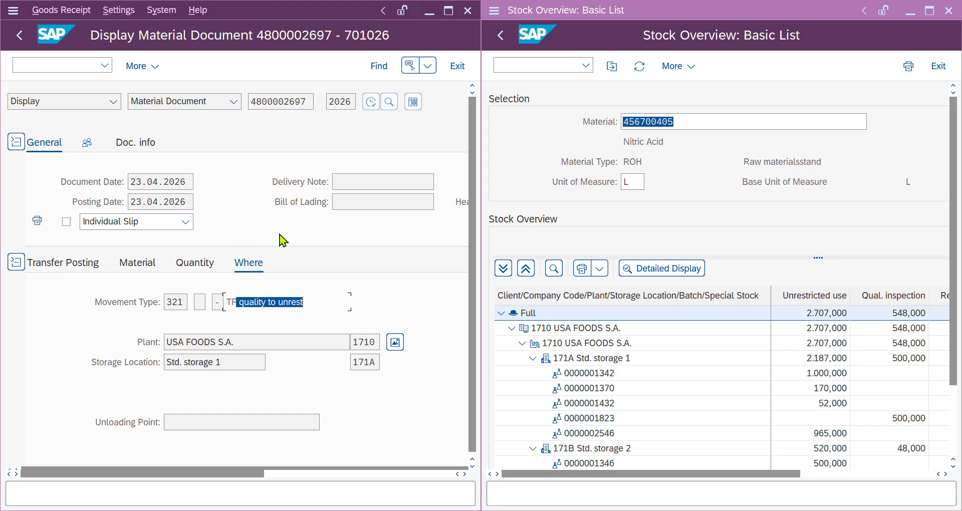
{"action": "left_click", "coordinate": [20, 35]}
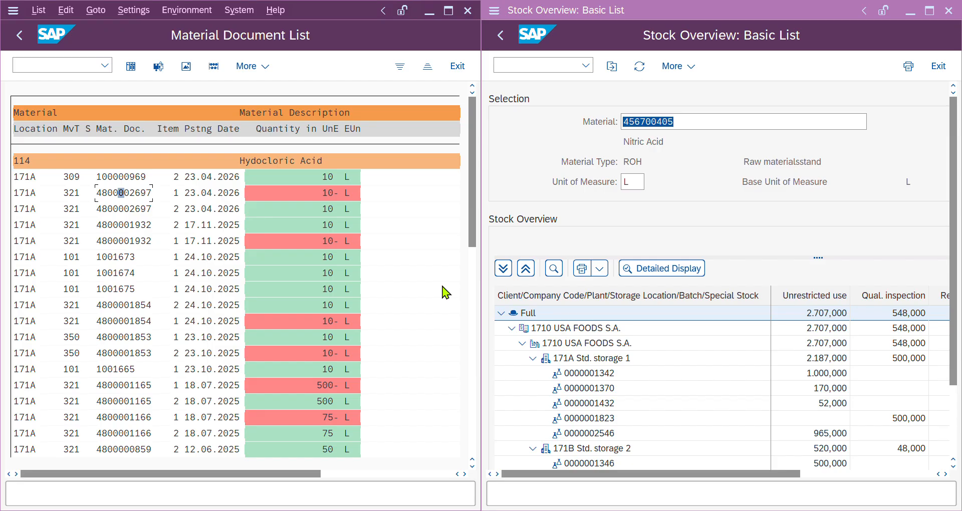
- Switch to the OneNote page QM Master data and add the note "311- STROAGE LOCATION" beside the stock transfer process text
{"action": "key", "text": "alt+Tab"}
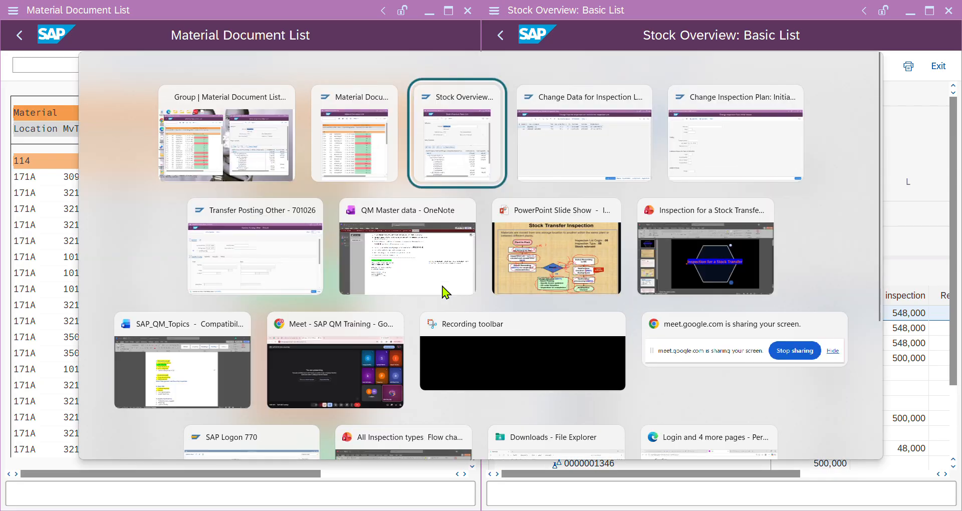
{"action": "left_click", "coordinate": [375, 276]}
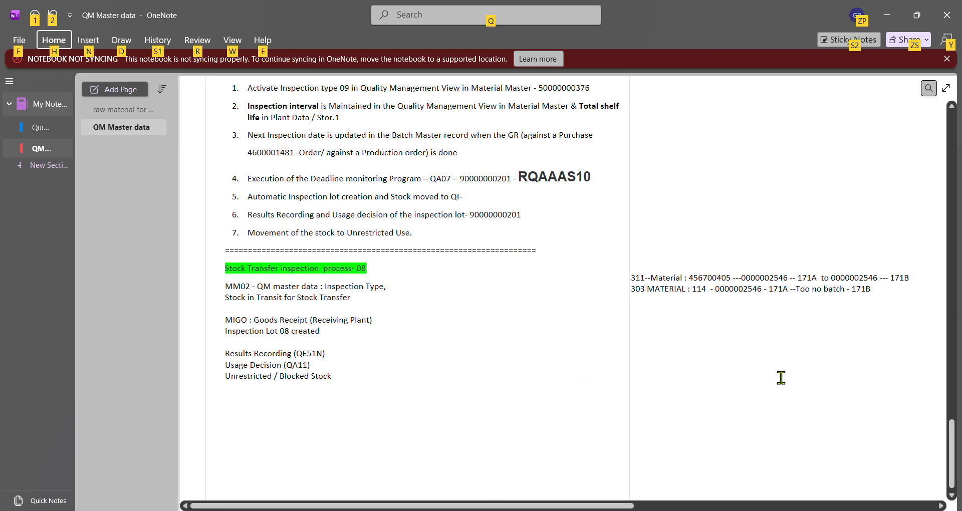
{"action": "type", "text": "311- STROAGE"}
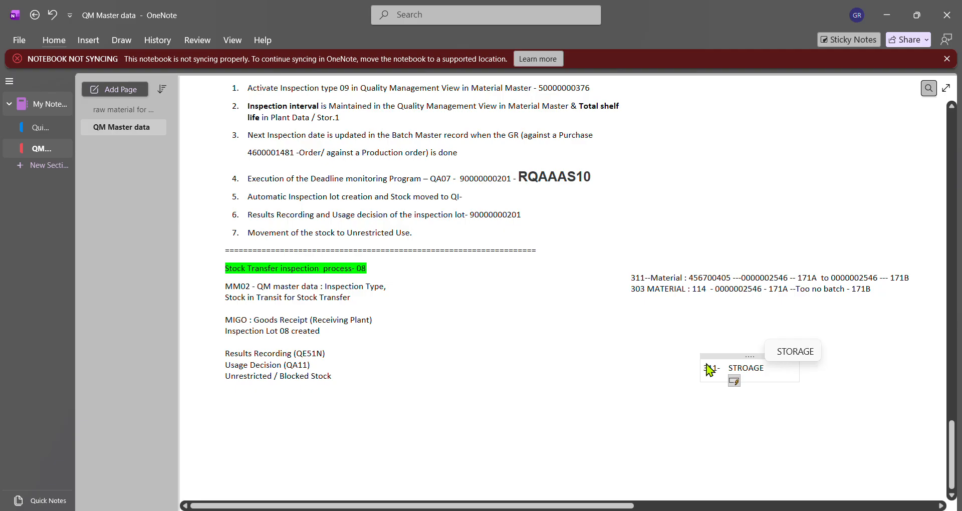
{"action": "type", "text": " LOCATION"}
{"action": "key", "text": "Return"}
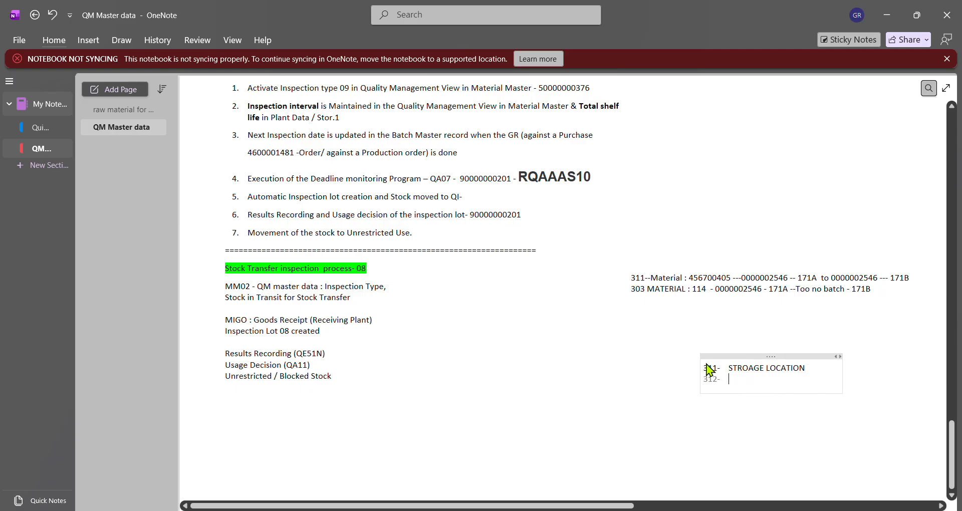
{"action": "type", "text": "3"}
{"action": "key", "text": "Return"}
{"action": "key", "text": "BackSpace"}
{"action": "key", "text": "BackSpace"}
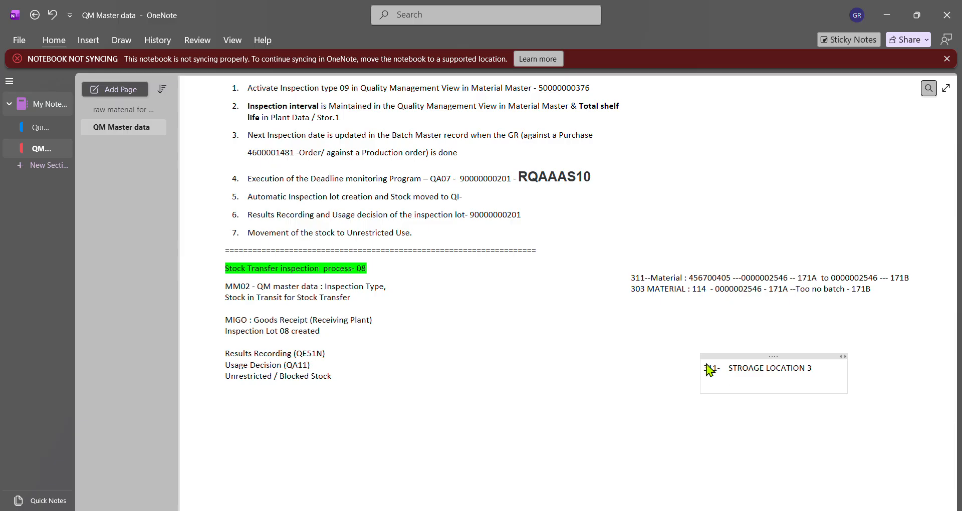
{"action": "key", "text": "BackSpace"}
{"action": "key", "text": "BackSpace"}
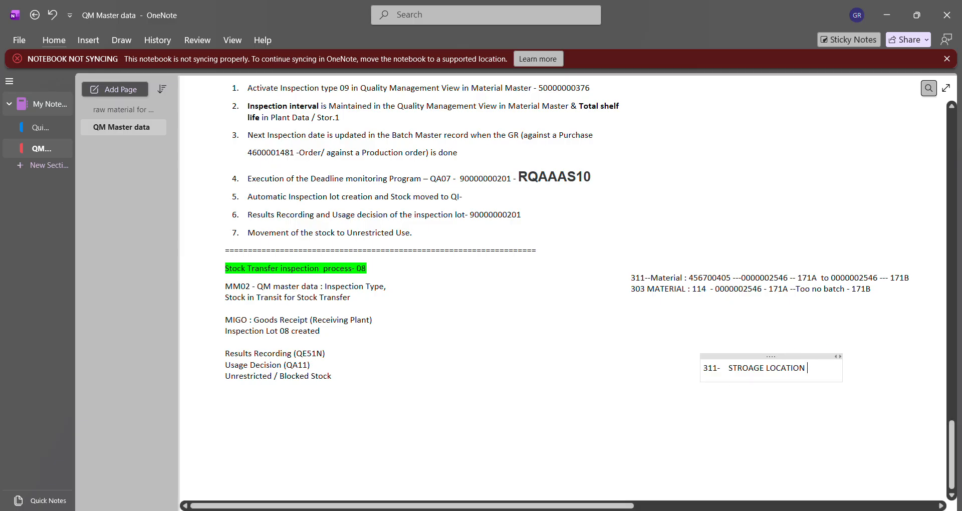
- Add a second line "309- Material to material" to the movement type note
{"action": "key", "text": "Return"}
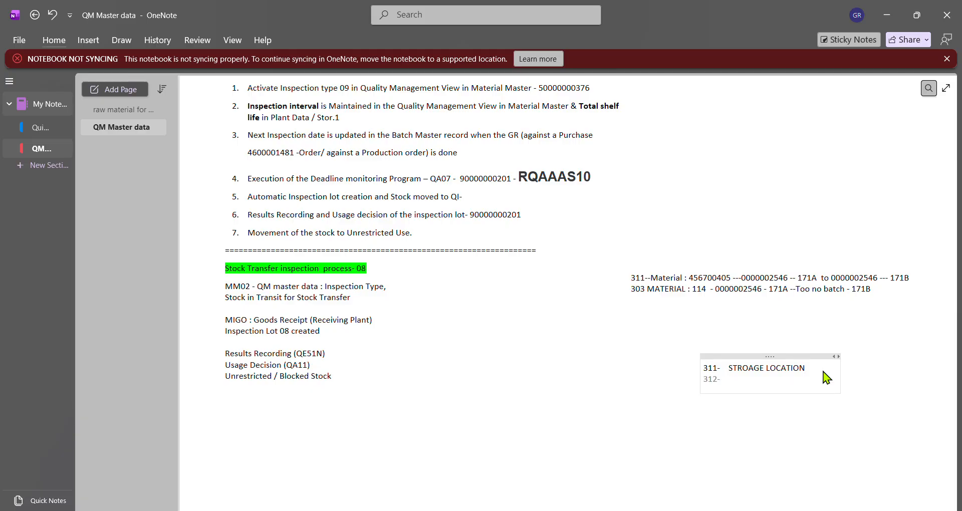
{"action": "key", "text": "Return"}
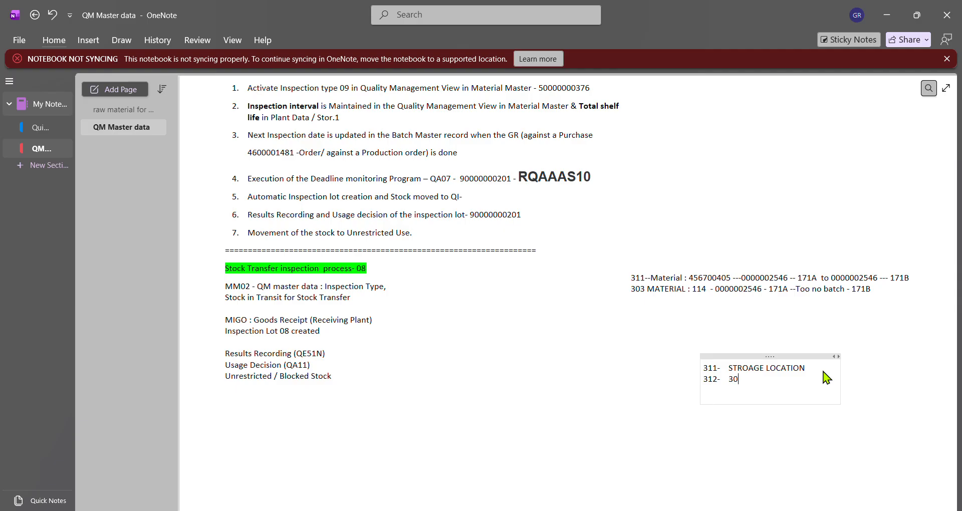
{"action": "type", "text": "- "}
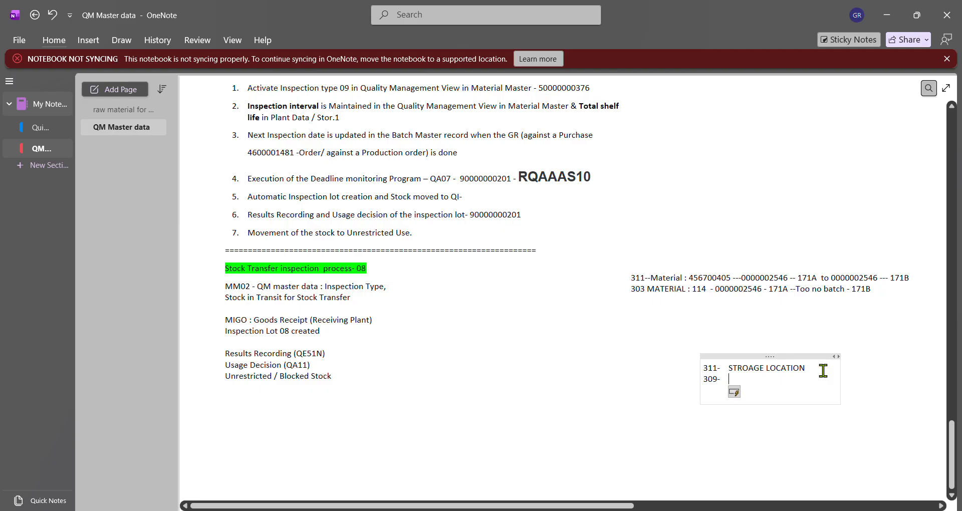
{"action": "type", "text": "Material to material"}
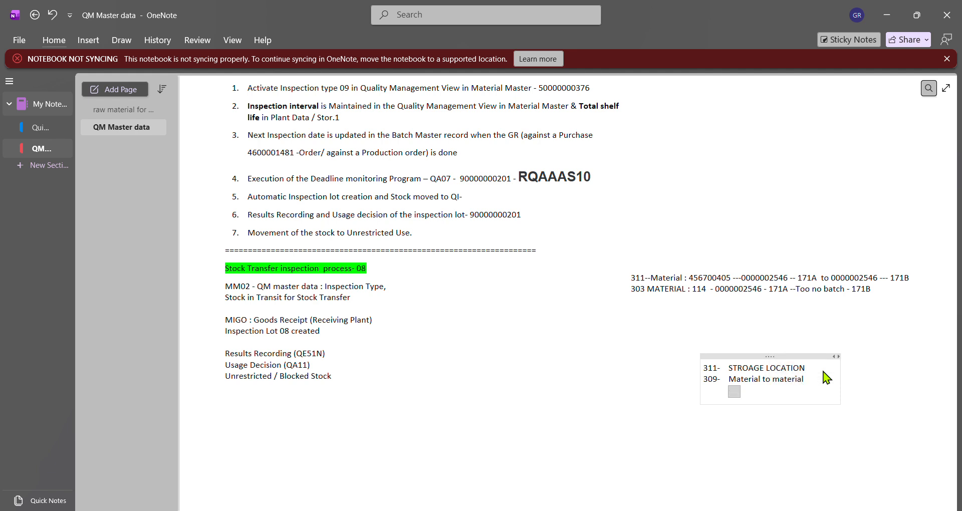
{"action": "key", "text": "Return"}
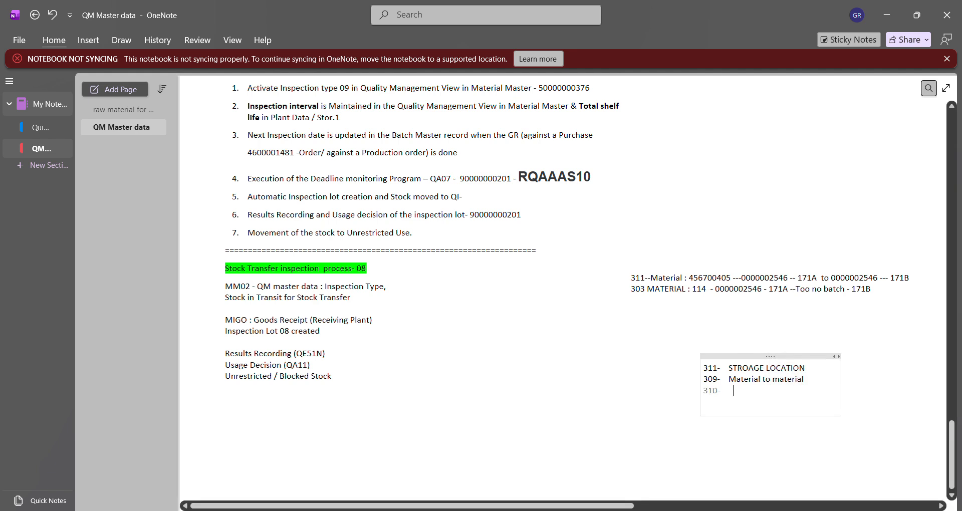
- Add a third line "303 - Plant to another plant" to the note, without the automatic list number
{"action": "type", "text": "303"}
{"action": "key", "text": "Return"}
{"action": "key", "text": "BackSpace"}
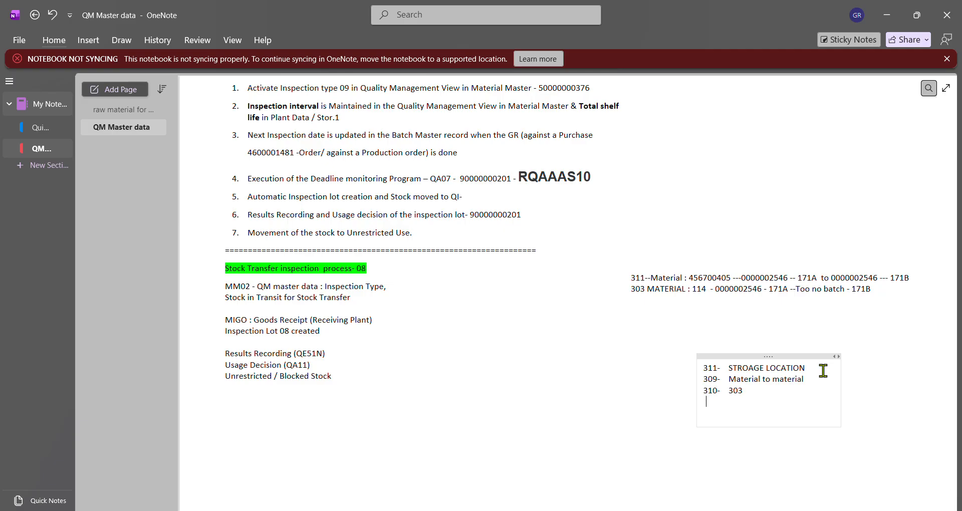
{"action": "key", "text": "BackSpace"}
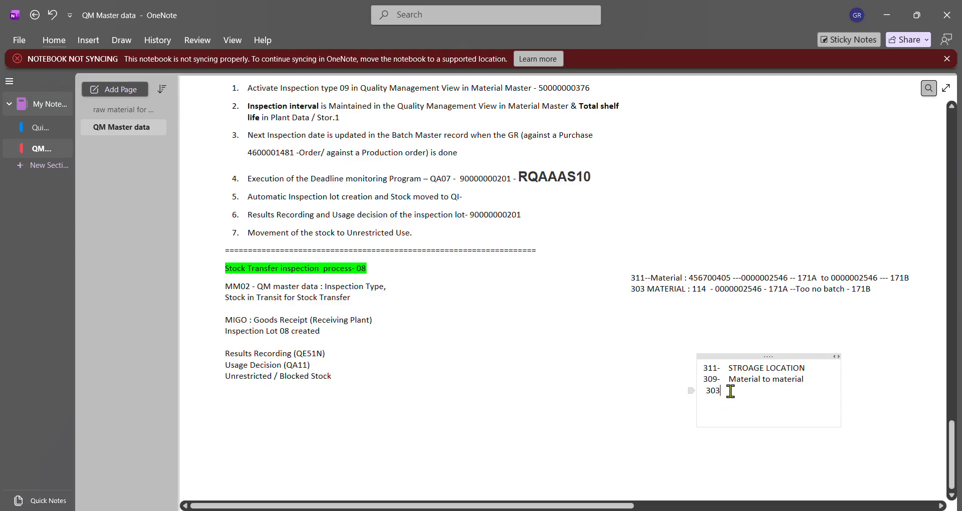
{"action": "type", "text": "-"}
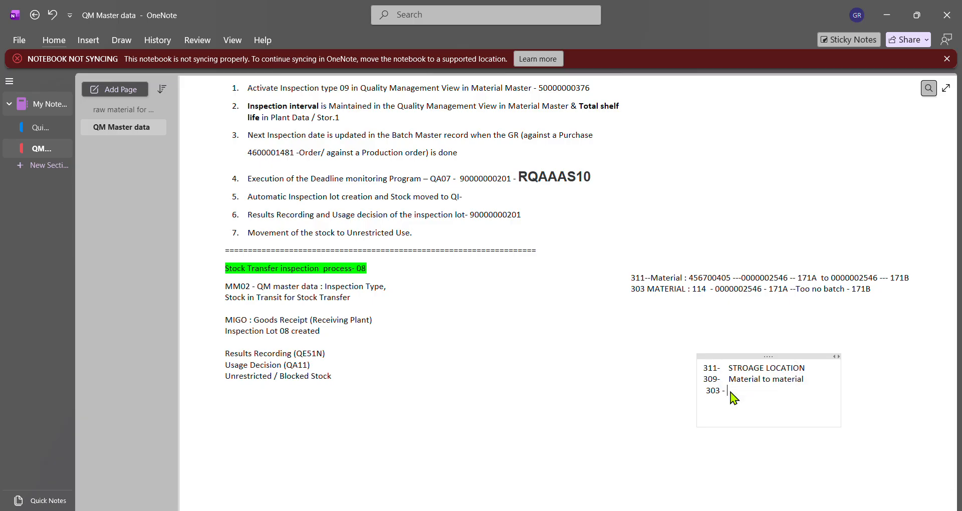
{"action": "type", "text": " Plant"}
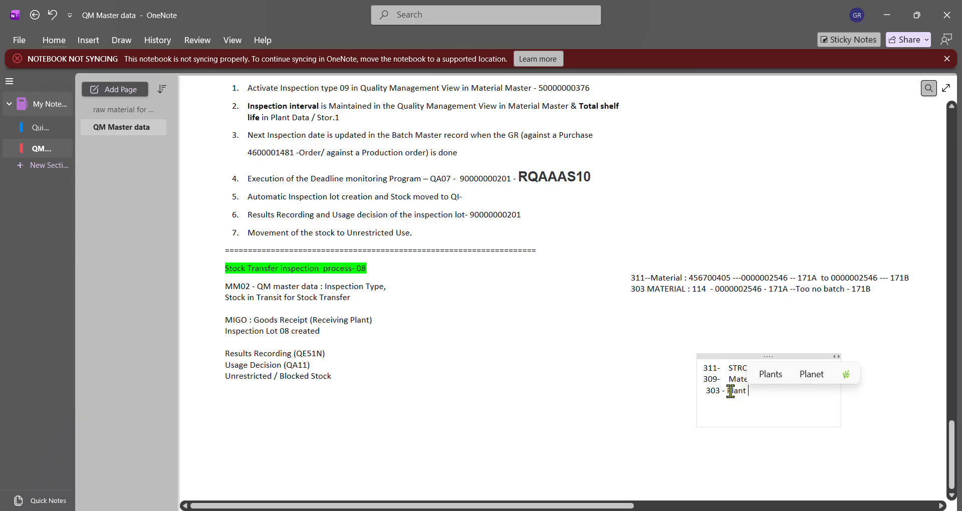
{"action": "type", "text": " plant"}
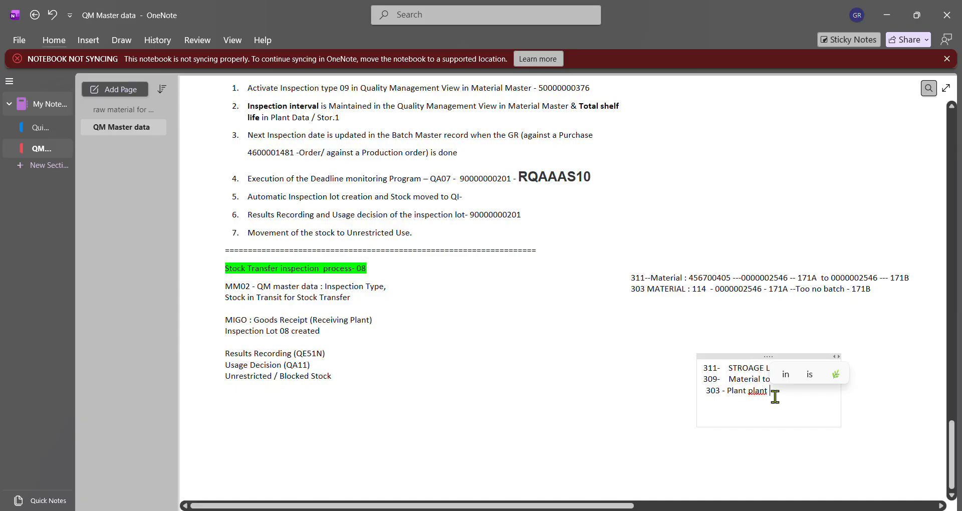
{"action": "left_click", "coordinate": [747, 393]}
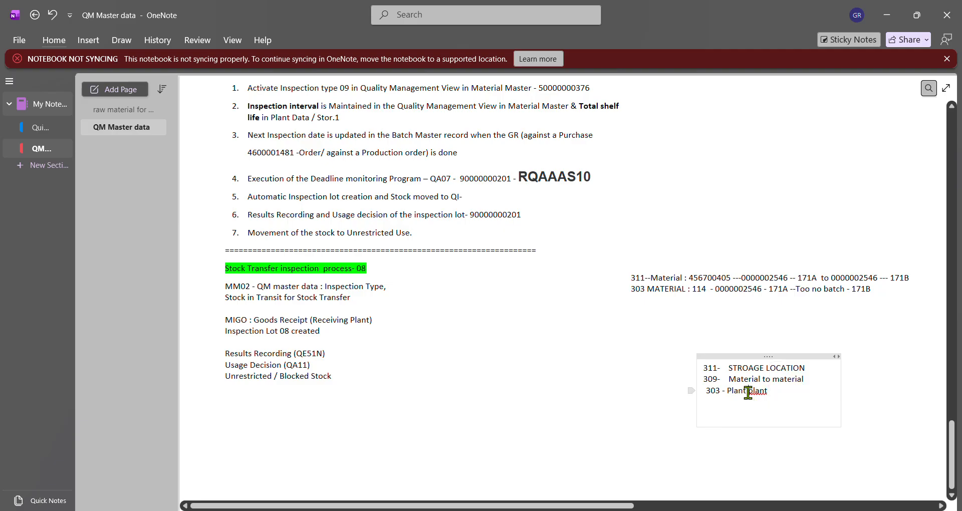
{"action": "type", "text": "to another"}
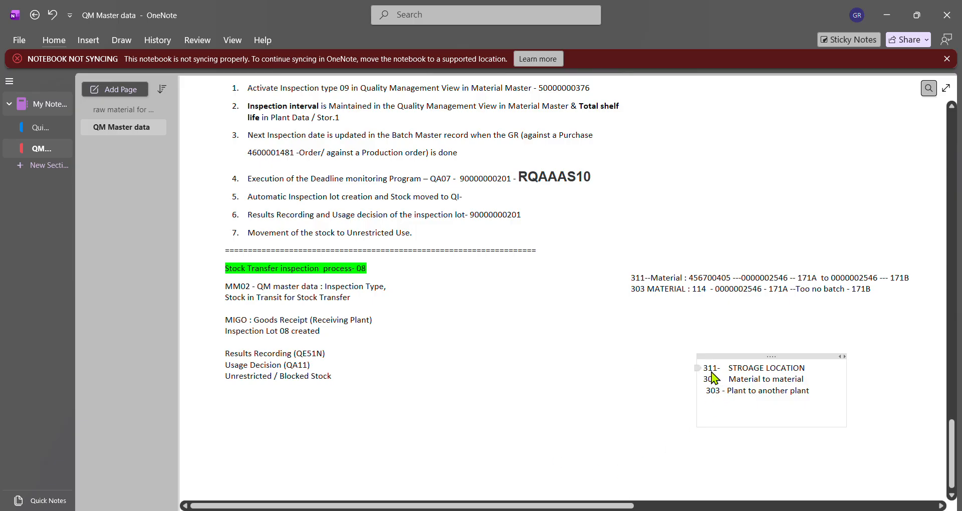
- Mark the movement type codes in the note, make the 303 line list item 310, and select the stock transfer process lines
{"action": "double_click", "coordinate": [711, 368]}
{"action": "double_click", "coordinate": [711, 379]}
{"action": "double_click", "coordinate": [717, 391]}
{"action": "left_click", "coordinate": [722, 390]}
{"action": "key", "text": "BackSpace"}
{"action": "key", "text": "Return"}
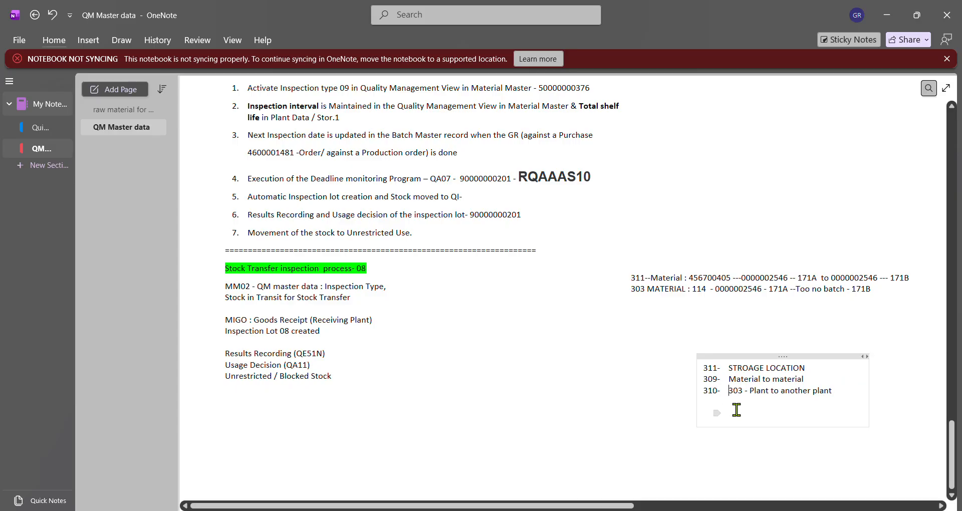
{"action": "left_click_drag", "start_coordinate": [353, 380], "coordinate": [245, 297]}
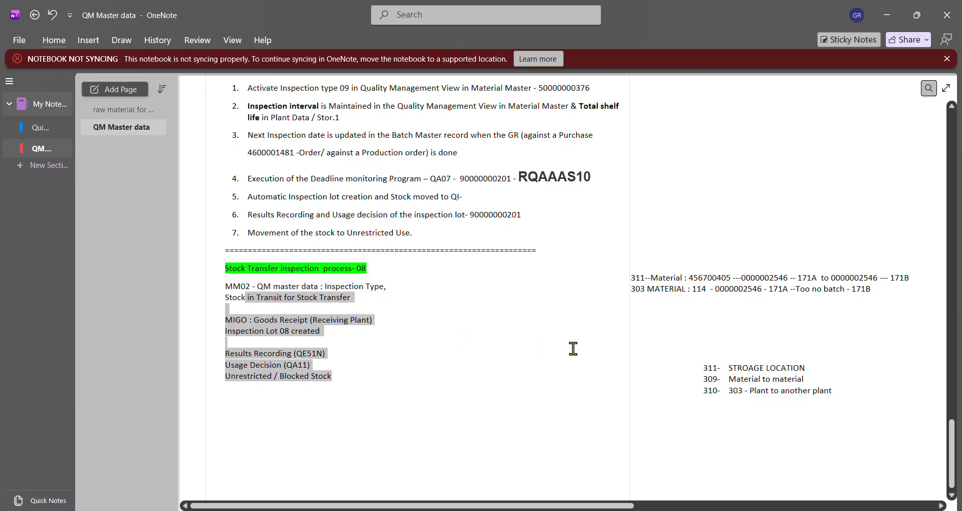
- Switch to the Google Meet call and look through the list of meeting participants
{"action": "key", "text": "alt+Tab"}
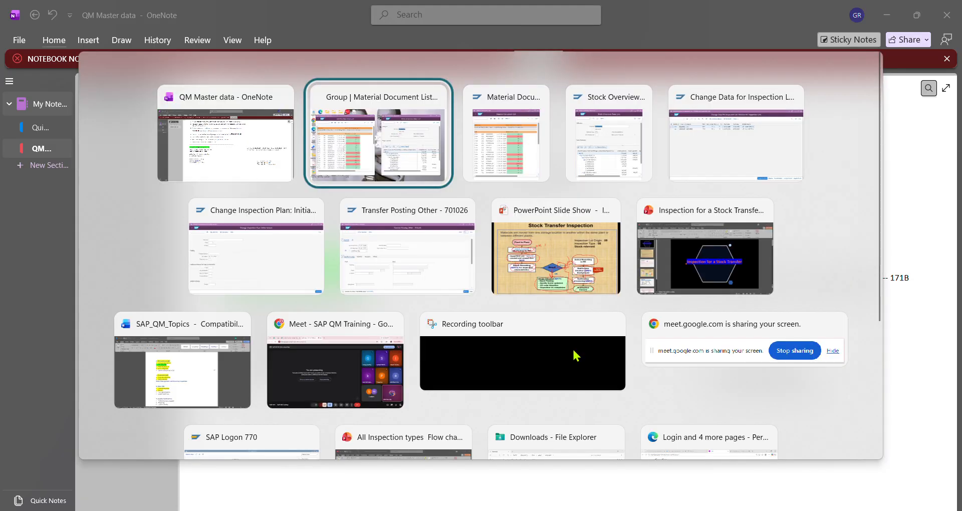
{"action": "left_click", "coordinate": [357, 384]}
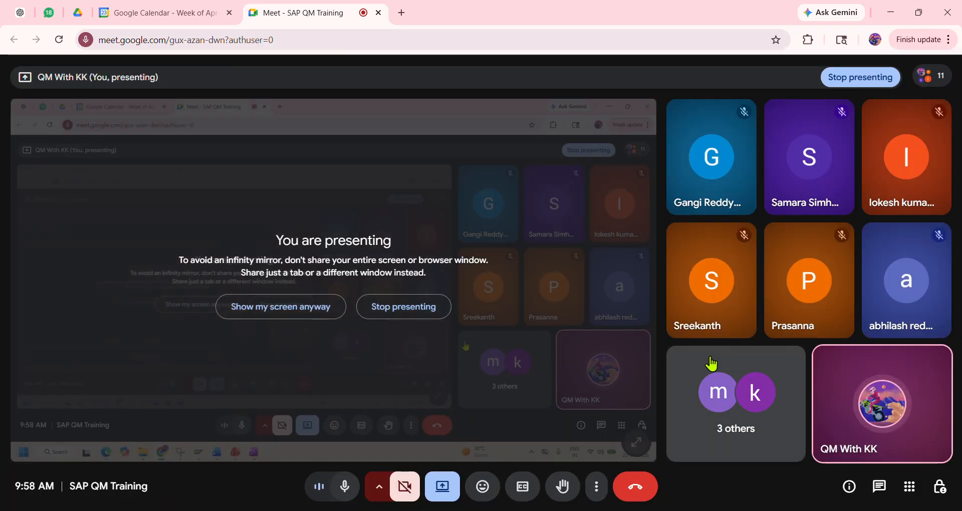
{"action": "left_click", "coordinate": [926, 79]}
{"action": "scroll", "coordinate": [870, 328], "scroll_direction": "down", "scroll_amount": 3}
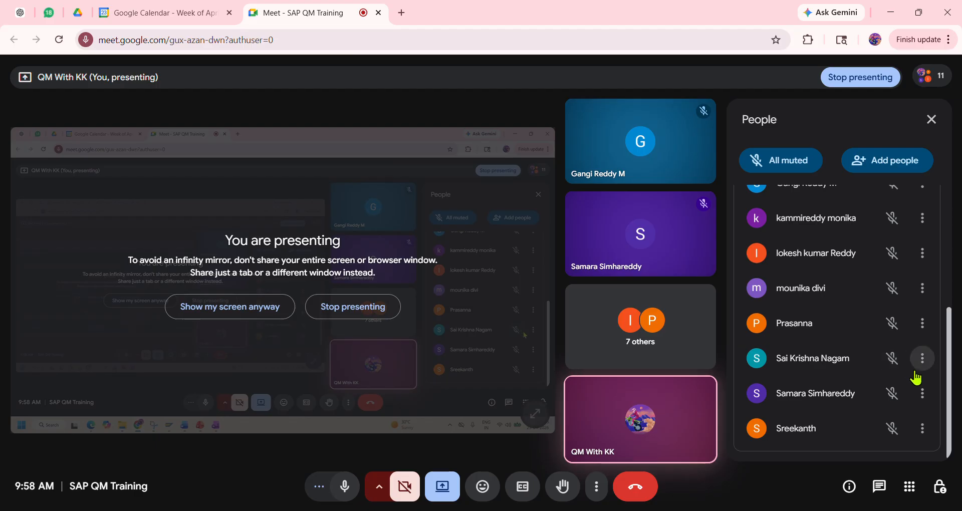
{"action": "scroll", "coordinate": [919, 379], "scroll_direction": "up", "scroll_amount": 3}
{"action": "scroll", "coordinate": [918, 380], "scroll_direction": "up", "scroll_amount": 2}
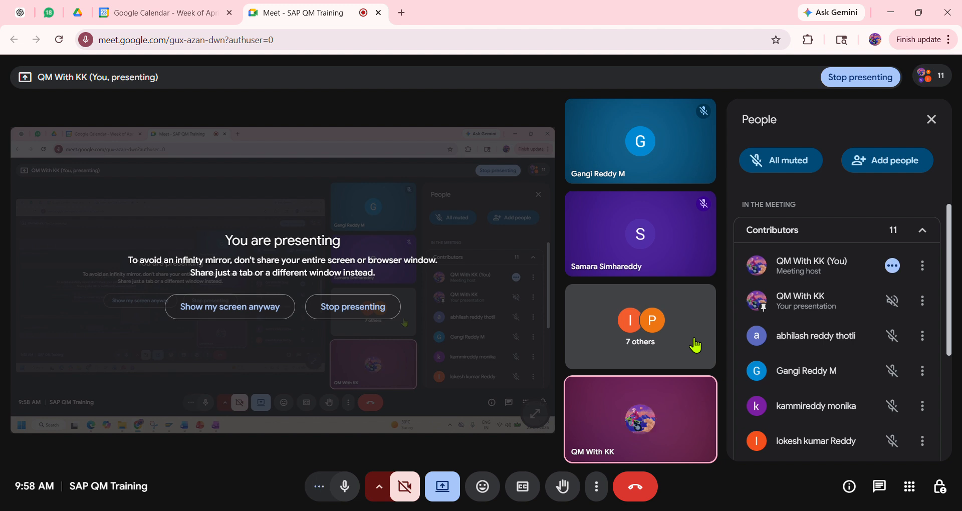
- Switch to the SAP session showing Change Inspection Plan, leave that transaction, and start transaction QA07
{"action": "left_click", "coordinate": [280, 510]}
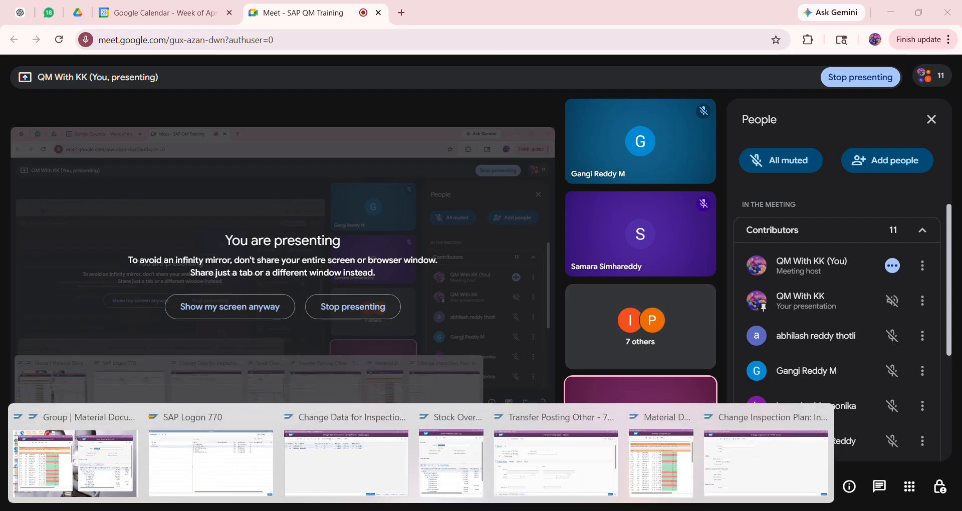
{"action": "left_click", "coordinate": [767, 463]}
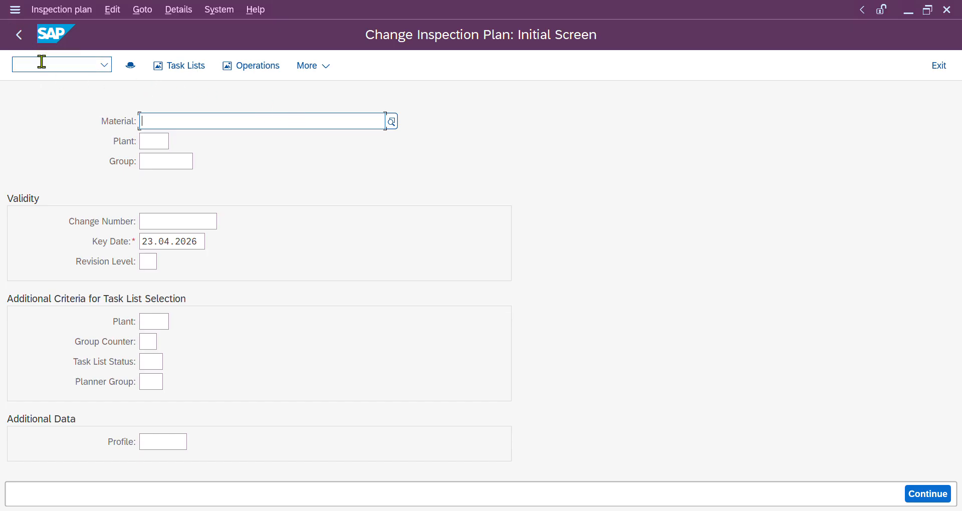
{"action": "left_click", "coordinate": [22, 39]}
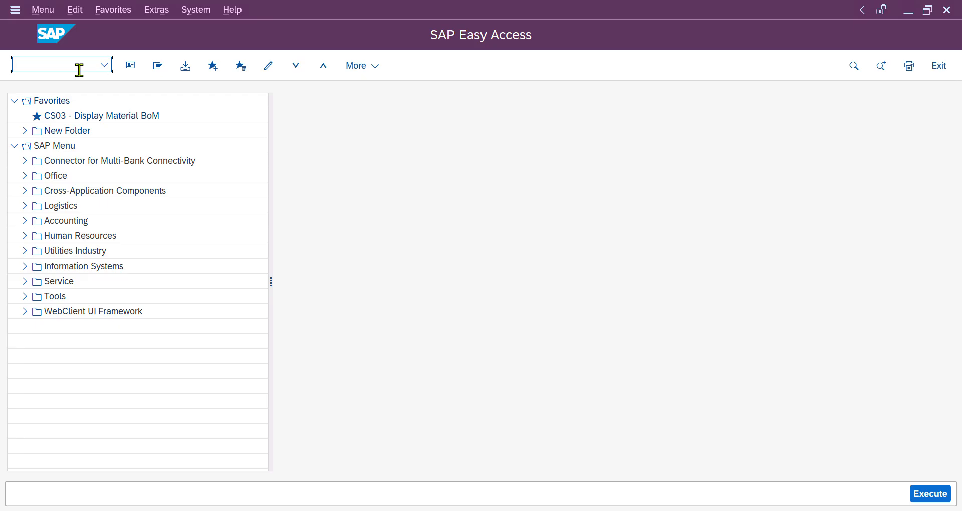
{"action": "type", "text": "qa07"}
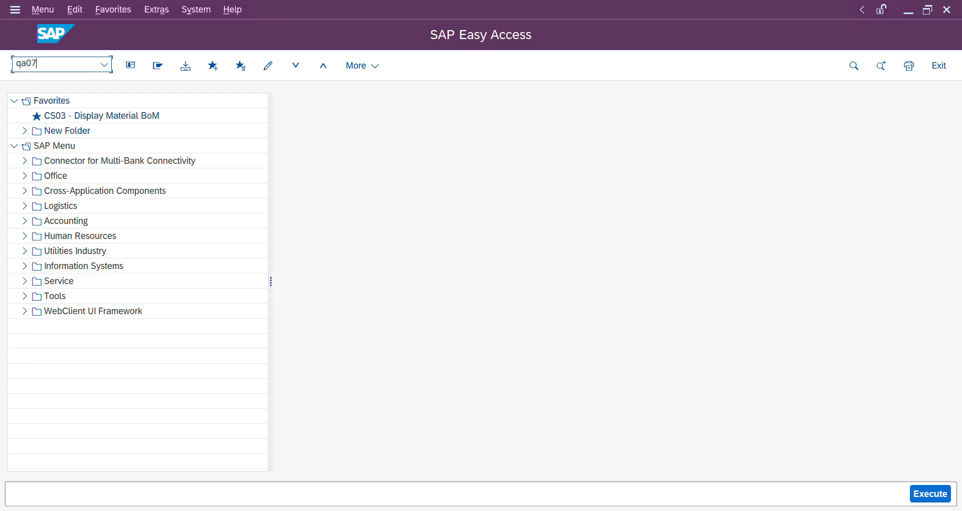
{"action": "key", "text": "Return"}
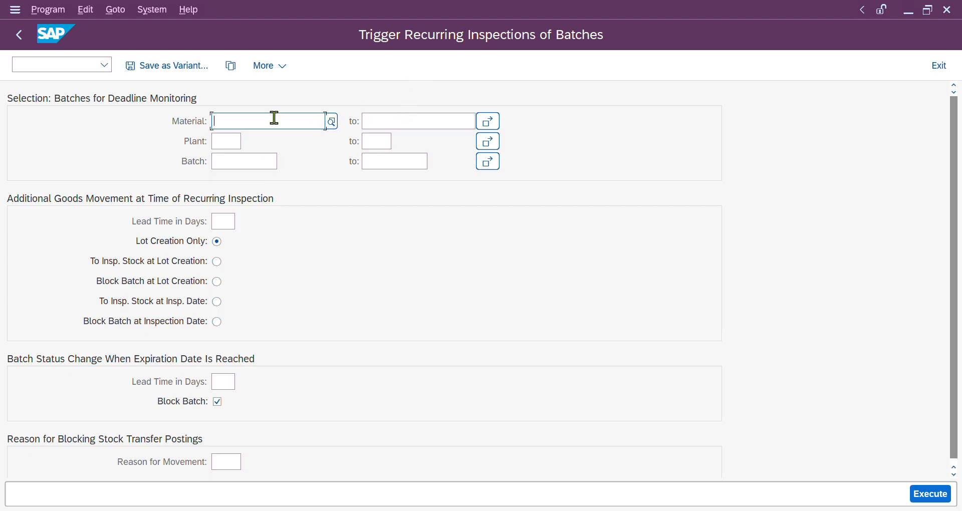
{"action": "left_click", "coordinate": [233, 123]}
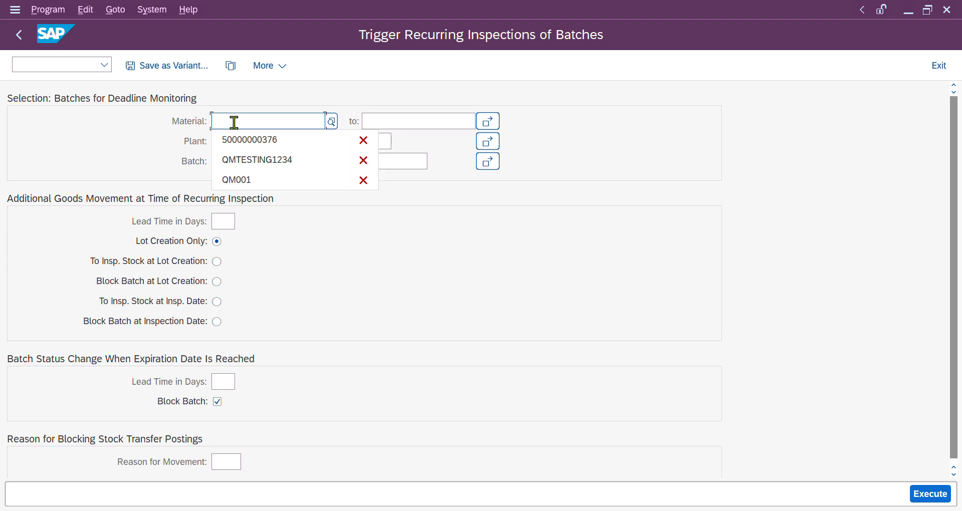
{"action": "left_click", "coordinate": [234, 137]}
{"action": "left_click", "coordinate": [234, 137]}
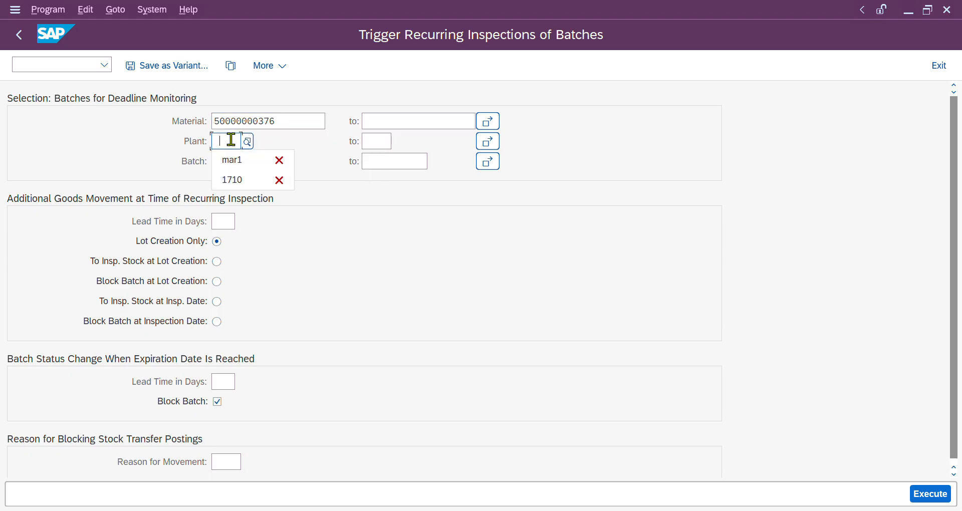
{"action": "left_click", "coordinate": [234, 176]}
{"action": "left_click", "coordinate": [228, 162]}
{"action": "left_click", "coordinate": [217, 261]}
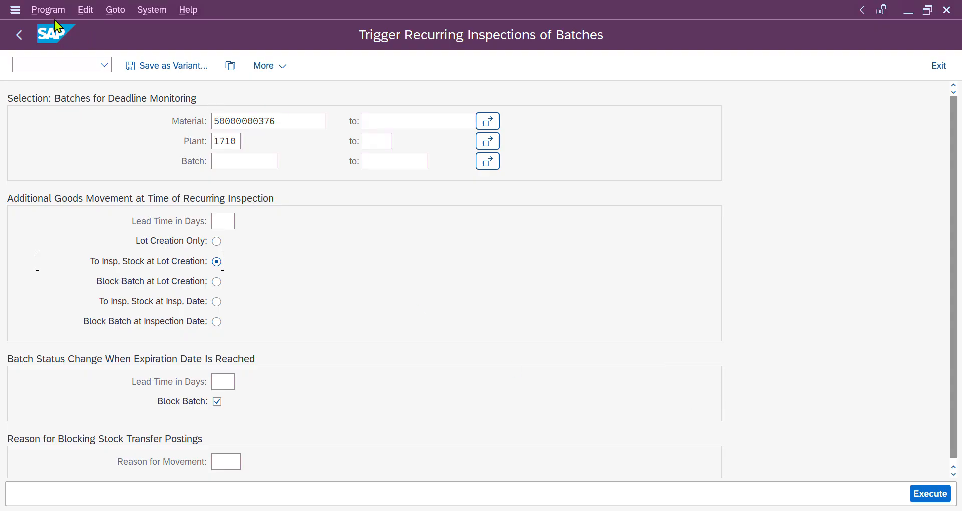
- Start saving the recurring inspection selections as a variant and enter the variant name AUTO_Recurring
{"action": "left_click", "coordinate": [171, 70]}
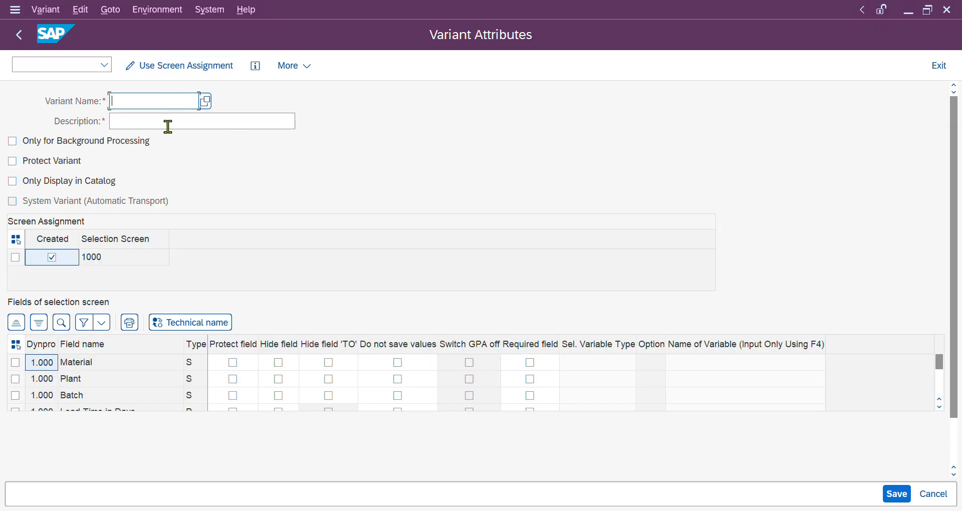
{"action": "left_click", "coordinate": [25, 36]}
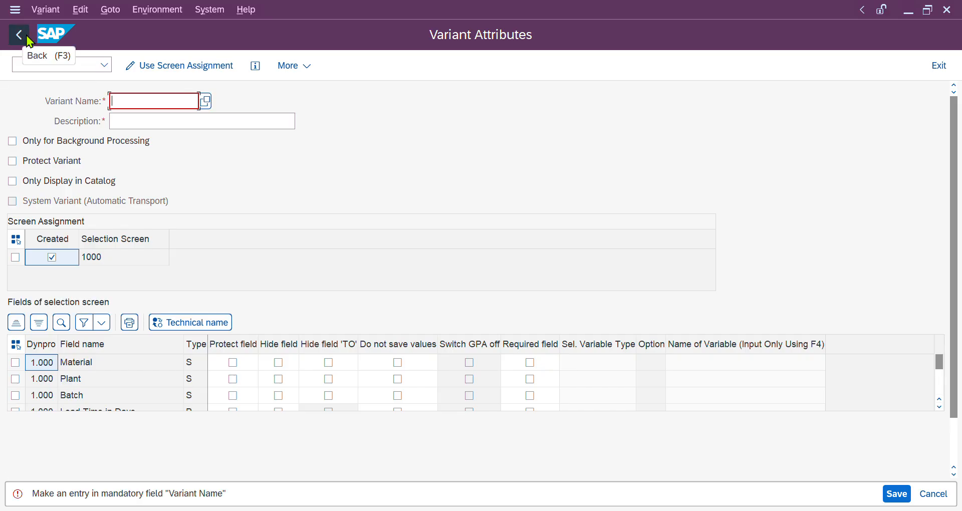
{"action": "left_click", "coordinate": [138, 100]}
{"action": "left_click", "coordinate": [147, 117]}
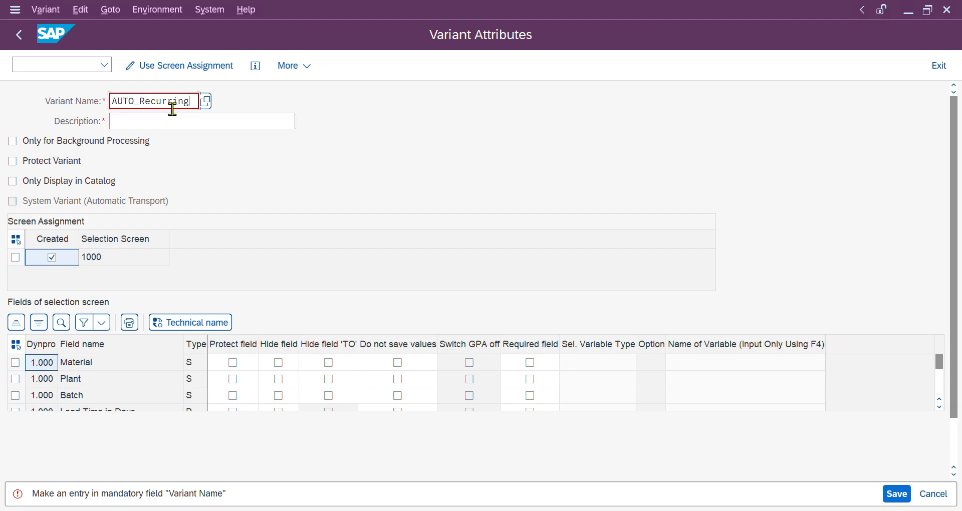
{"action": "key", "text": "BackSpace"}
{"action": "key", "text": "BackSpace"}
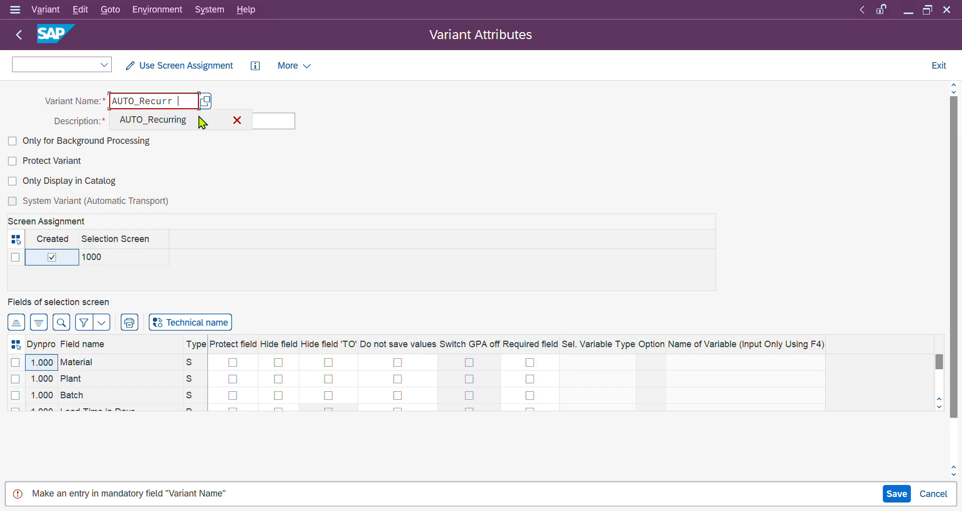
{"action": "type", "text": "_te"}
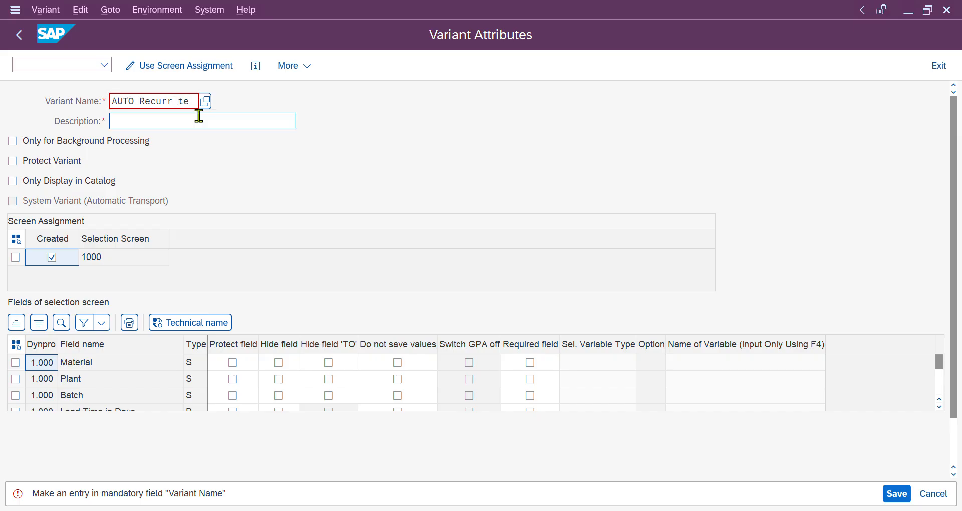
{"action": "key", "text": "BackSpace"}
{"action": "key", "text": "BackSpace"}
{"action": "key", "text": "BackSpace"}
{"action": "key", "text": "BackSpace"}
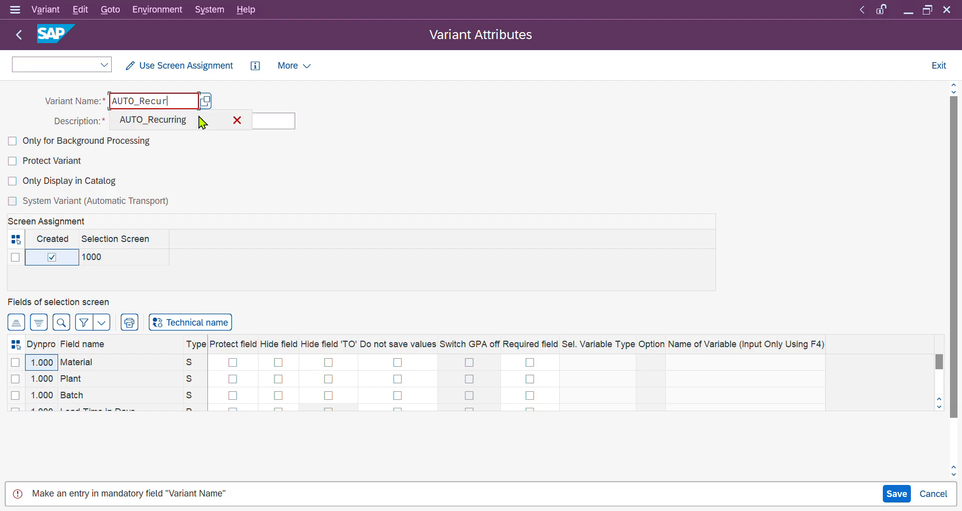
{"action": "key", "text": "Left"}
{"action": "key", "text": "Left"}
{"action": "key", "text": "Left"}
{"action": "key", "text": "Left"}
{"action": "key", "text": "Left"}
{"action": "key", "text": "shift+Home"}
{"action": "key", "text": "BackSpace"}
{"action": "key", "text": "shift+End"}
{"action": "key", "text": "BackSpace"}
{"action": "type", "text": "Recuri"}
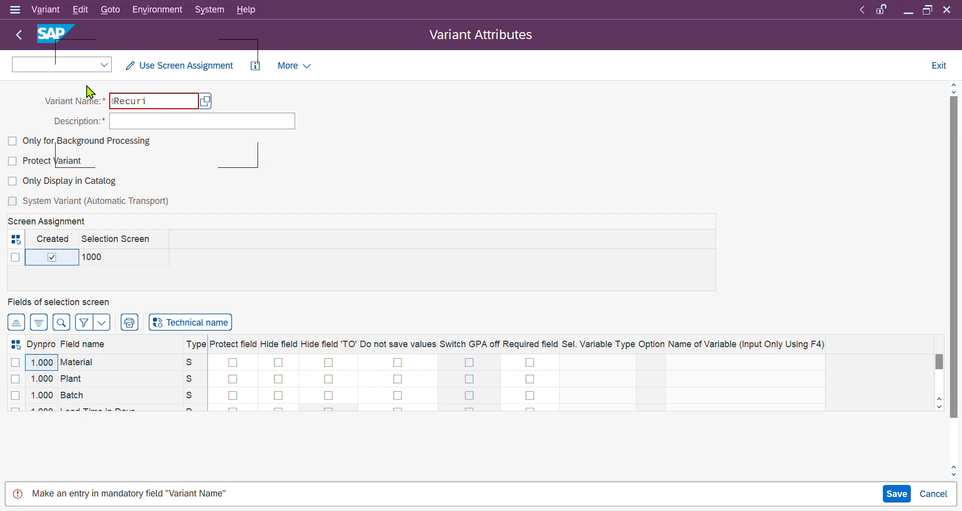
{"action": "key", "text": "shift+End"}
{"action": "key", "text": "BackSpace"}
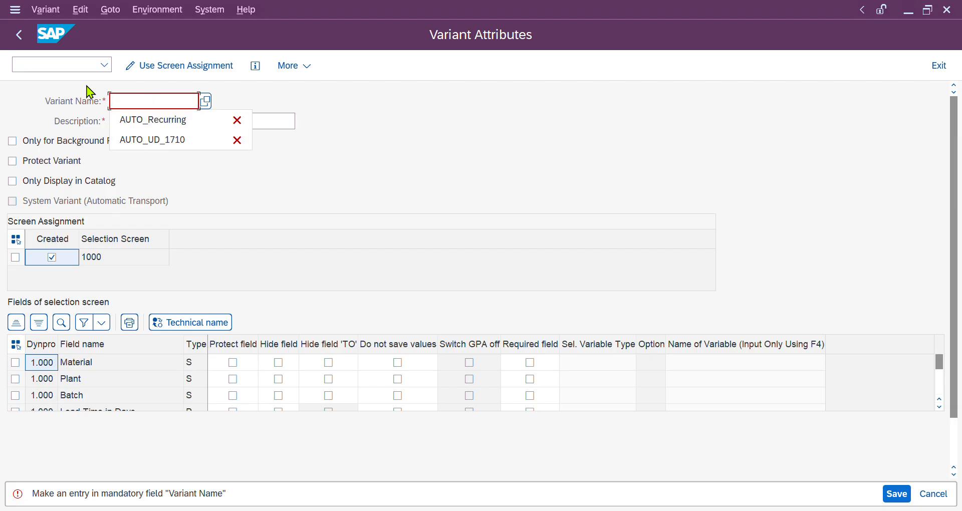
- Name the variant Recurring_test, set its description to Recurring_testRecurring_test, and save it
{"action": "type", "text": "Recurri"}
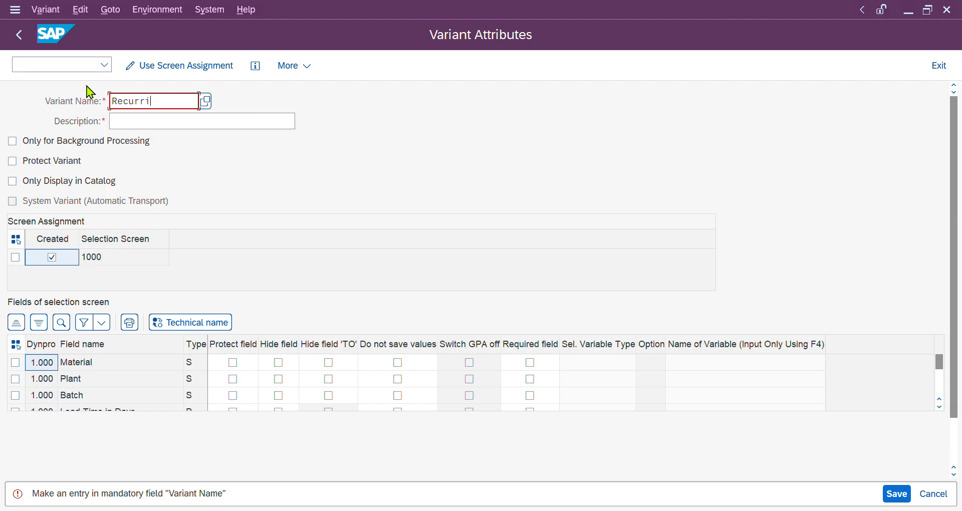
{"action": "type", "text": "ng_test"}
{"action": "left_click", "coordinate": [155, 122]}
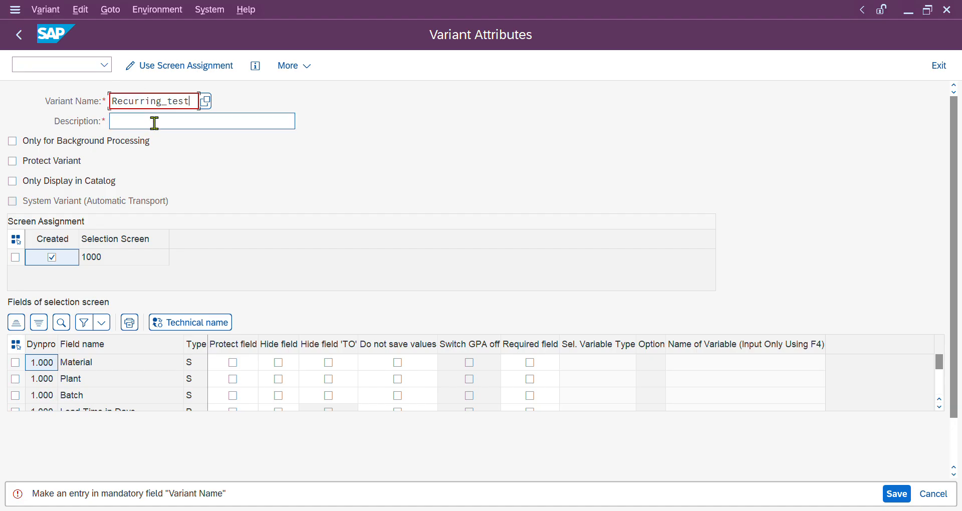
{"action": "key", "text": "ctrl+v"}
{"action": "key", "text": "ctrl+v"}
{"action": "key", "text": "Return"}
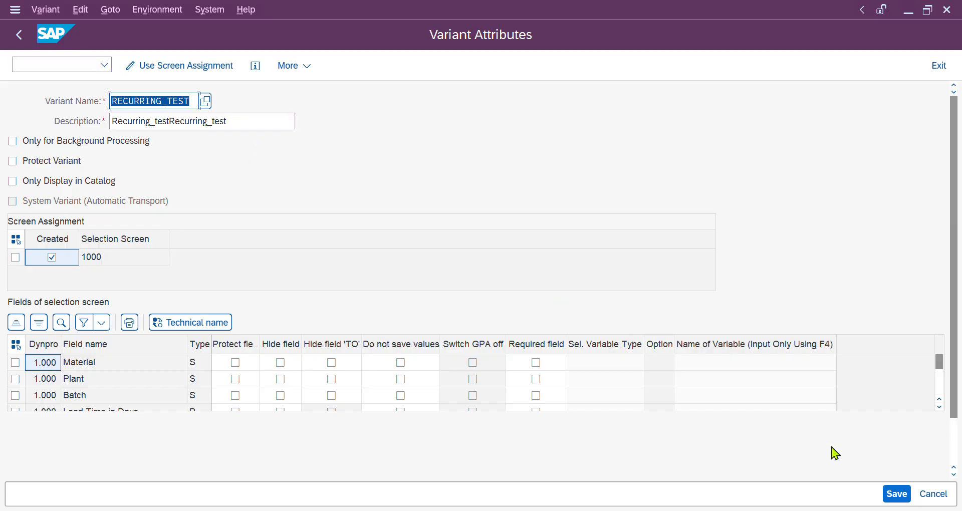
{"action": "left_click", "coordinate": [897, 493]}
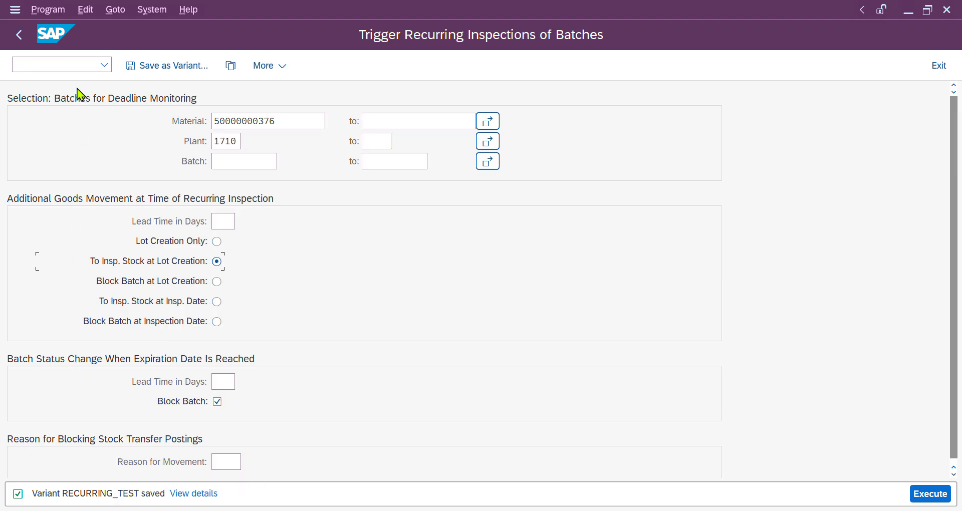
- Execute the recurring inspection program in the background, view the spool request properties, and accept the background print parameters with one copy
{"action": "left_click", "coordinate": [46, 12]}
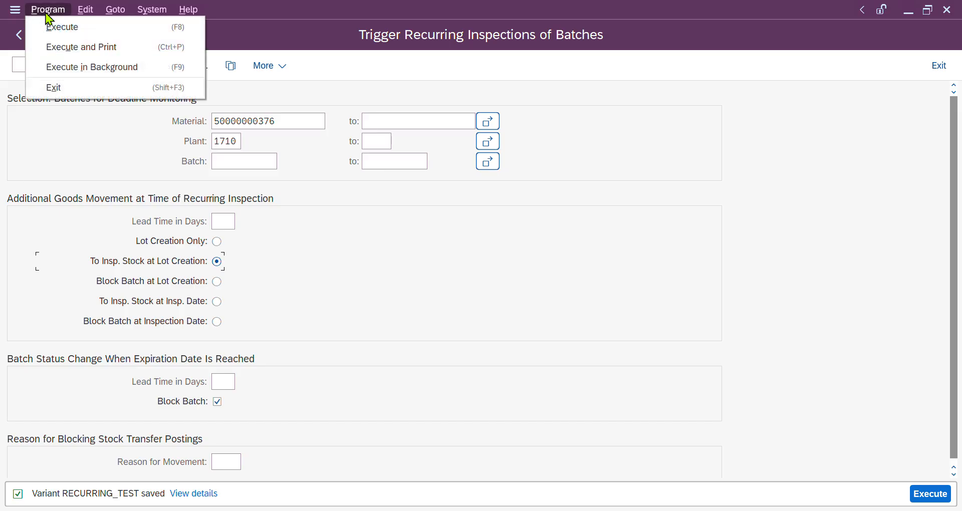
{"action": "left_click", "coordinate": [80, 67]}
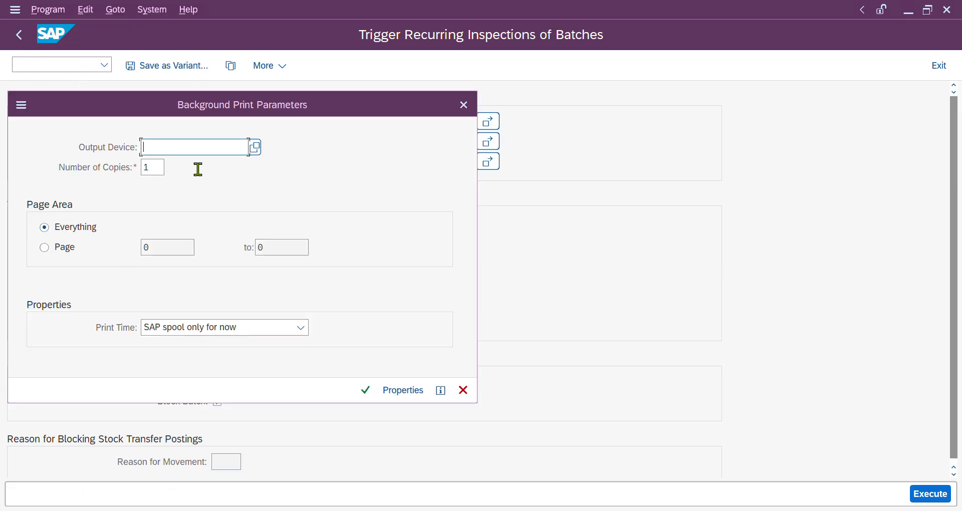
{"action": "left_click", "coordinate": [383, 396]}
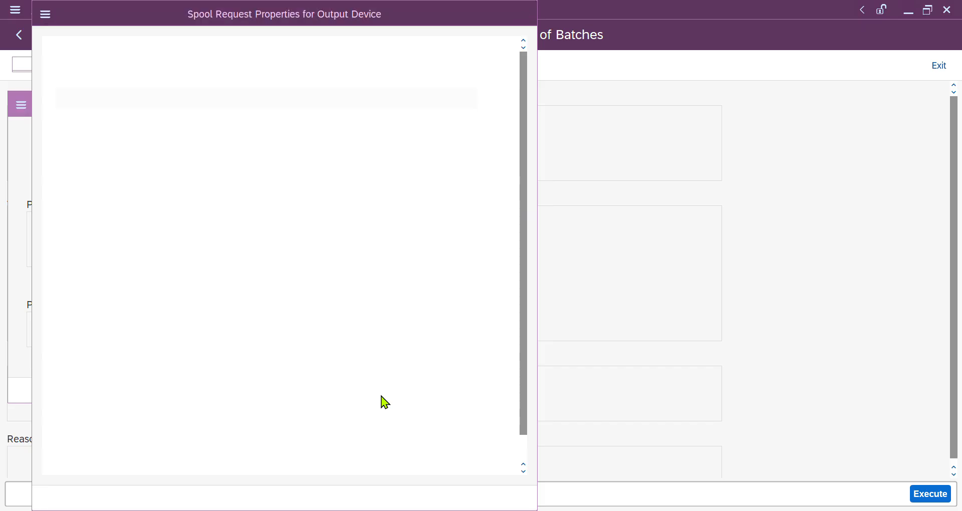
{"action": "left_click_drag", "start_coordinate": [215, 20], "coordinate": [412, 152]}
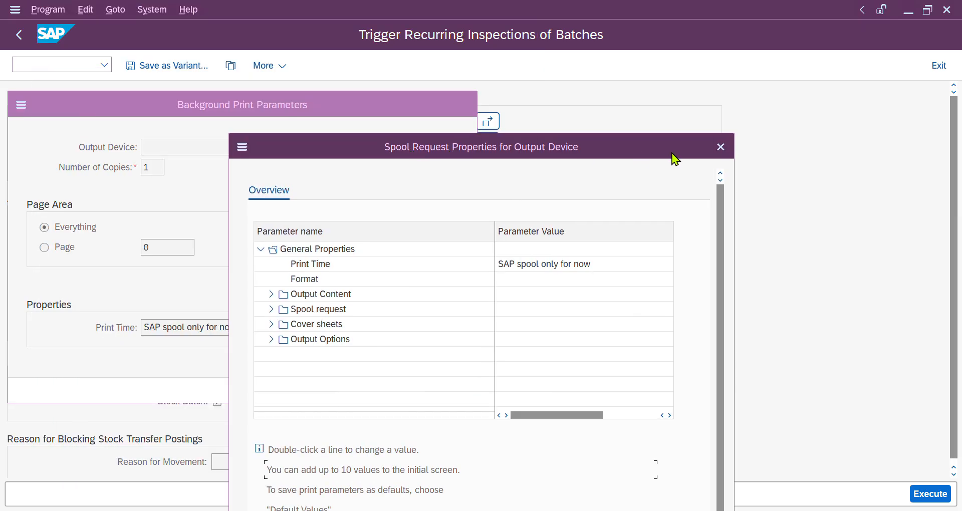
{"action": "left_click", "coordinate": [719, 148]}
{"action": "left_click", "coordinate": [366, 392]}
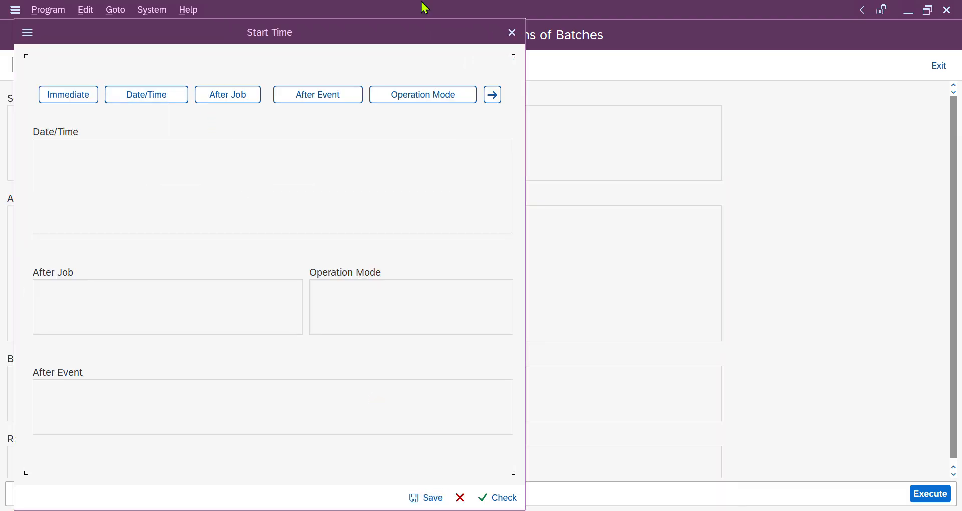
- Set the background job to start immediately and mark it as a periodic job
{"action": "left_click_drag", "start_coordinate": [92, 46], "coordinate": [230, 55]}
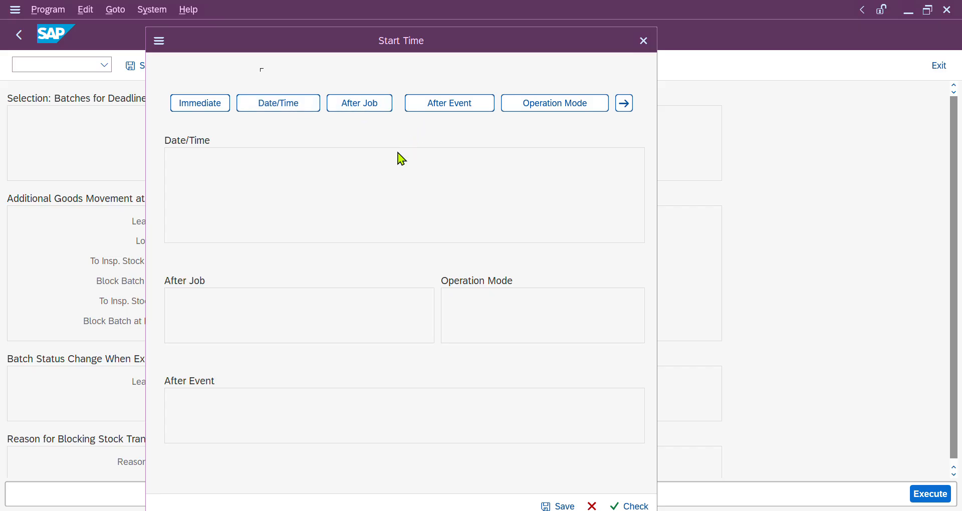
{"action": "left_click", "coordinate": [201, 103]}
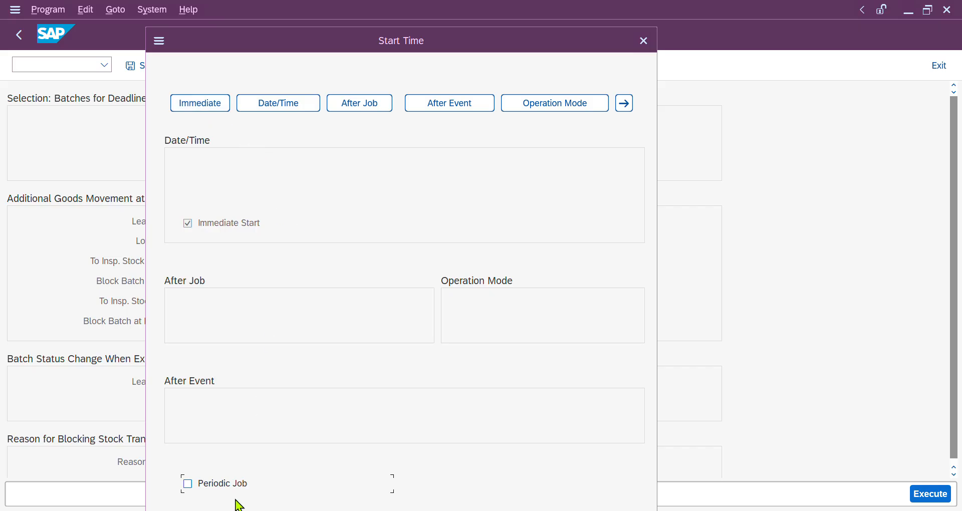
{"action": "left_click", "coordinate": [194, 488]}
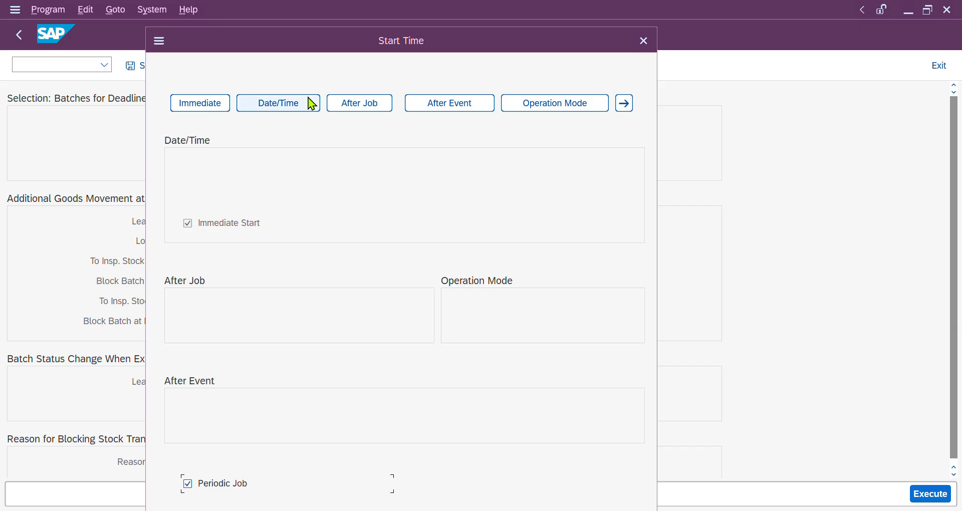
{"action": "left_click_drag", "start_coordinate": [258, 49], "coordinate": [254, 23]}
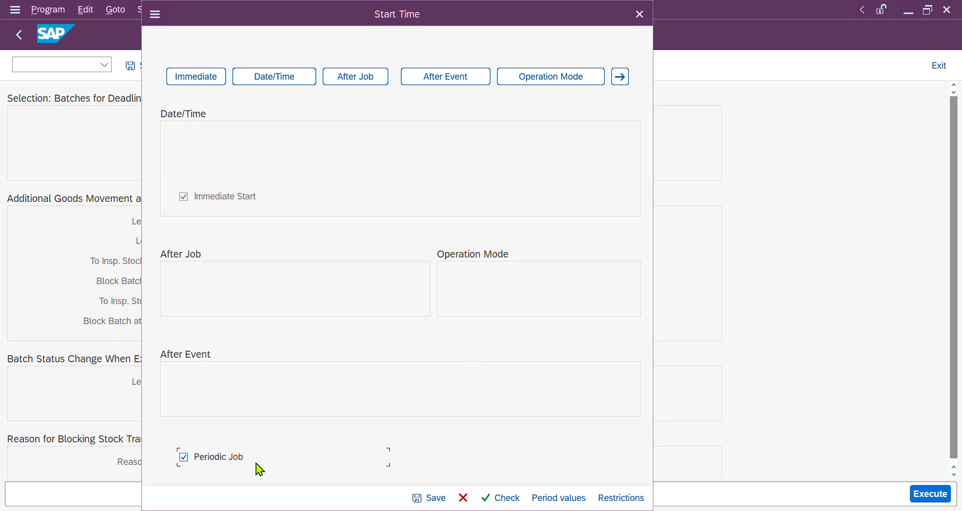
- Set the job's period to weekly, check the start time settings, and save them to schedule the background job
{"action": "left_click", "coordinate": [557, 498]}
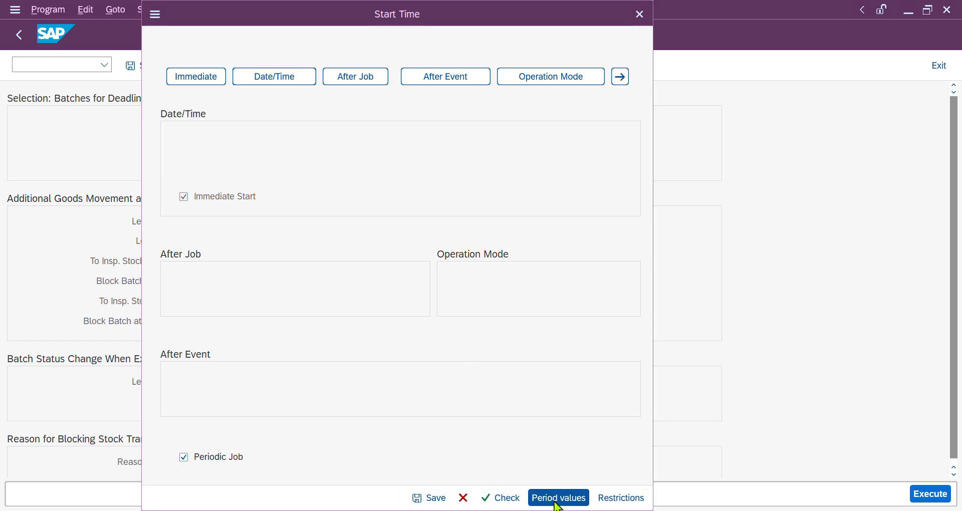
{"action": "left_click_drag", "start_coordinate": [188, 203], "coordinate": [541, 137]}
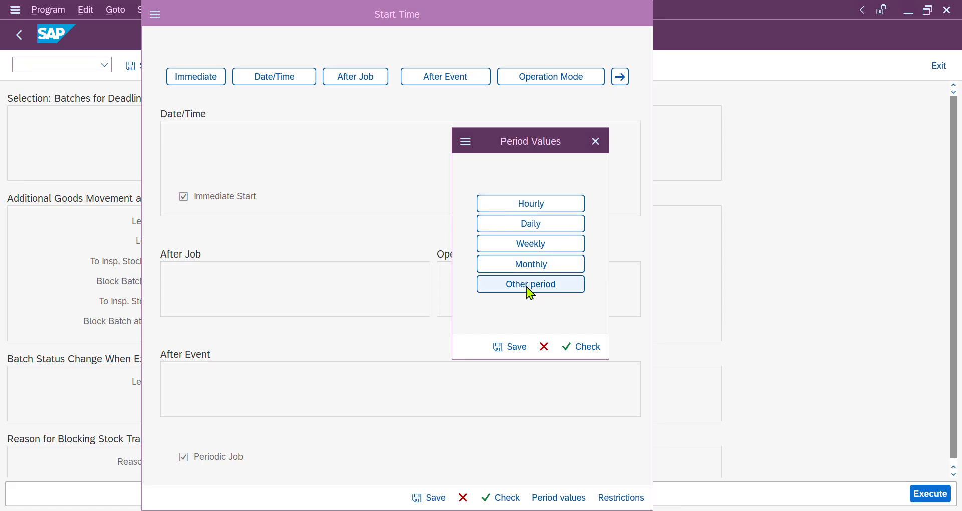
{"action": "left_click", "coordinate": [528, 249]}
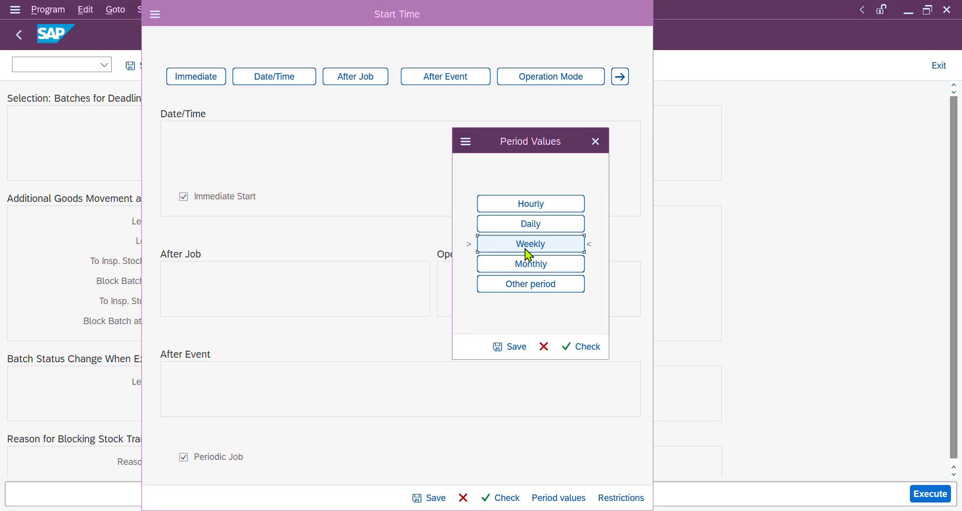
{"action": "left_click", "coordinate": [516, 347]}
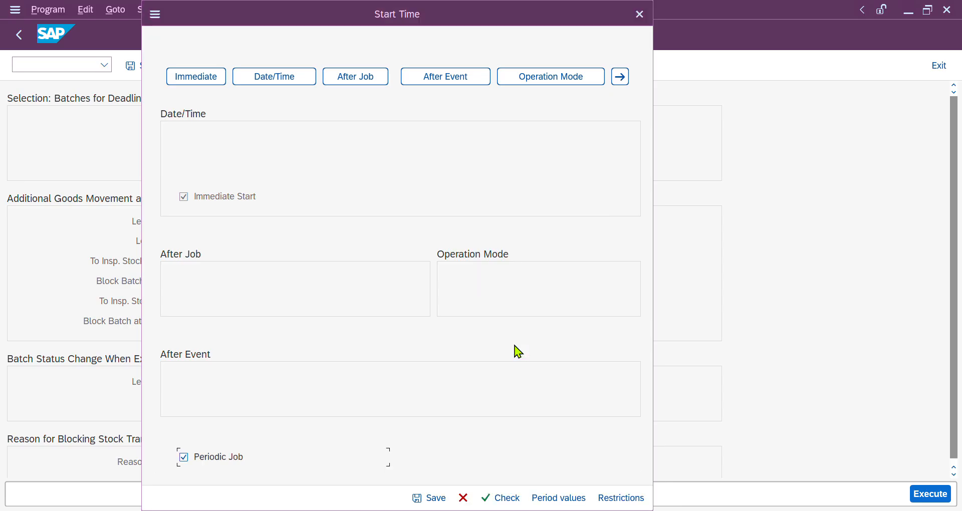
{"action": "left_click", "coordinate": [498, 500]}
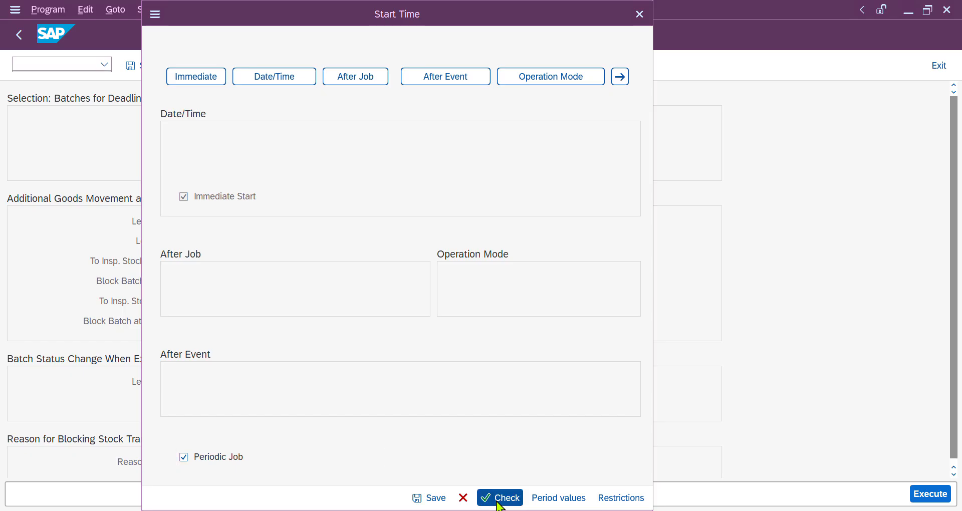
{"action": "left_click", "coordinate": [429, 498]}
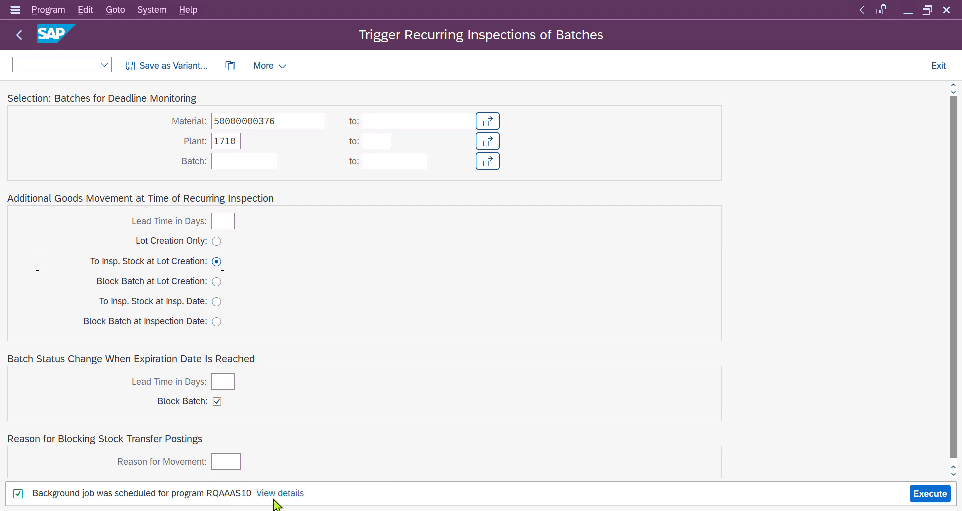
- Go to transaction SM37 and list the background jobs for all job names under the current user
{"action": "left_click", "coordinate": [54, 67]}
{"action": "type", "text": "/nms"}
{"action": "key", "text": "BackSpace"}
{"action": "key", "text": "BackSpace"}
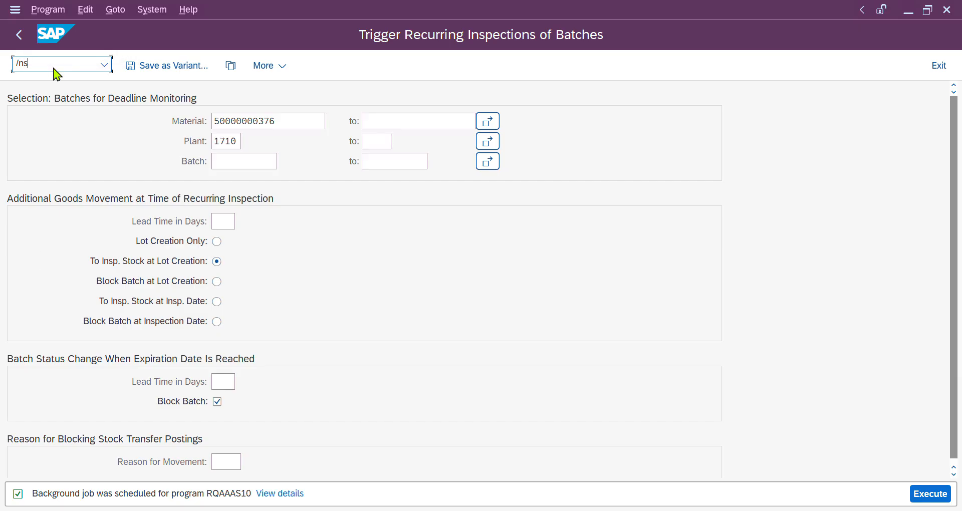
{"action": "type", "text": "sm37"}
{"action": "key", "text": "Return"}
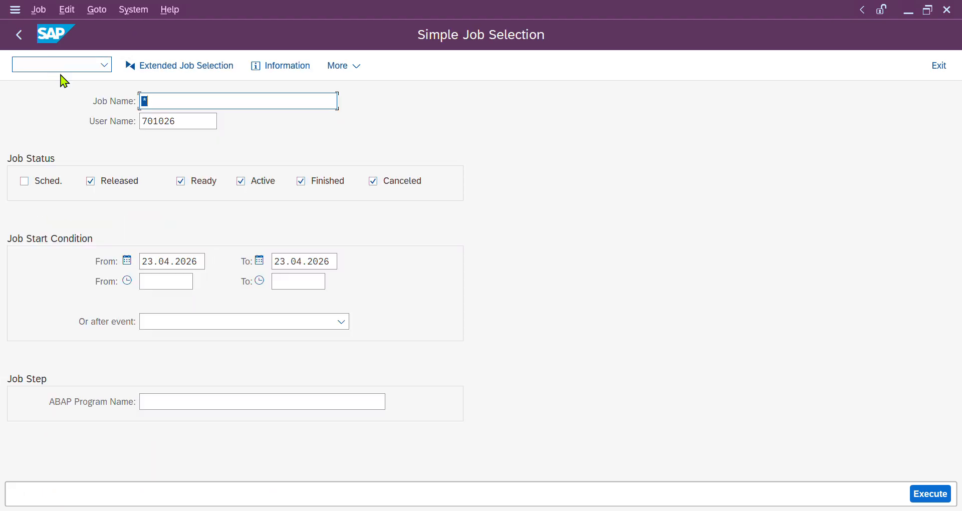
{"action": "left_click_drag", "start_coordinate": [171, 121], "coordinate": [119, 103]}
{"action": "left_click", "coordinate": [931, 497]}
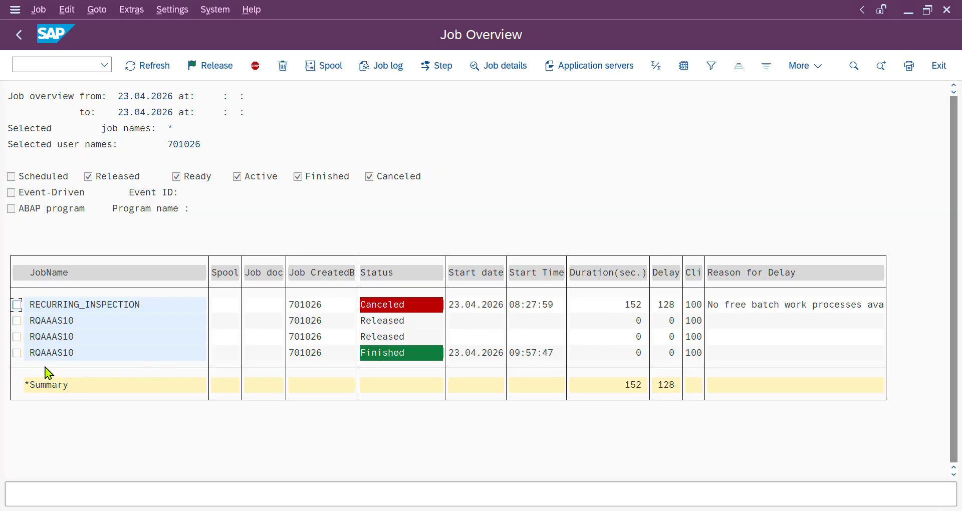
- Open the job log of the finished RQAAAS10 job, examine its step entry, and return to the job overview
{"action": "left_click", "coordinate": [26, 355]}
{"action": "double_click", "coordinate": [379, 356]}
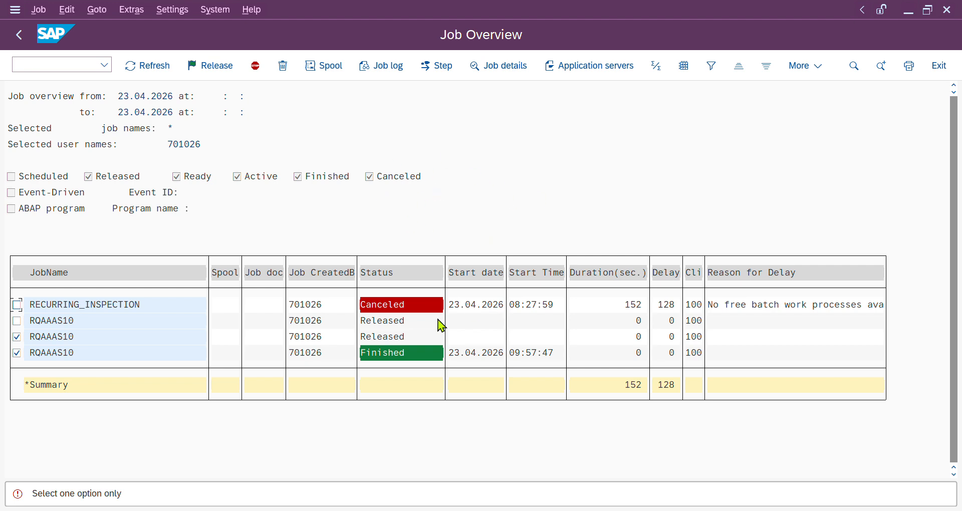
{"action": "double_click", "coordinate": [394, 355]}
{"action": "left_click", "coordinate": [381, 67]}
{"action": "left_click", "coordinate": [381, 66]}
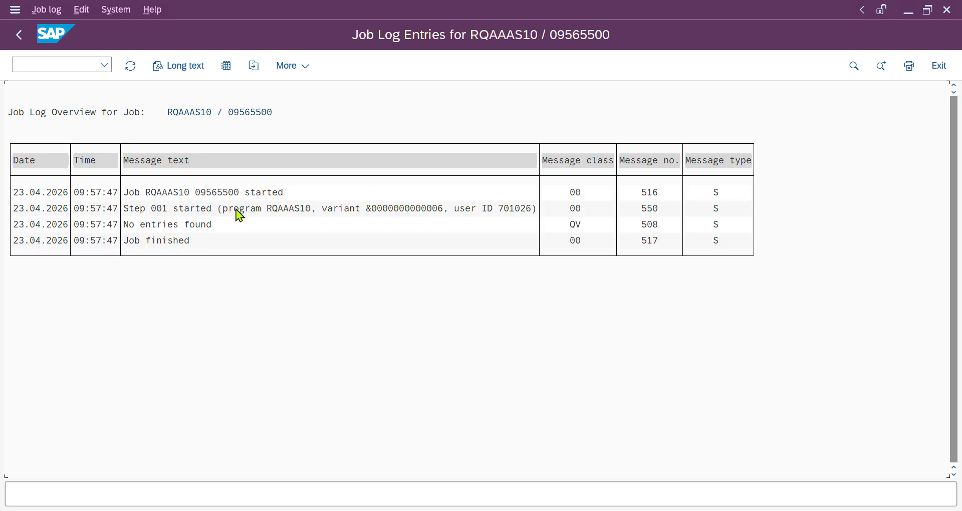
{"action": "left_click", "coordinate": [274, 209]}
{"action": "left_click", "coordinate": [23, 42]}
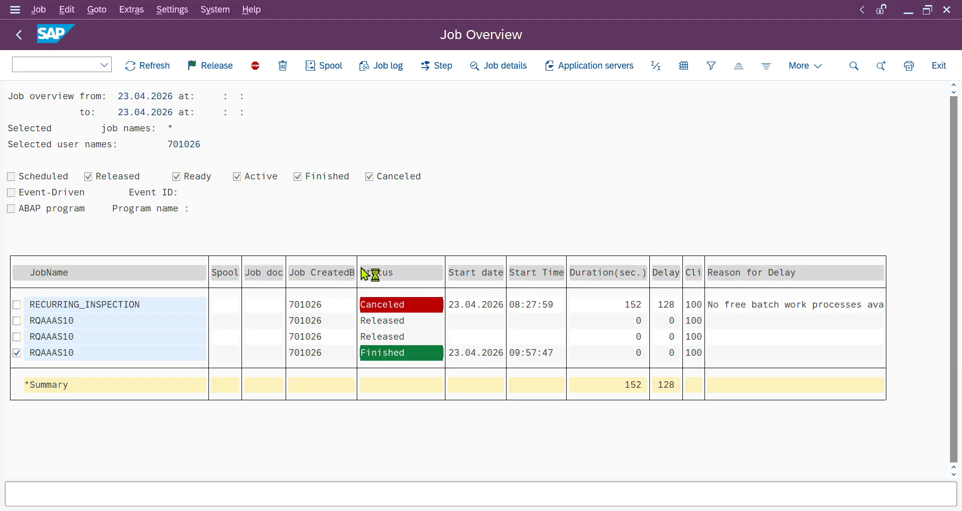
- Switch to the Google Meet window and look through the list of meeting contributors
{"action": "key", "text": "alt+Tab"}
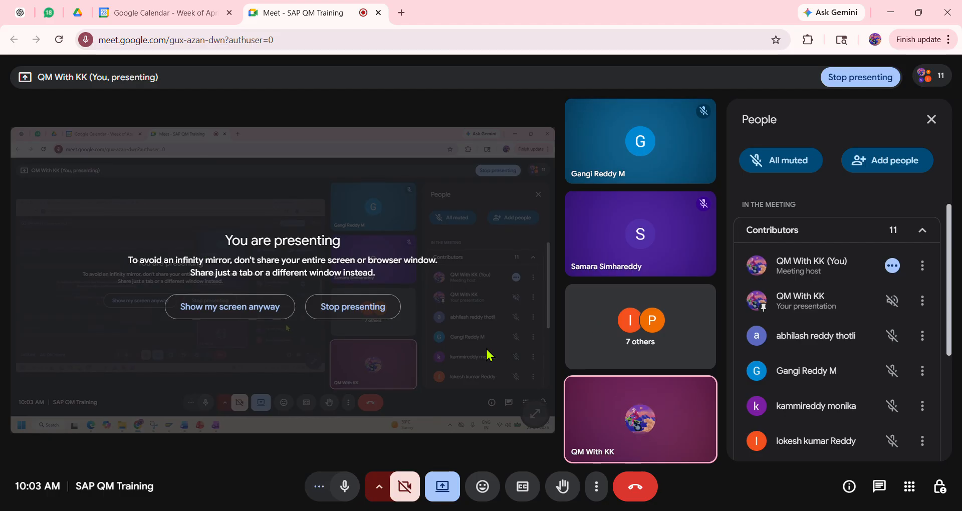
{"action": "scroll", "coordinate": [782, 378], "scroll_direction": "down", "scroll_amount": 4}
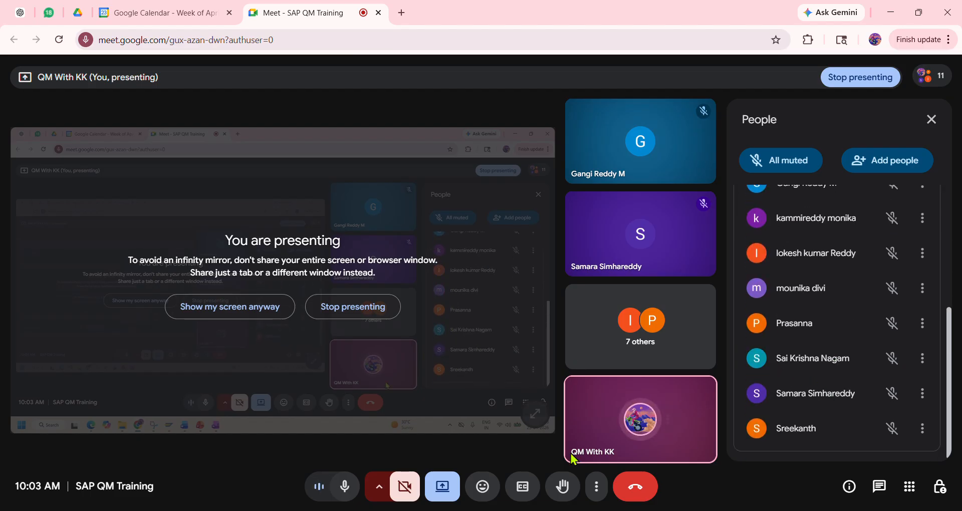